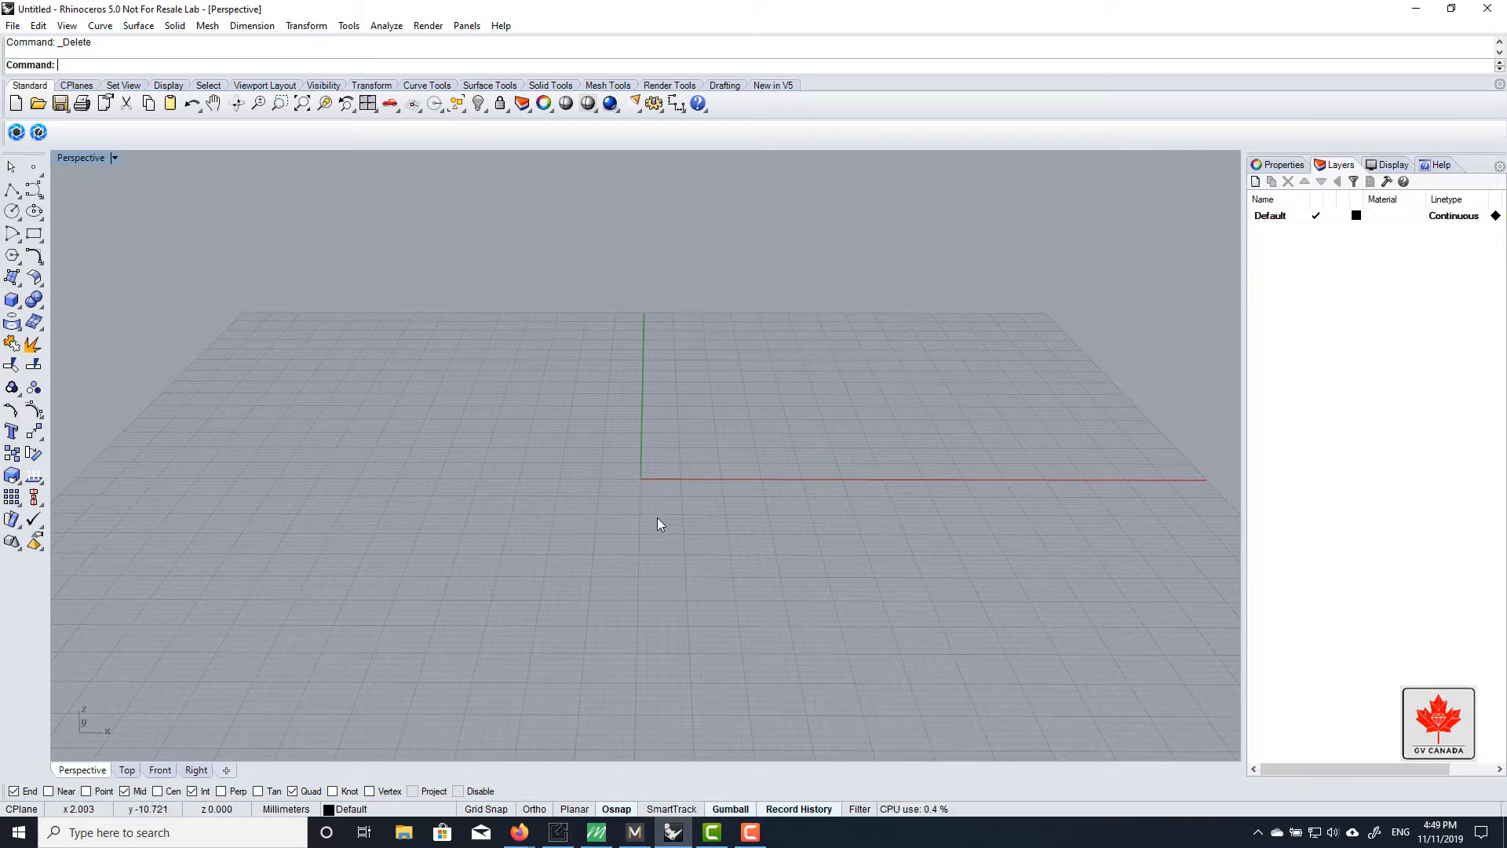
# Replace the single Perspective view with a maximized Front view and frame the origin
pyautogui.scroll(-3, 662, 483)
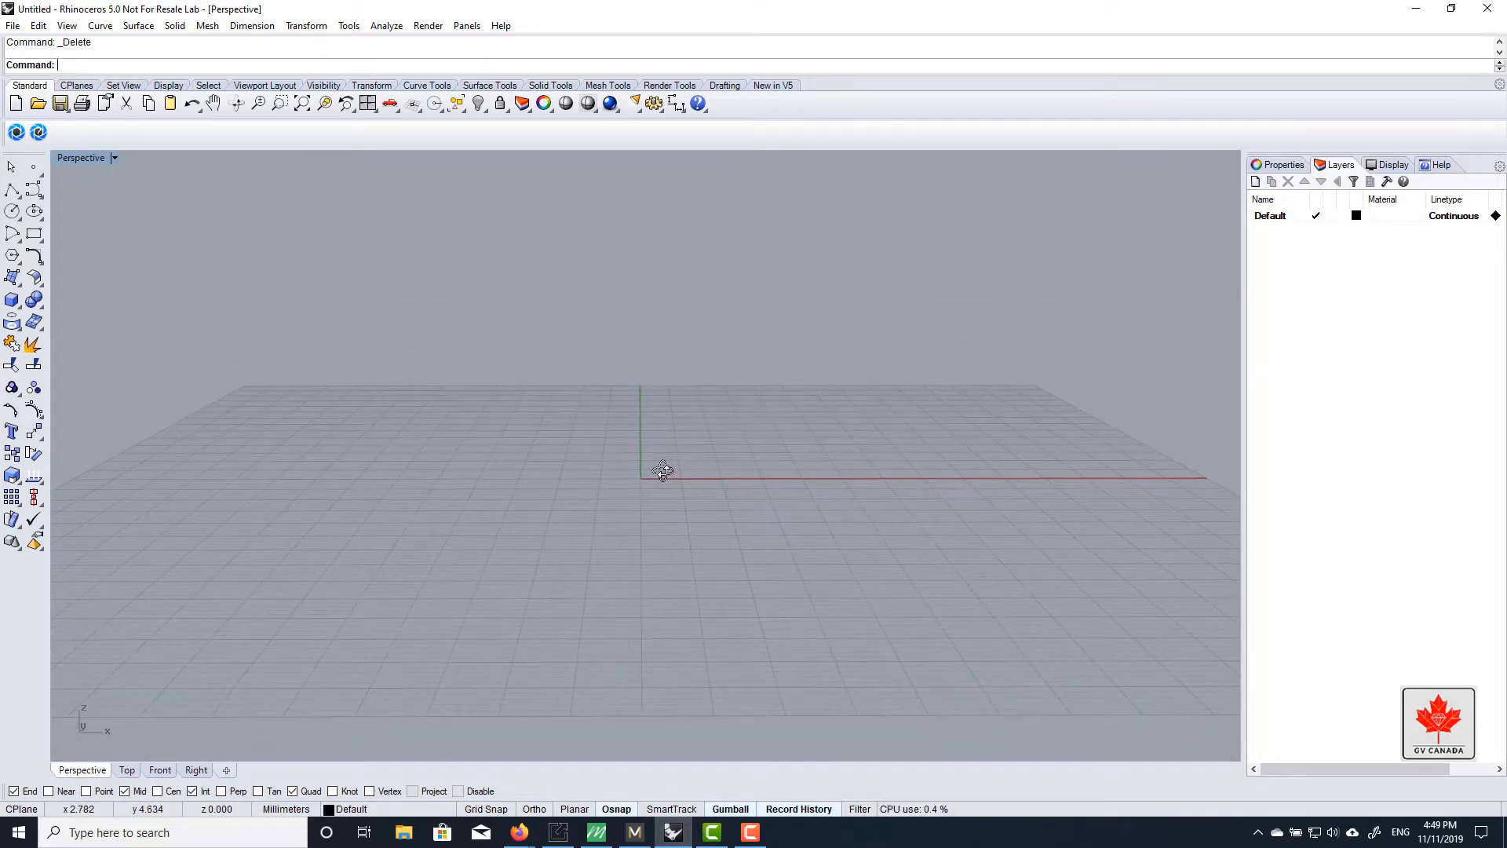
pyautogui.scroll(-2, 608, 492)
pyautogui.moveTo(623, 478); pyautogui.dragTo(630, 443, button='right')
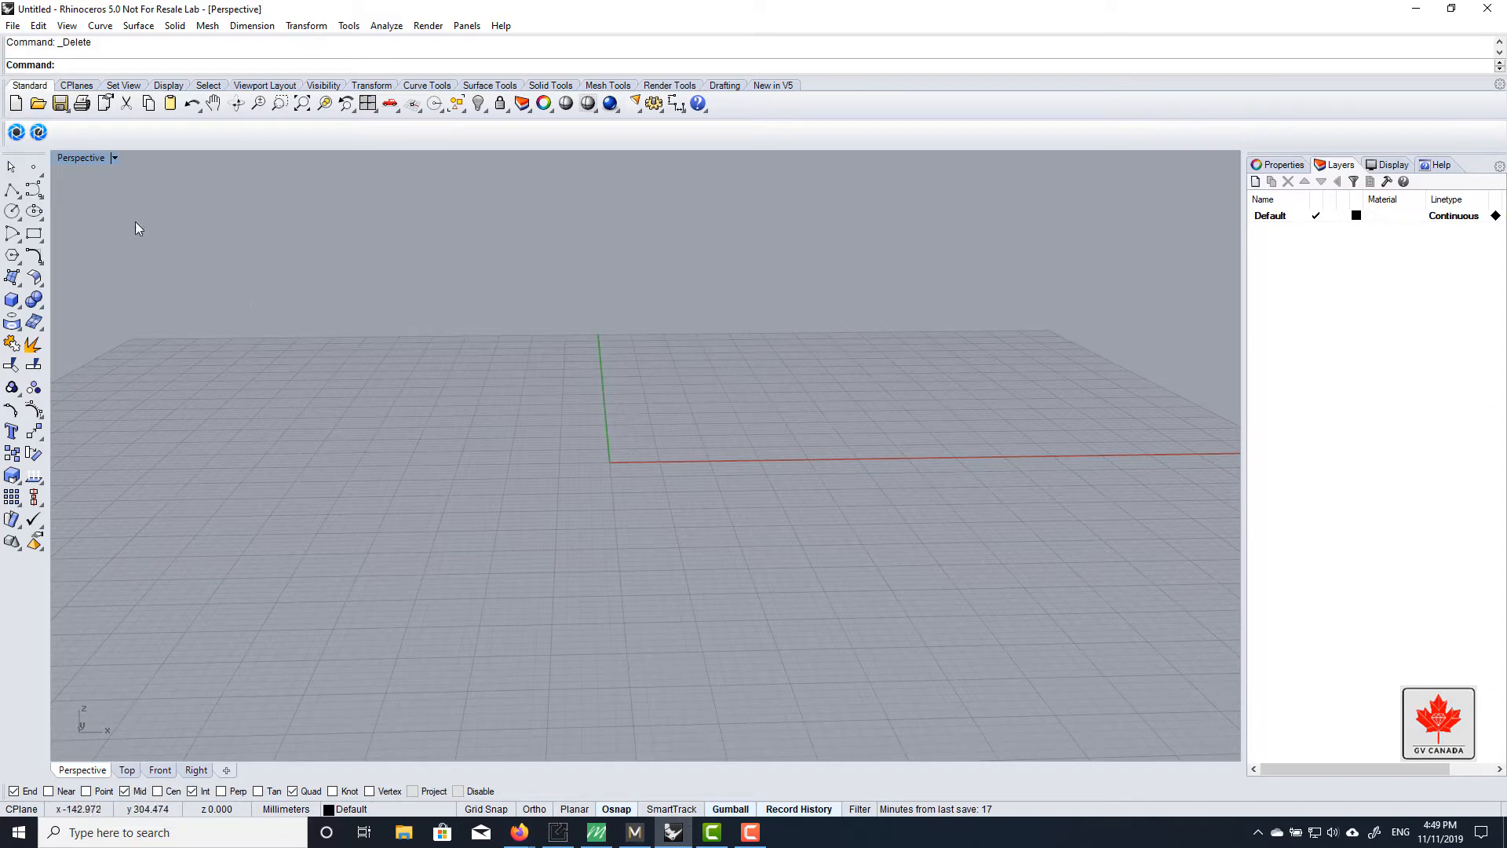
pyautogui.doubleClick(69, 158)
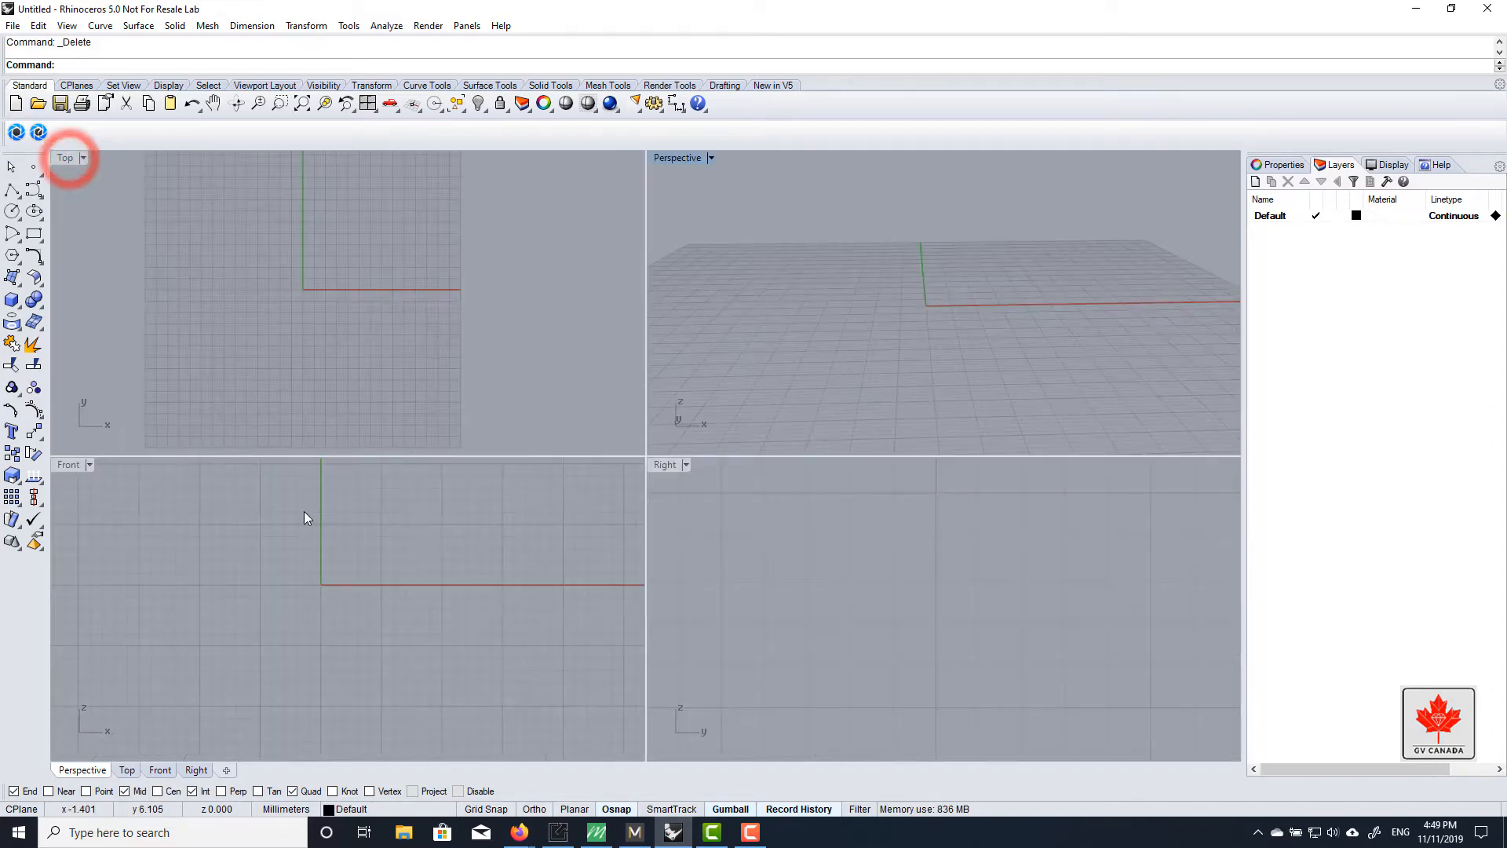
pyautogui.doubleClick(73, 464)
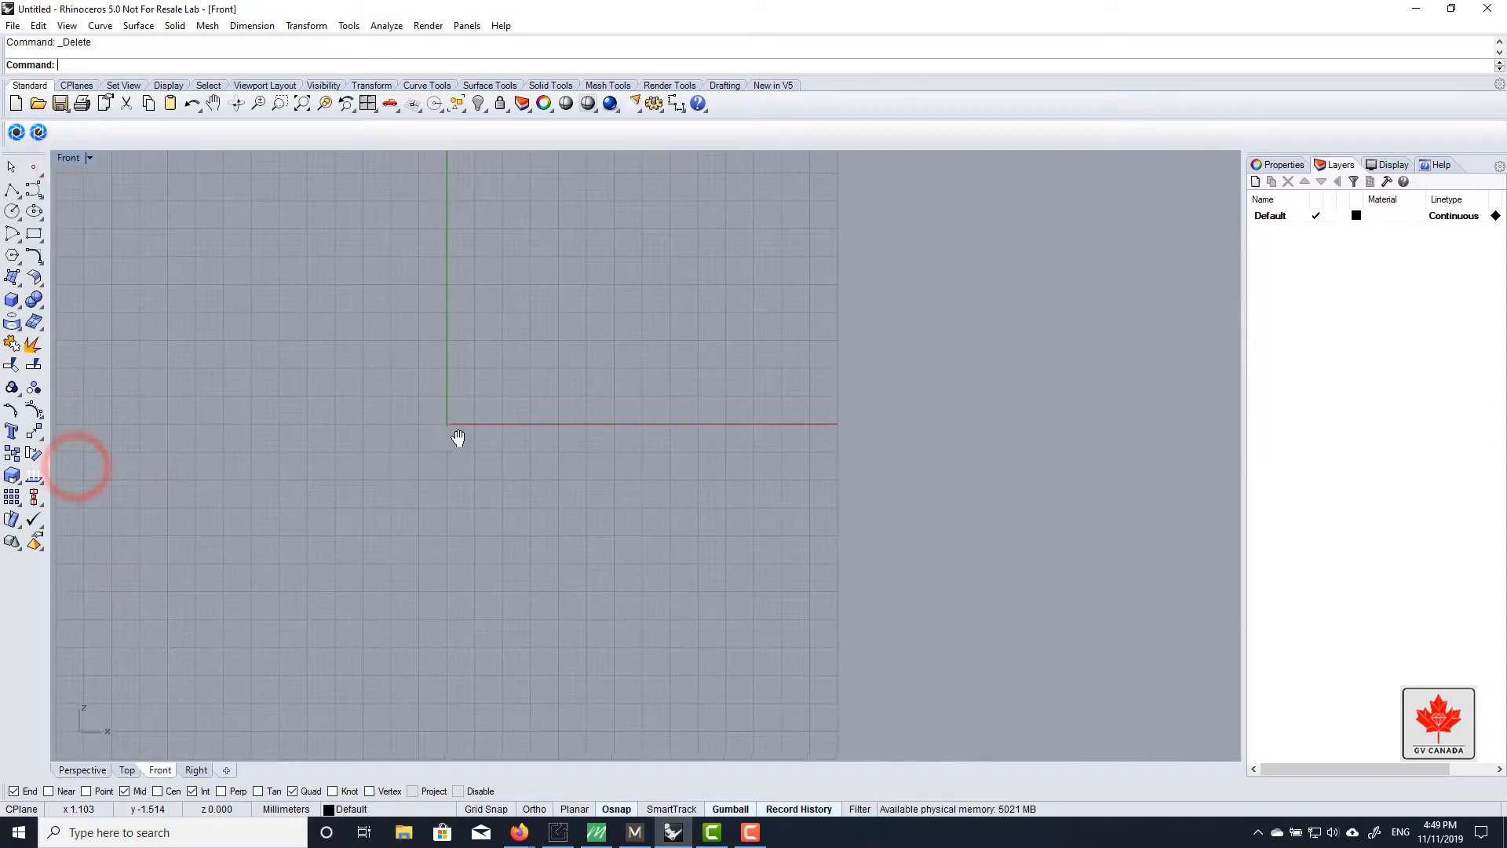
pyautogui.moveTo(541, 449); pyautogui.dragTo(525, 453, button='right')
pyautogui.scroll(-4, 525, 454)
pyautogui.scroll(4, 525, 453)
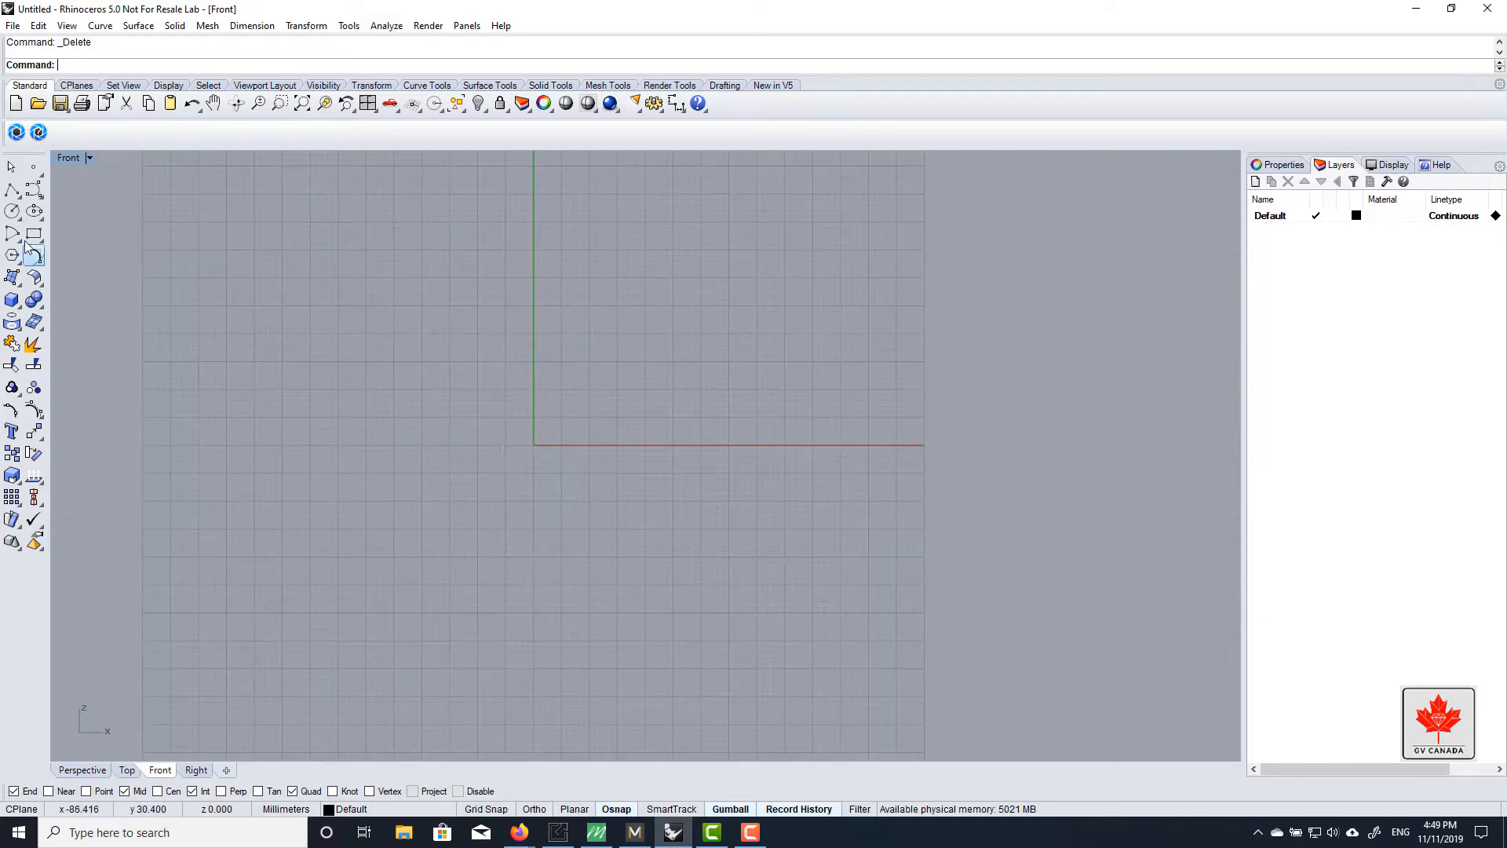
# Draw a circle centred on the origin (0) with a diameter of 17.2 mm in the Front view
pyautogui.click(12, 212)
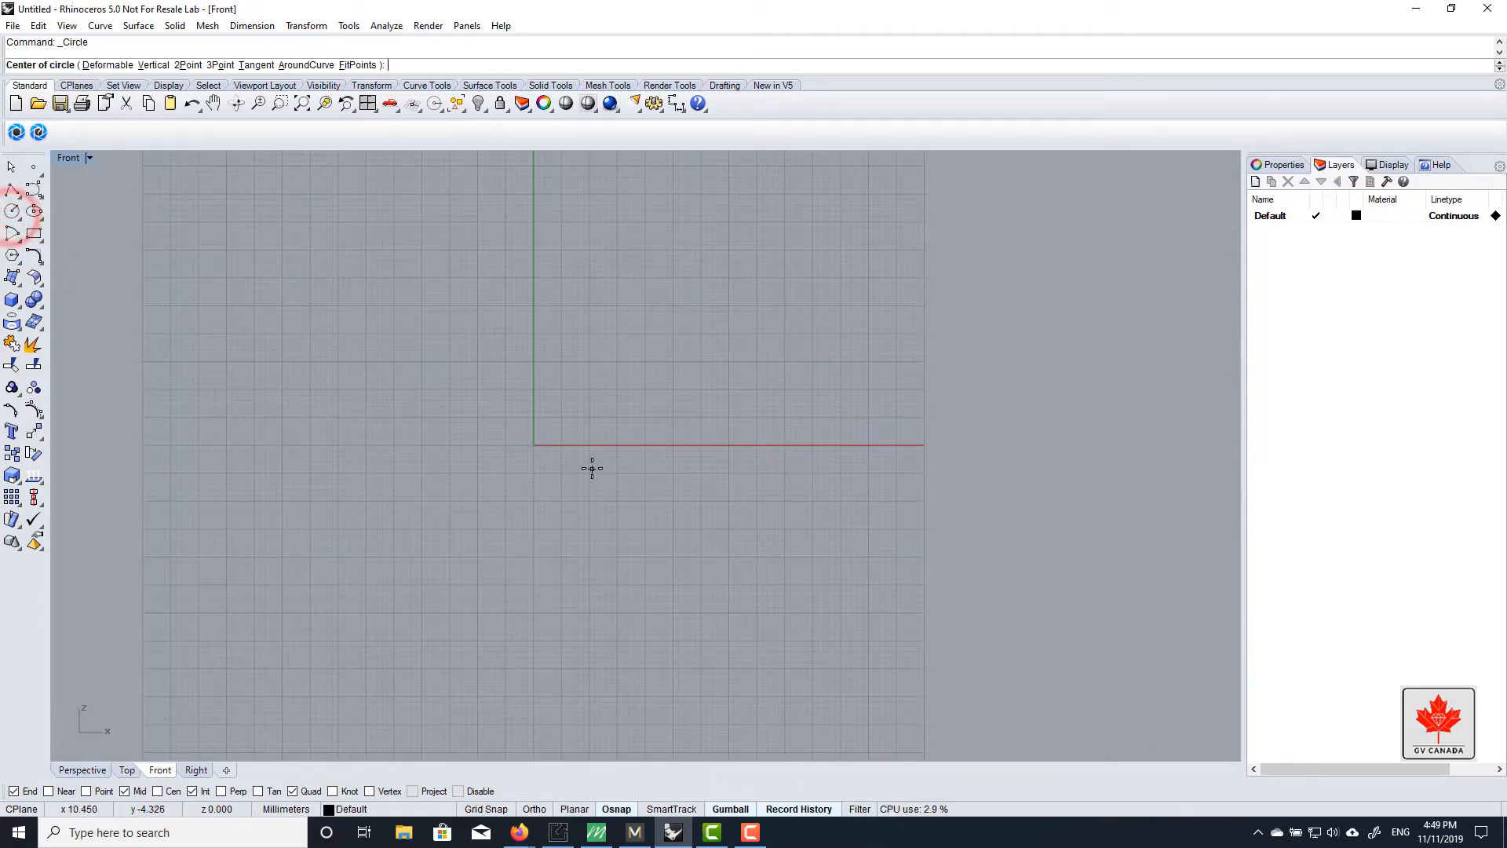
pyautogui.moveTo(593, 468); pyautogui.dragTo(609, 479, button='right')
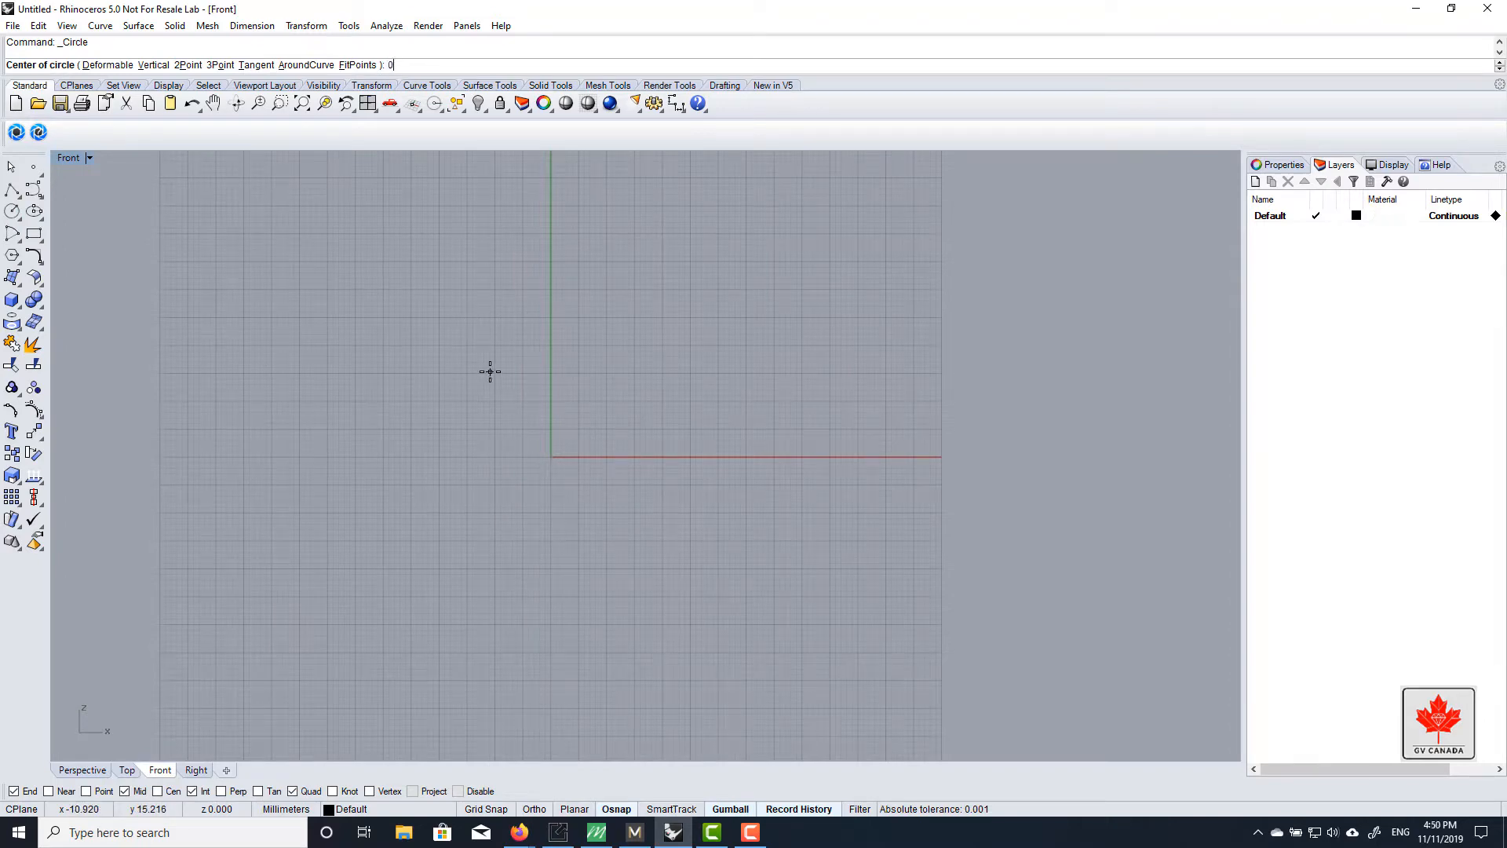
pyautogui.write('0')
pyautogui.press('Return')
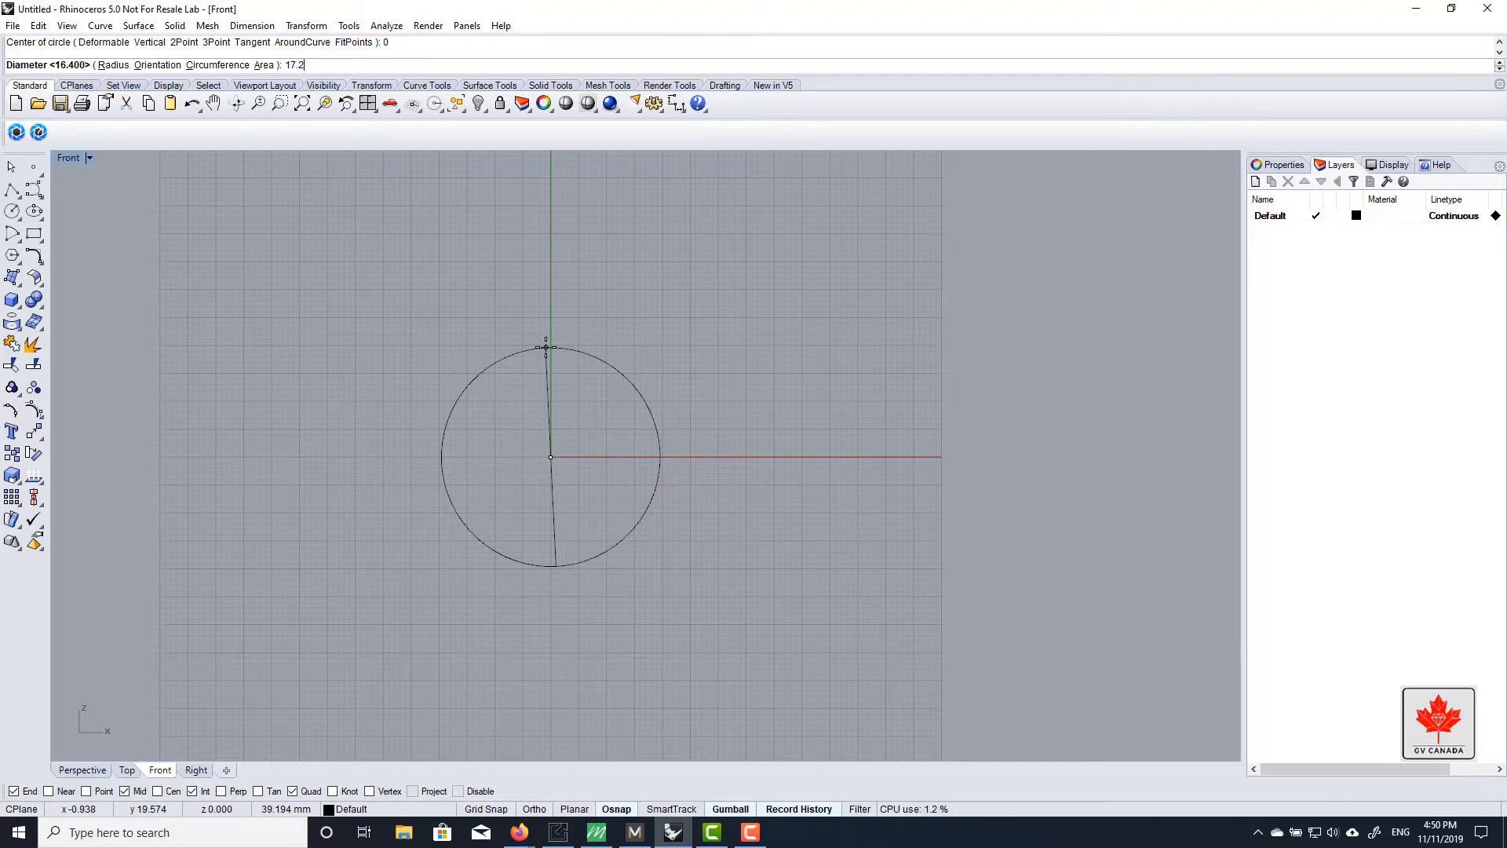
pyautogui.press('Return')
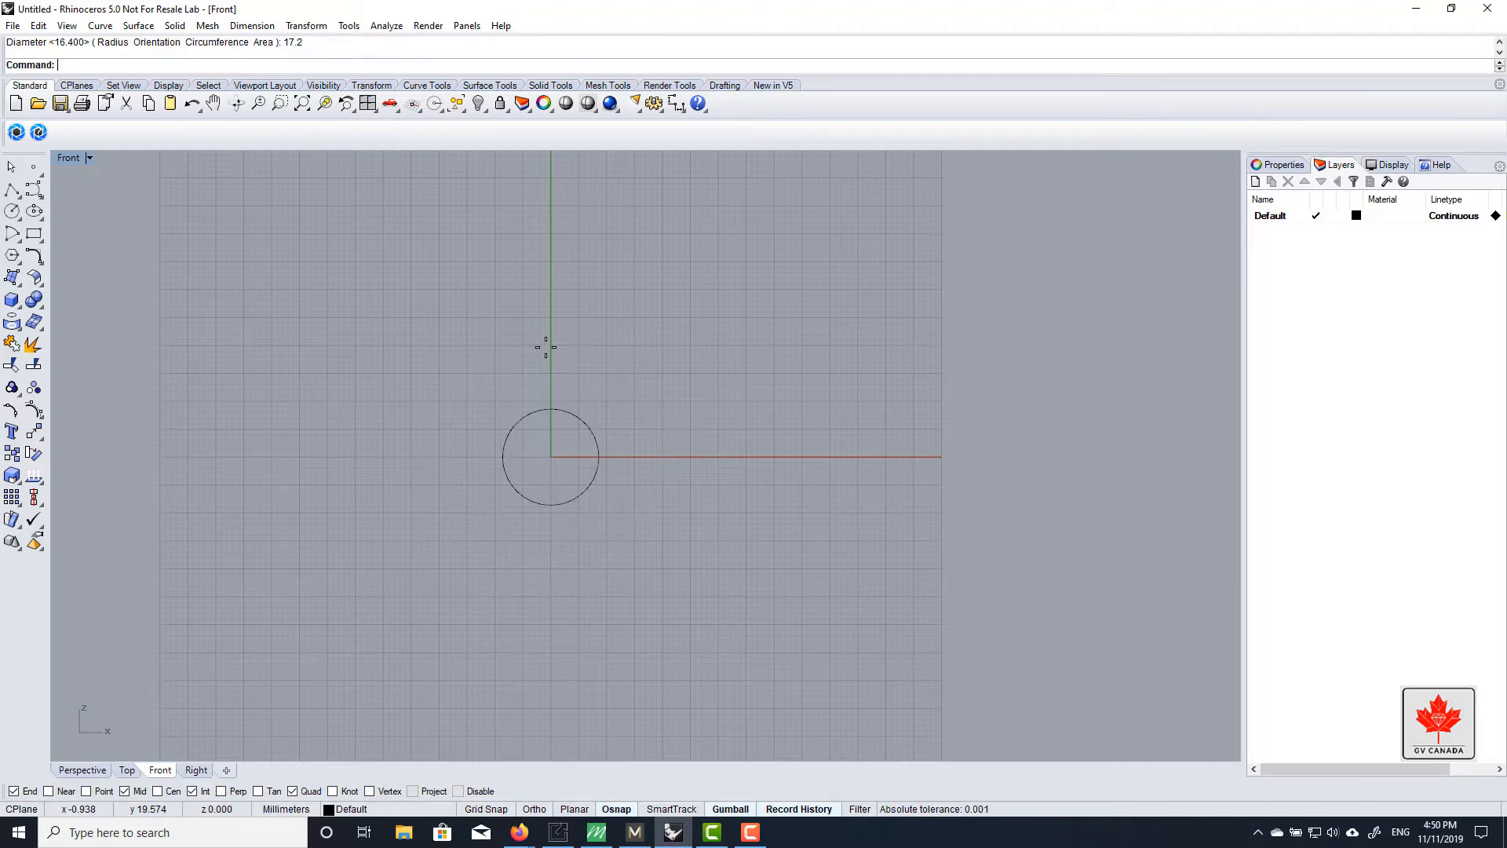
# Import the gem mesh from the file Gem.stl into the ring model
pyautogui.scroll(4, 547, 468)
pyautogui.moveTo(628, 399); pyautogui.dragTo(610, 365, button='right')
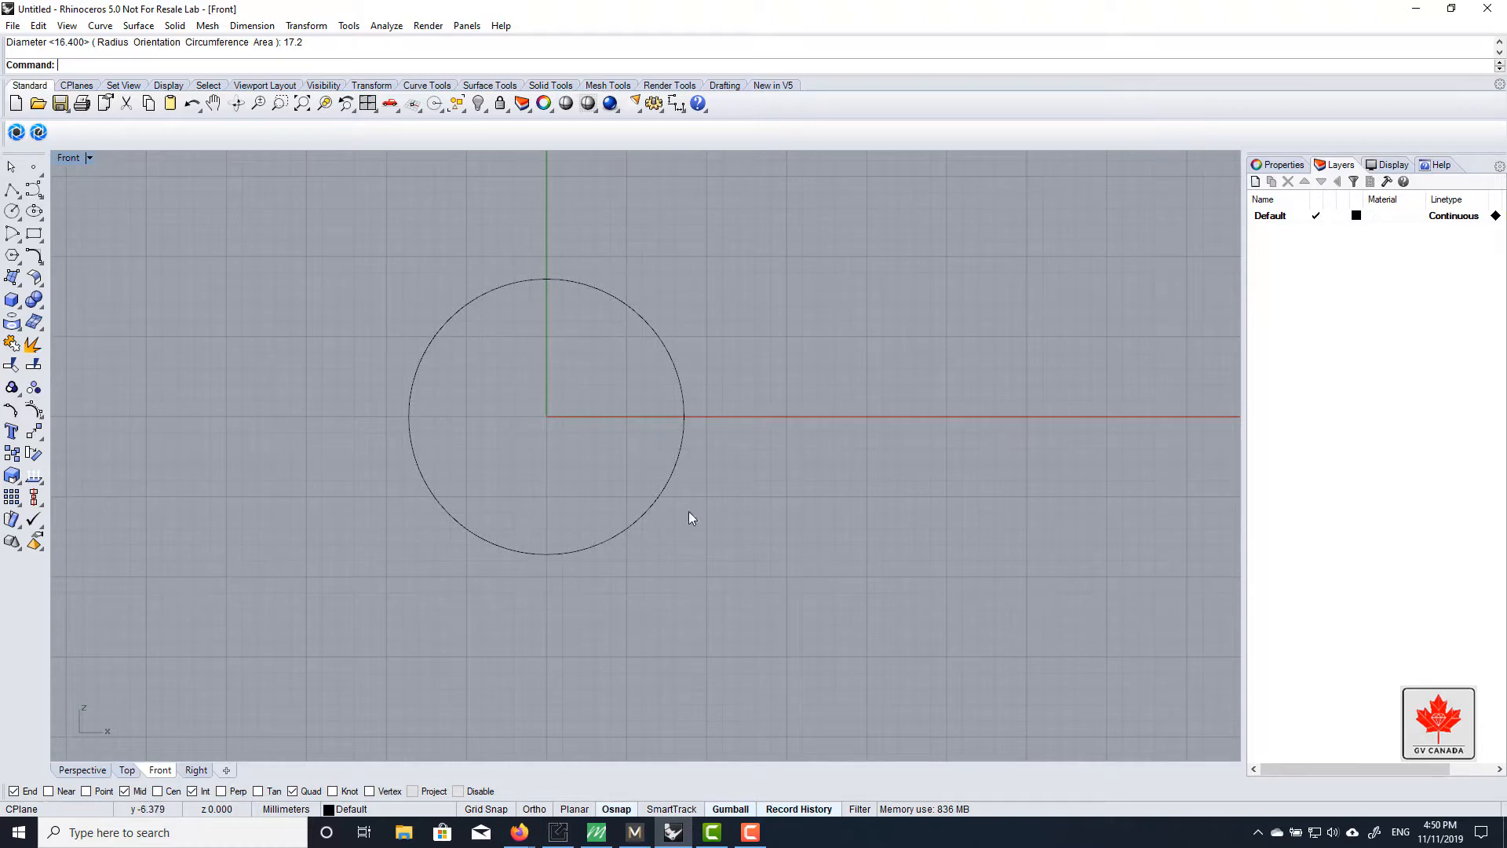
pyautogui.scroll(-1, 646, 463)
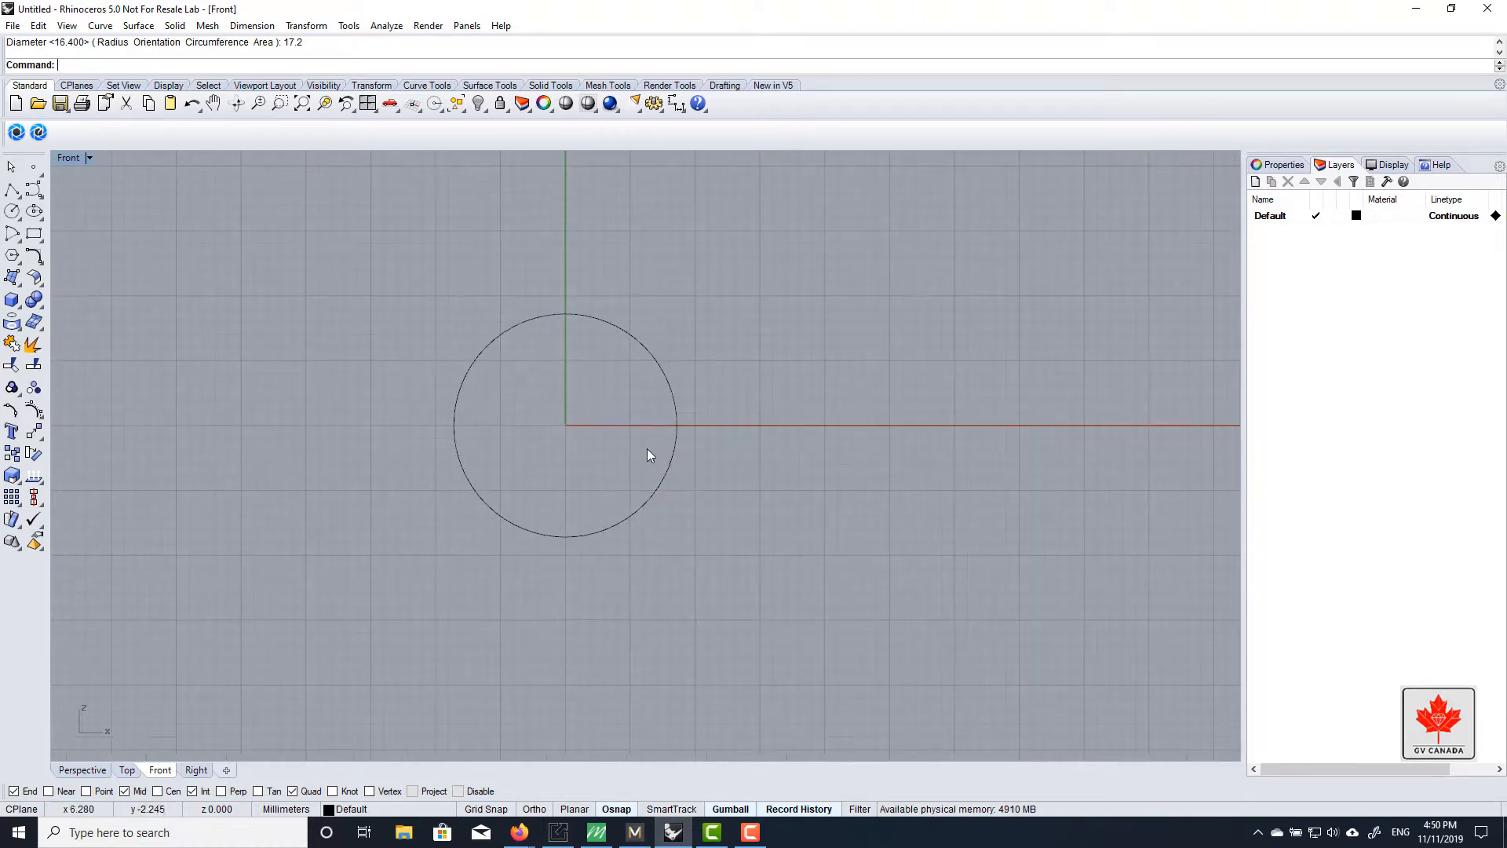
pyautogui.moveTo(647, 449); pyautogui.dragTo(694, 469, button='right')
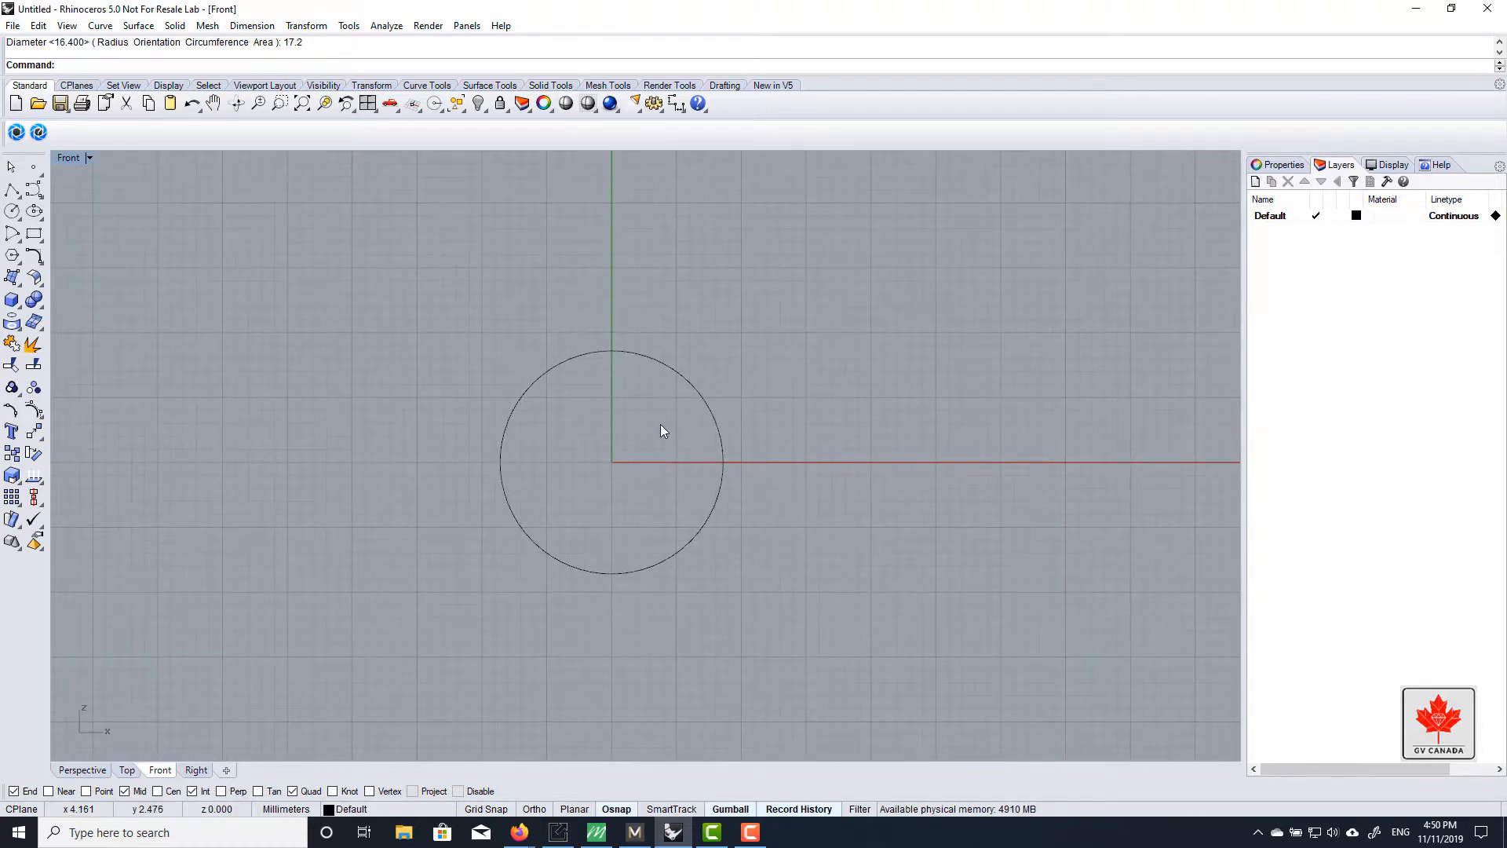
pyautogui.scroll(2, 652, 424)
pyautogui.moveTo(647, 428); pyautogui.dragTo(622, 412, button='right')
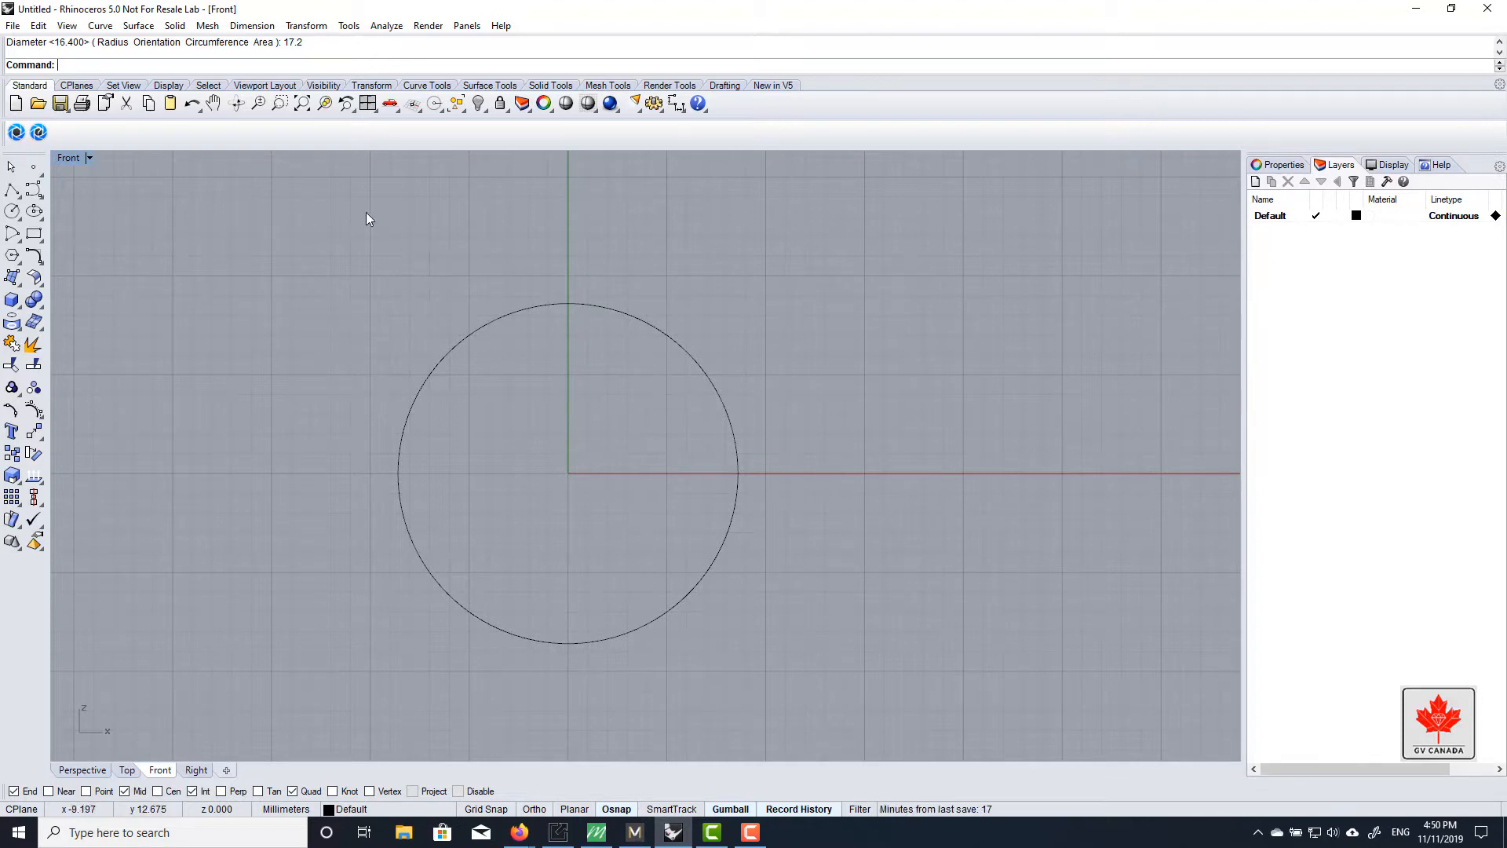
pyautogui.click(13, 26)
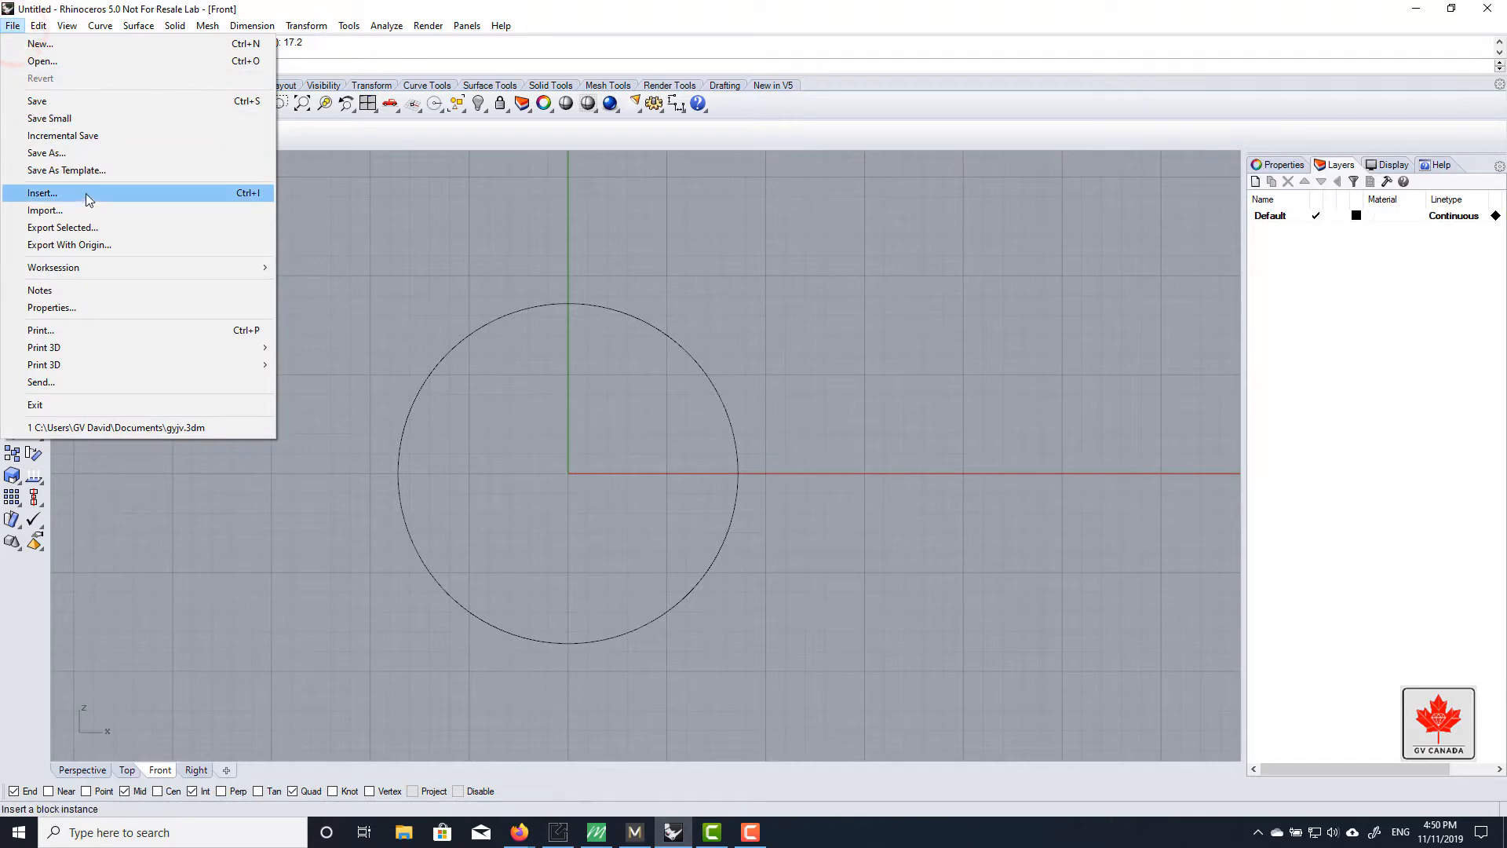
pyautogui.click(82, 210)
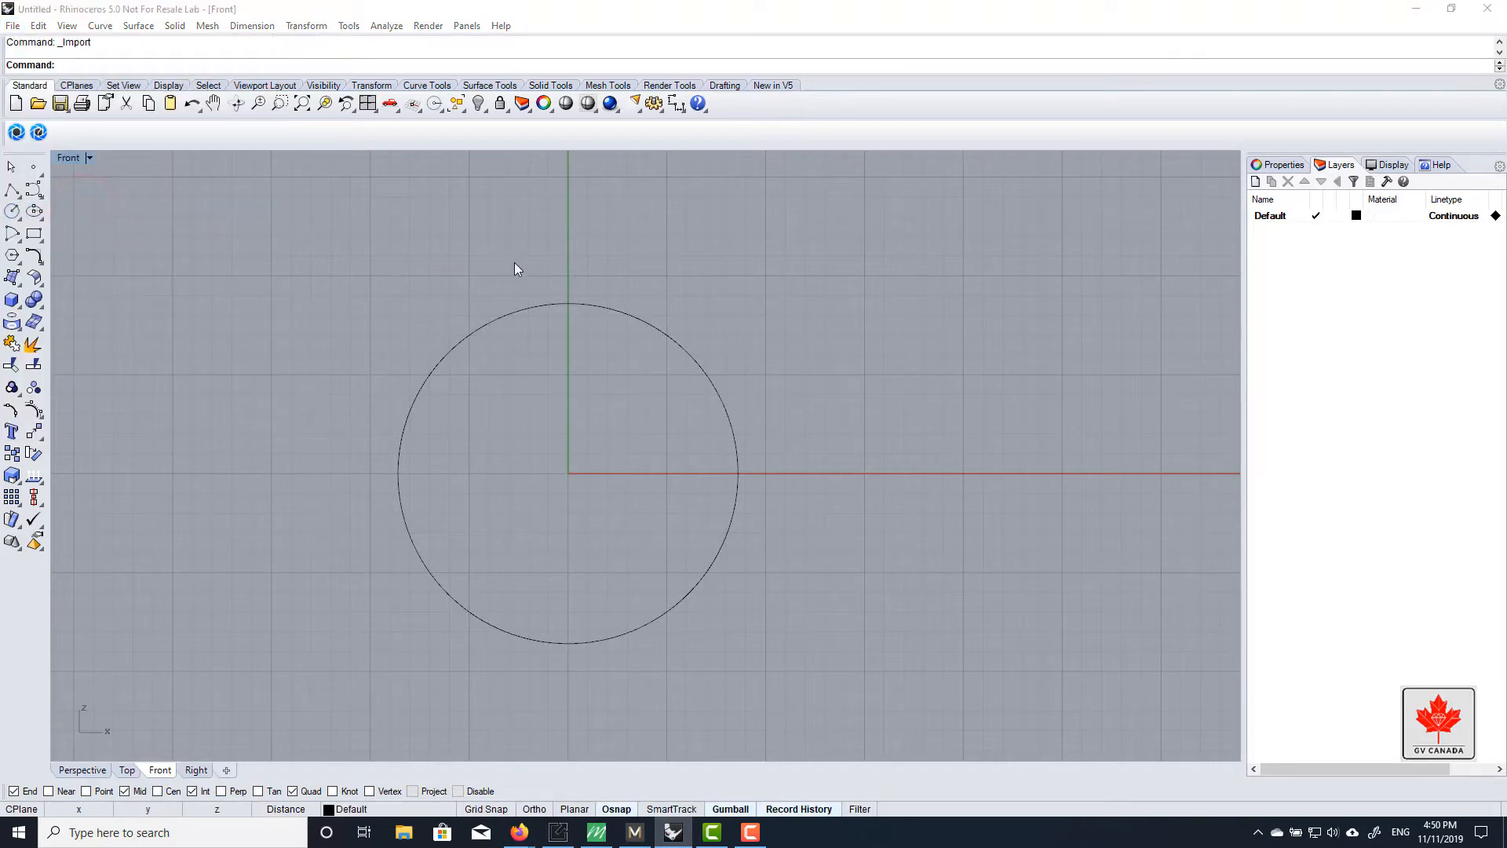
pyautogui.click(848, 208)
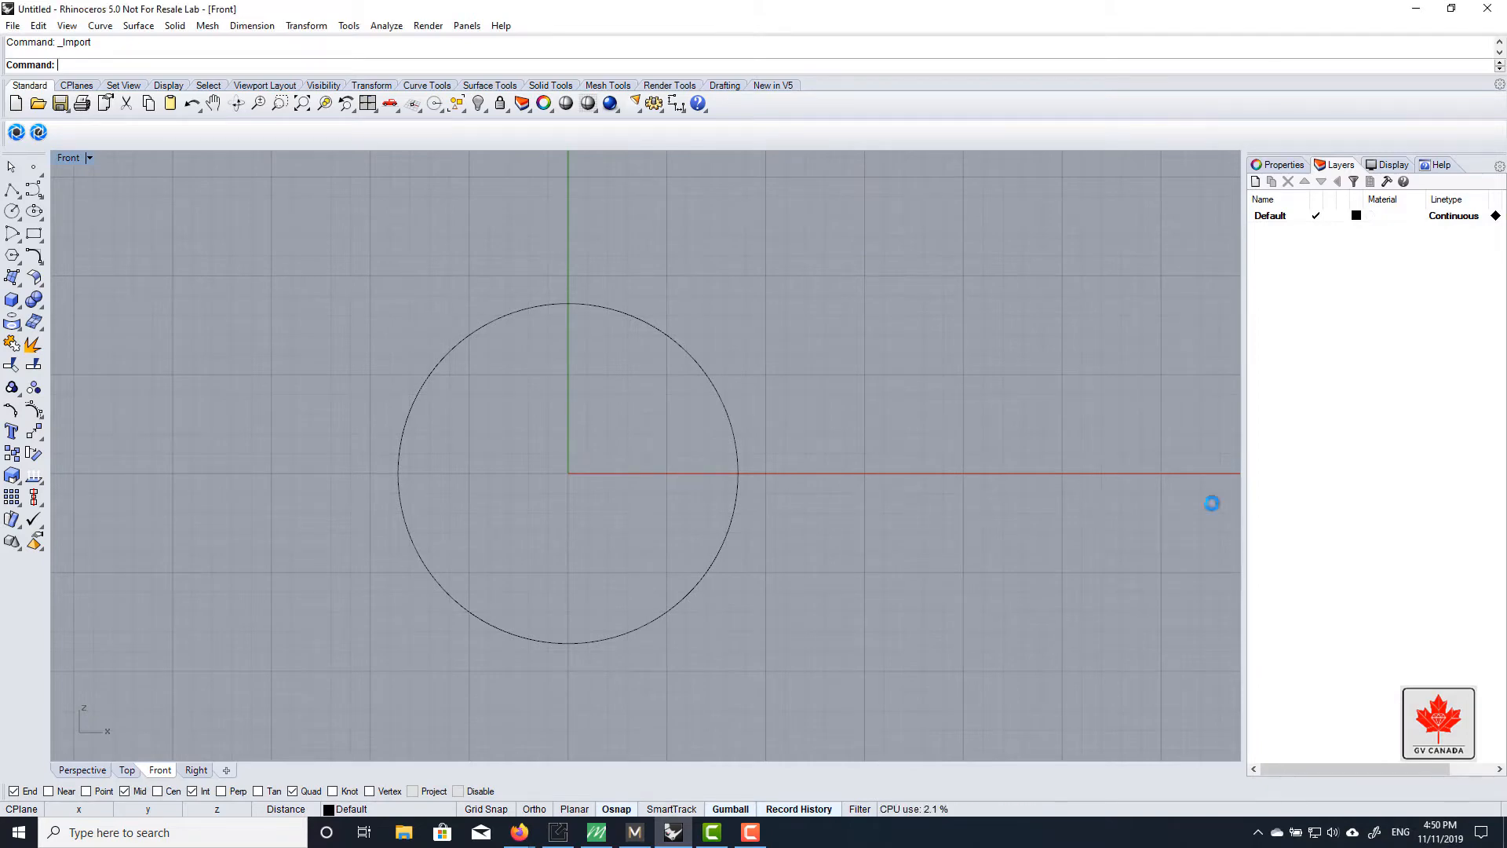
pyautogui.click(690, 471)
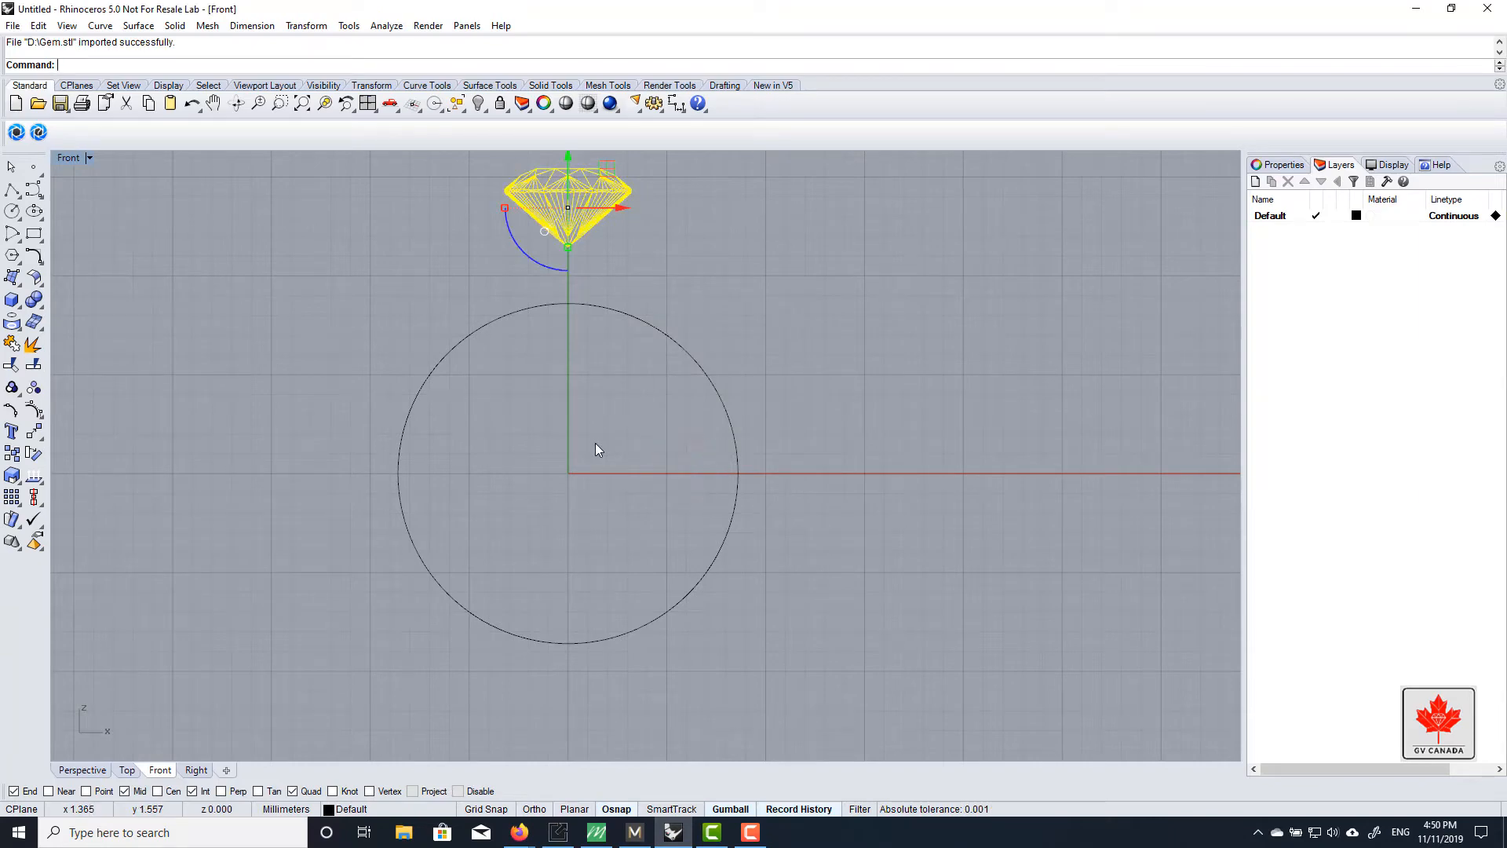
# Deselect the gem and maximize the Top view, framed closely on the gem
pyautogui.scroll(-3, 590, 455)
pyautogui.scroll(6, 592, 408)
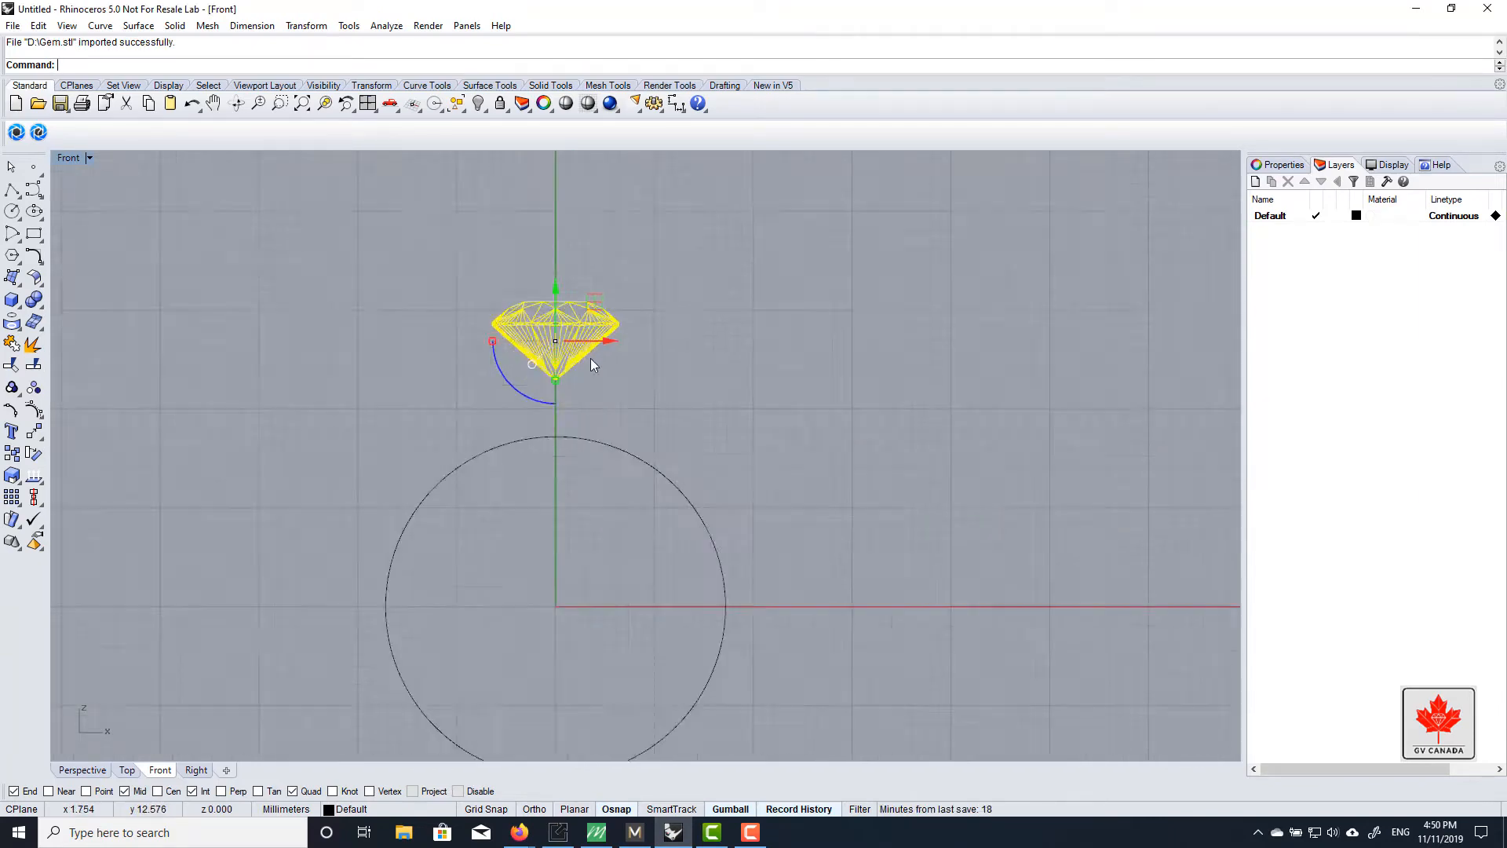
pyautogui.doubleClick(69, 158)
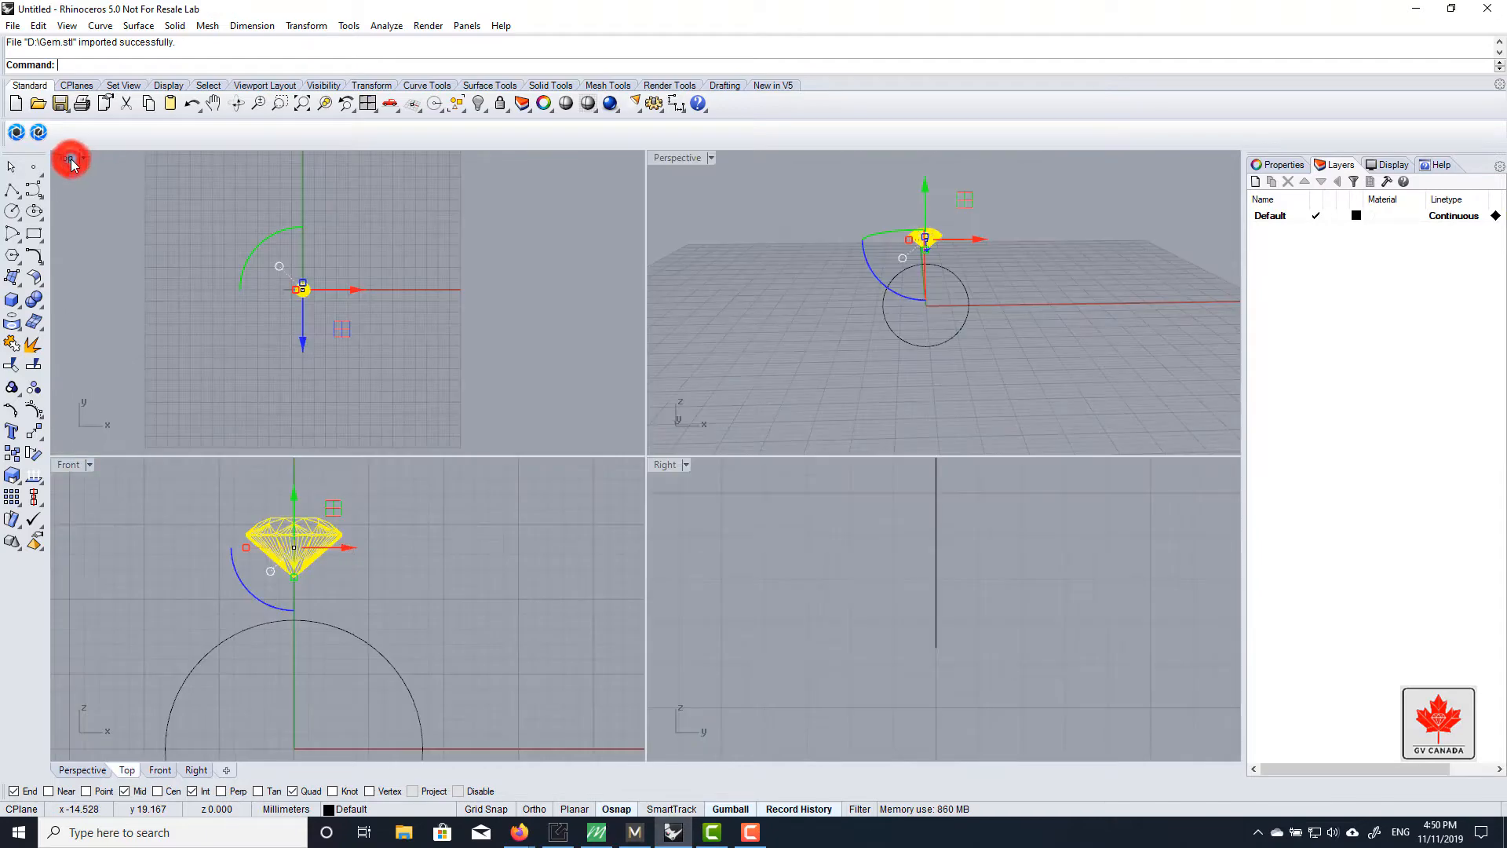
pyautogui.doubleClick(70, 158)
pyautogui.click(636, 308)
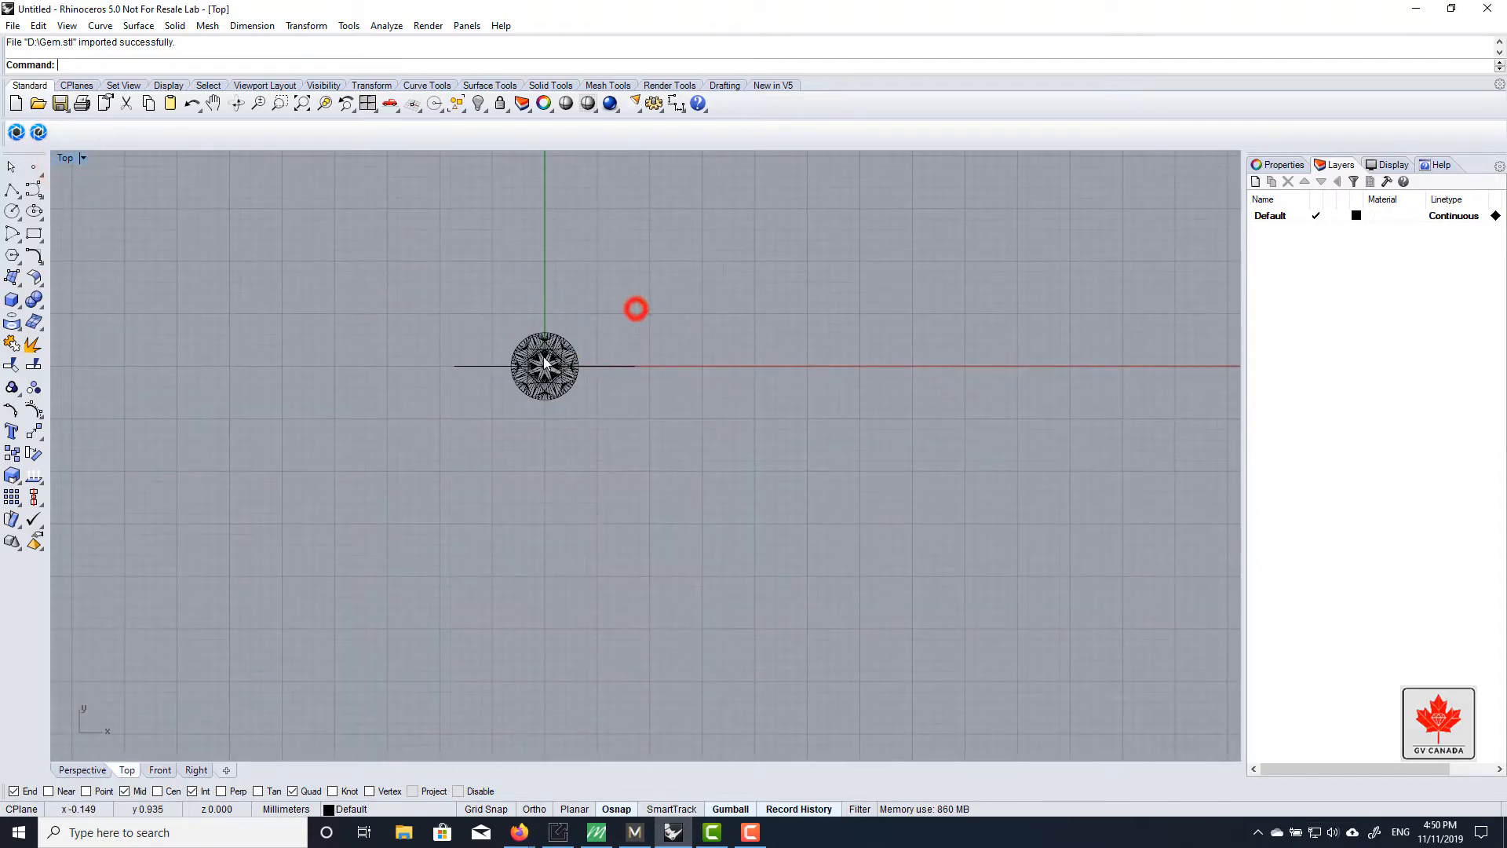
pyautogui.scroll(8, 547, 361)
pyautogui.doubleClick(65, 158)
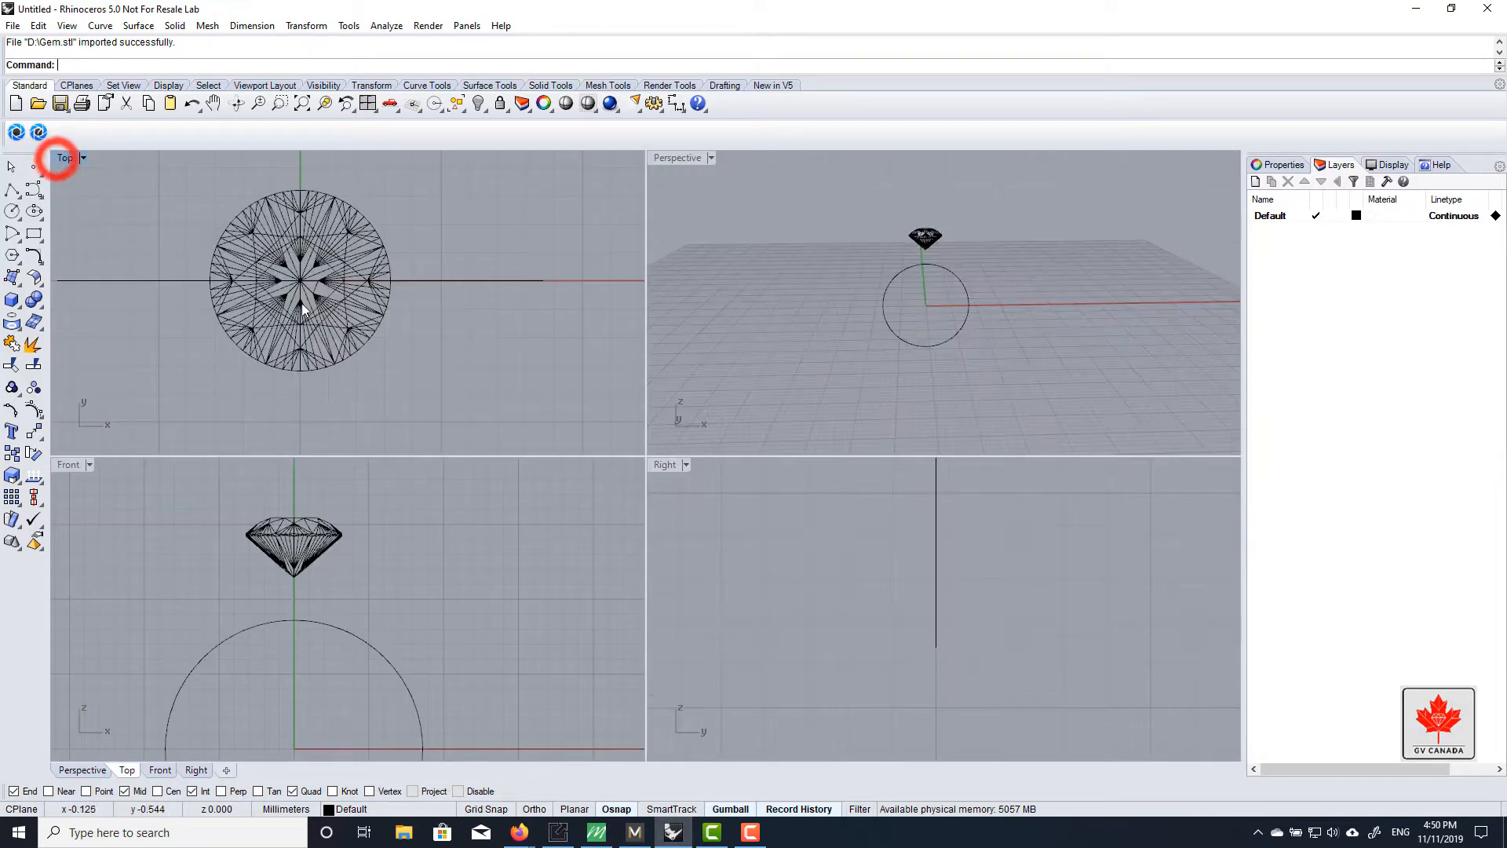
pyautogui.doubleClick(67, 157)
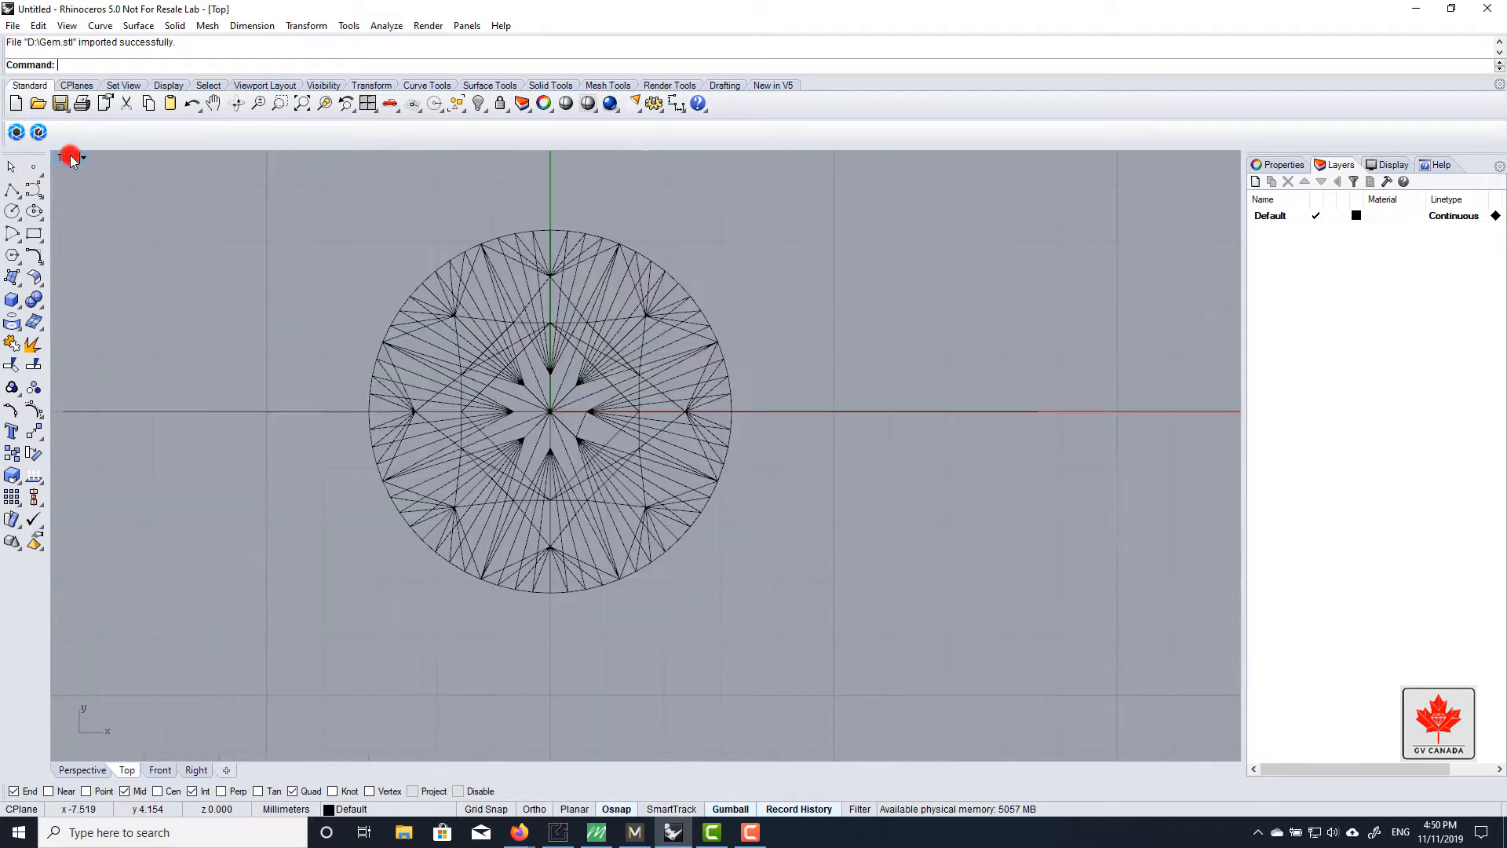
# Draw a circle centred on the origin (0) with a diameter of 3 mm in the Top view
pyautogui.click(12, 212)
pyautogui.moveTo(582, 253); pyautogui.dragTo(580, 302, button='right')
pyautogui.press('Return')
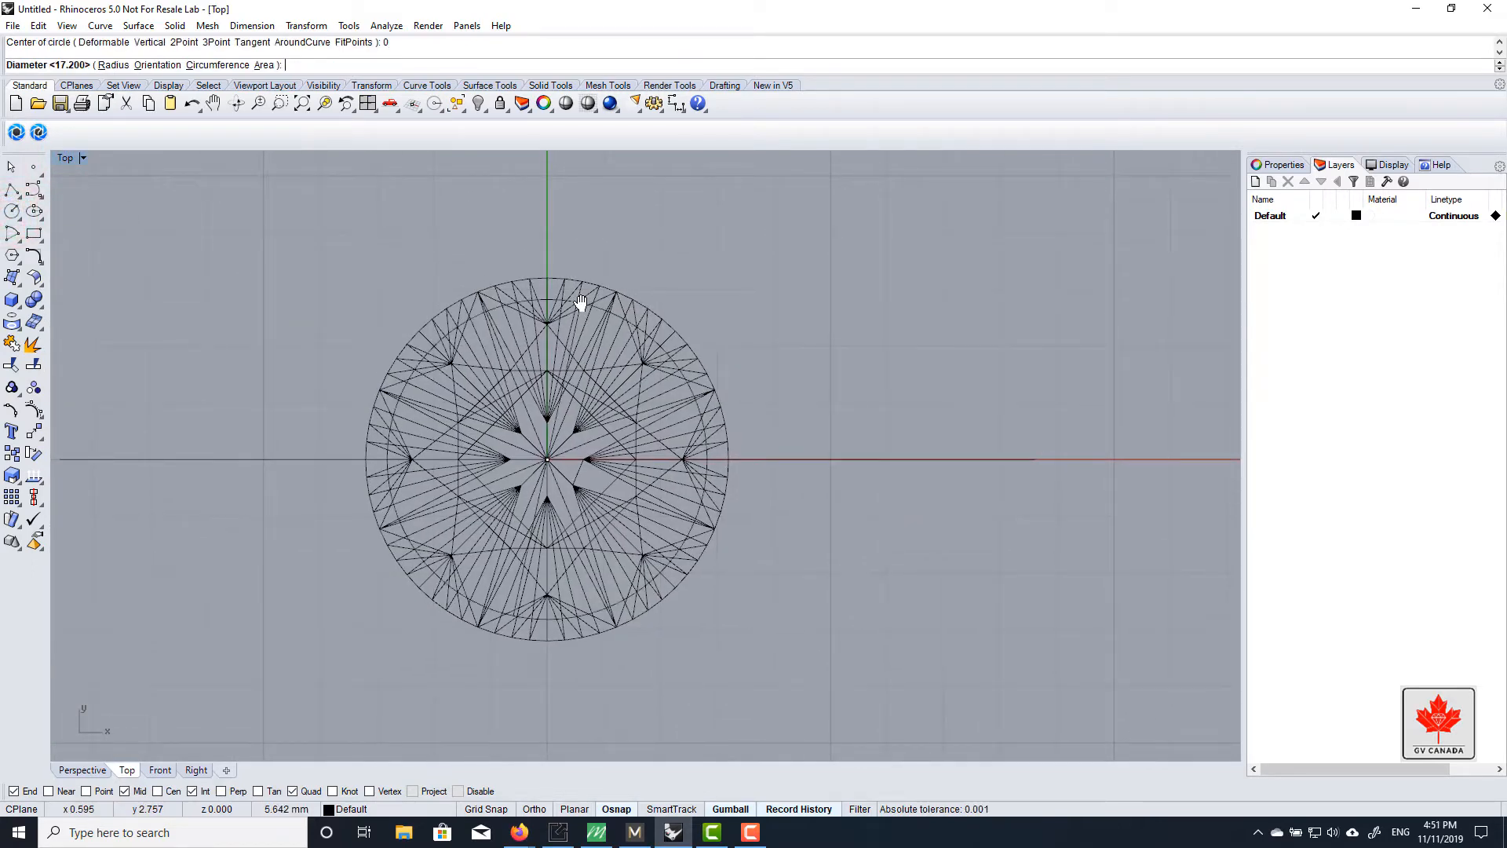
pyautogui.scroll(3, 685, 437)
pyautogui.scroll(-4, 655, 431)
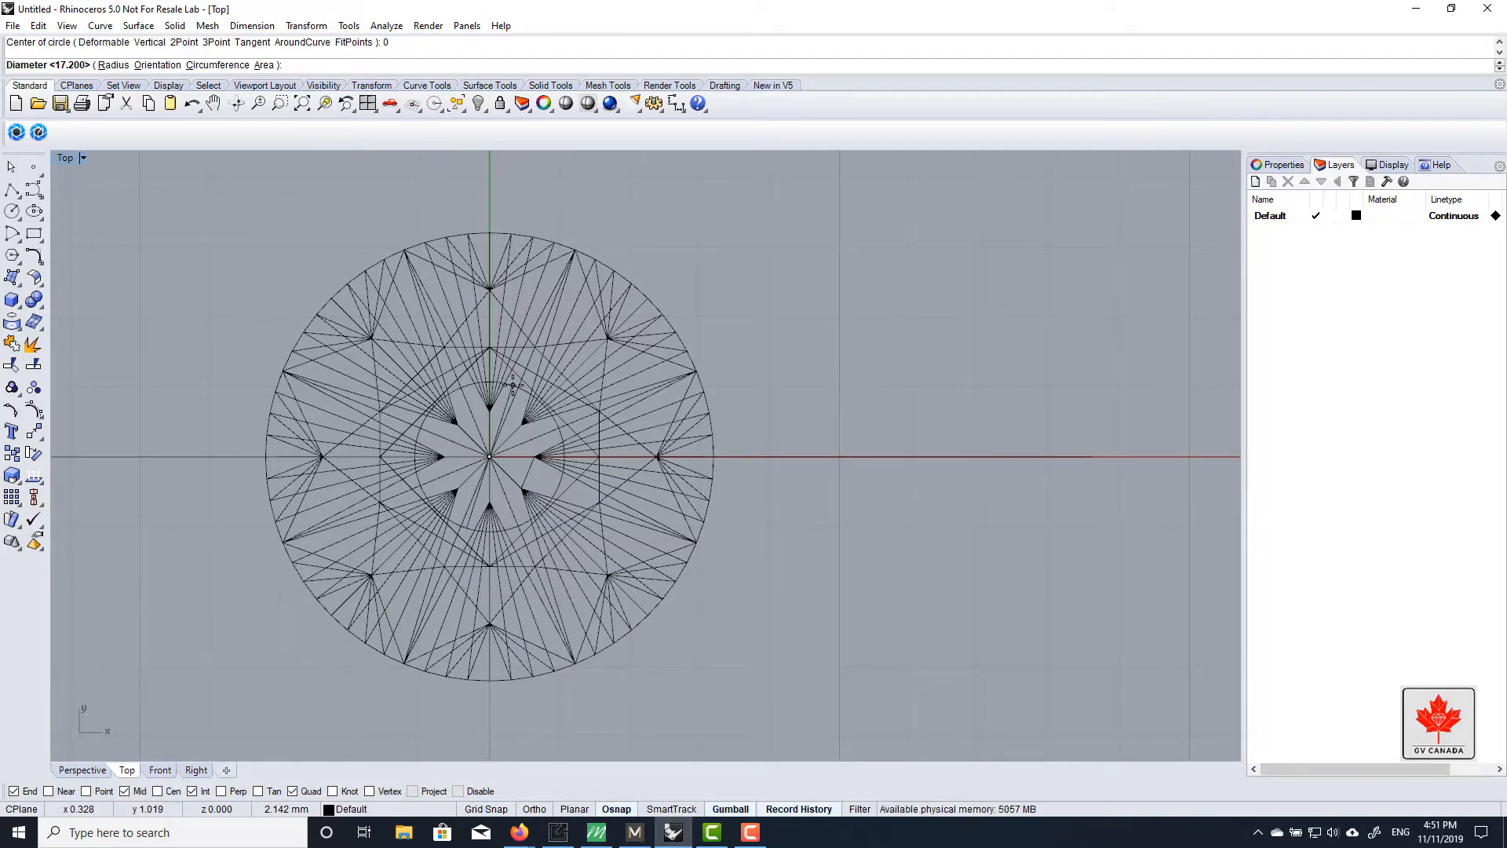
pyautogui.press('Return')
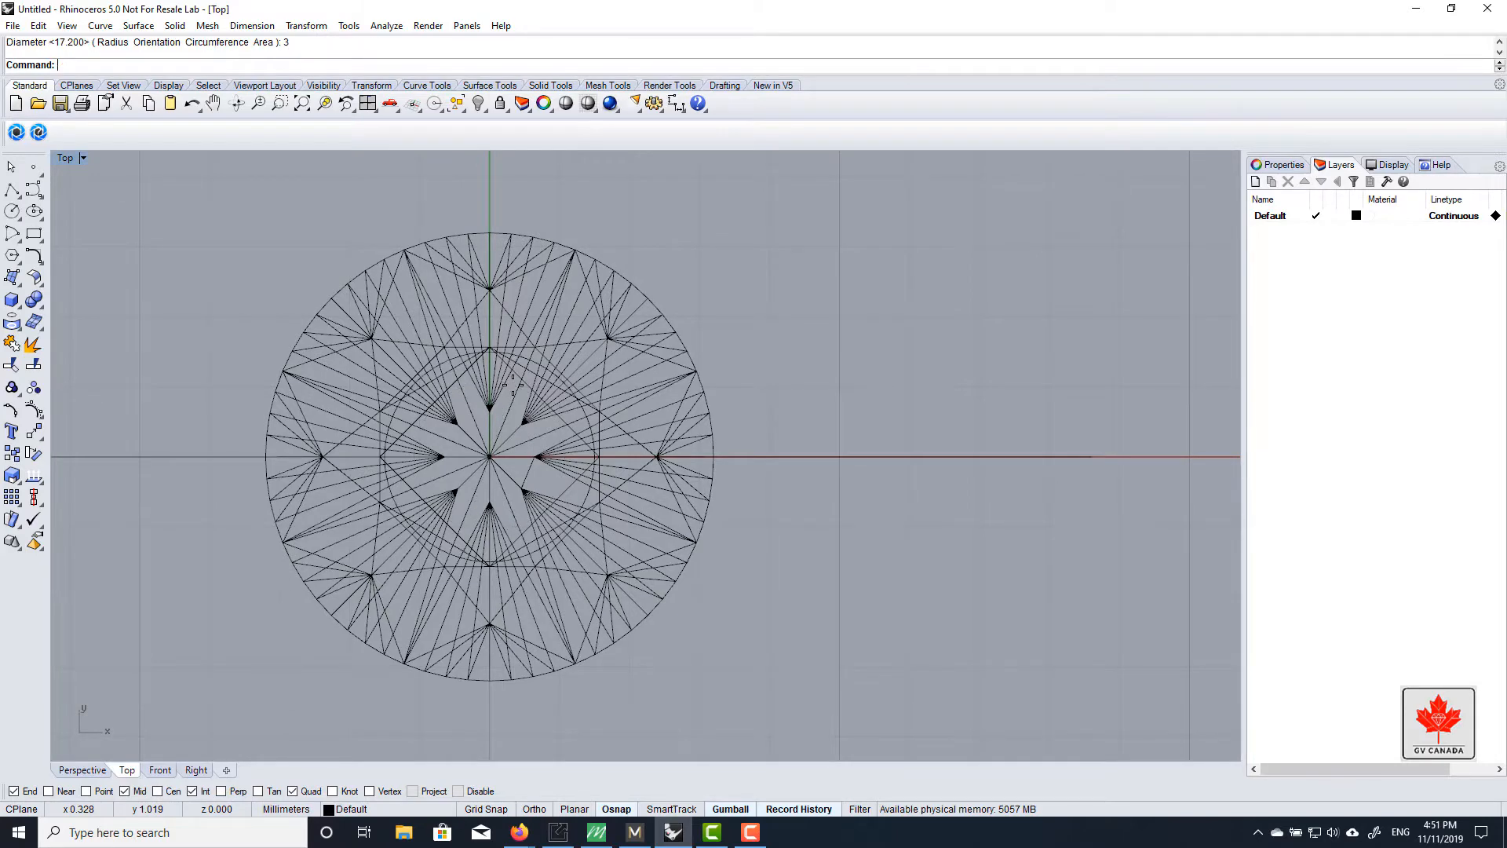
# Select the 3 mm circle and examine its size and position against the gem's facets and outer edge
pyautogui.click(599, 364)
pyautogui.click(766, 373)
pyautogui.scroll(8, 552, 386)
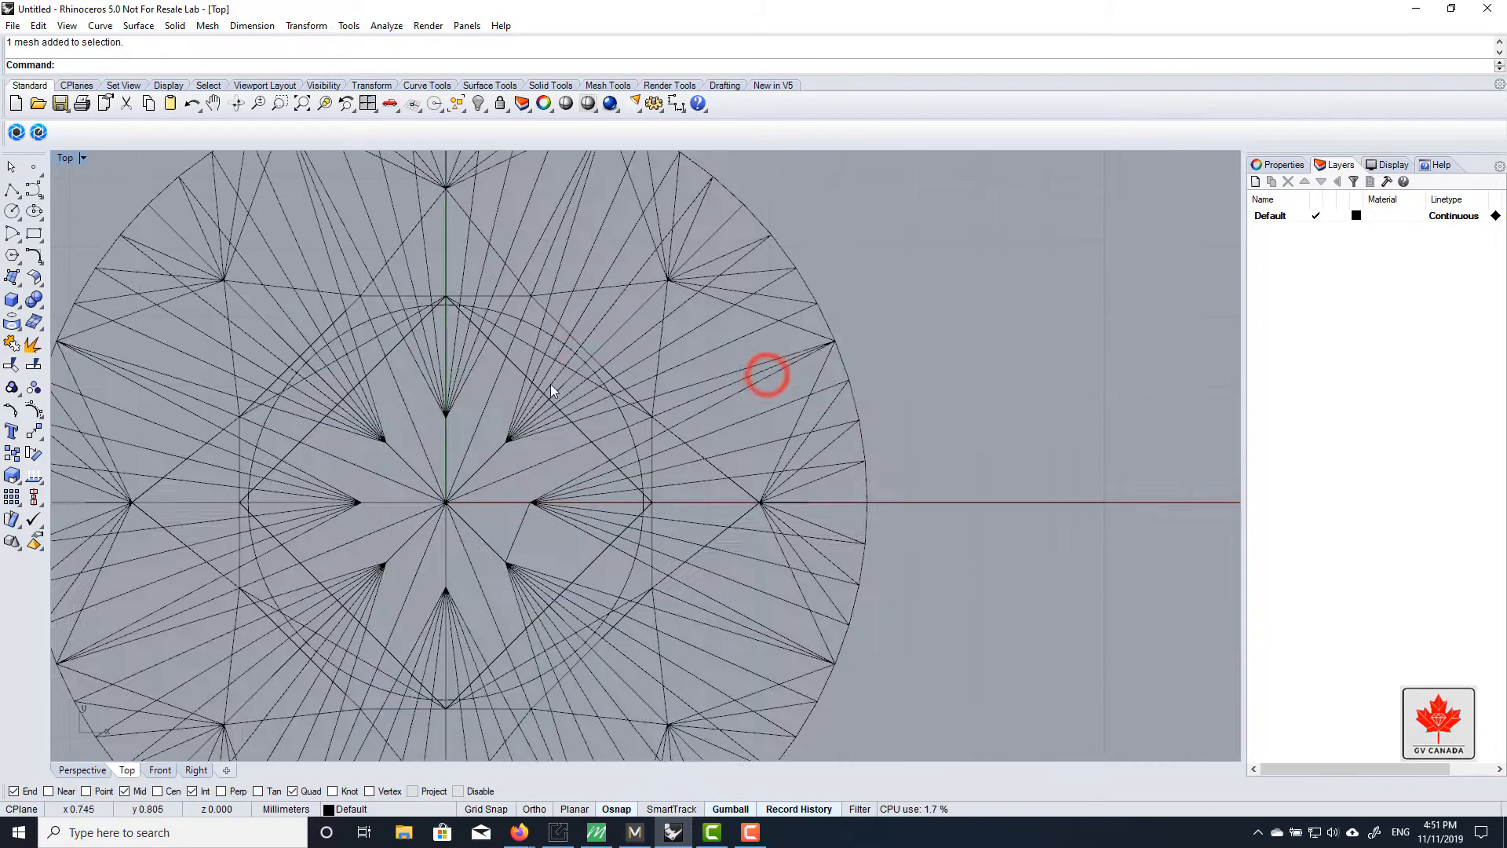
pyautogui.click(562, 335)
pyautogui.scroll(-6, 573, 361)
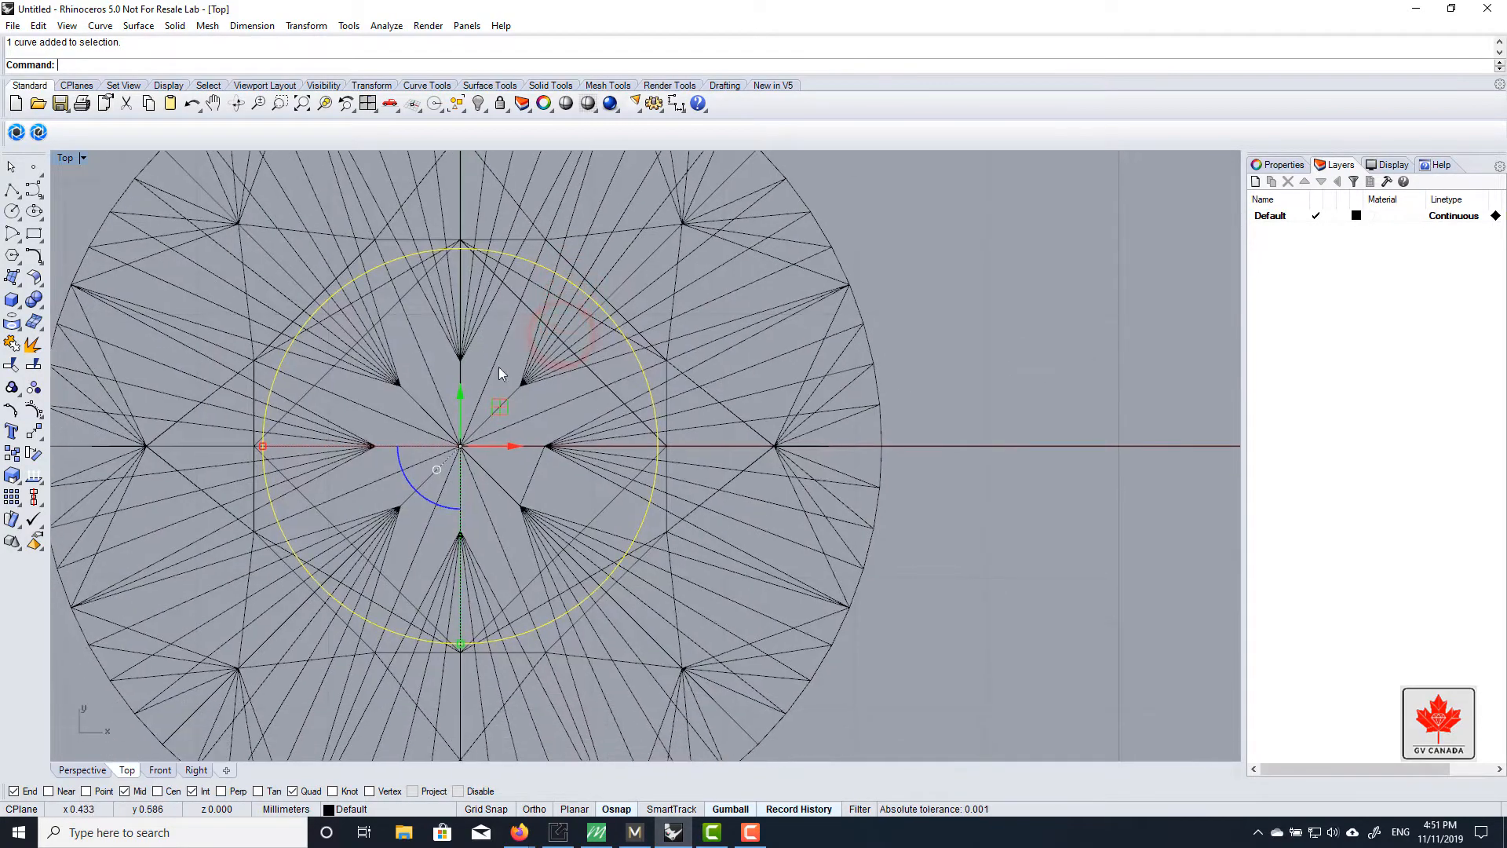
pyautogui.scroll(-6, 663, 479)
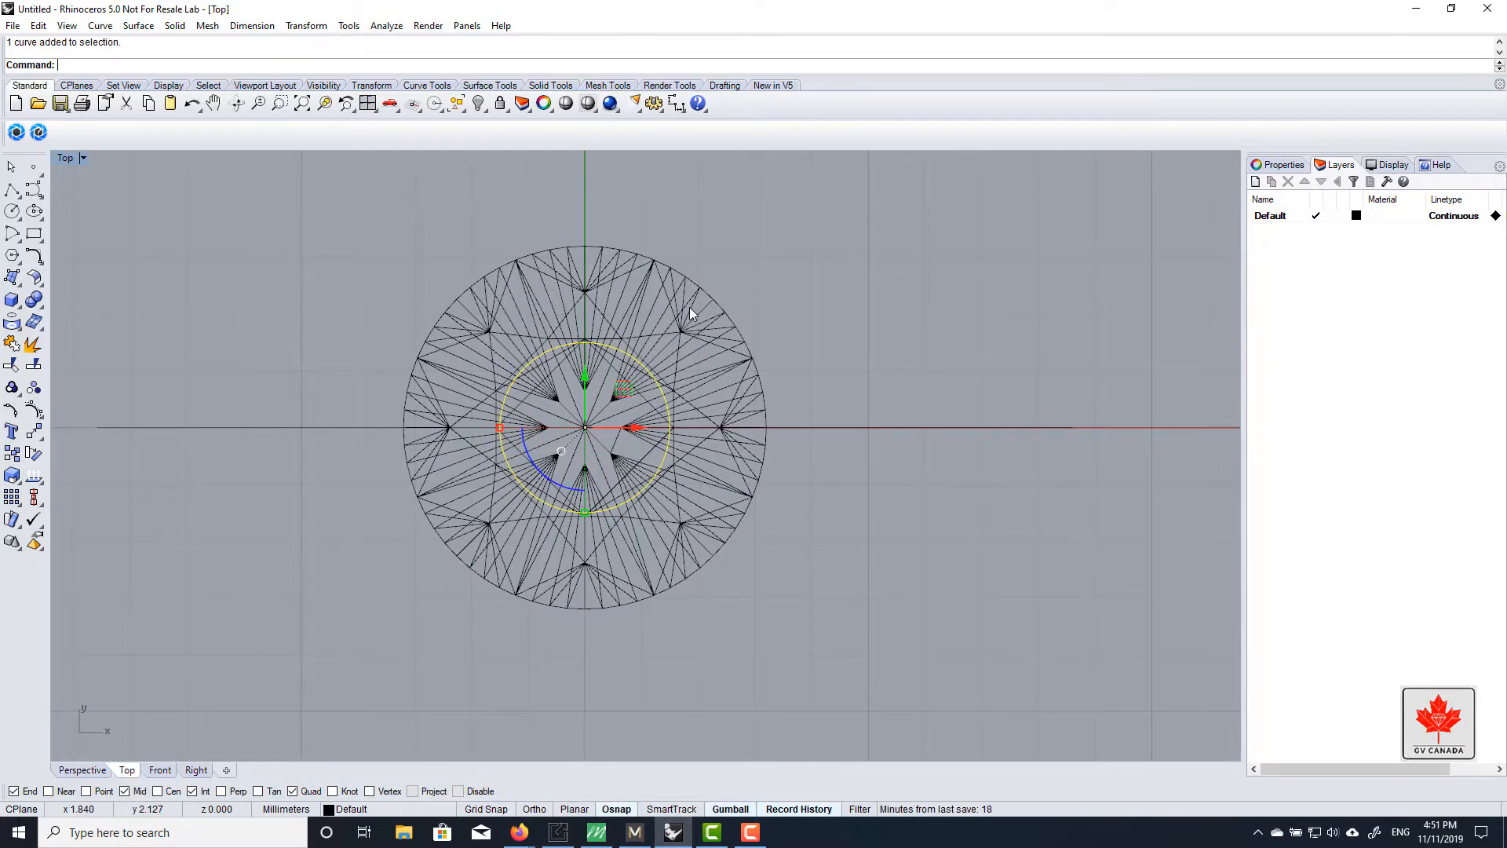
pyautogui.scroll(5, 655, 395)
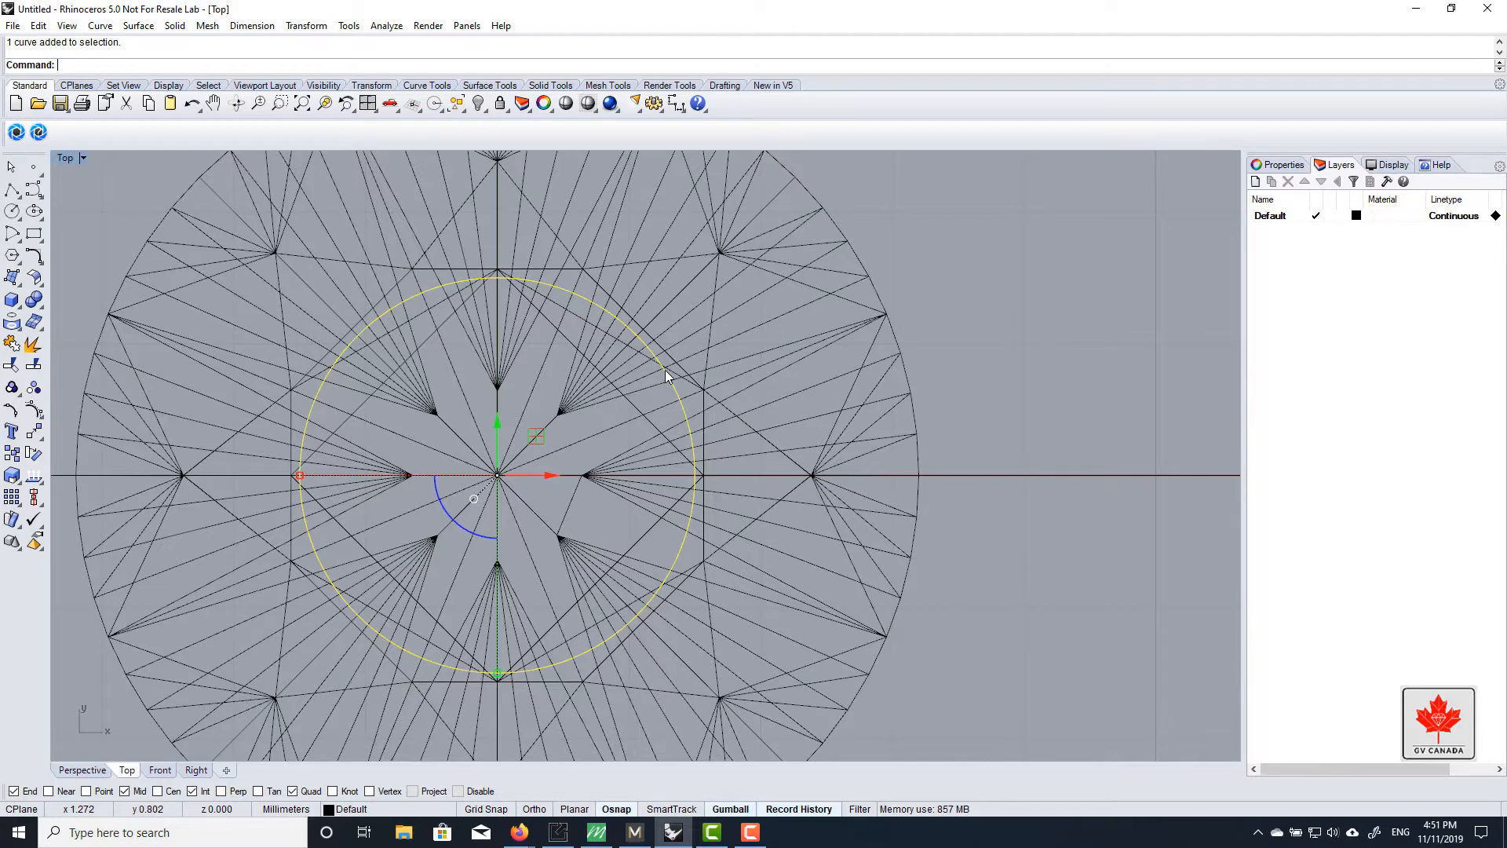
pyautogui.scroll(-5, 666, 370)
# Try shifting the gem mesh off the circle's centre with the gumball, and undo the moves
pyautogui.click(688, 349)
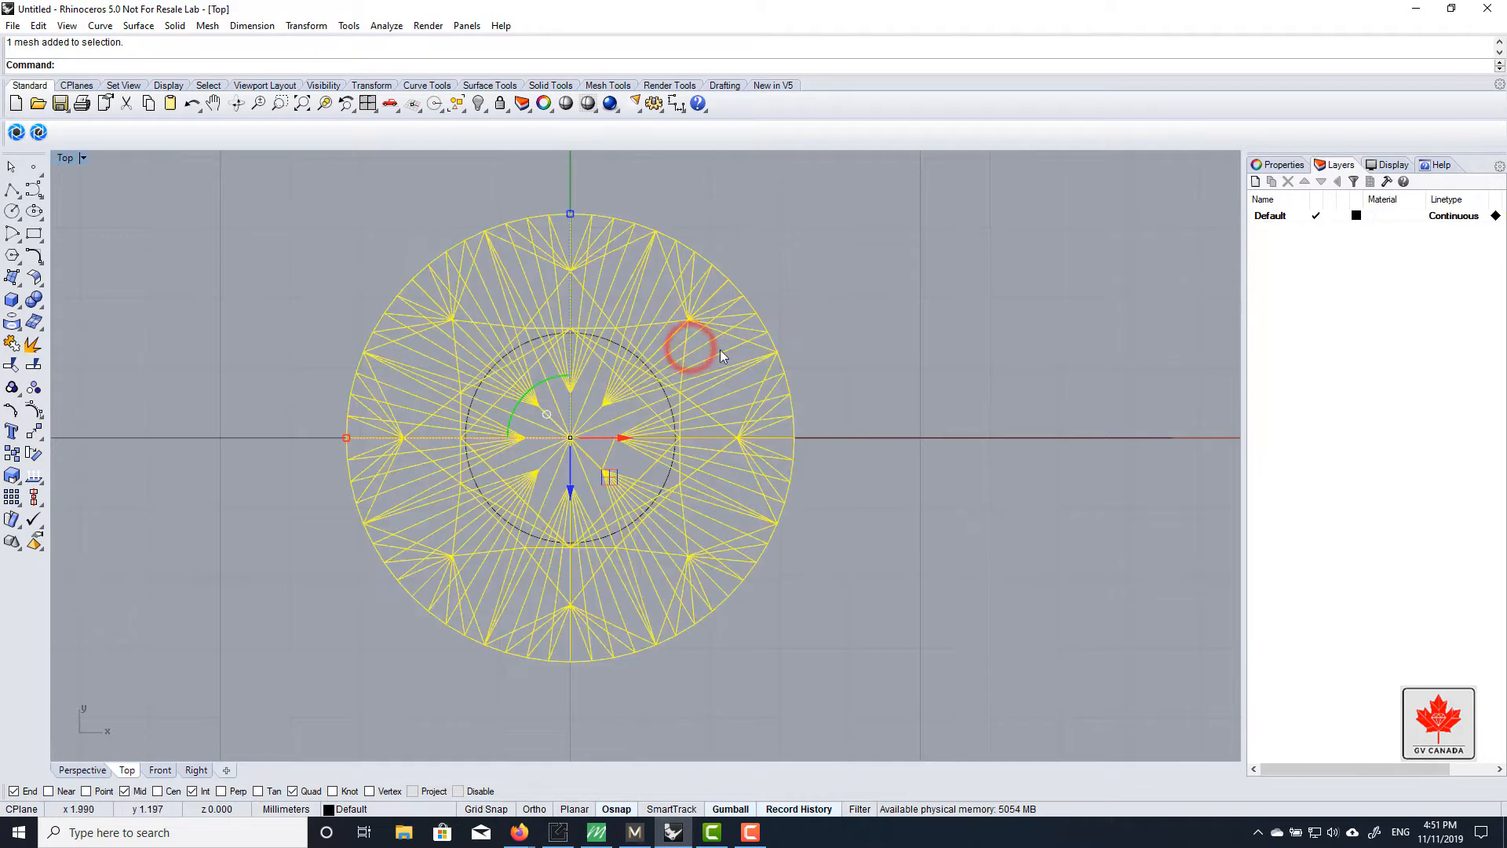
pyautogui.click(755, 306)
pyautogui.click(716, 330)
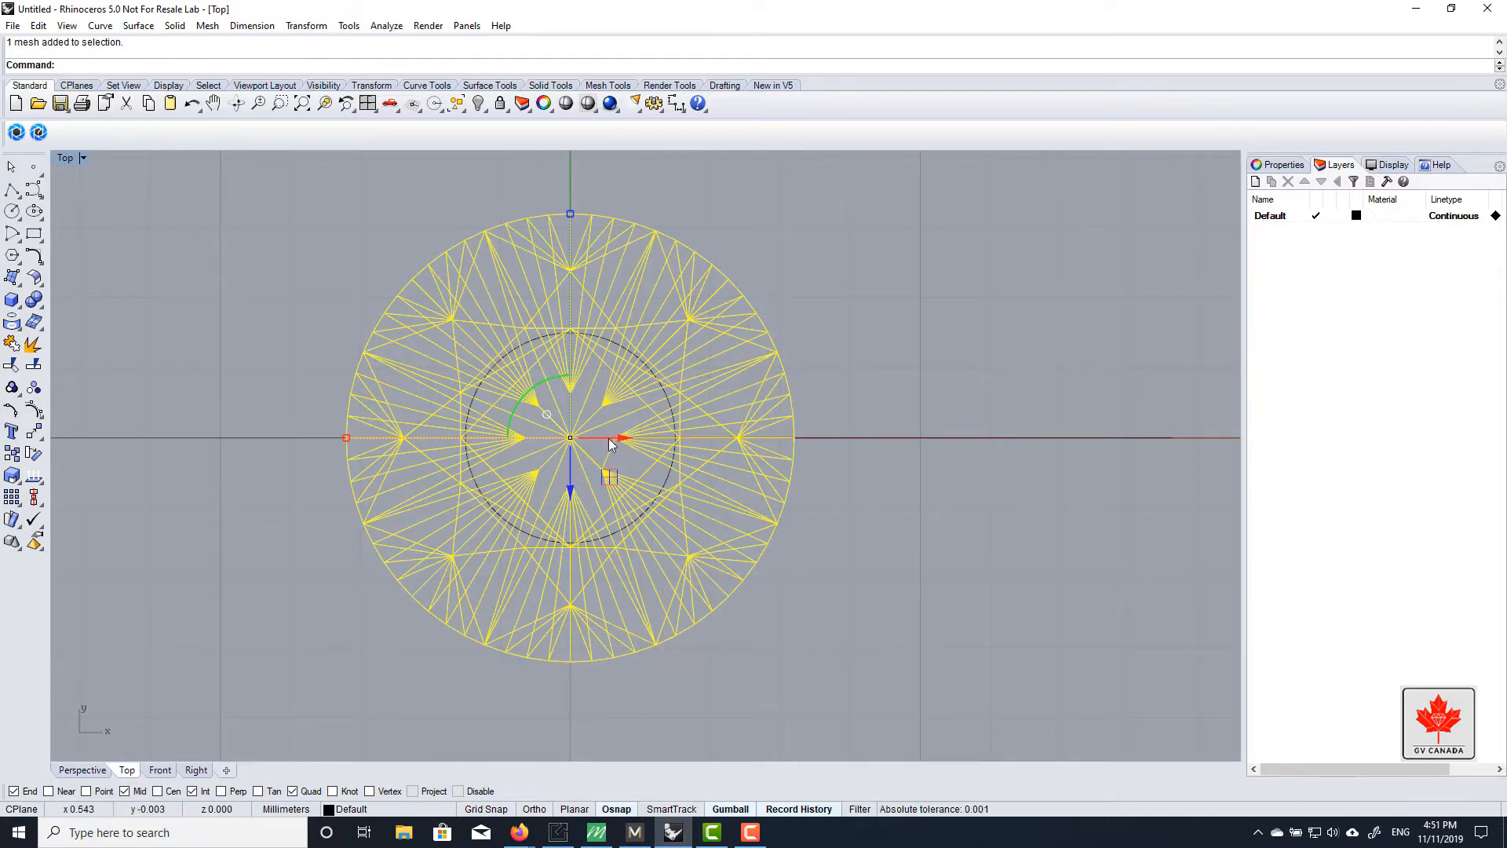
pyautogui.moveTo(618, 440); pyautogui.dragTo(484, 505)
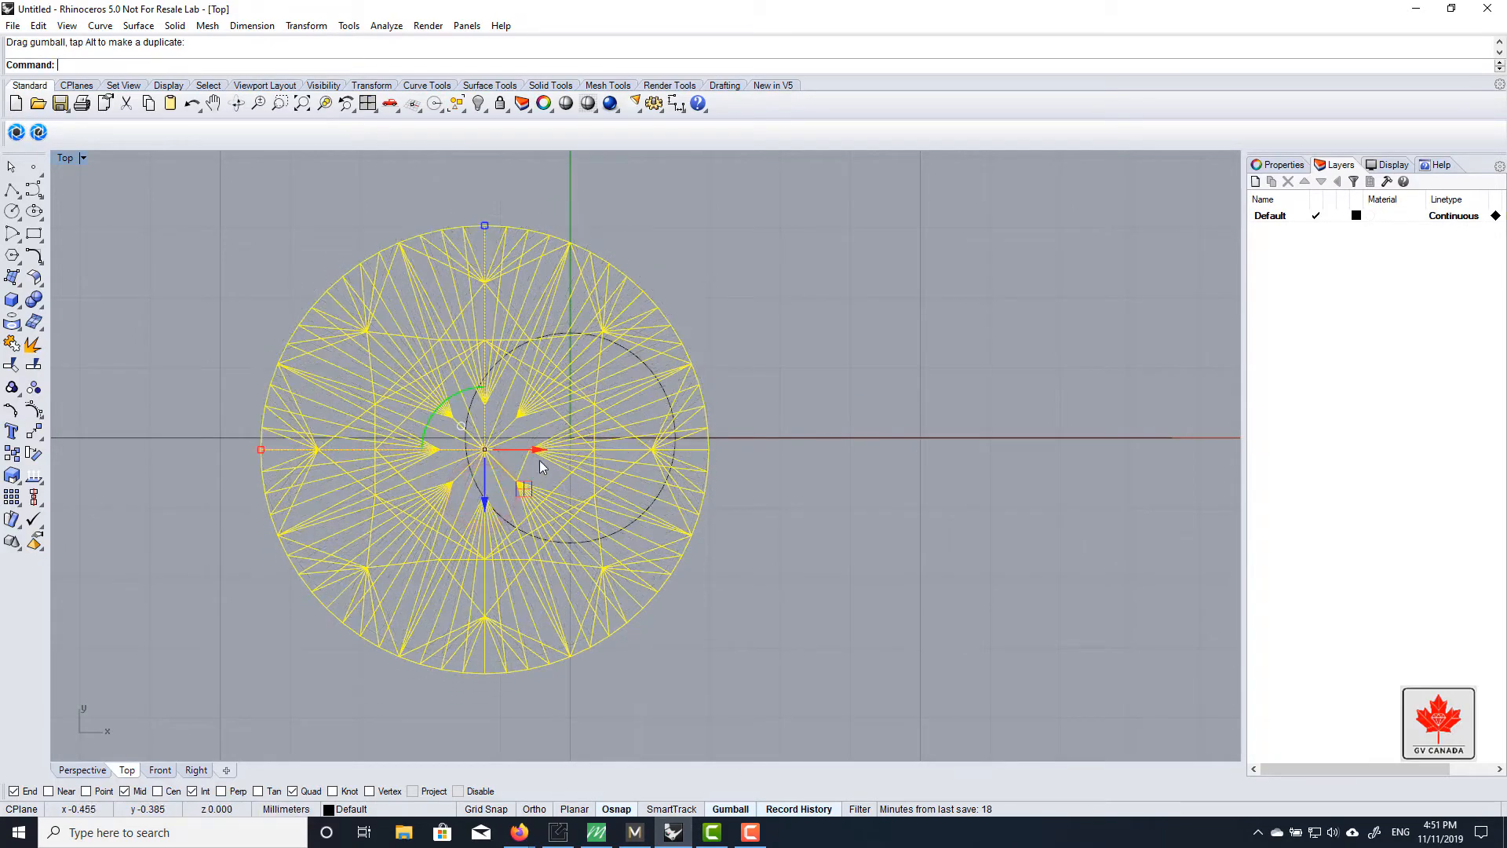
pyautogui.moveTo(536, 453); pyautogui.dragTo(616, 451)
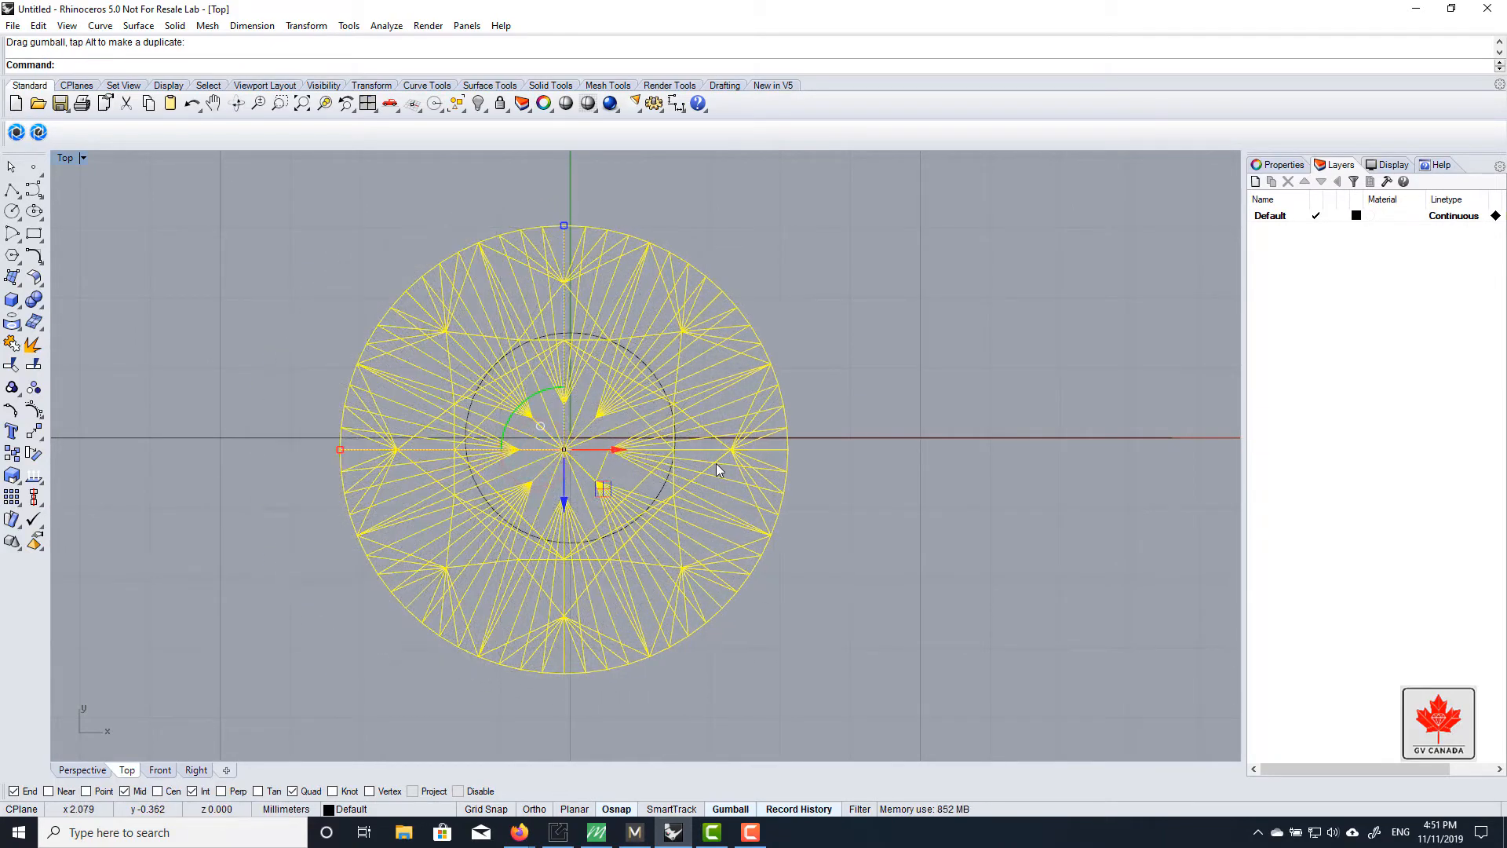
pyautogui.hotkey('ctrl', 'z')
pyautogui.hotkey('ctrl', 'z')
pyautogui.hotkey('ctrl', 'z')
pyautogui.scroll(-3, 628, 432)
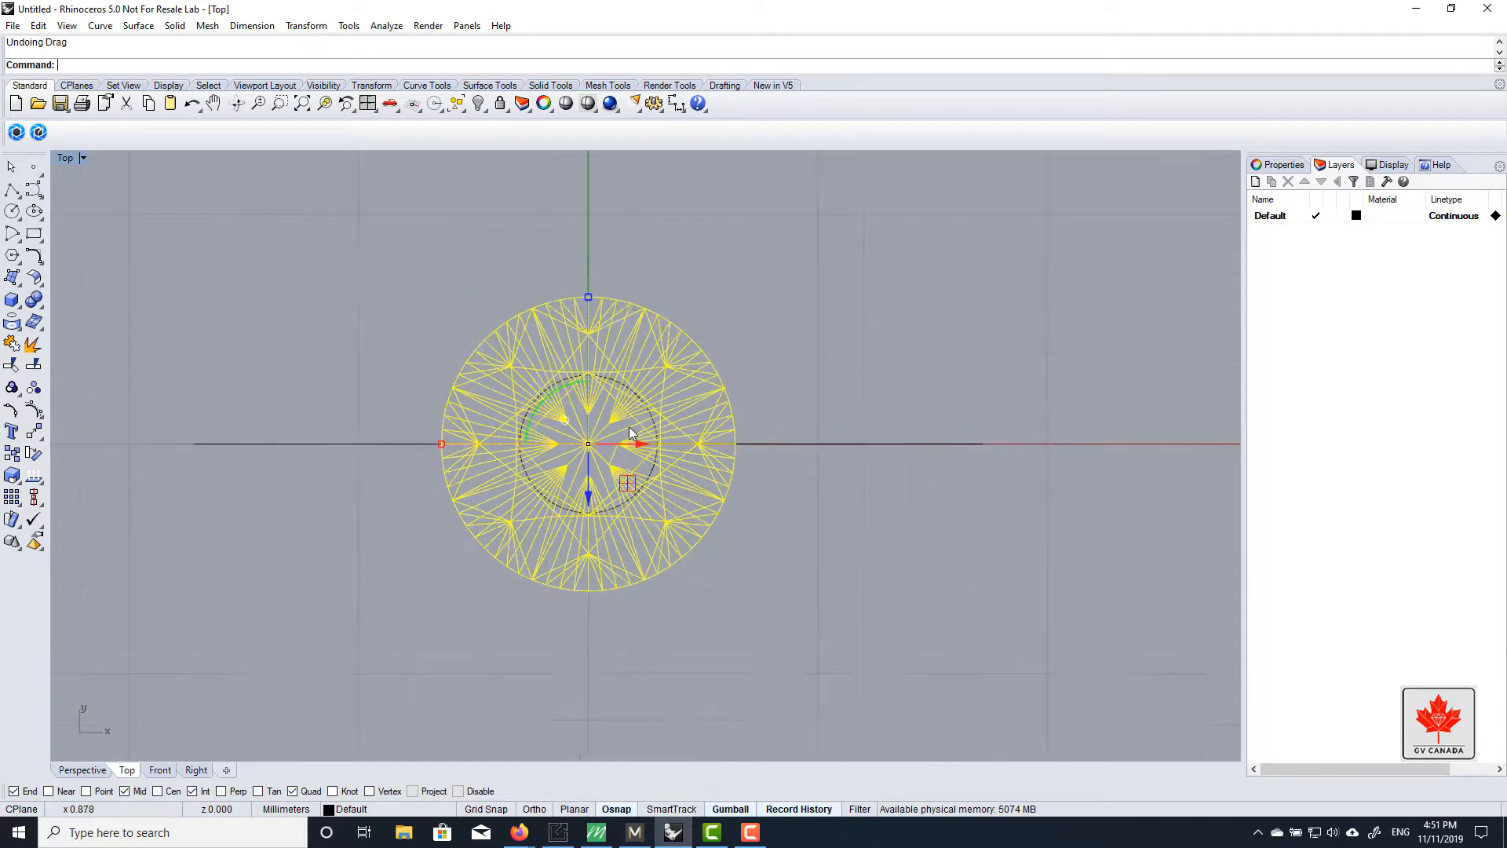
pyautogui.scroll(3, 600, 486)
pyautogui.scroll(-2, 612, 483)
pyautogui.scroll(3, 614, 268)
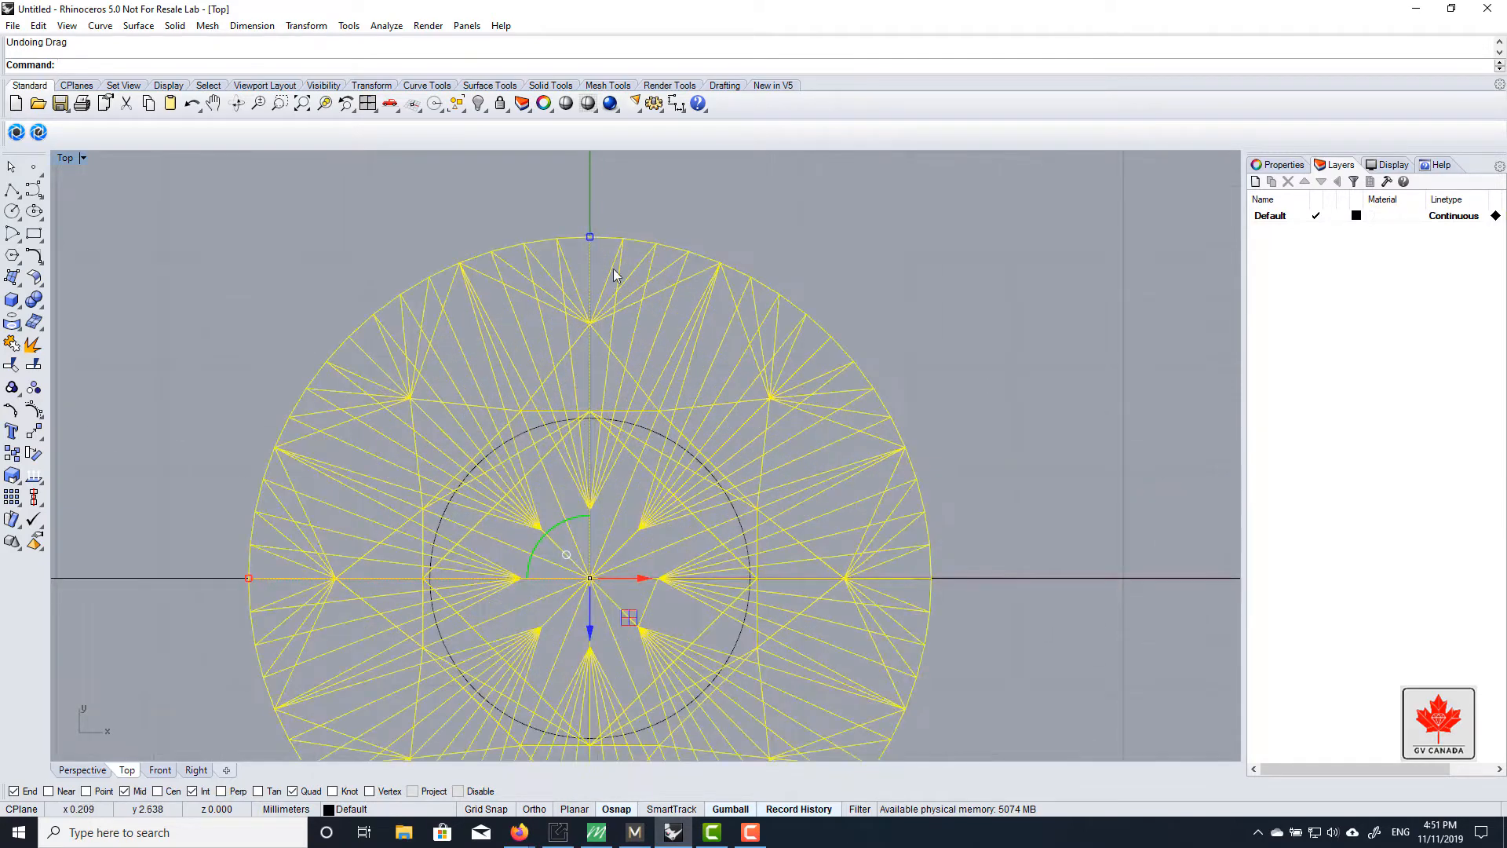
# Try stretching the gem mesh separately along its width and its depth with the gumball, and undo both changes
pyautogui.moveTo(612, 366); pyautogui.dragTo(691, 328, button='right')
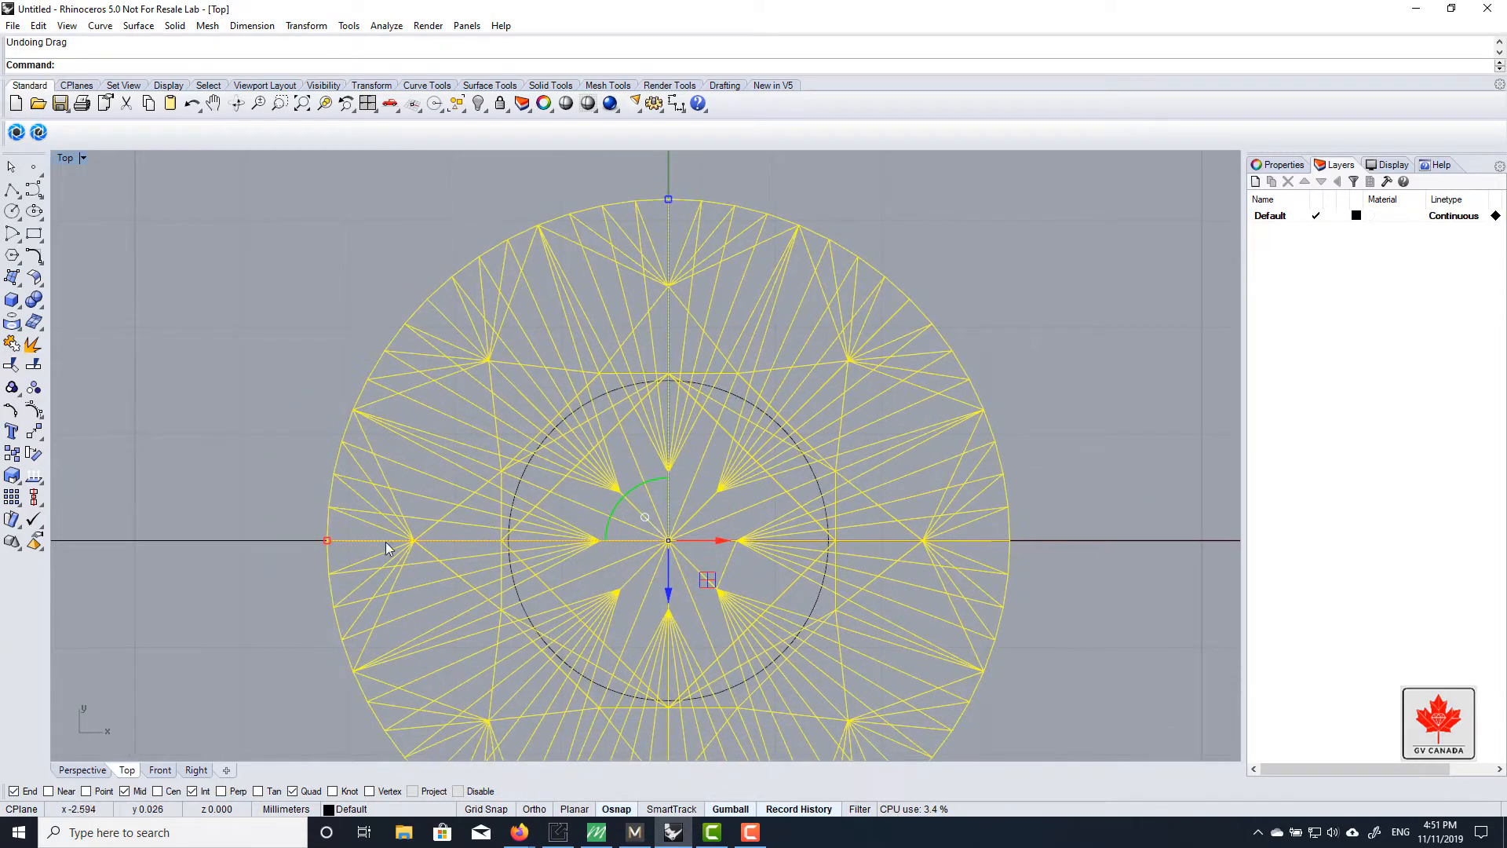
pyautogui.moveTo(328, 541); pyautogui.dragTo(202, 540)
pyautogui.scroll(-3, 614, 502)
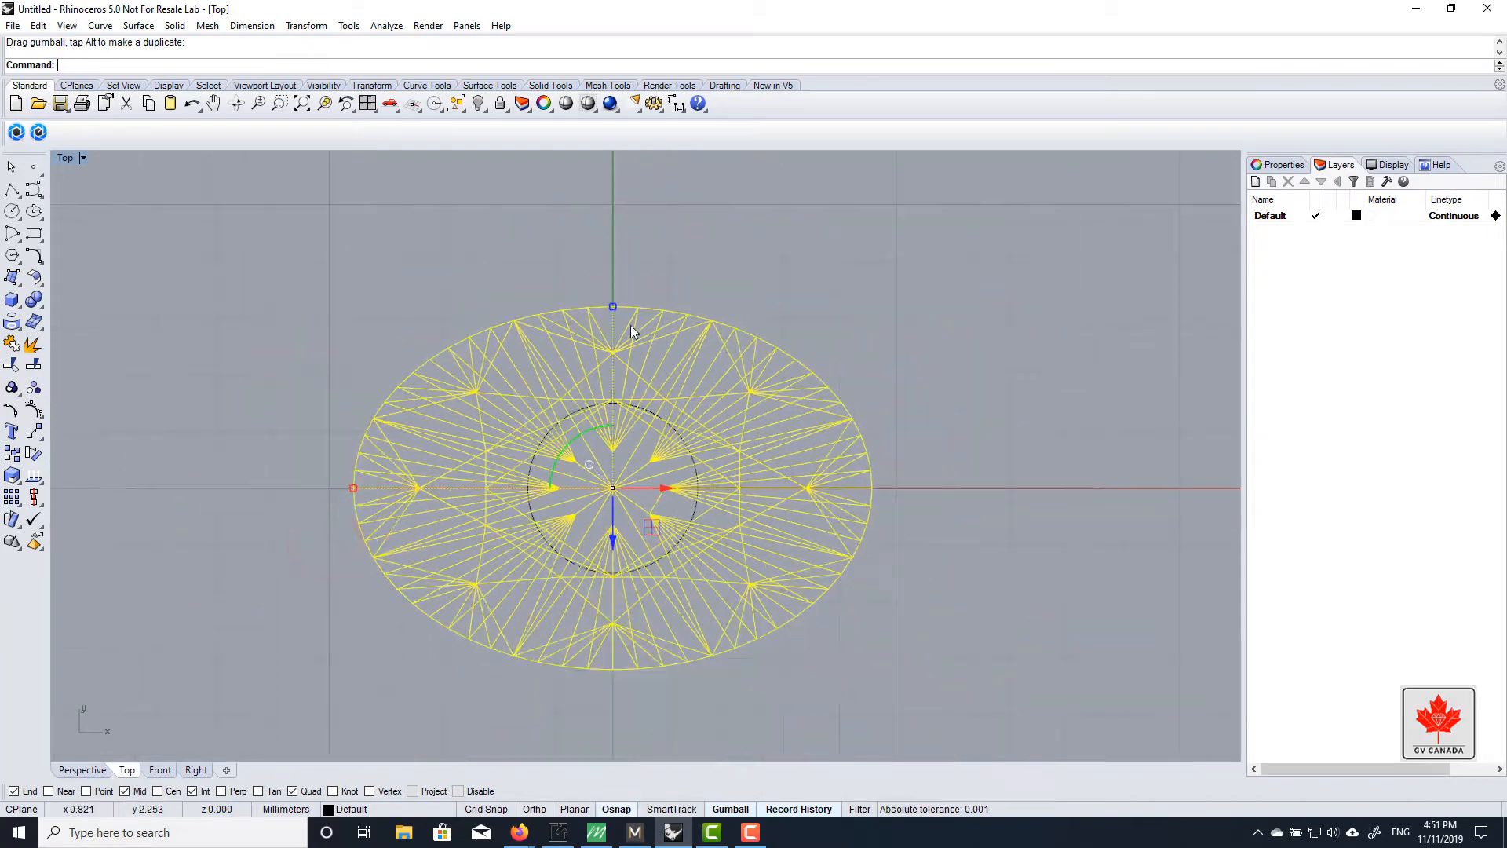
pyautogui.moveTo(613, 307); pyautogui.dragTo(613, 253)
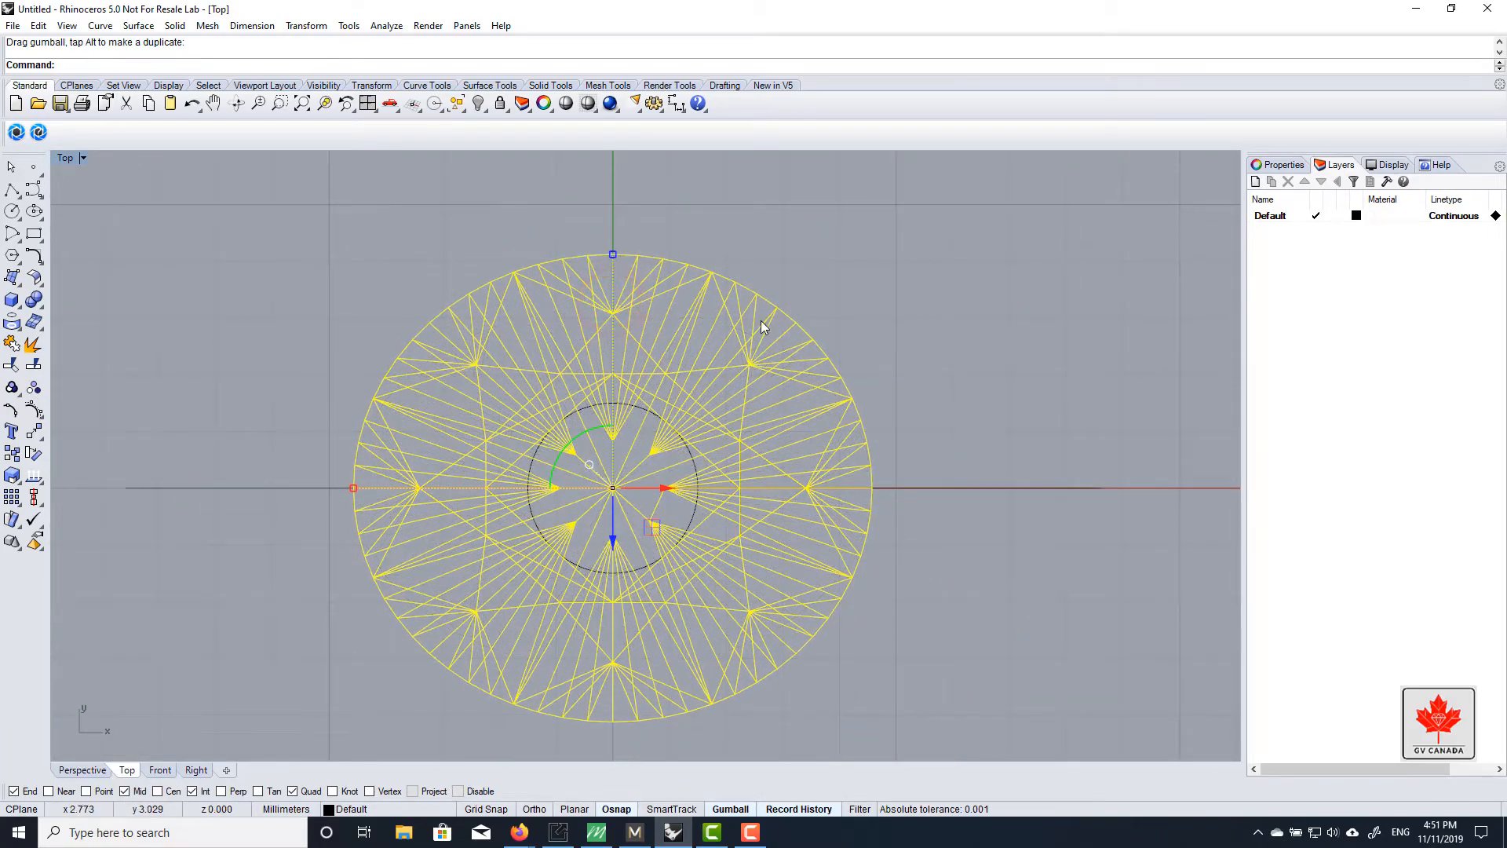
pyautogui.hotkey('ctrl', 'z')
pyautogui.hotkey('ctrl', 'z')
pyautogui.click(831, 357)
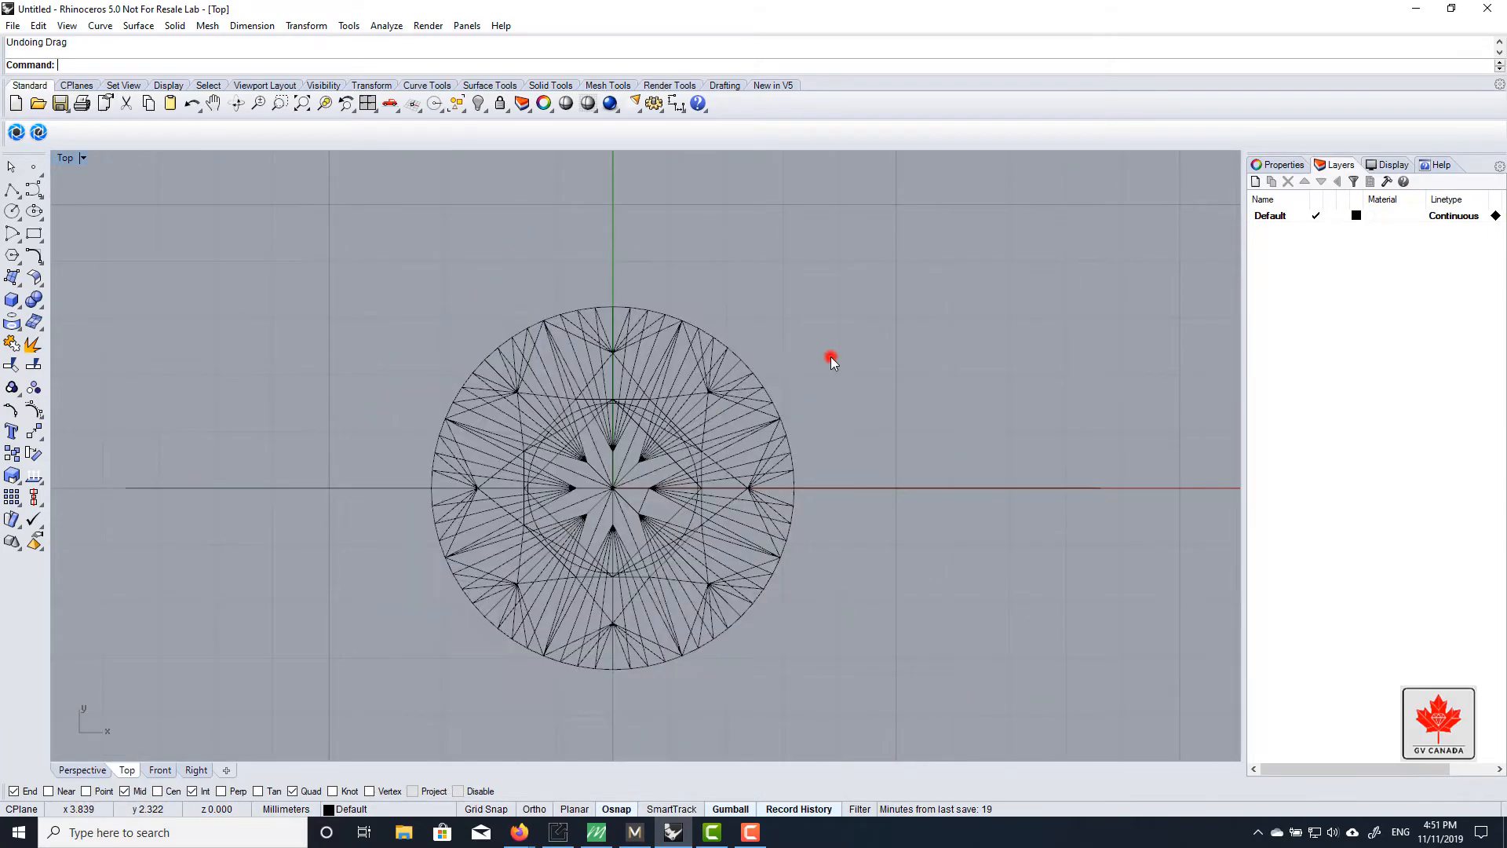
# Scale the gem mesh down uniformly with the gumball in the Top view so its outline matches the 3 mm circle
pyautogui.click(675, 398)
pyautogui.scroll(3, 617, 310)
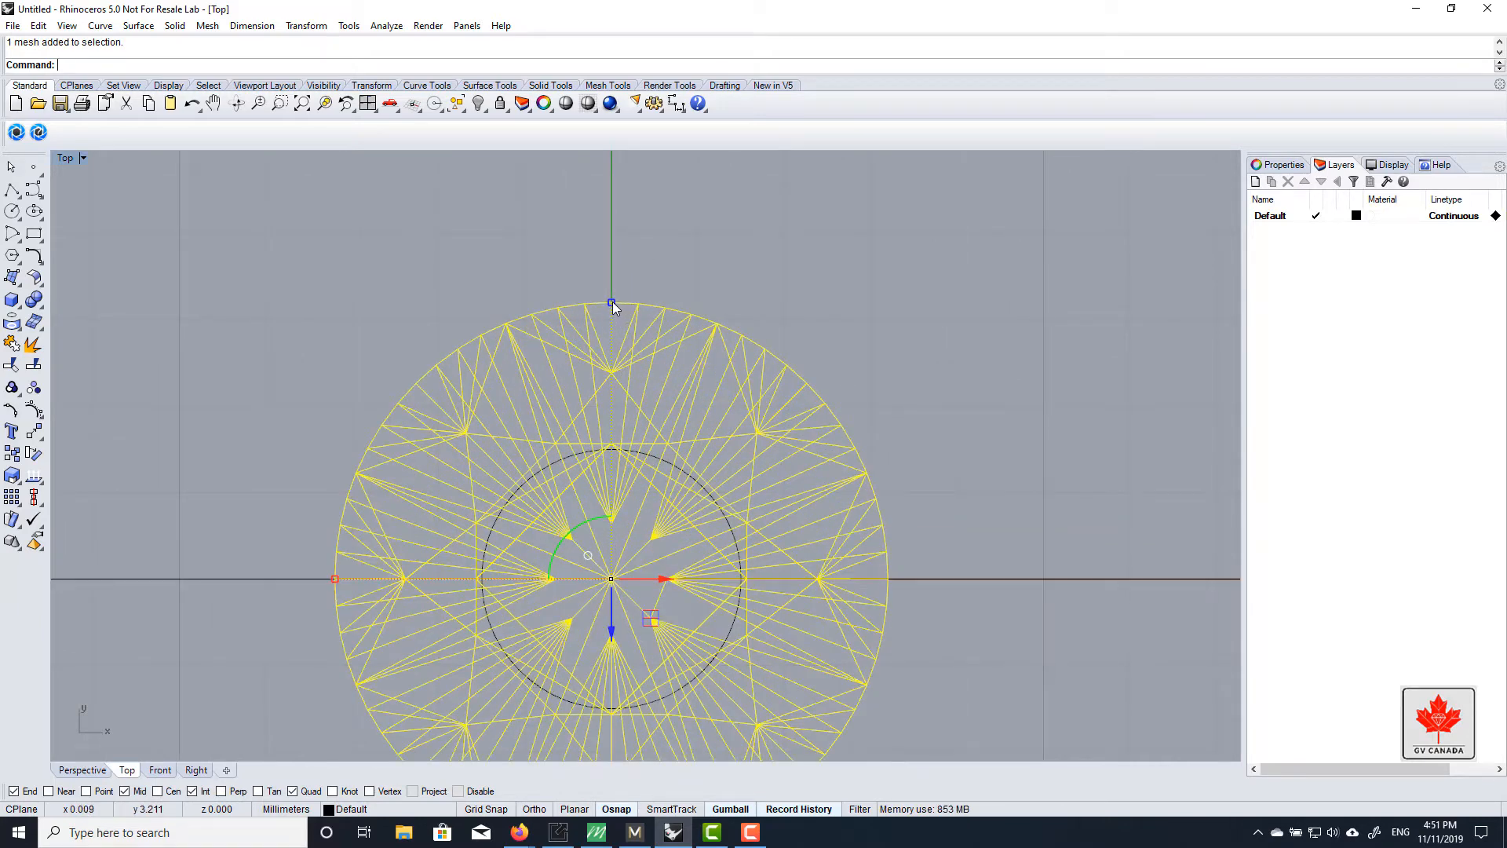
pyautogui.moveTo(617, 303); pyautogui.dragTo(404, 420)
pyautogui.keyDown('shift'); pyautogui.scroll(-2, 620, 289); pyautogui.keyUp('shift')
pyautogui.keyDown('shift'); pyautogui.scroll(3, 636, 428); pyautogui.keyUp('shift')
pyautogui.keyDown('shift'); pyautogui.scroll(6, 638, 408); pyautogui.keyUp('shift')
pyautogui.keyDown('shift'); pyautogui.scroll(5, 625, 435); pyautogui.keyUp('shift')
pyautogui.scroll(-5, 597, 401)
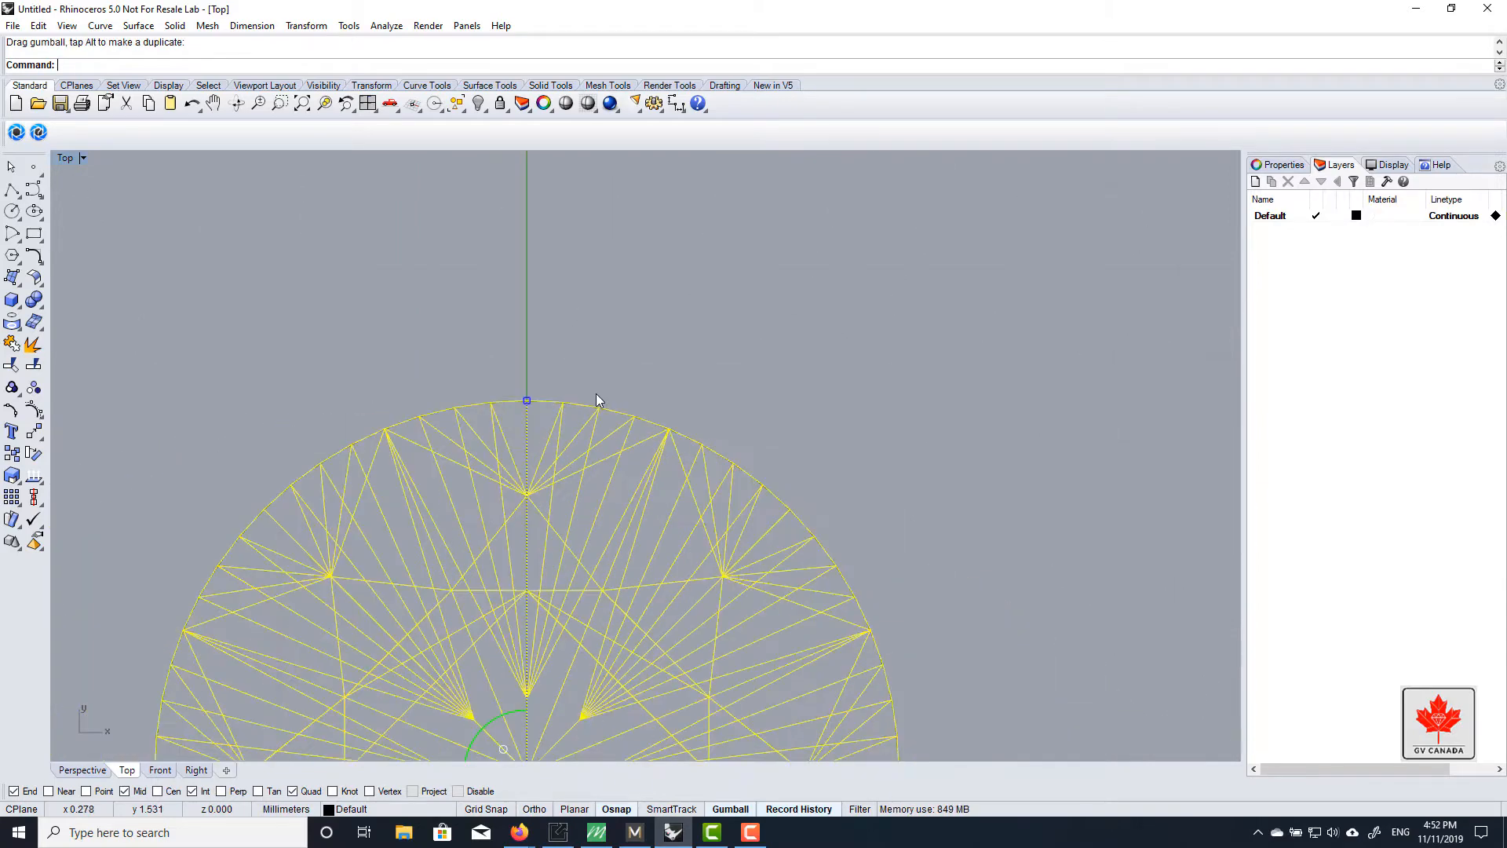
pyautogui.scroll(-9, 597, 394)
pyautogui.click(739, 388)
pyautogui.scroll(-6, 696, 468)
pyautogui.scroll(8, 641, 508)
pyautogui.moveTo(672, 378); pyautogui.dragTo(688, 358, button='right')
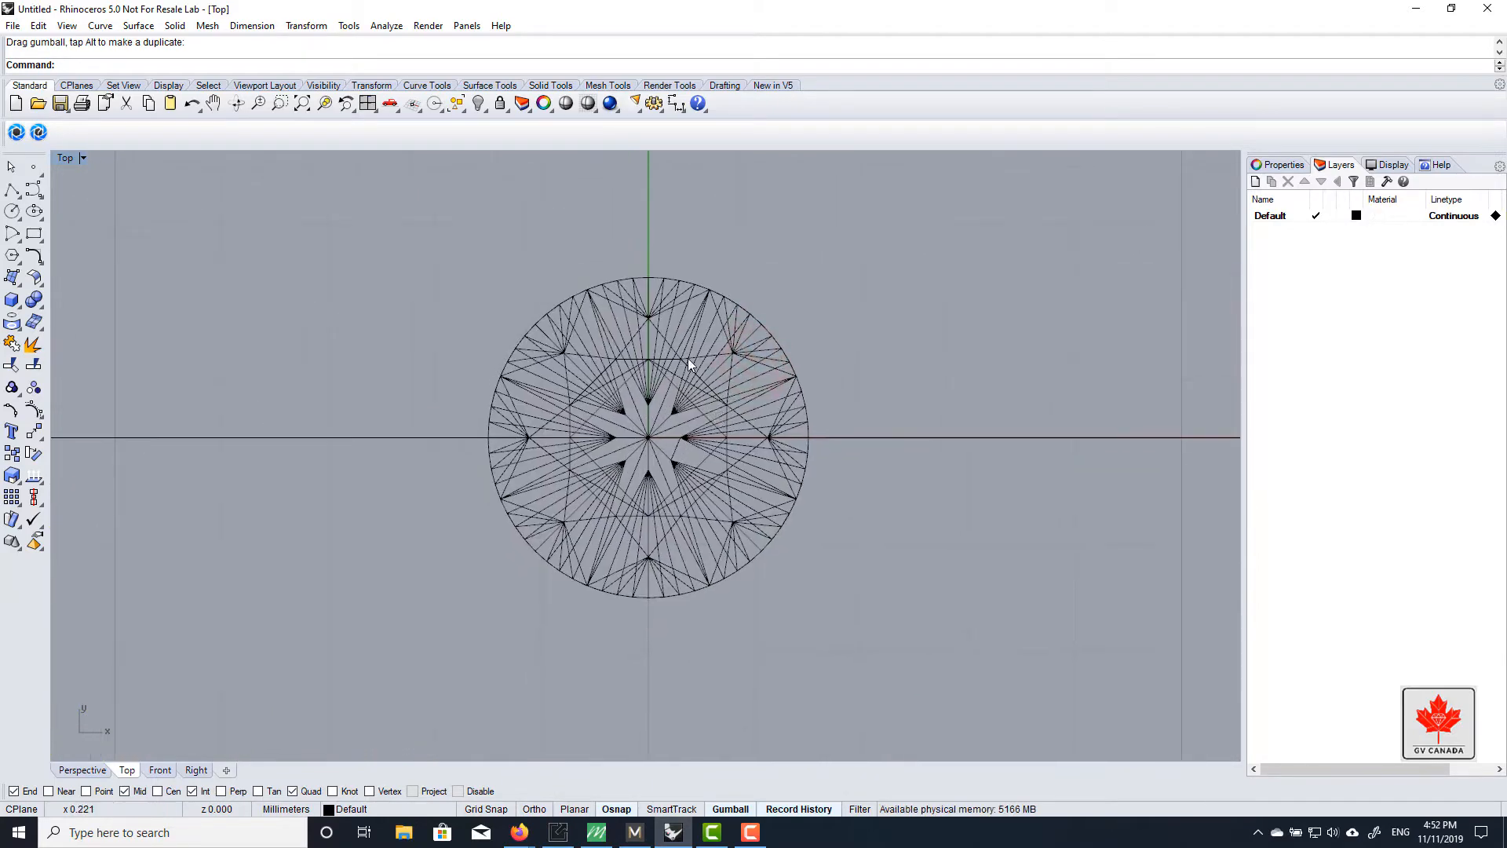
# Fine-tune the gem's scale in the maximized Top view so its edge meets the 3 mm circle precisely, and deselect it
pyautogui.doubleClick(66, 160)
pyautogui.scroll(5, 288, 534)
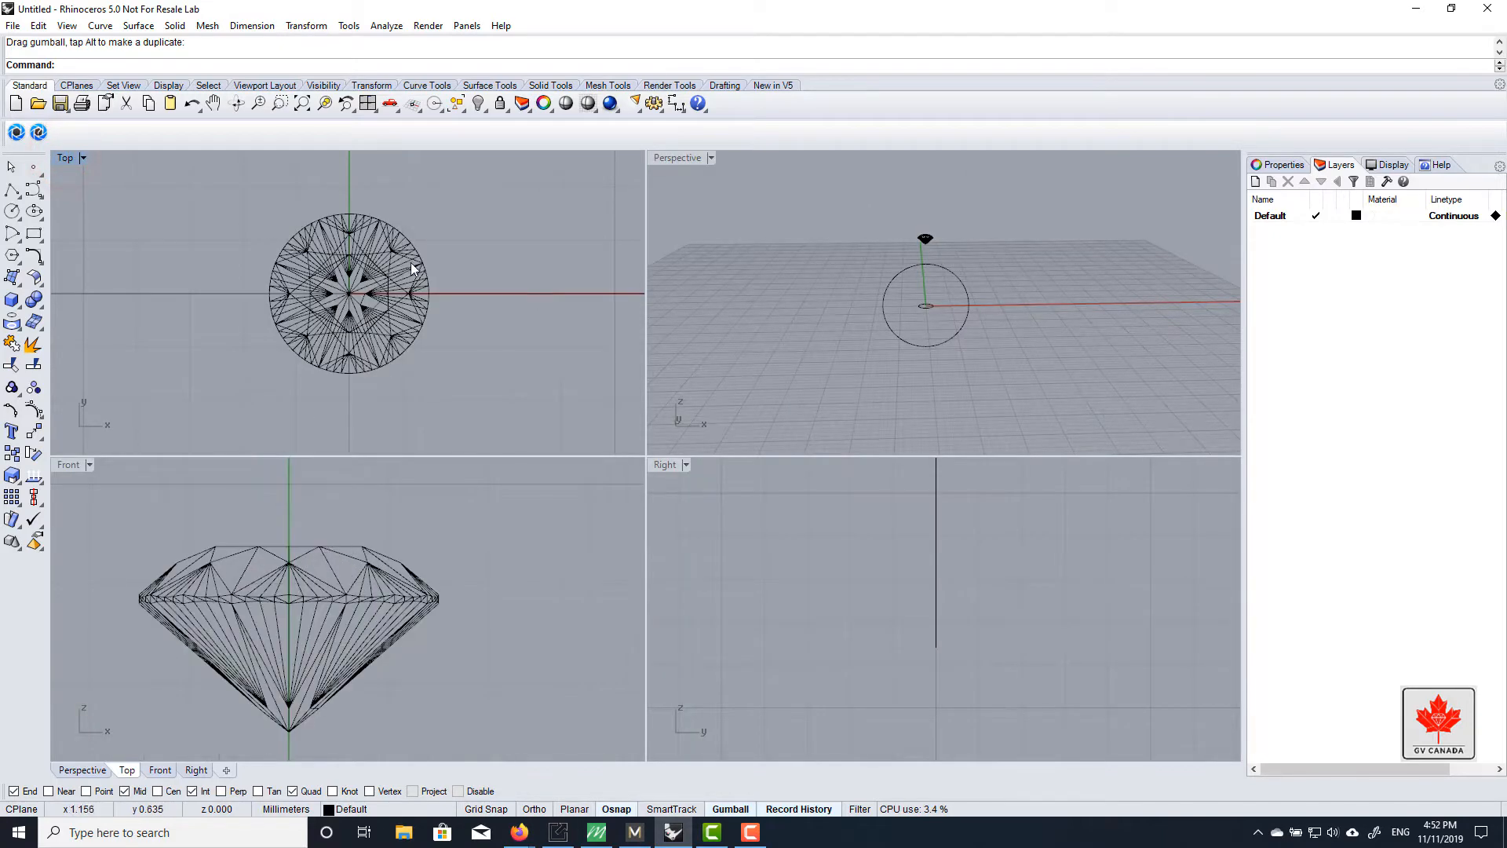
pyautogui.doubleClick(66, 158)
pyautogui.scroll(2, 510, 329)
pyautogui.click(572, 344)
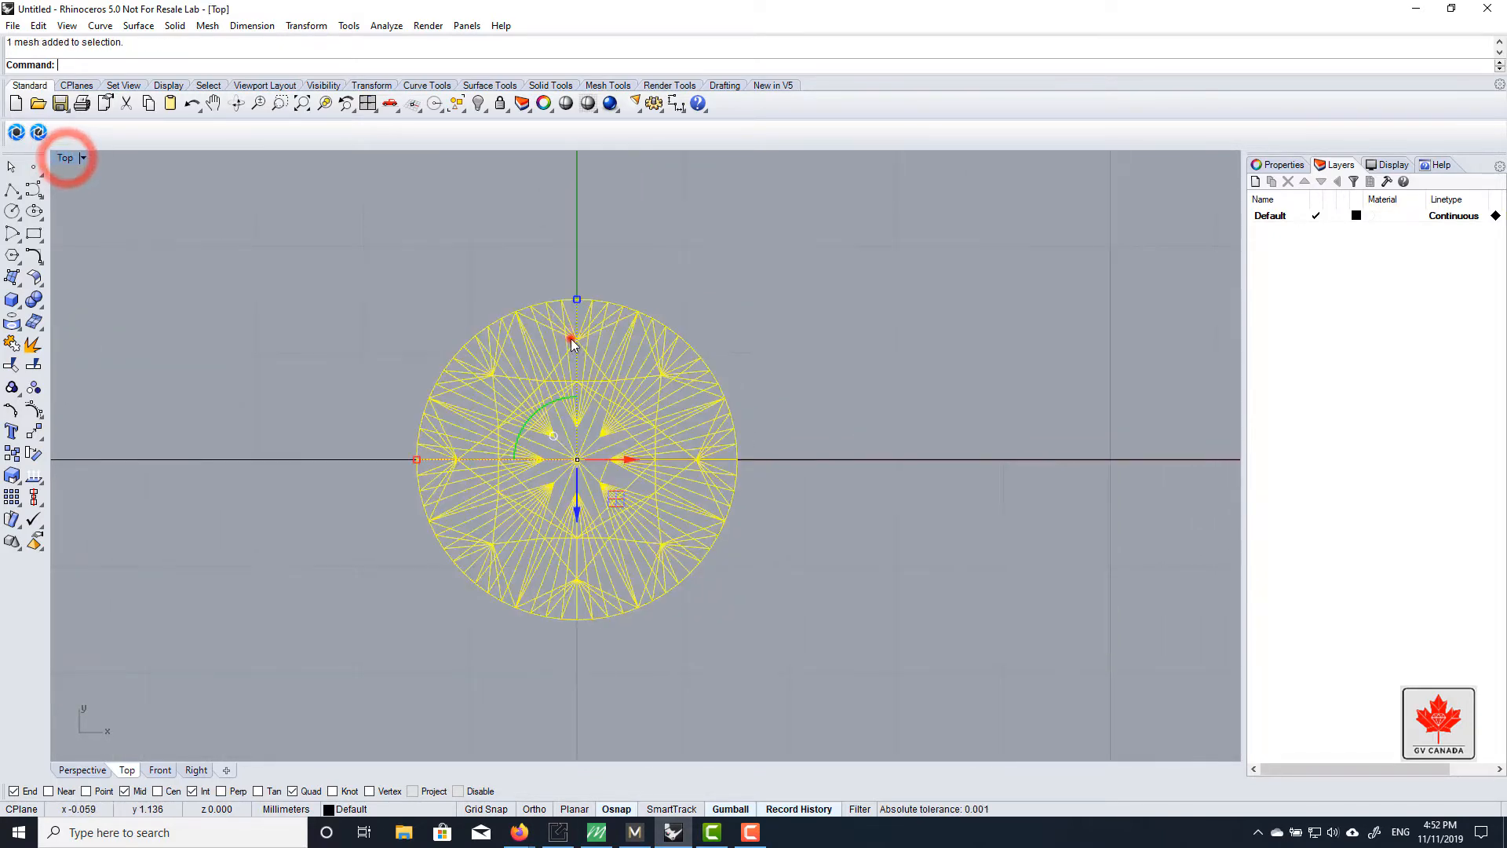
pyautogui.scroll(8, 572, 344)
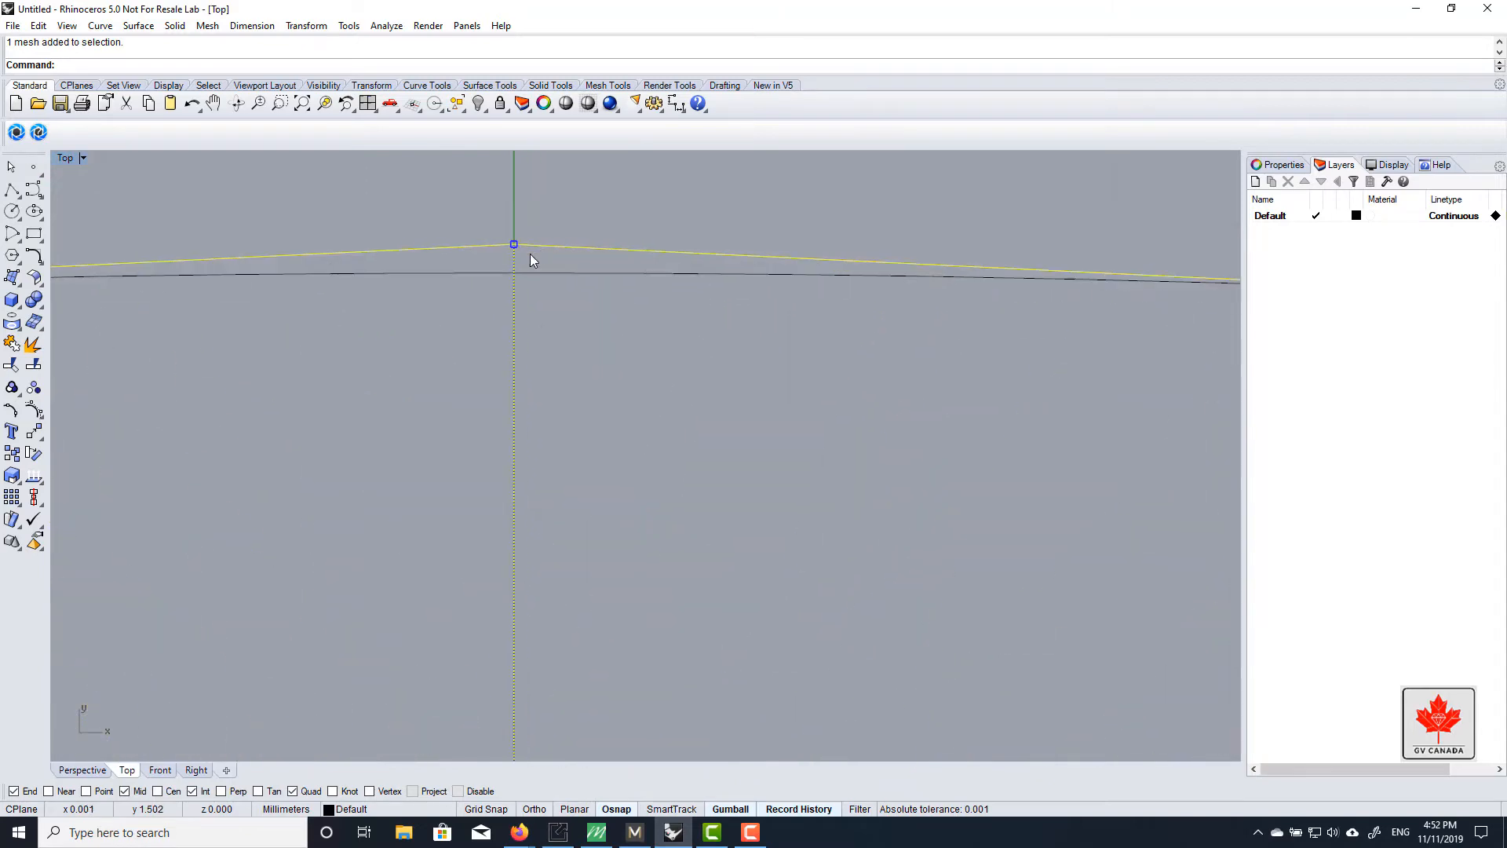
pyautogui.scroll(8, 528, 254)
pyautogui.moveTo(505, 342); pyautogui.dragTo(510, 312)
pyautogui.scroll(-3, 533, 313)
pyautogui.scroll(-5, 535, 317)
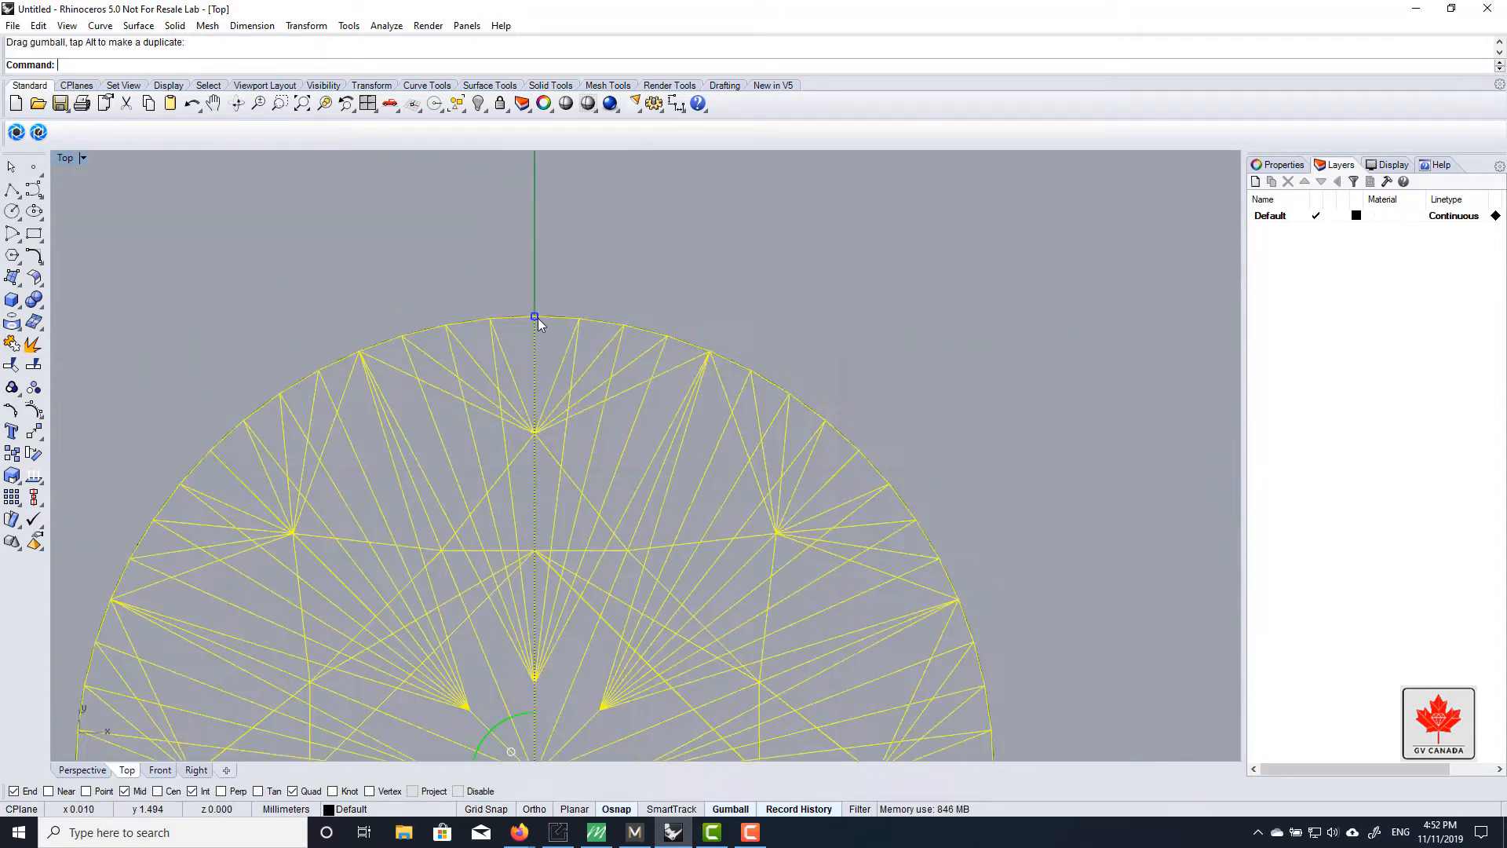
pyautogui.click(717, 284)
pyautogui.scroll(-3, 717, 285)
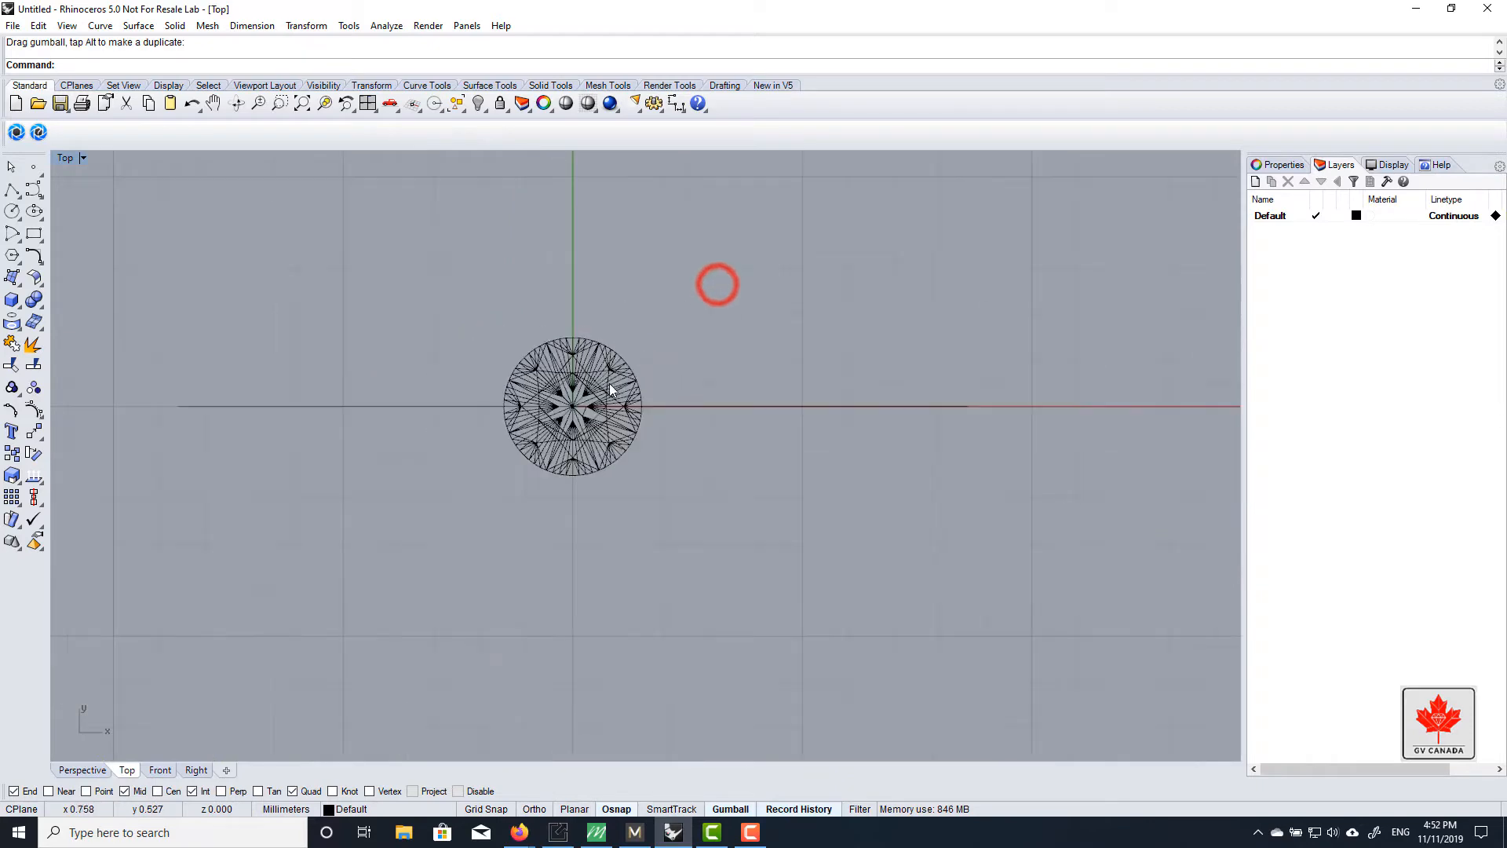
# Move the gem straight down in the maximized Front view to just above the finger circle, and deselect it
pyautogui.doubleClick(67, 157)
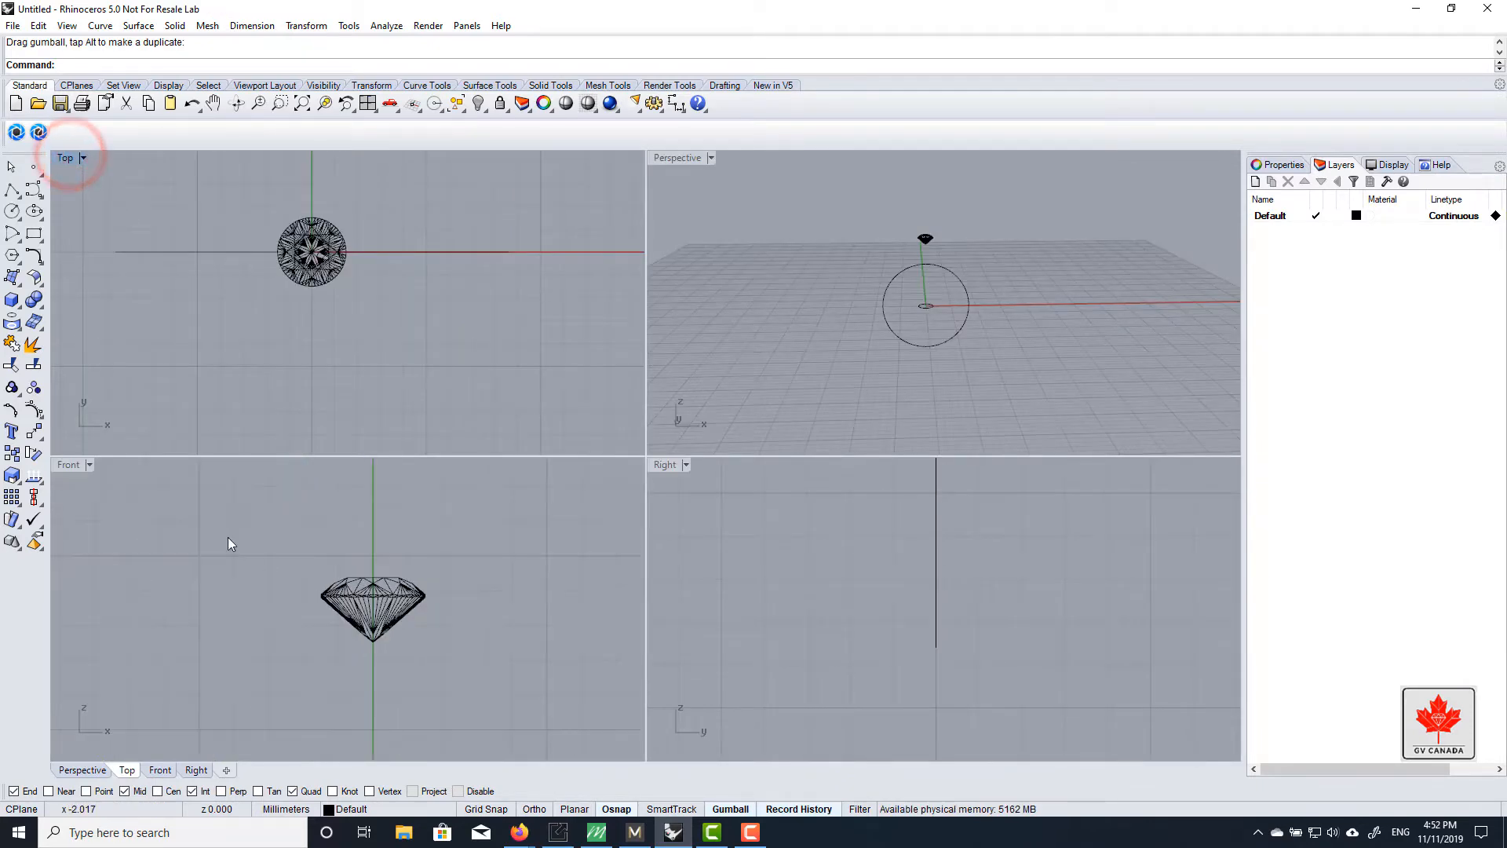
pyautogui.doubleClick(63, 465)
pyautogui.scroll(4, 623, 369)
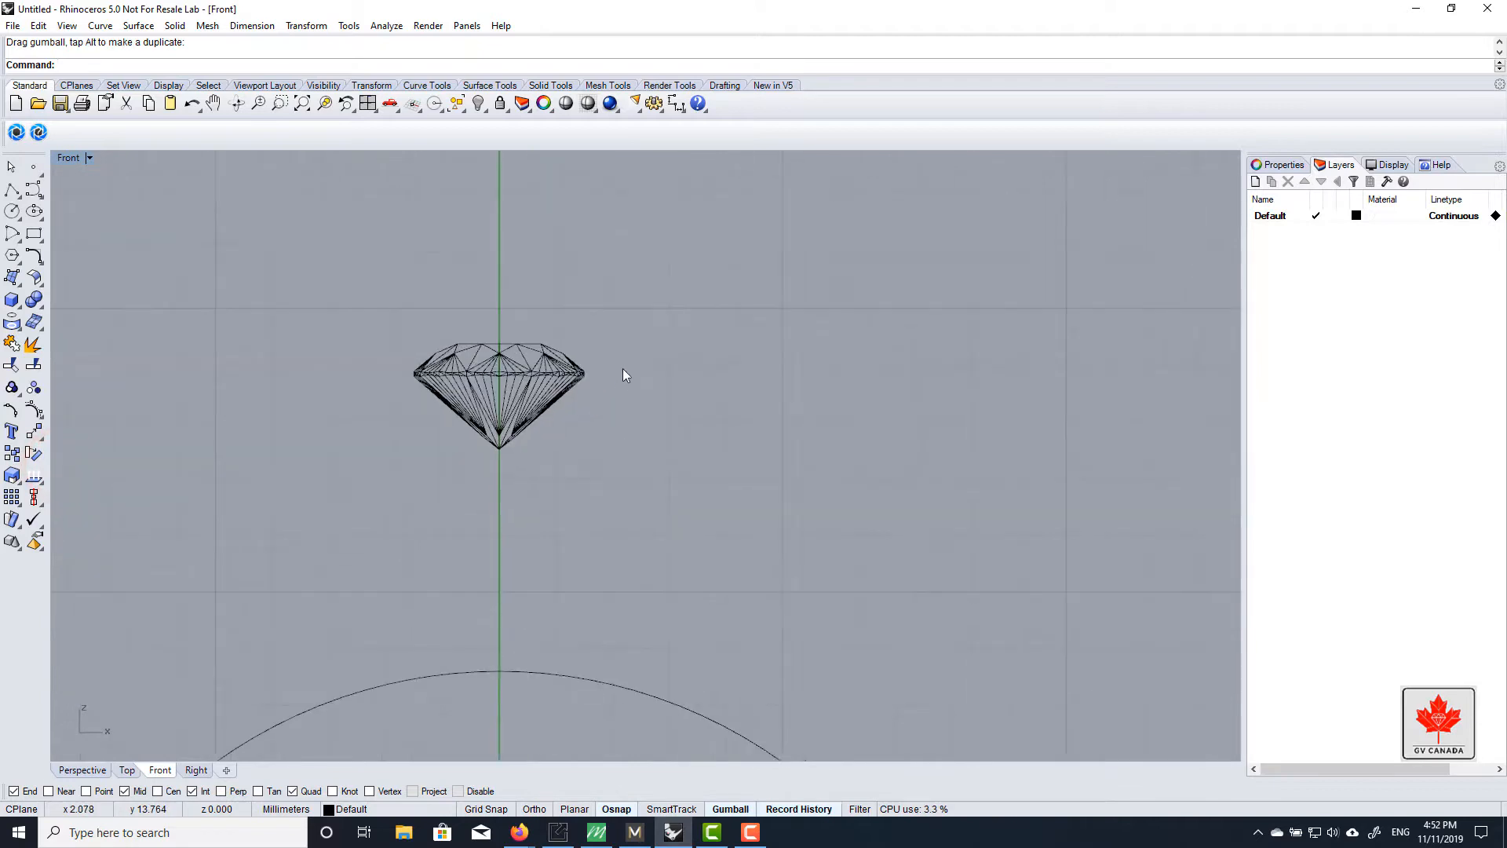
pyautogui.click(683, 307)
pyautogui.scroll(-5, 615, 458)
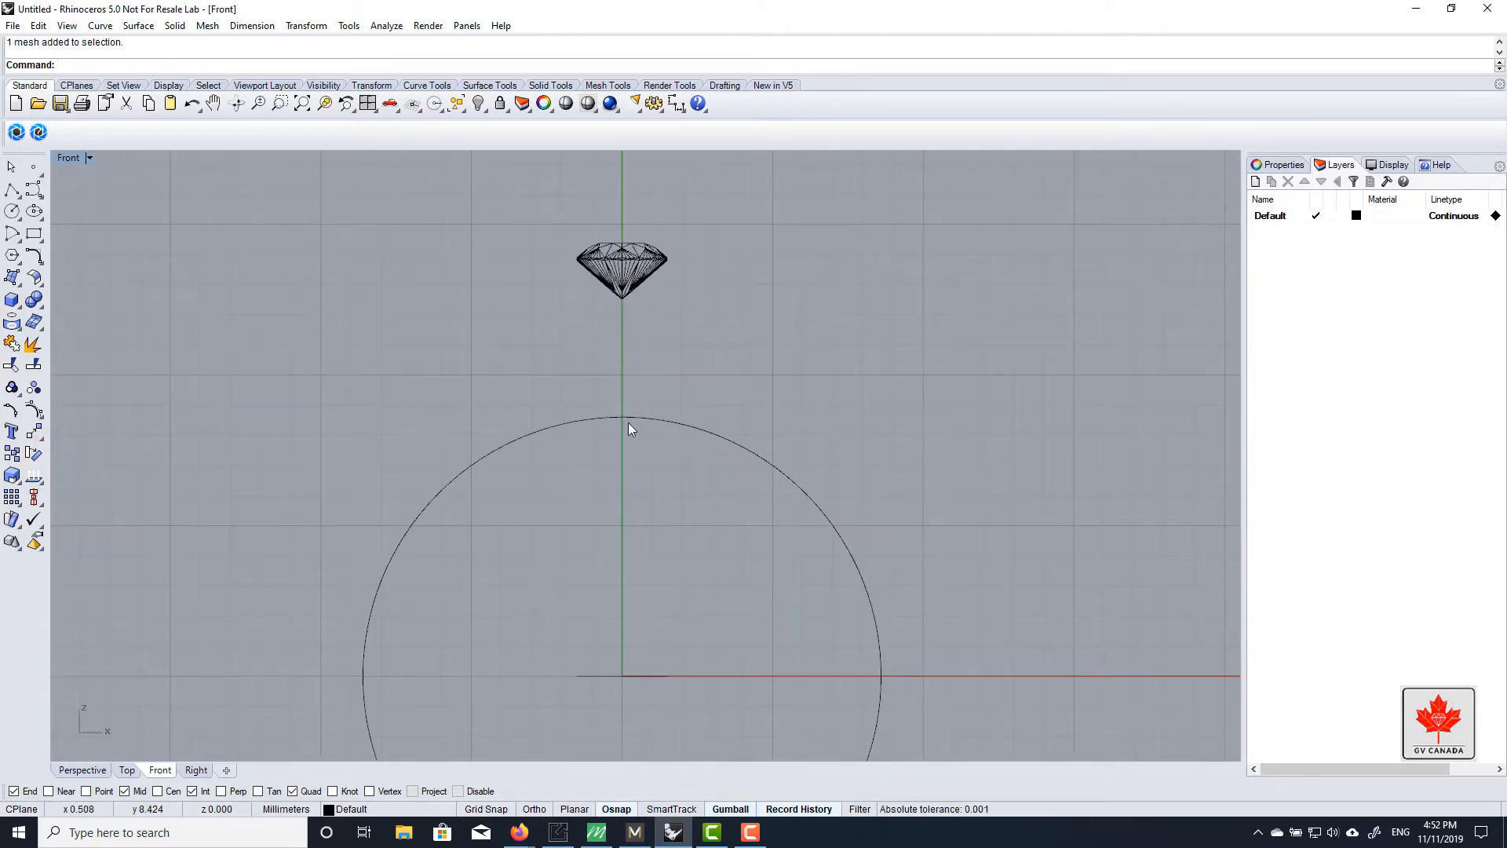
pyautogui.scroll(5, 620, 459)
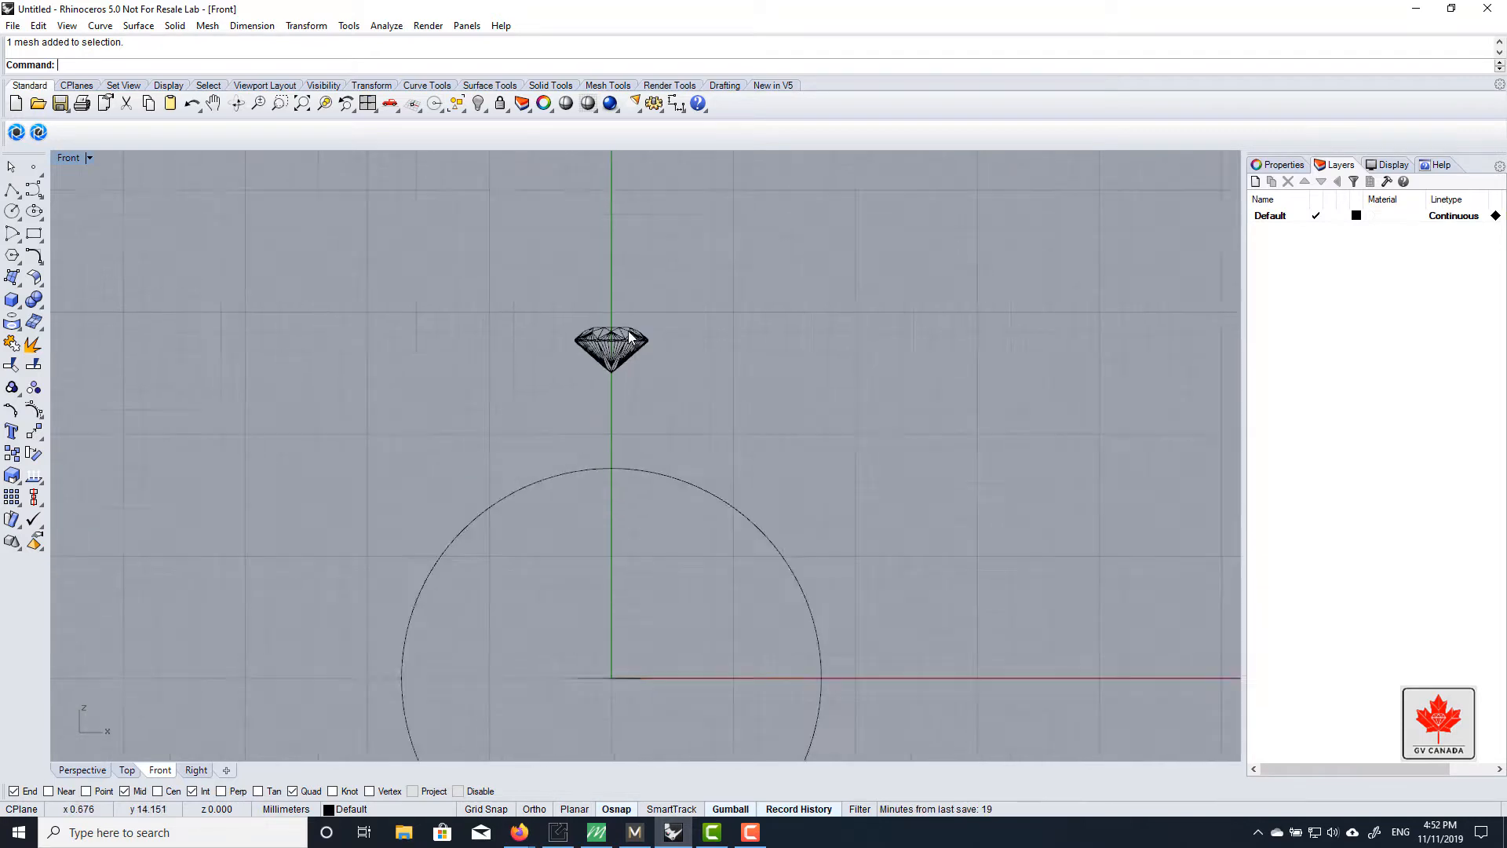
pyautogui.moveTo(509, 293); pyautogui.dragTo(705, 424)
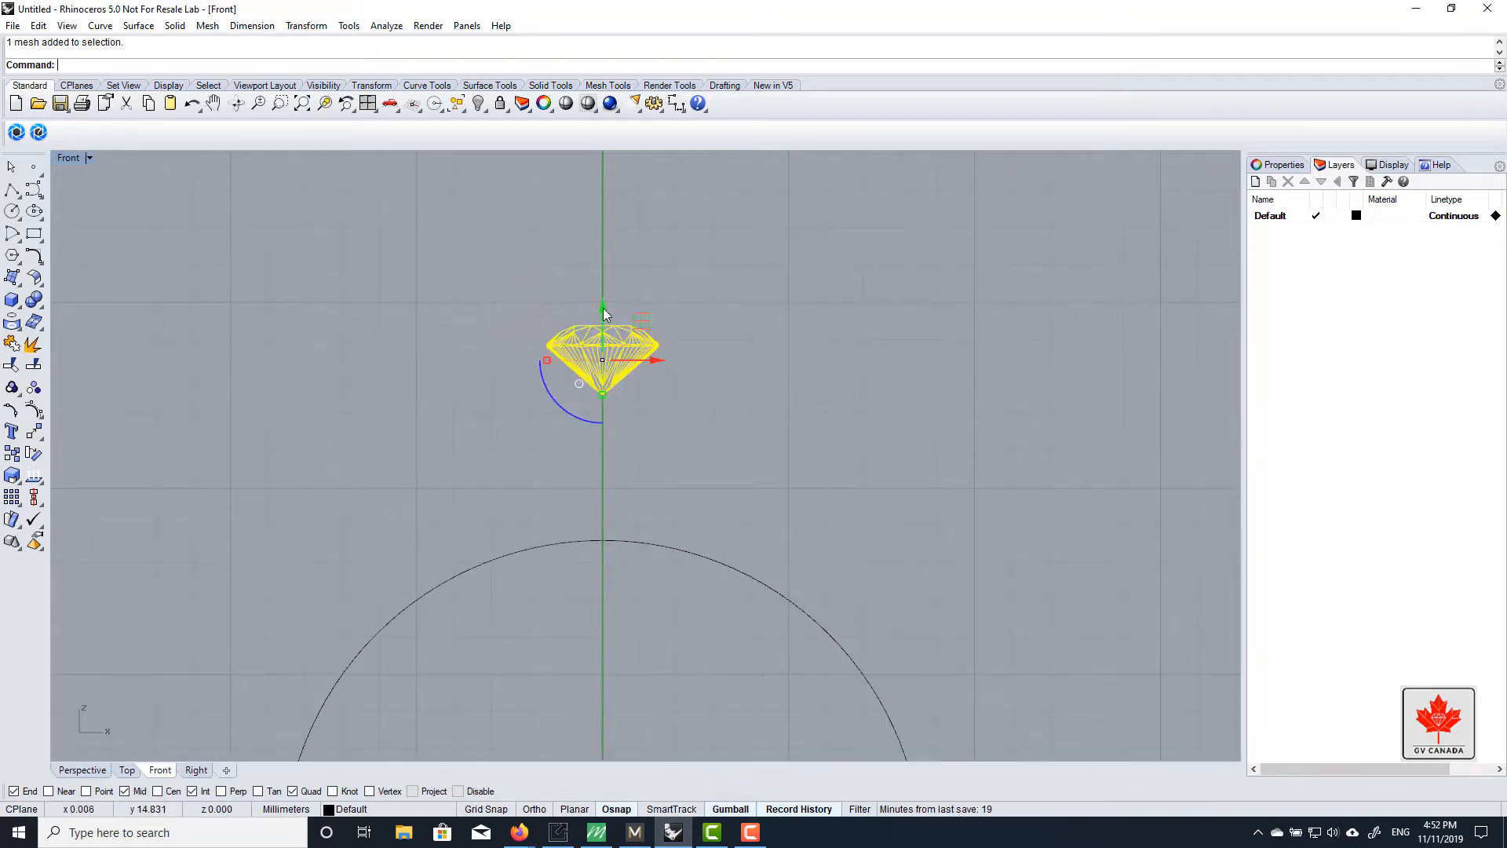
pyautogui.moveTo(602, 308); pyautogui.dragTo(611, 436)
pyautogui.click(676, 400)
pyautogui.scroll(8, 615, 531)
pyautogui.moveTo(638, 458); pyautogui.dragTo(650, 474, button='right')
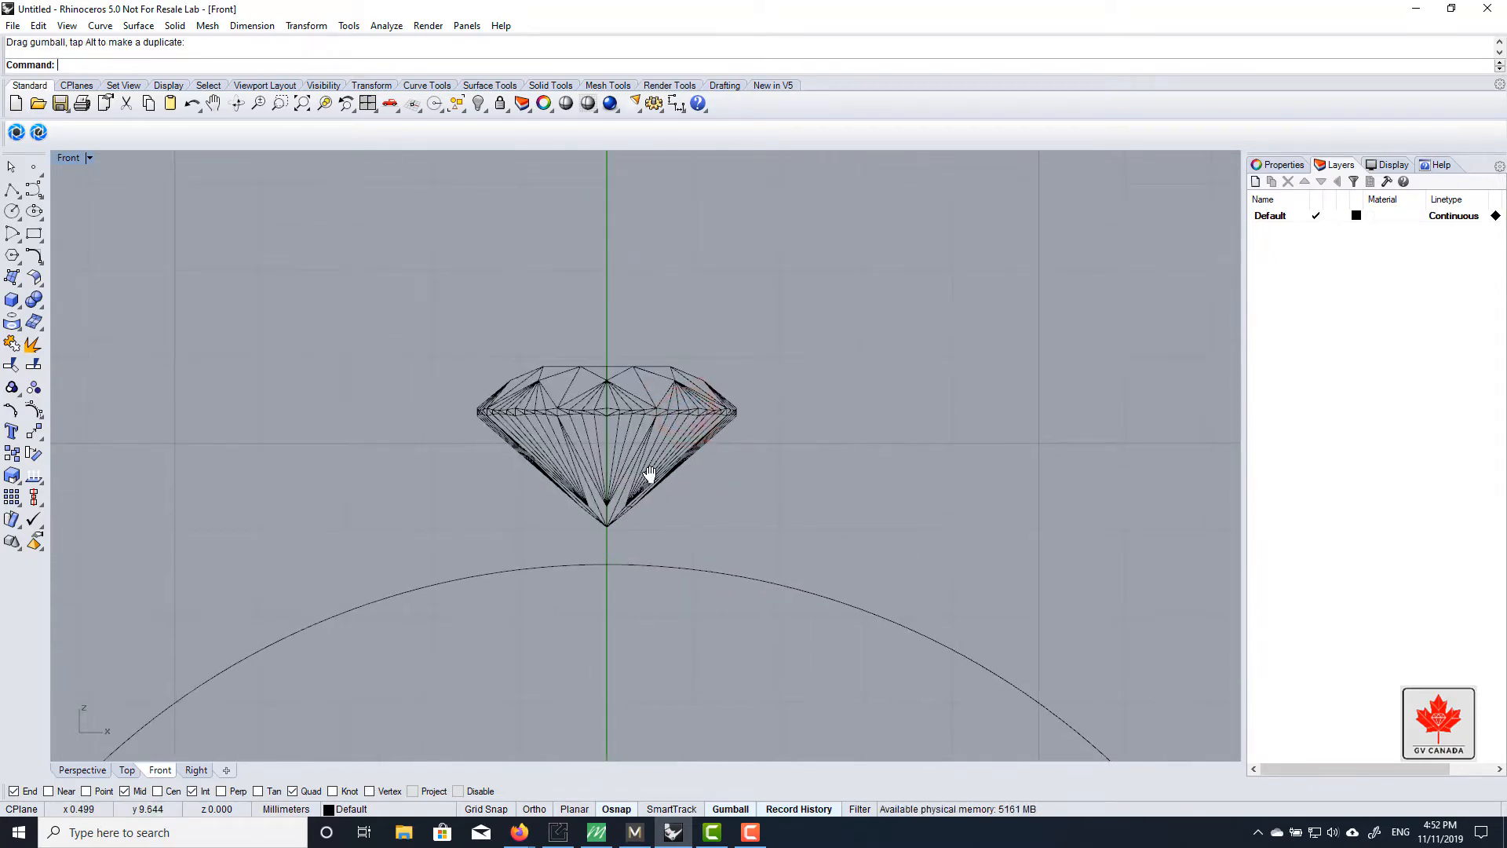
# Lower the gem vertically in the Front view until its pointed tip touches the crown of the finger circle
pyautogui.scroll(5, 628, 525)
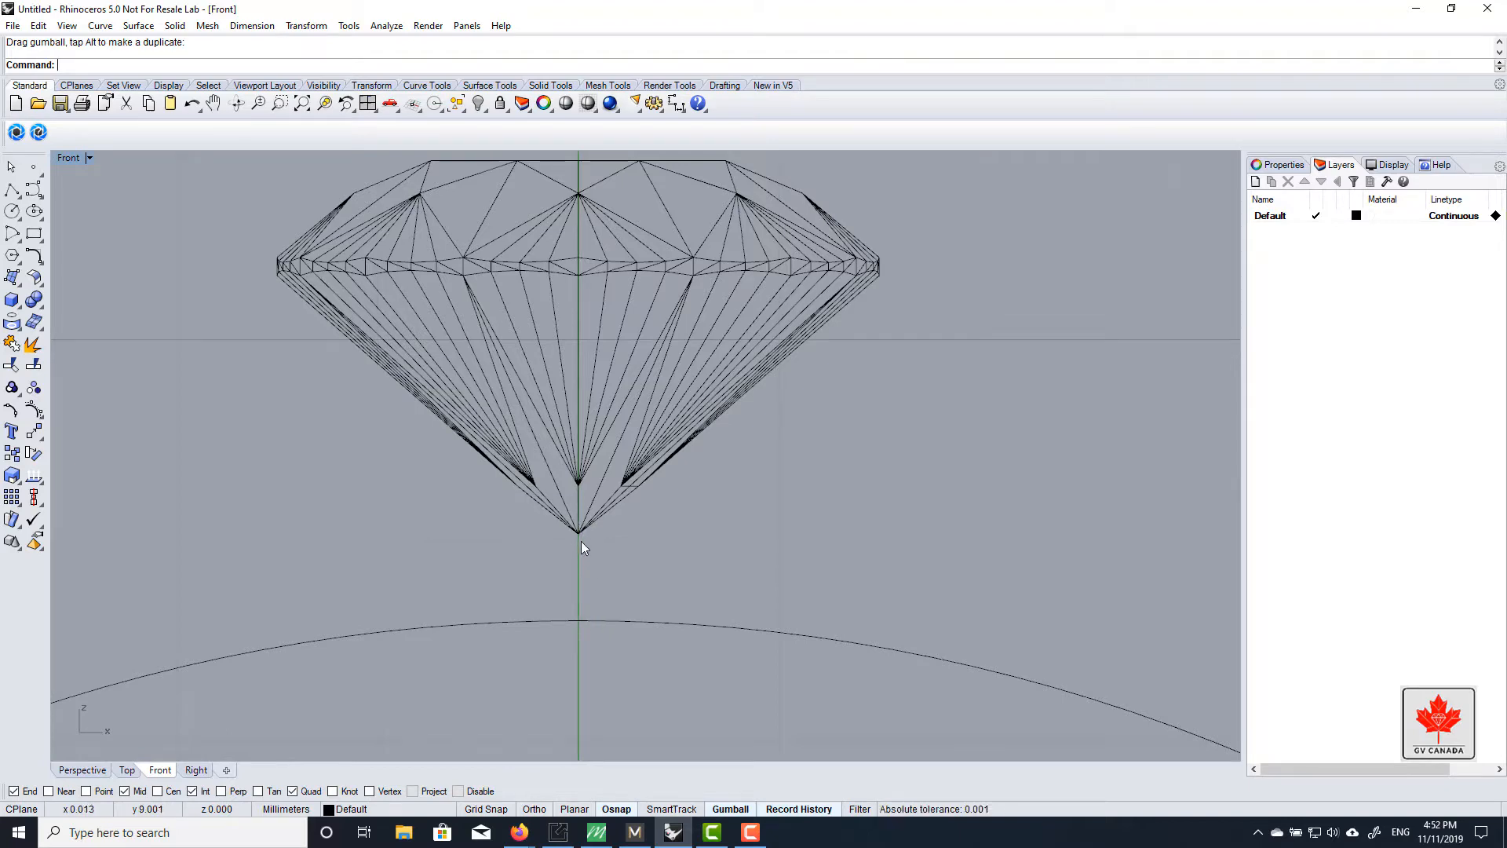
pyautogui.scroll(-3, 581, 540)
pyautogui.moveTo(594, 557); pyautogui.dragTo(686, 488, button='right')
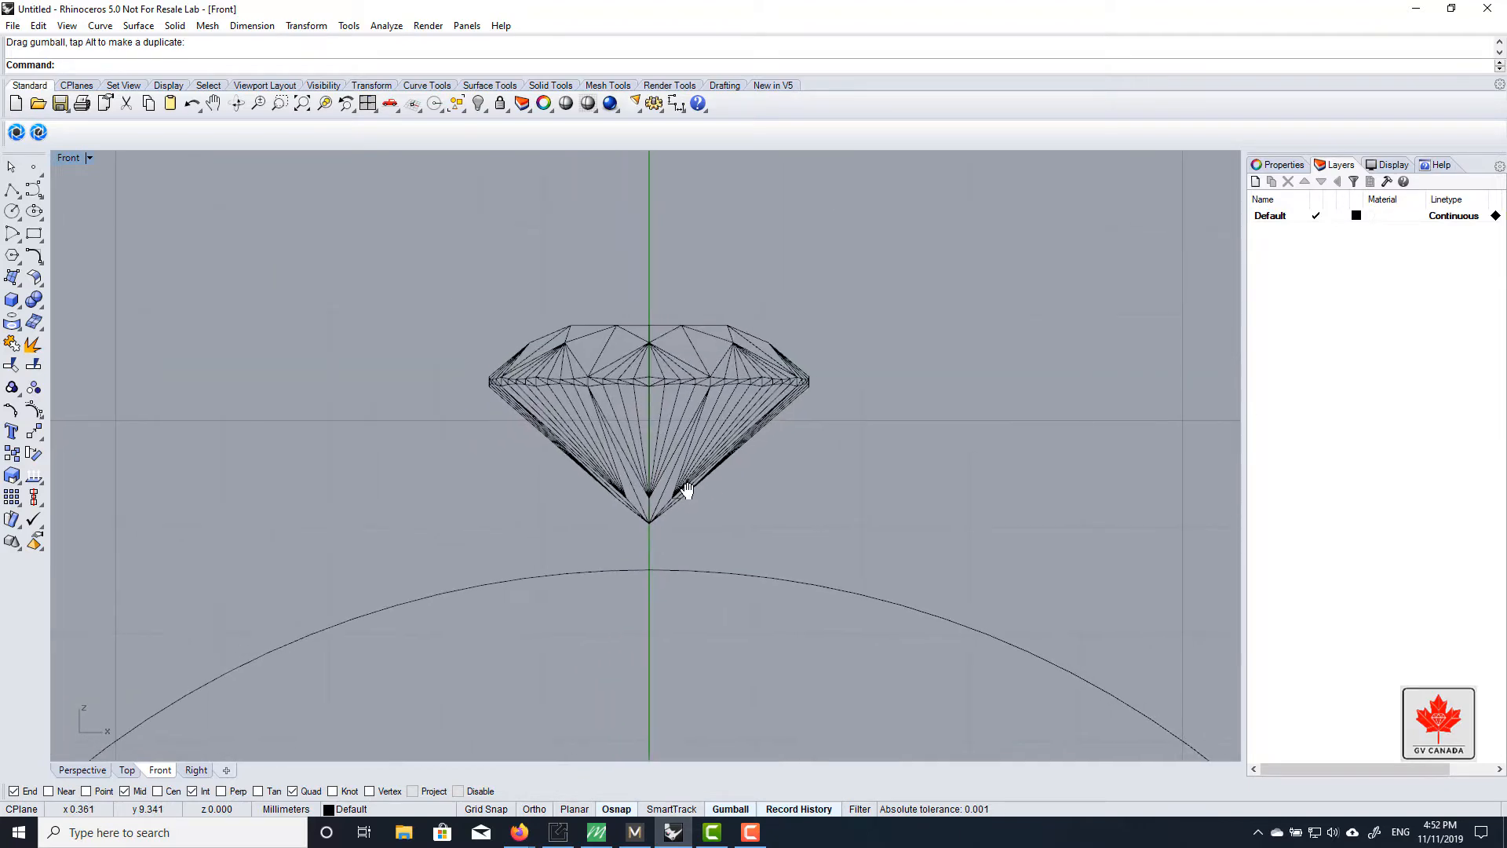
pyautogui.click(794, 465)
pyautogui.moveTo(645, 365); pyautogui.dragTo(640, 411)
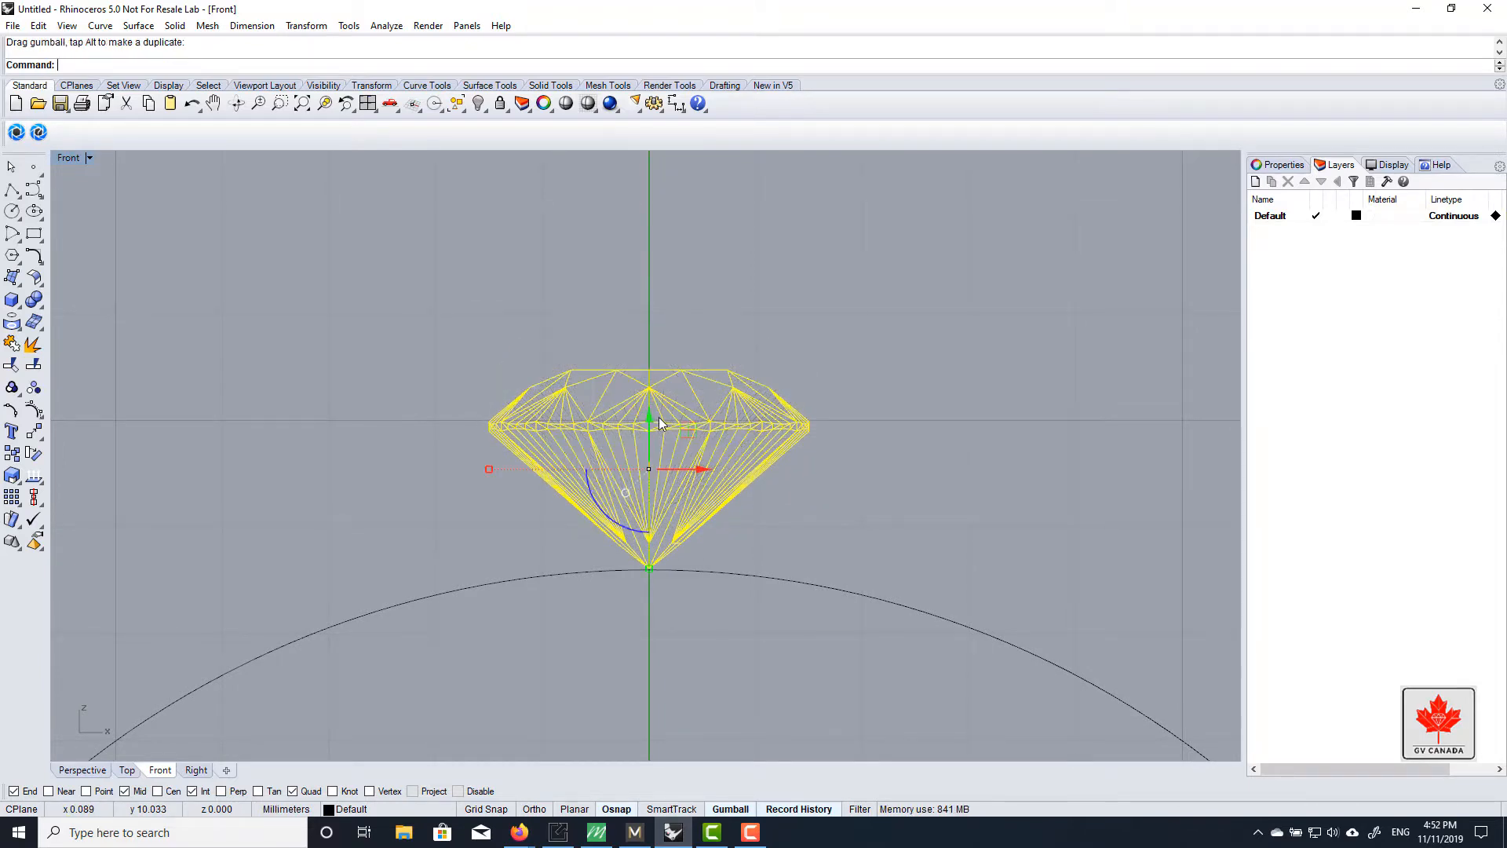
# Move the gem up by exactly 0.5 mm along the gumball's vertical axis and deselect it
pyautogui.click(650, 421)
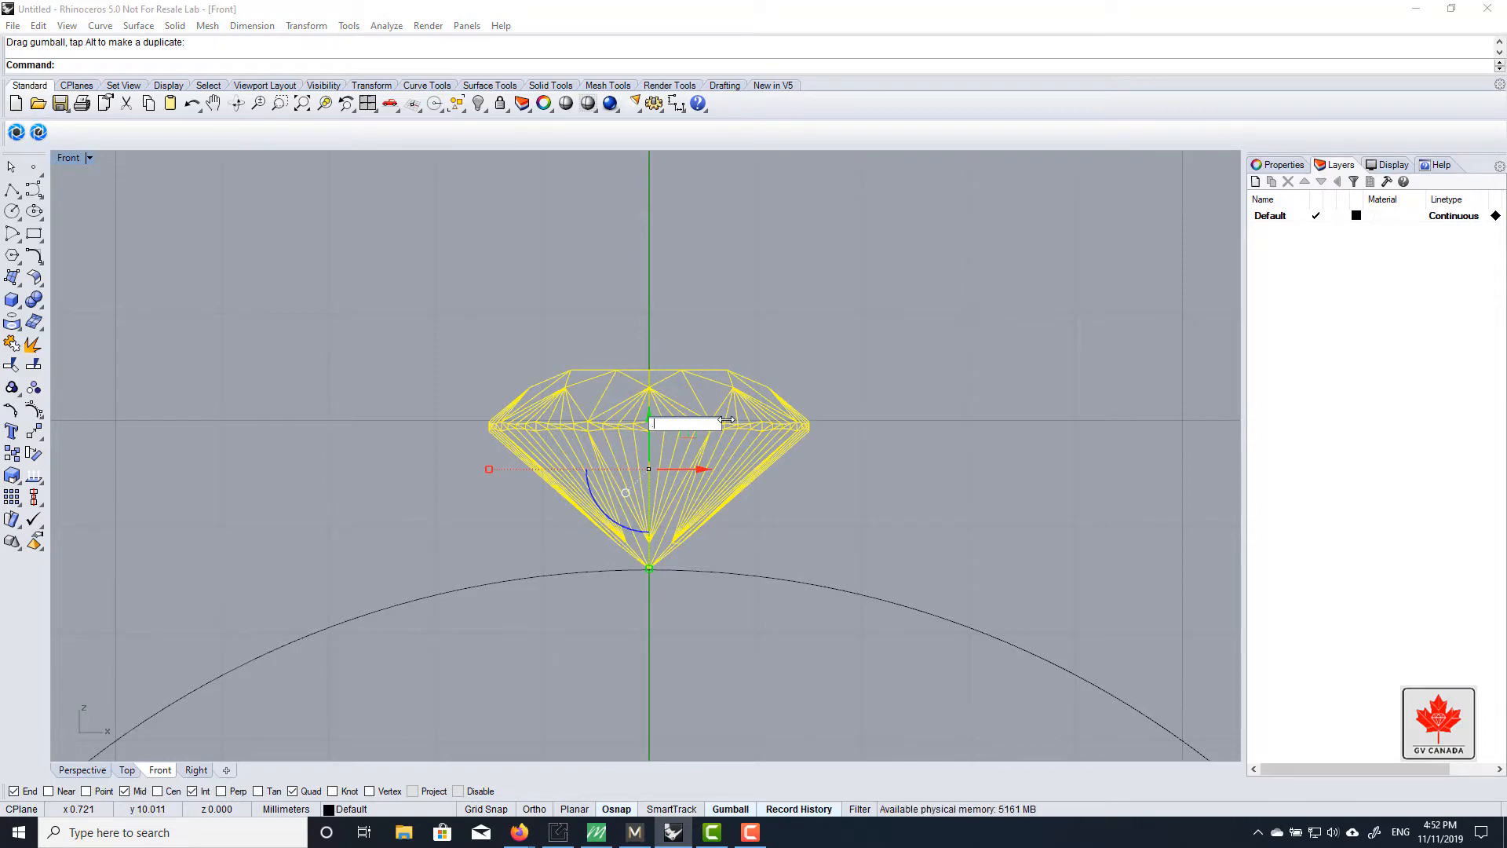
pyautogui.write('.5')
pyautogui.press('Return')
pyautogui.click(745, 477)
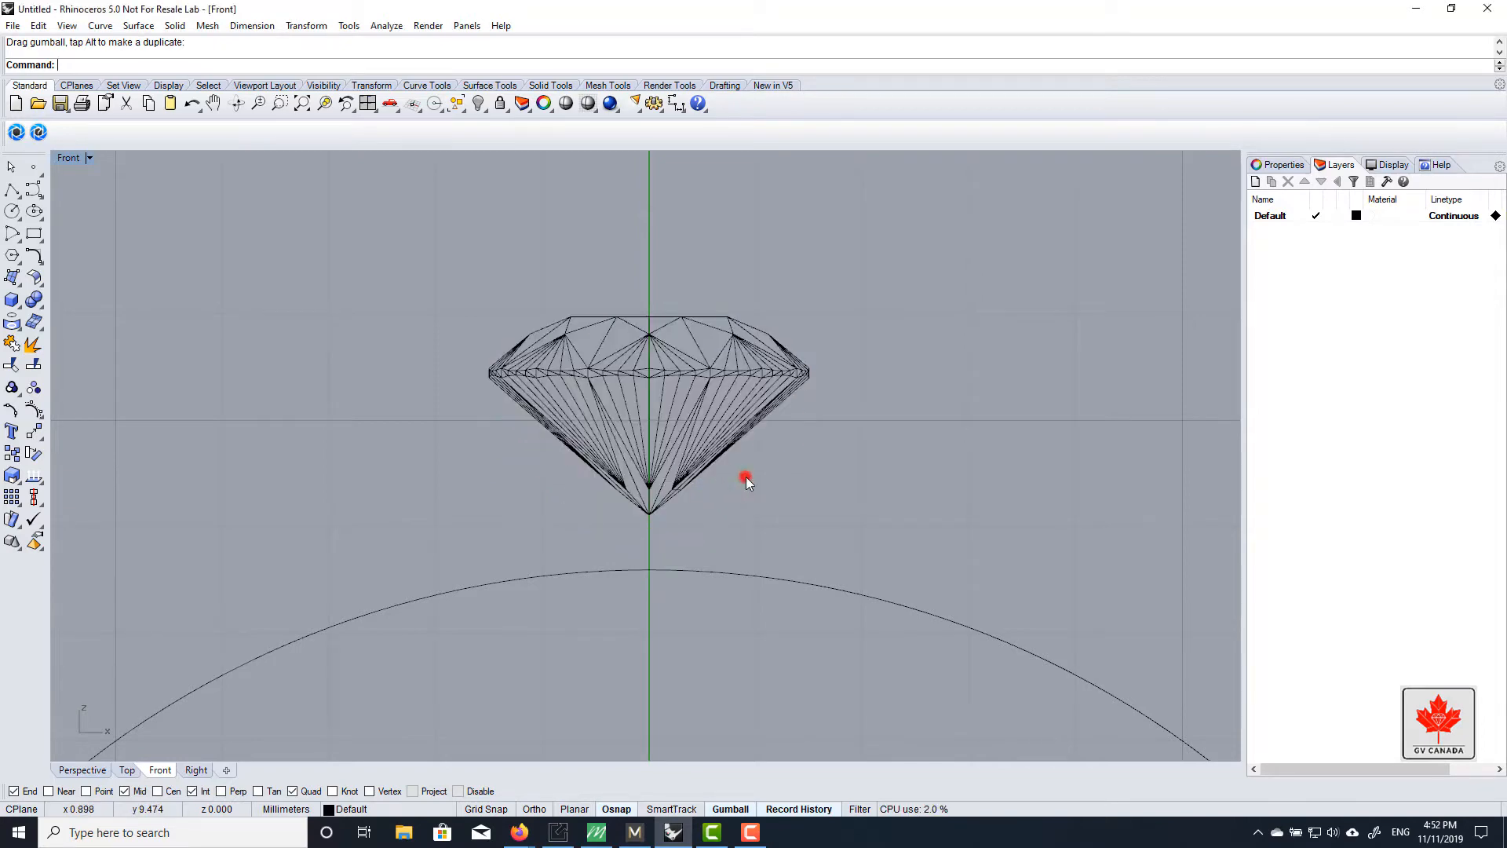
# Examine the gap between the gem's tip and the finger circle, and compare the gem in the Top and Front views
pyautogui.scroll(5, 649, 524)
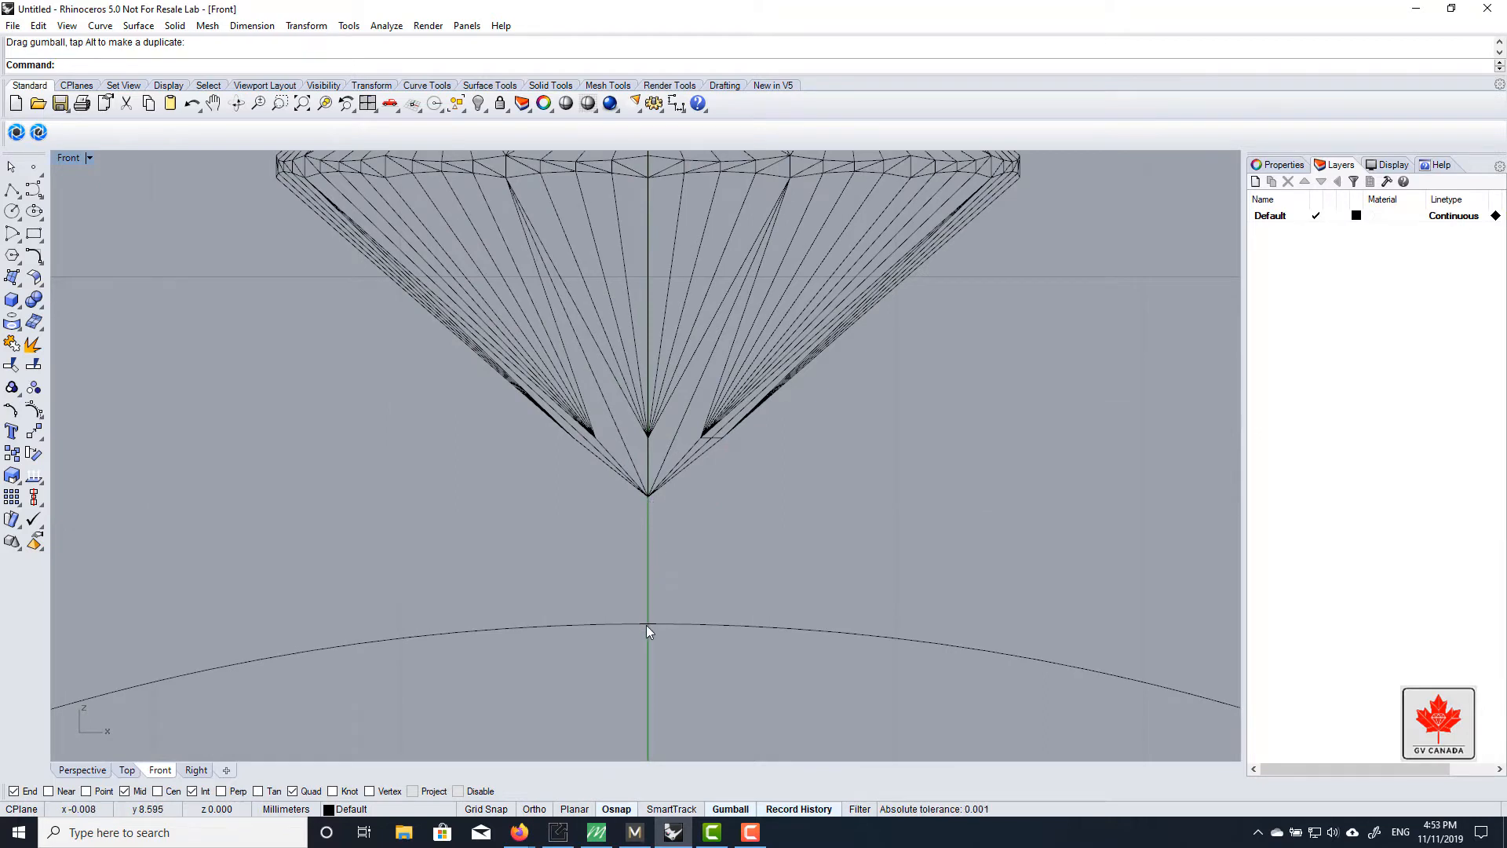
pyautogui.scroll(-5, 648, 626)
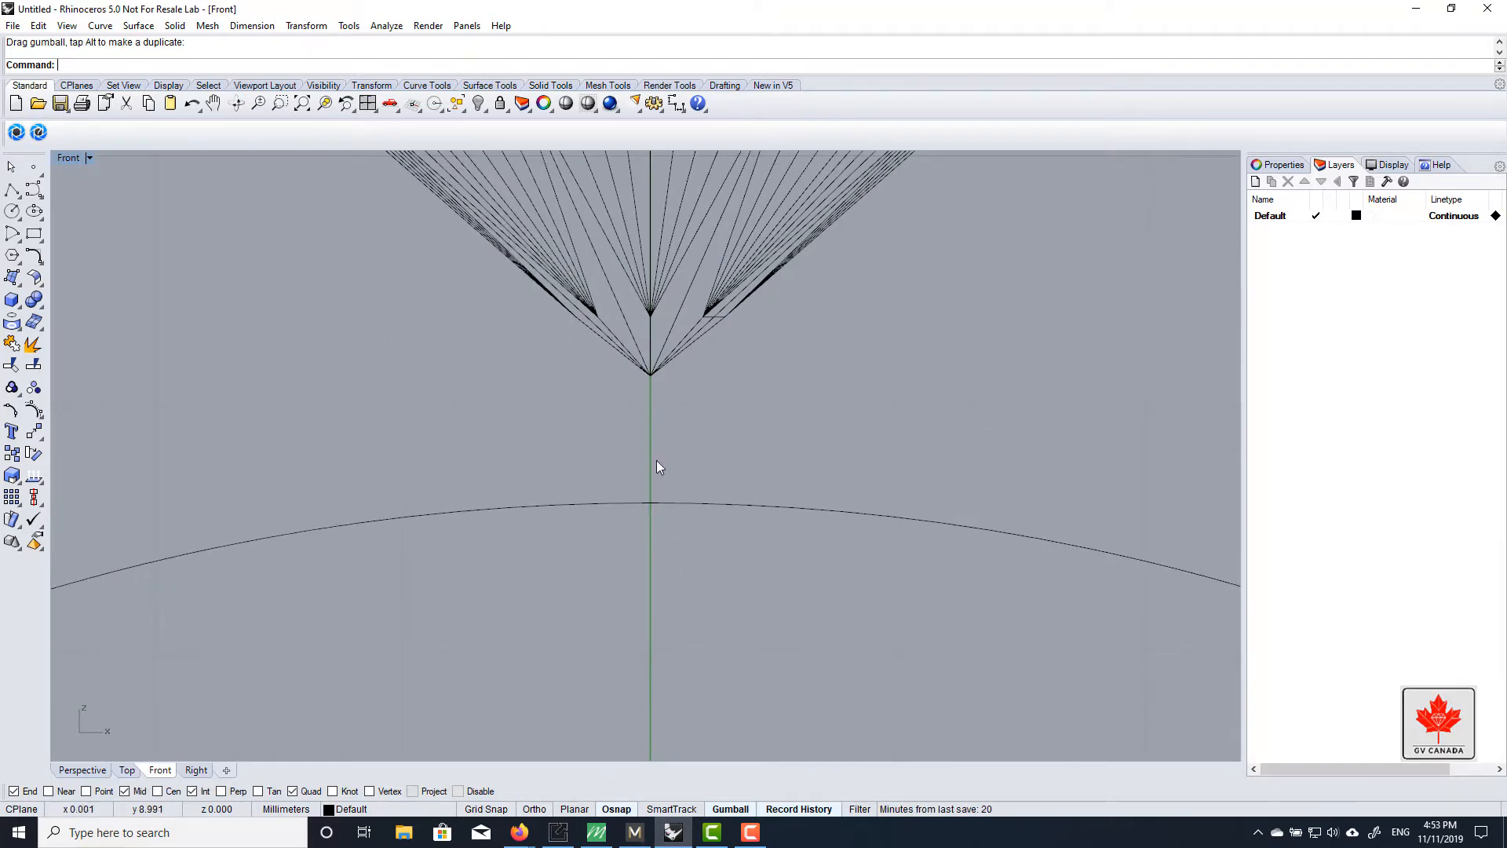
pyautogui.scroll(-6, 639, 481)
pyautogui.scroll(4, 632, 435)
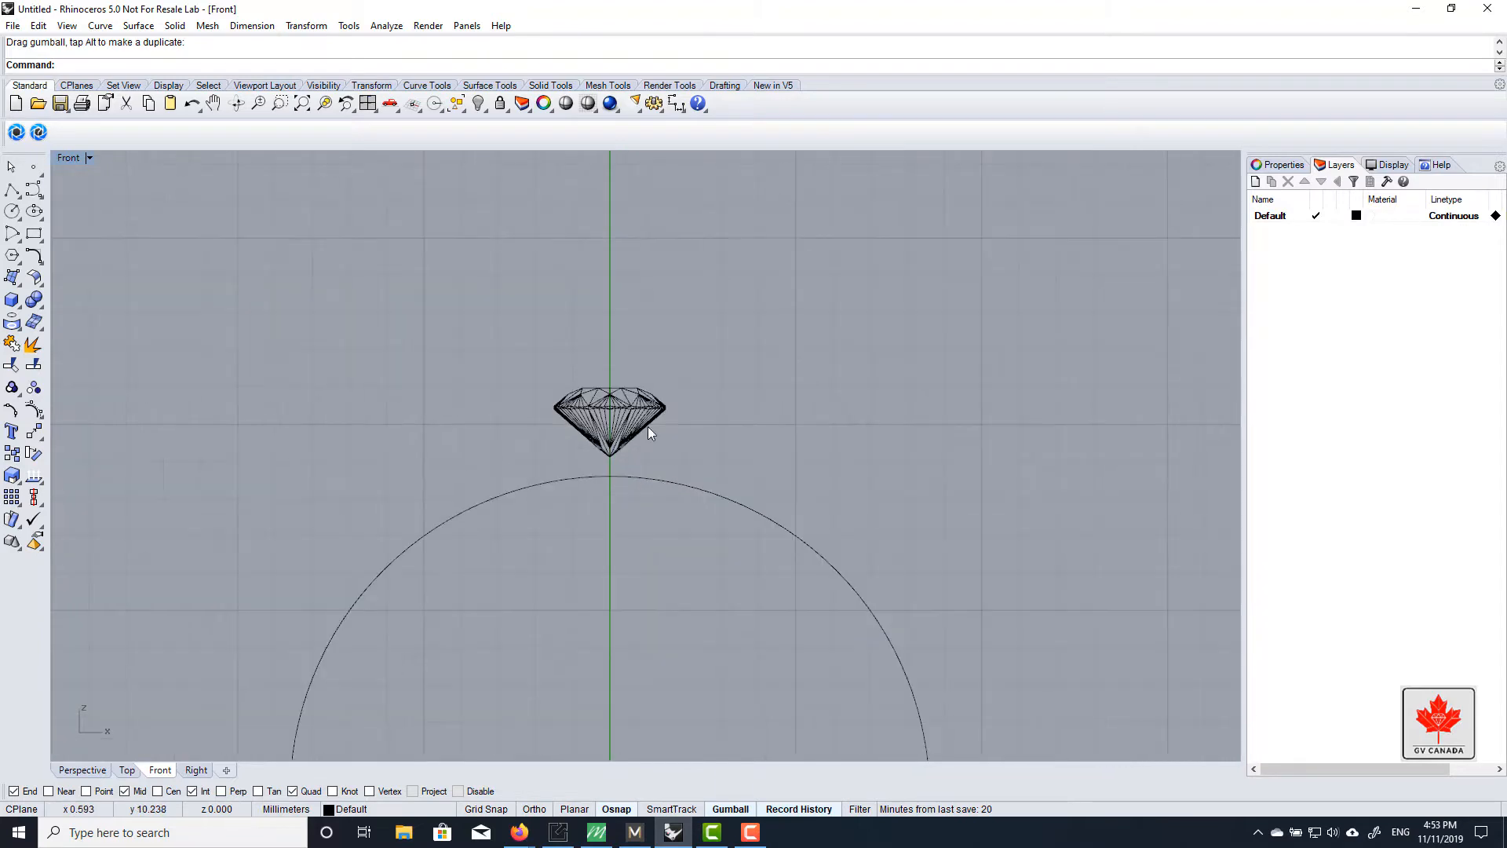
pyautogui.moveTo(639, 420); pyautogui.dragTo(579, 412, button='right')
pyautogui.scroll(3, 580, 411)
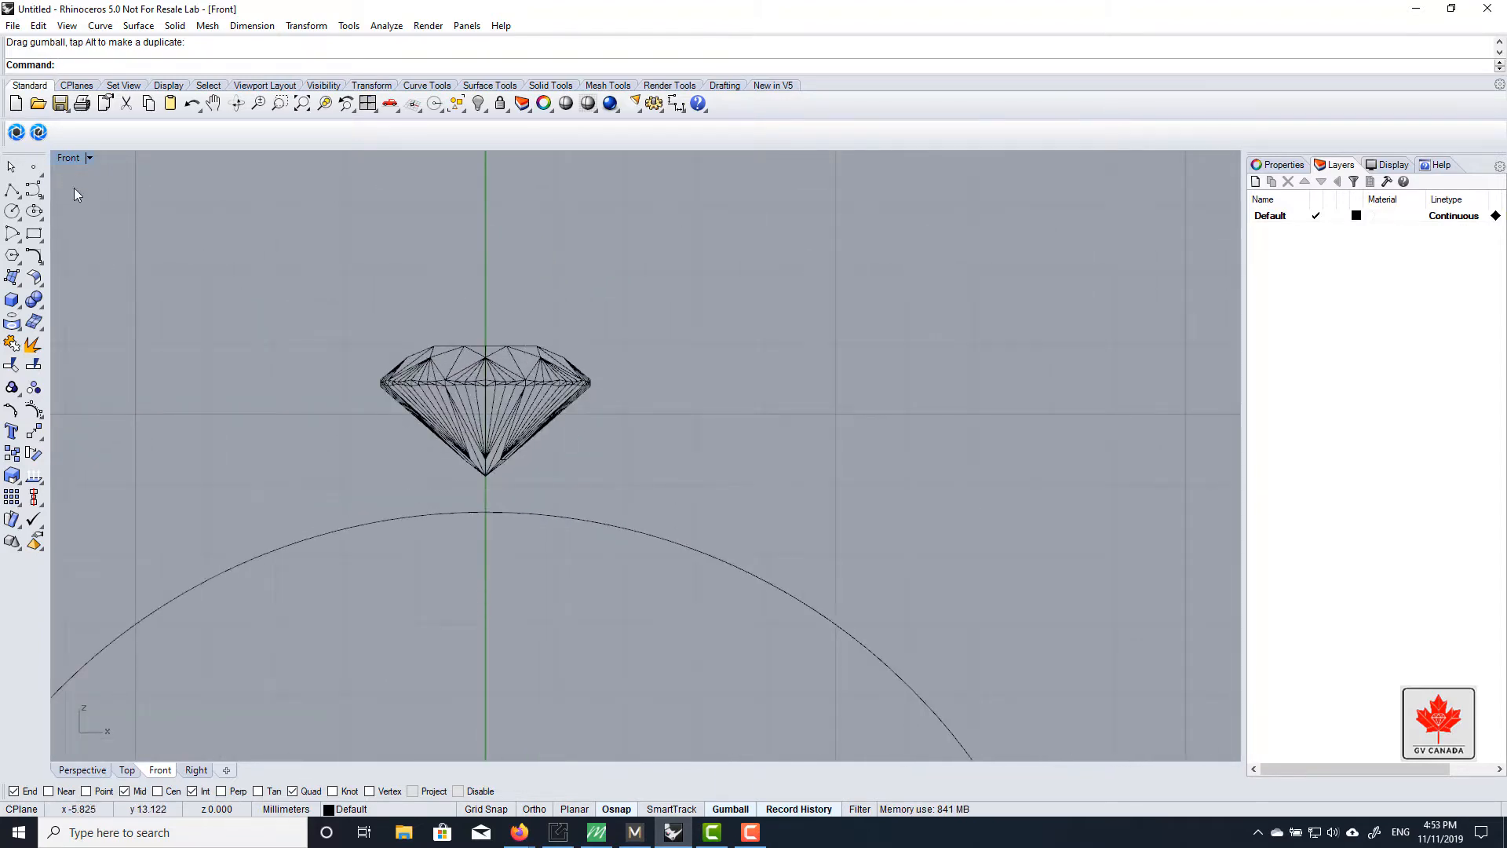
pyautogui.doubleClick(75, 158)
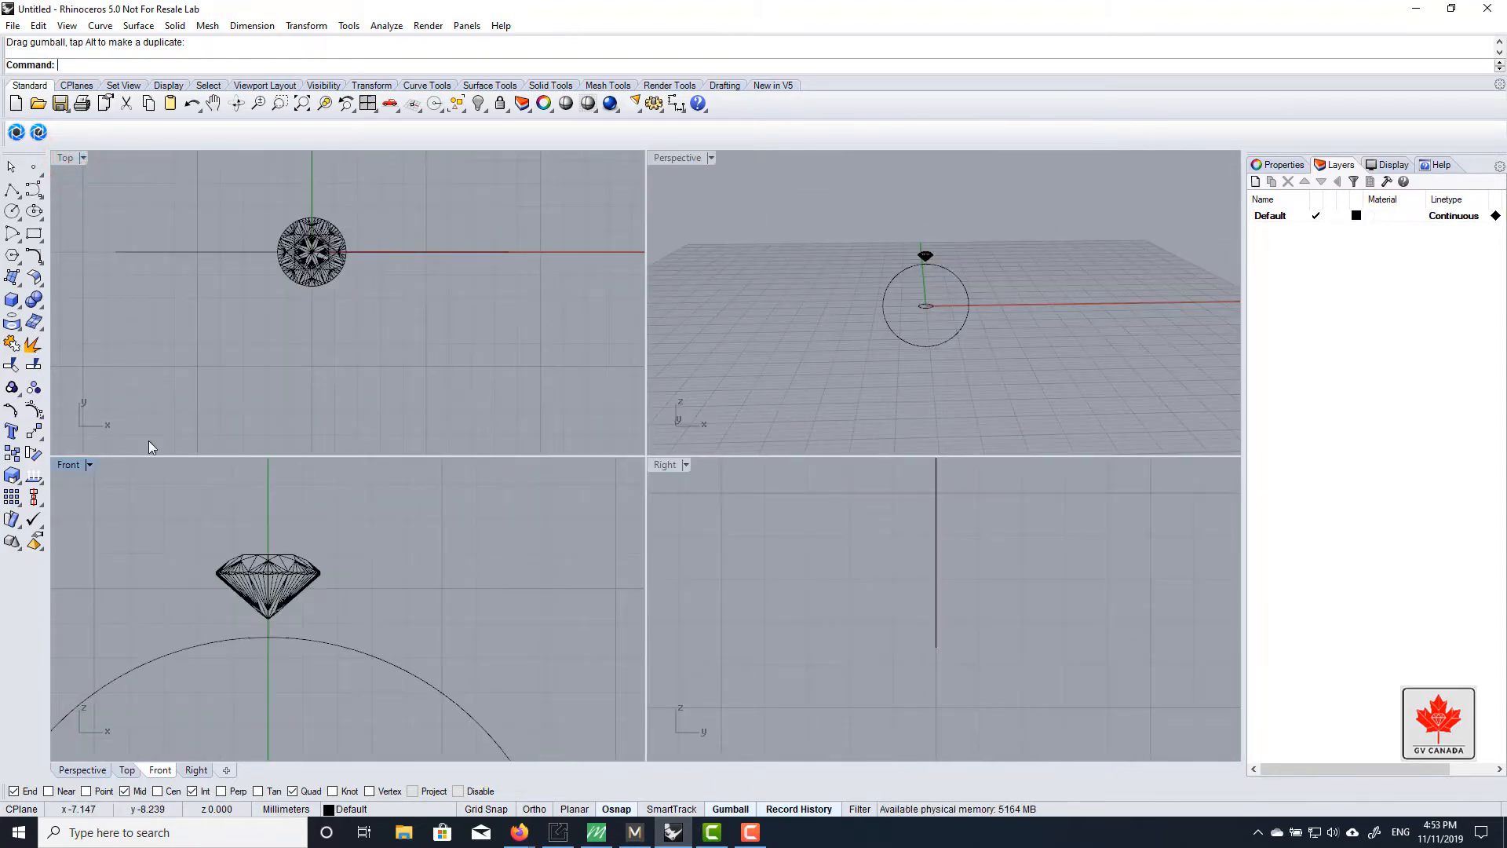
pyautogui.scroll(3, 317, 263)
pyautogui.moveTo(317, 264); pyautogui.dragTo(412, 266, button='right')
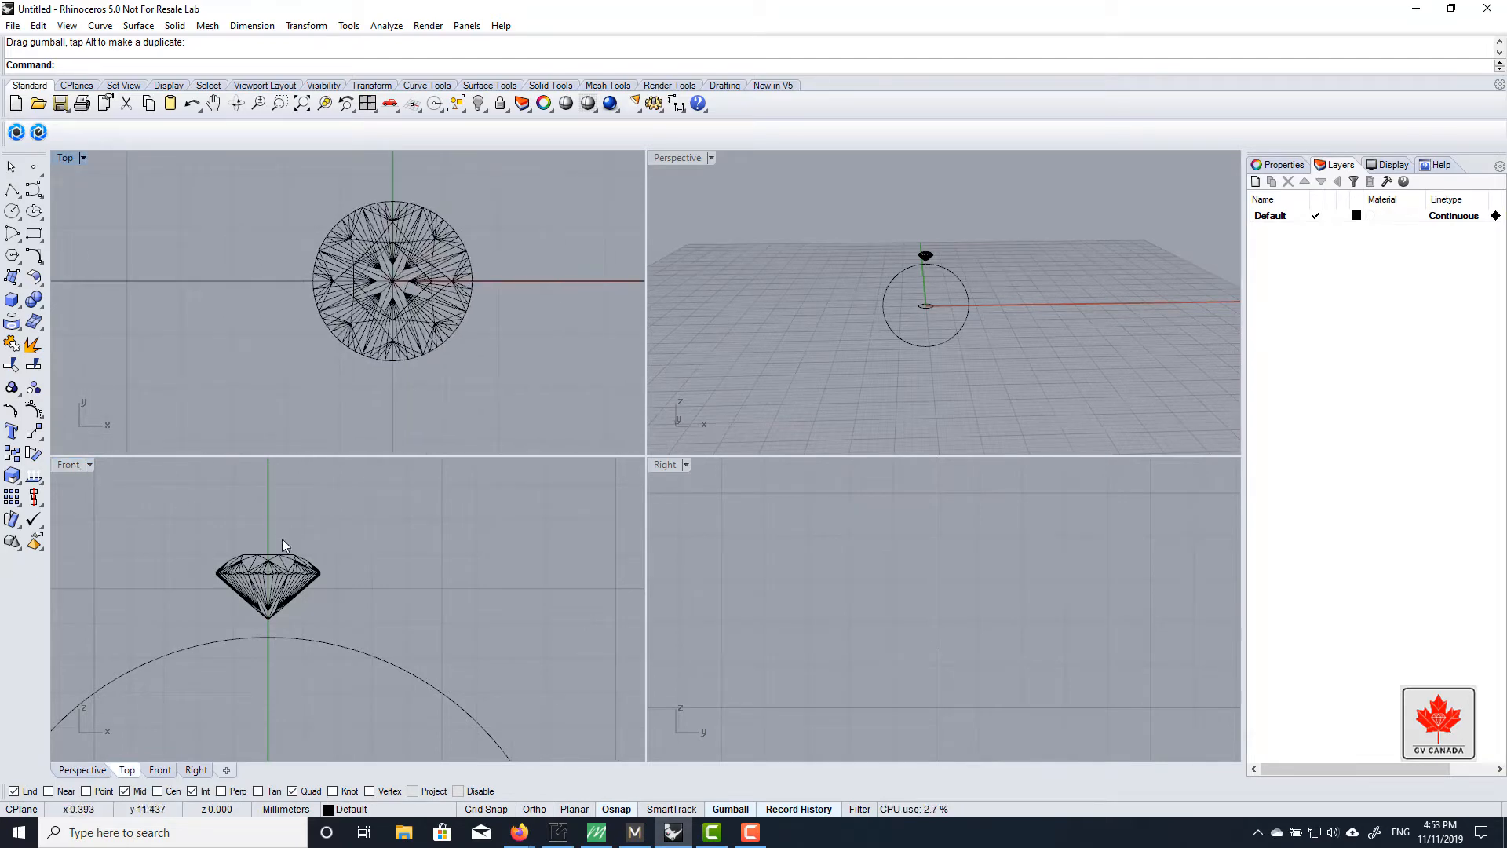
pyautogui.scroll(3, 286, 585)
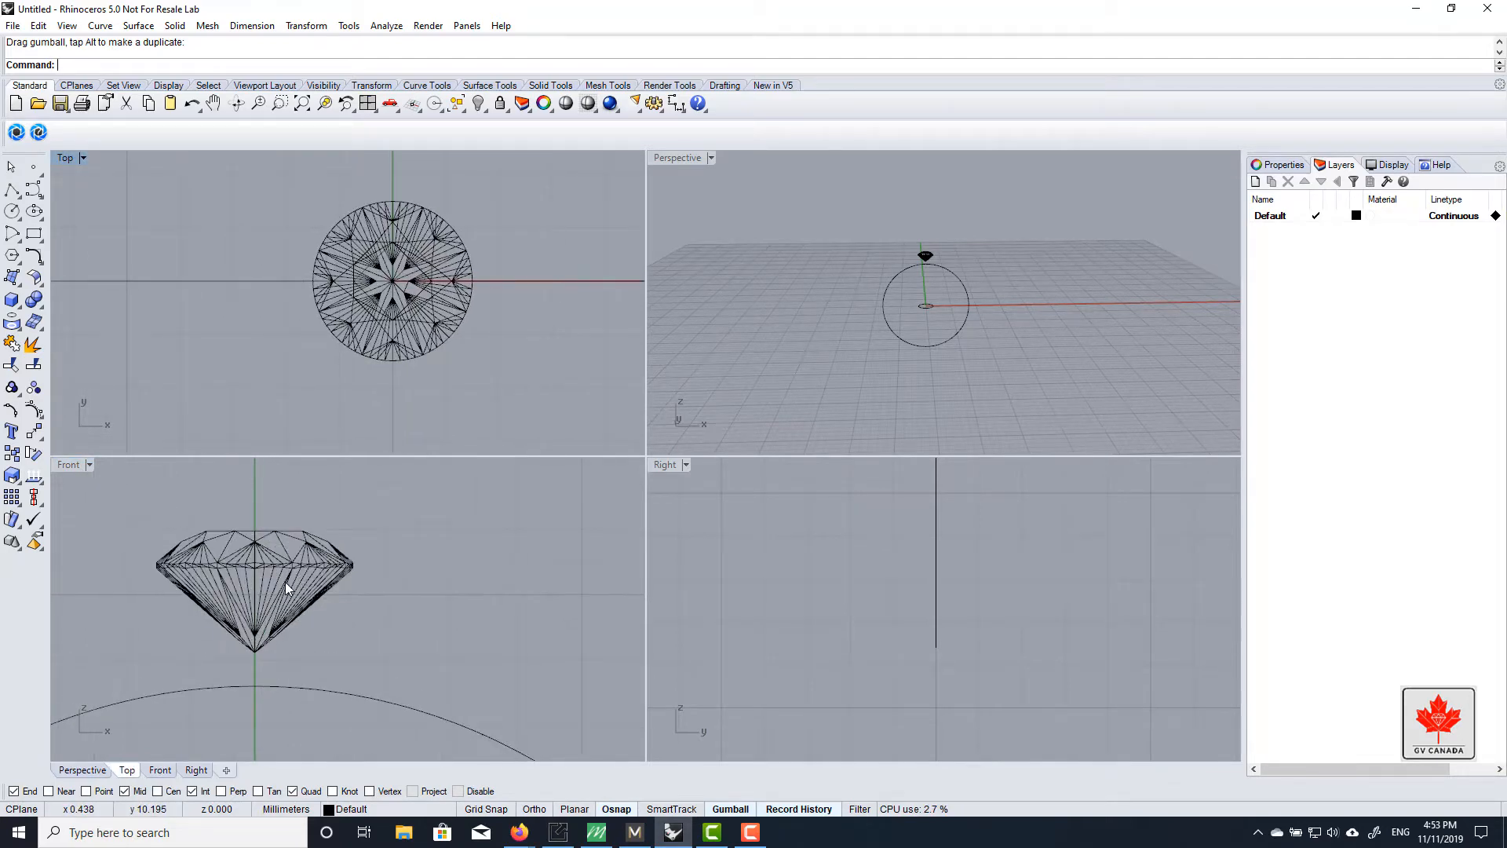
# Start a polyline in the maximized Front view with a vertical segment about 0.73 mm long, from just below the gem's girdle to slightly above its table
pyautogui.doubleClick(63, 465)
pyautogui.scroll(4, 430, 510)
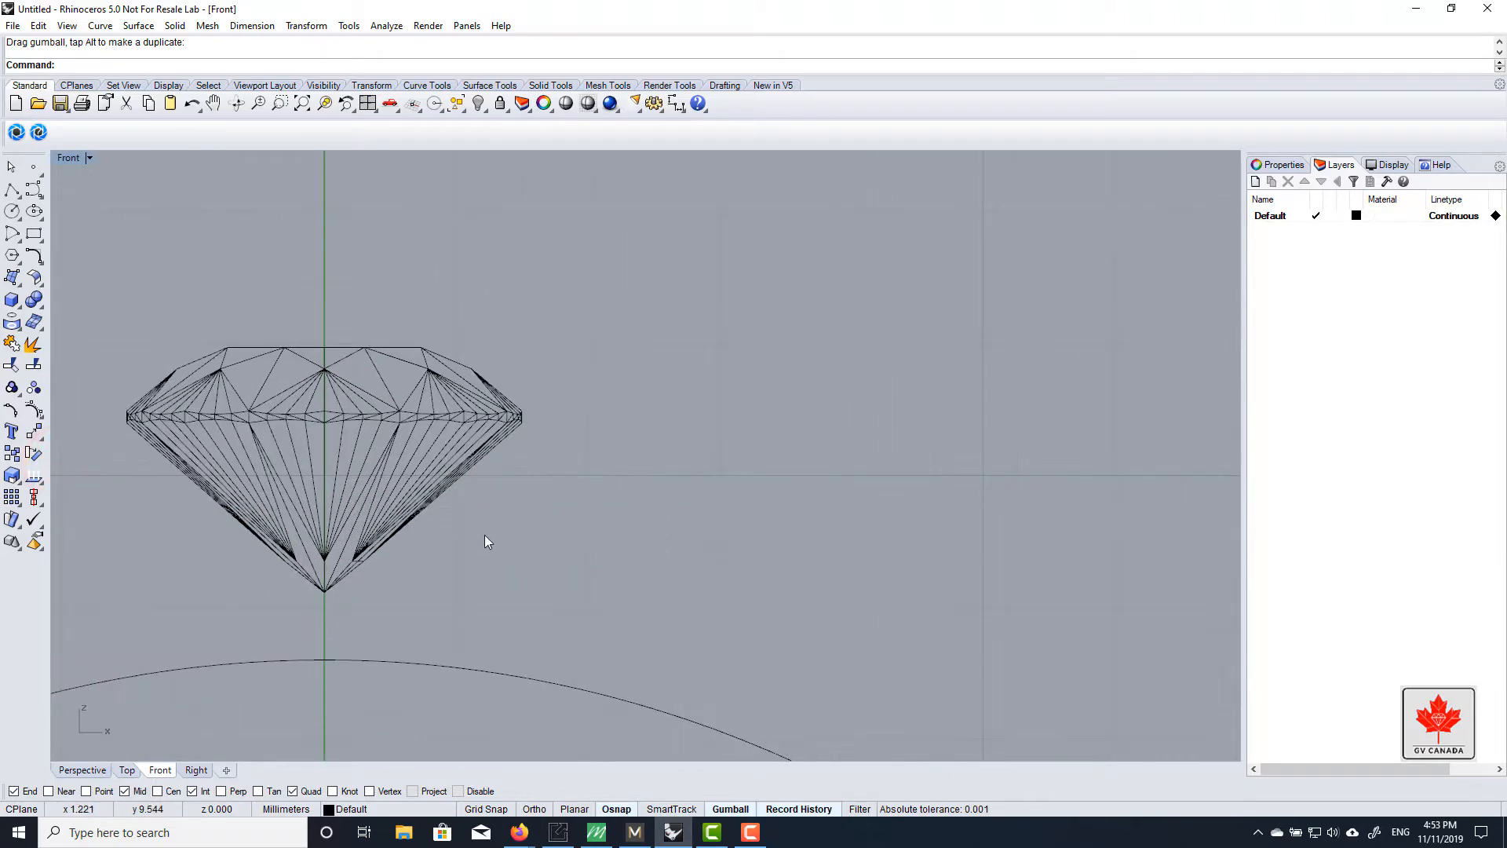
pyautogui.scroll(-2, 436, 535)
pyautogui.scroll(3, 423, 513)
pyautogui.scroll(-3, 350, 537)
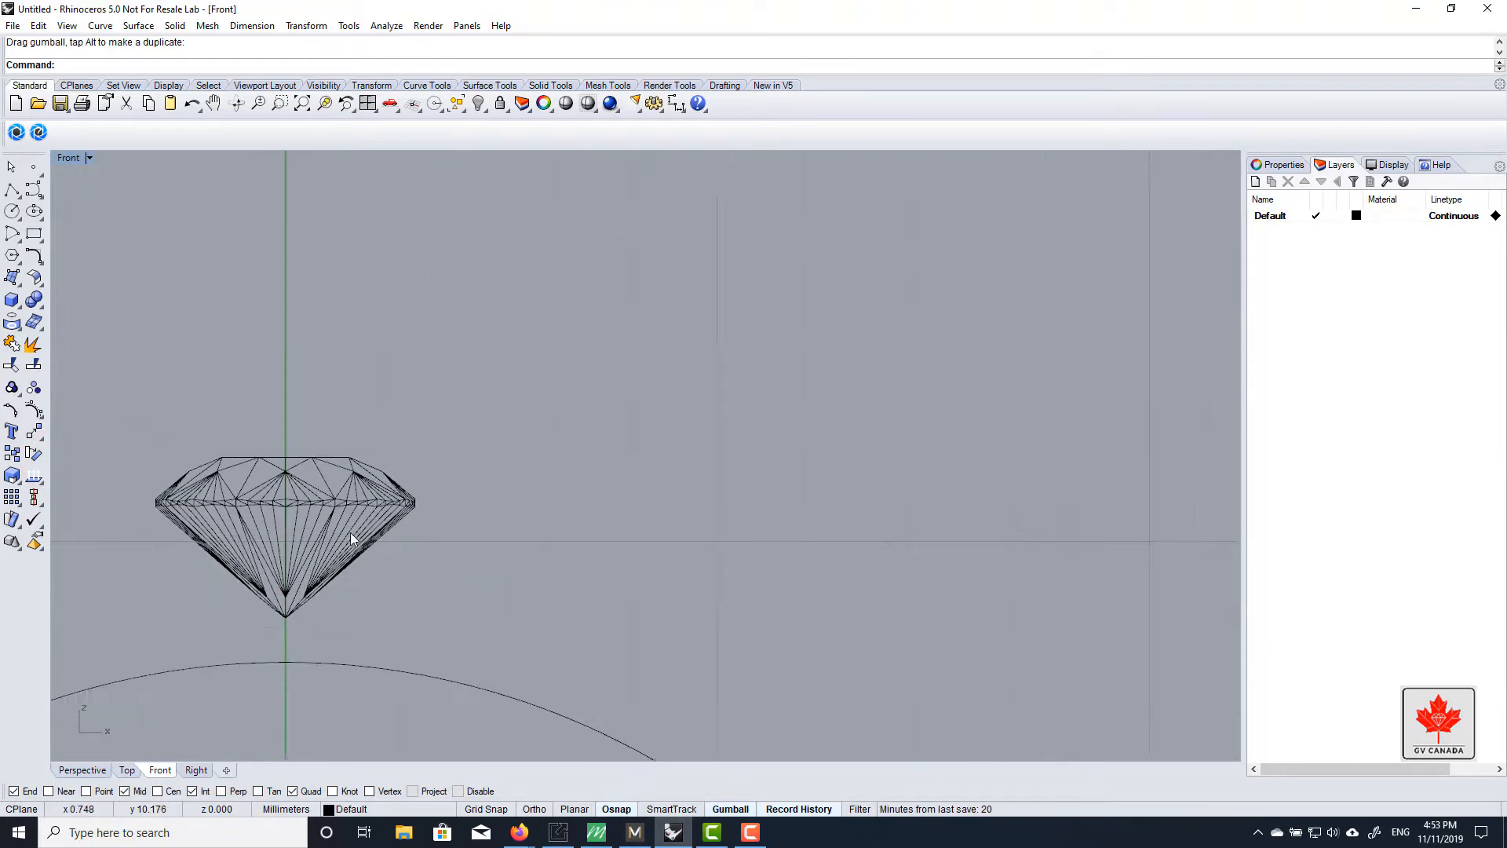
pyautogui.moveTo(363, 592); pyautogui.dragTo(392, 487, button='right')
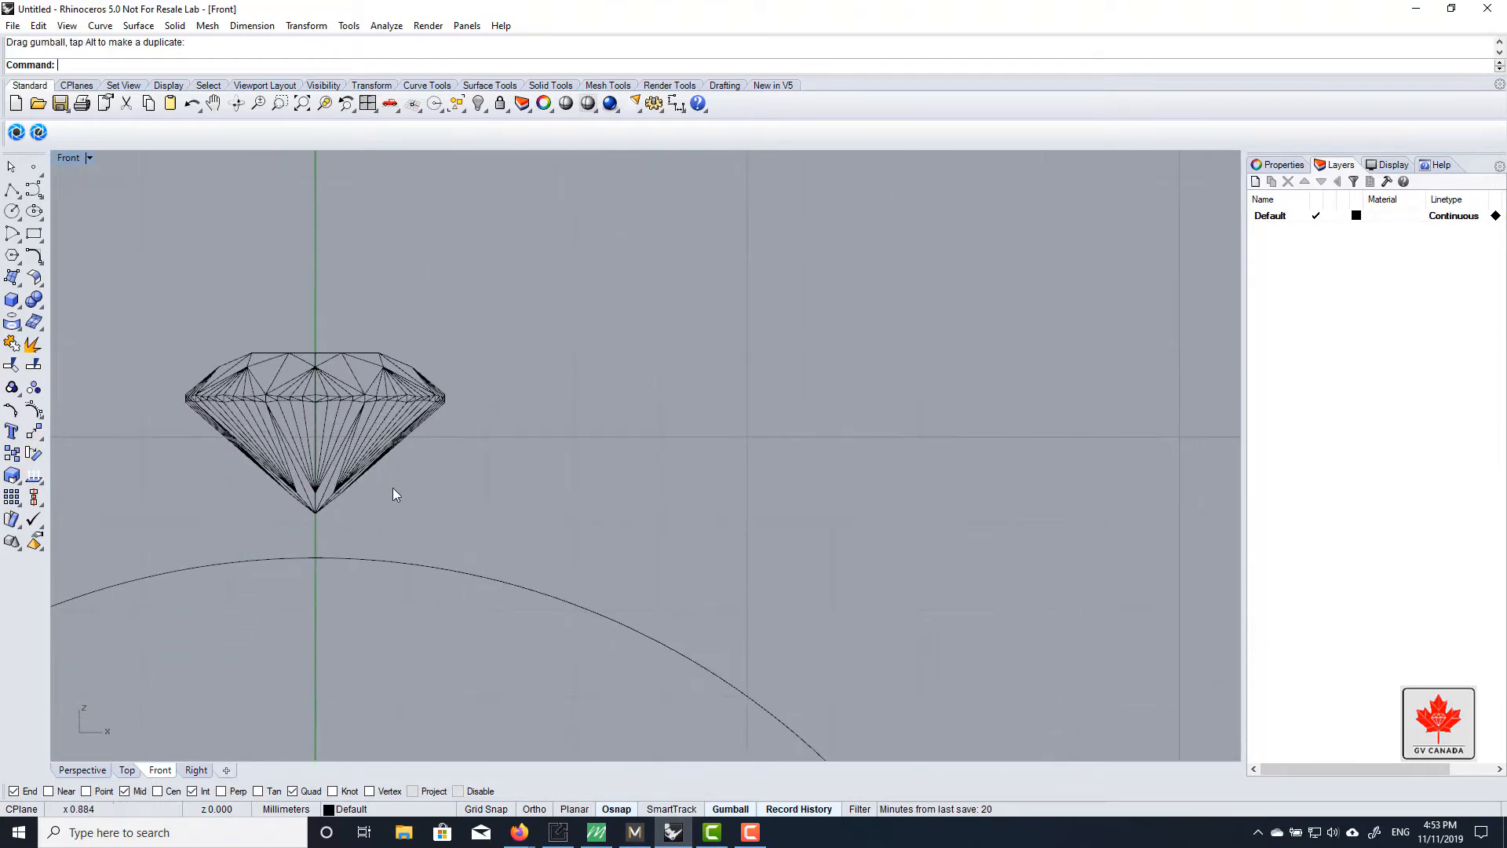
pyautogui.click(11, 191)
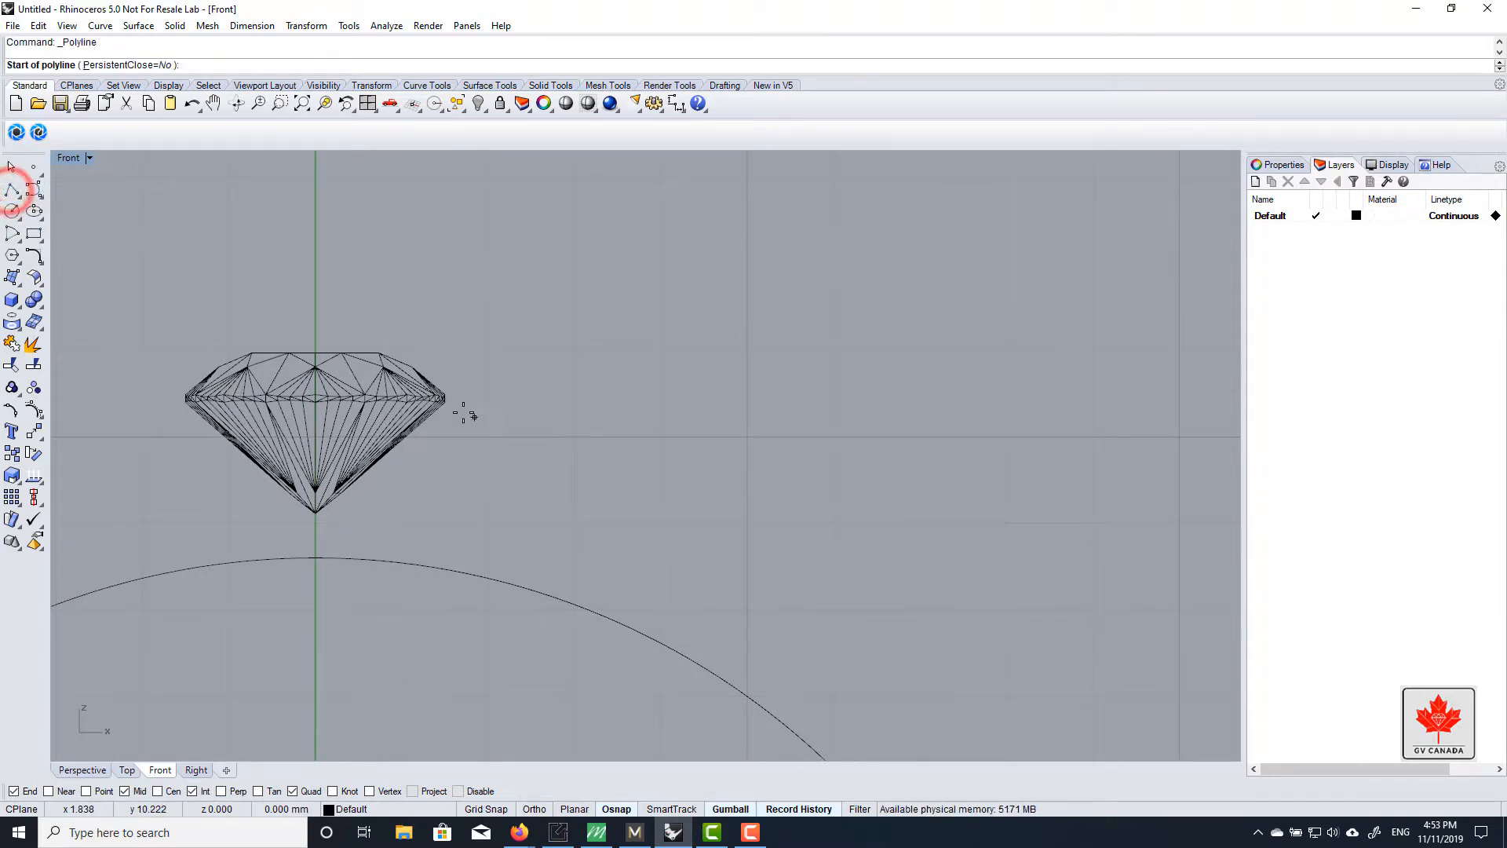
pyautogui.scroll(5, 440, 409)
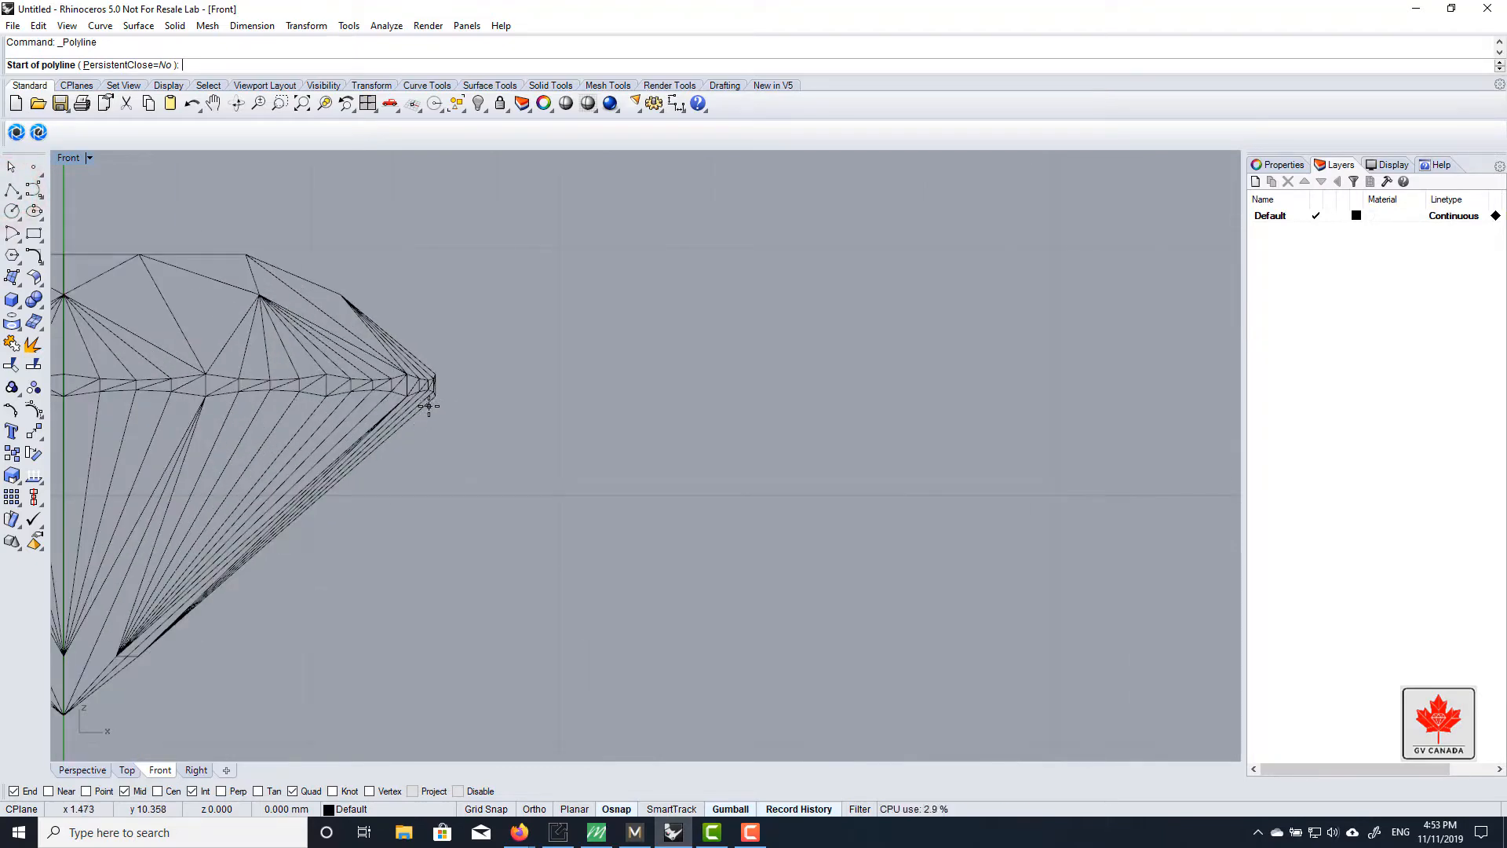
pyautogui.click(429, 417)
pyautogui.scroll(3, 428, 346)
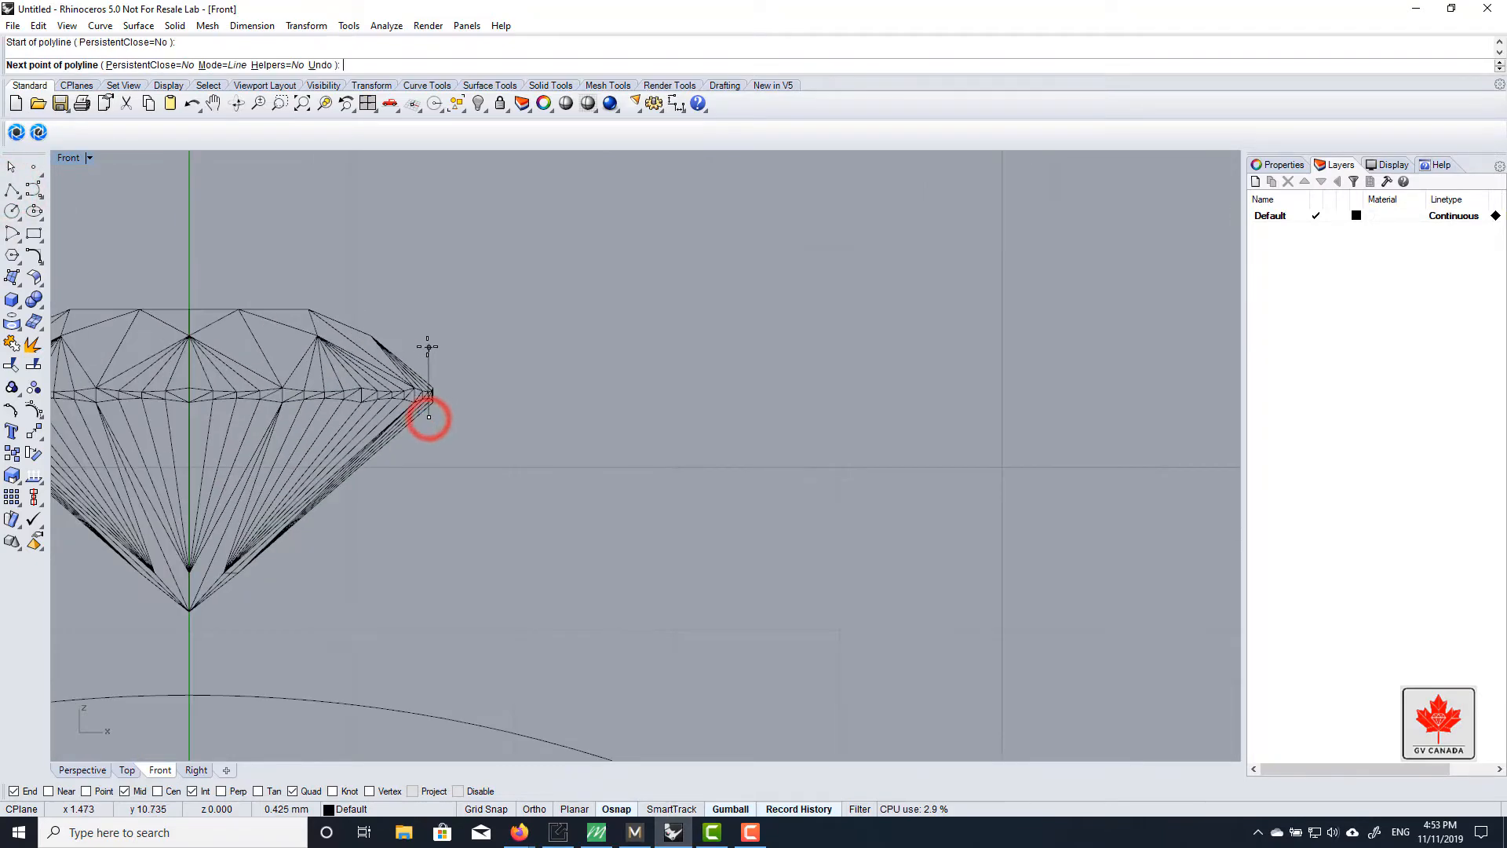
pyautogui.click(430, 256)
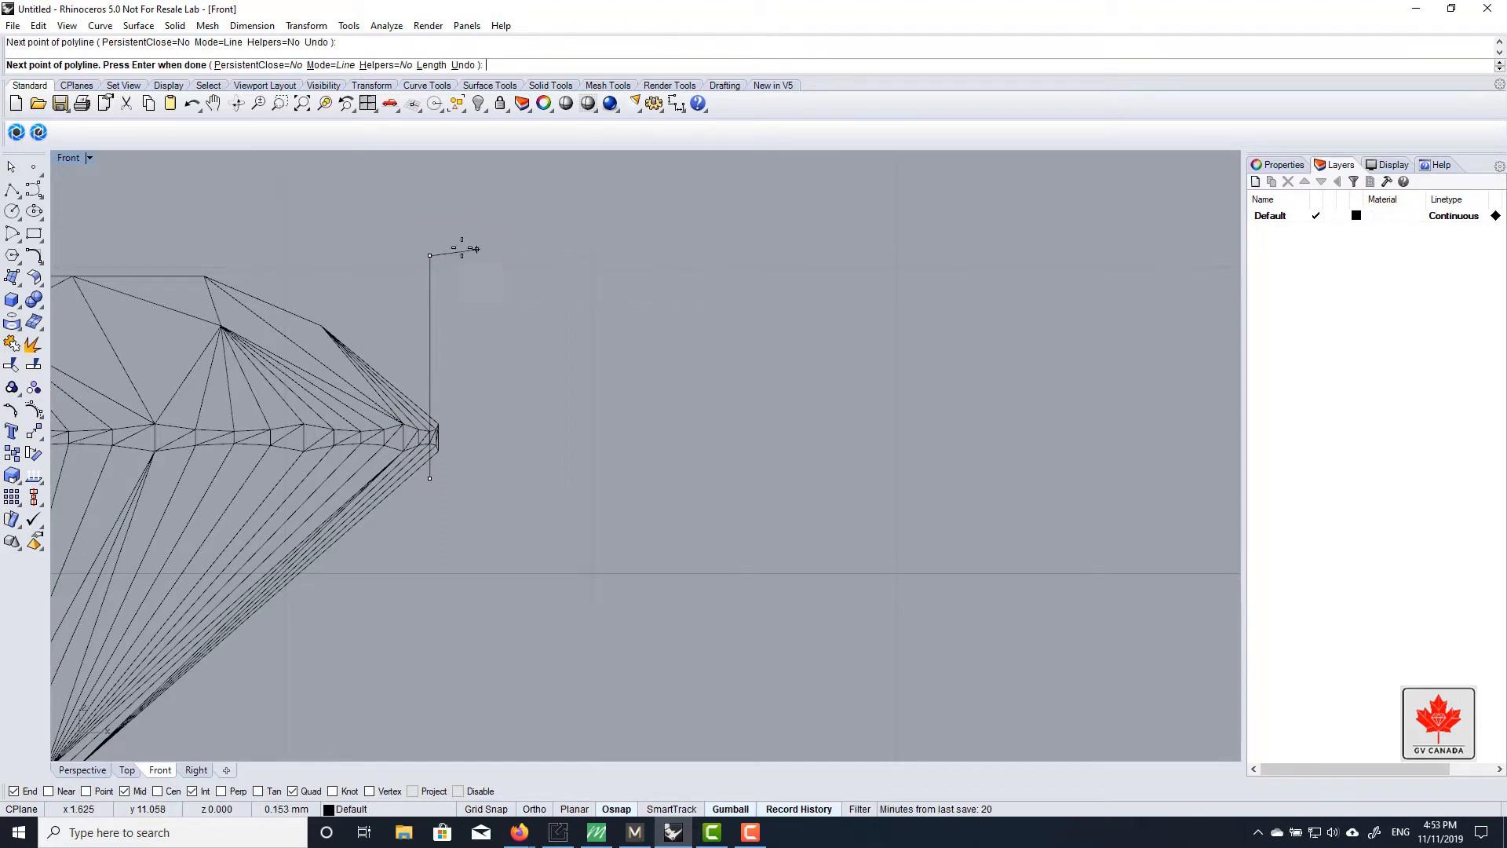
# Add a horizontal segment of 0.6 mm running outward from the polyline's upper end, kept straight with Ortho
pyautogui.scroll(-3, 480, 295)
pyautogui.scroll(3, 480, 272)
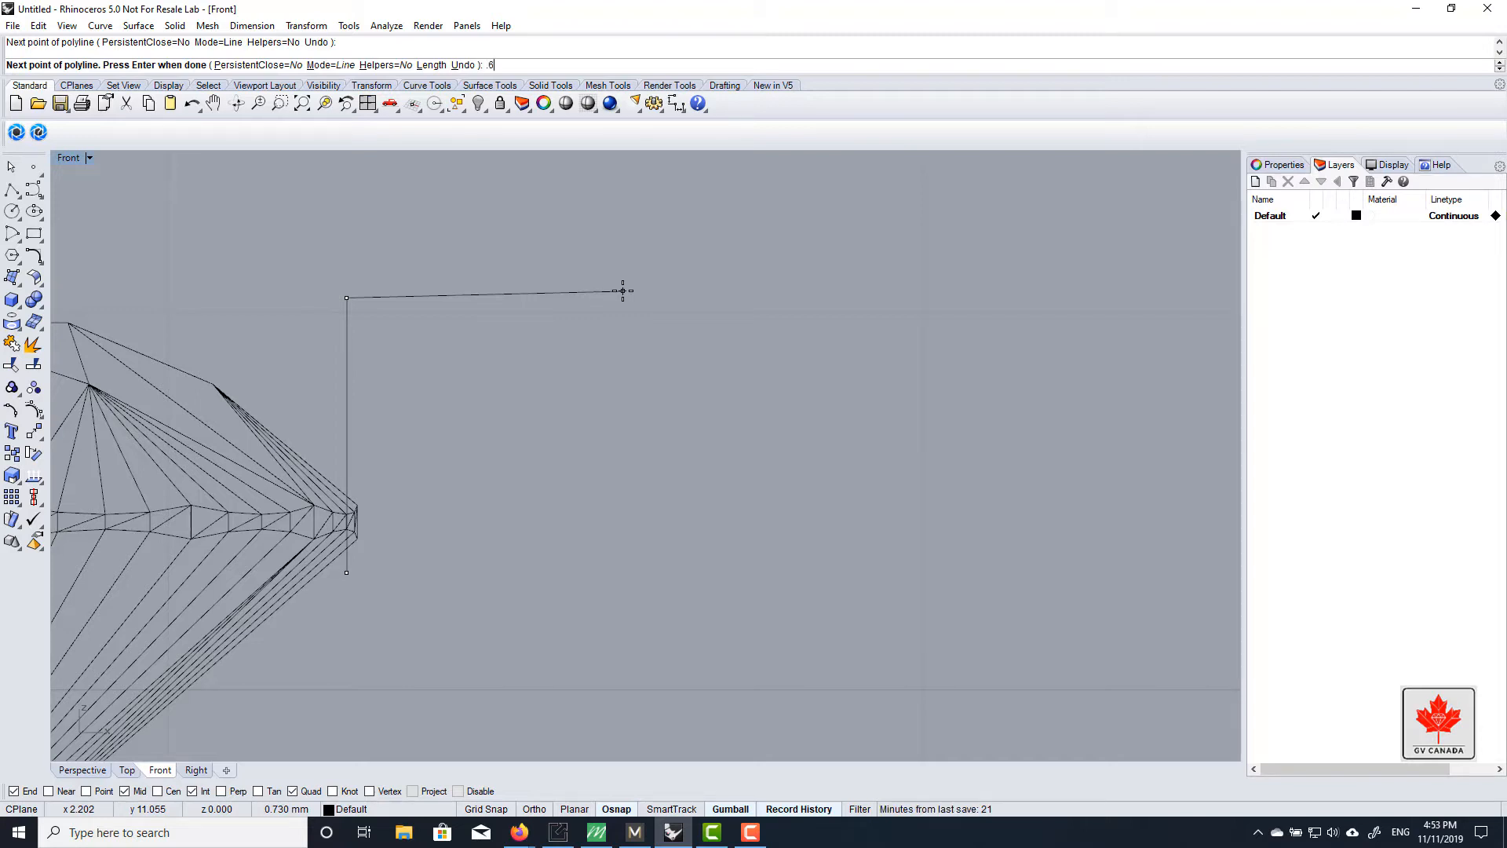
pyautogui.press('Return')
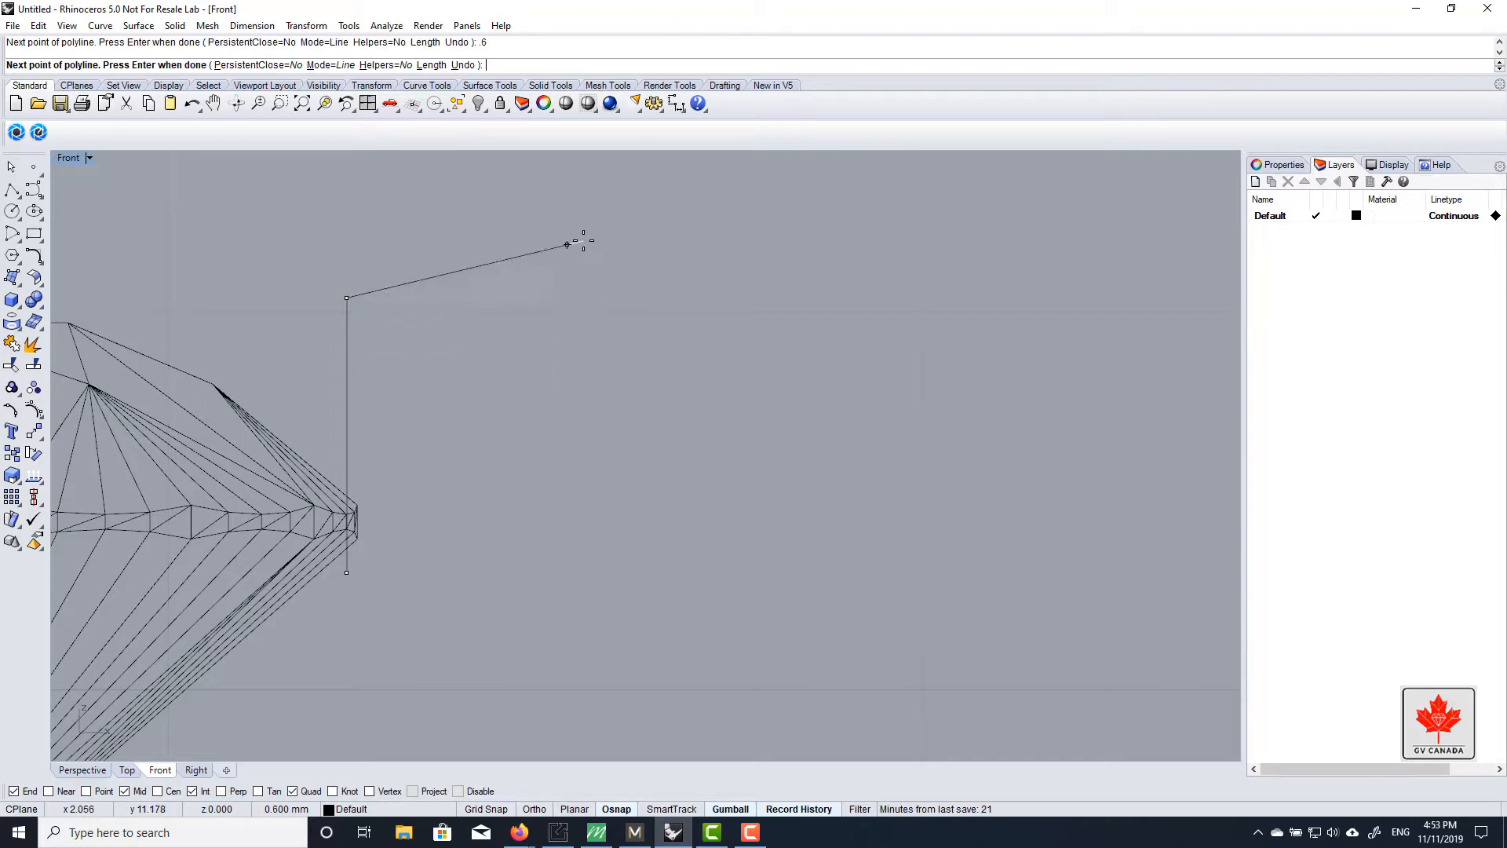
pyautogui.press('F8')
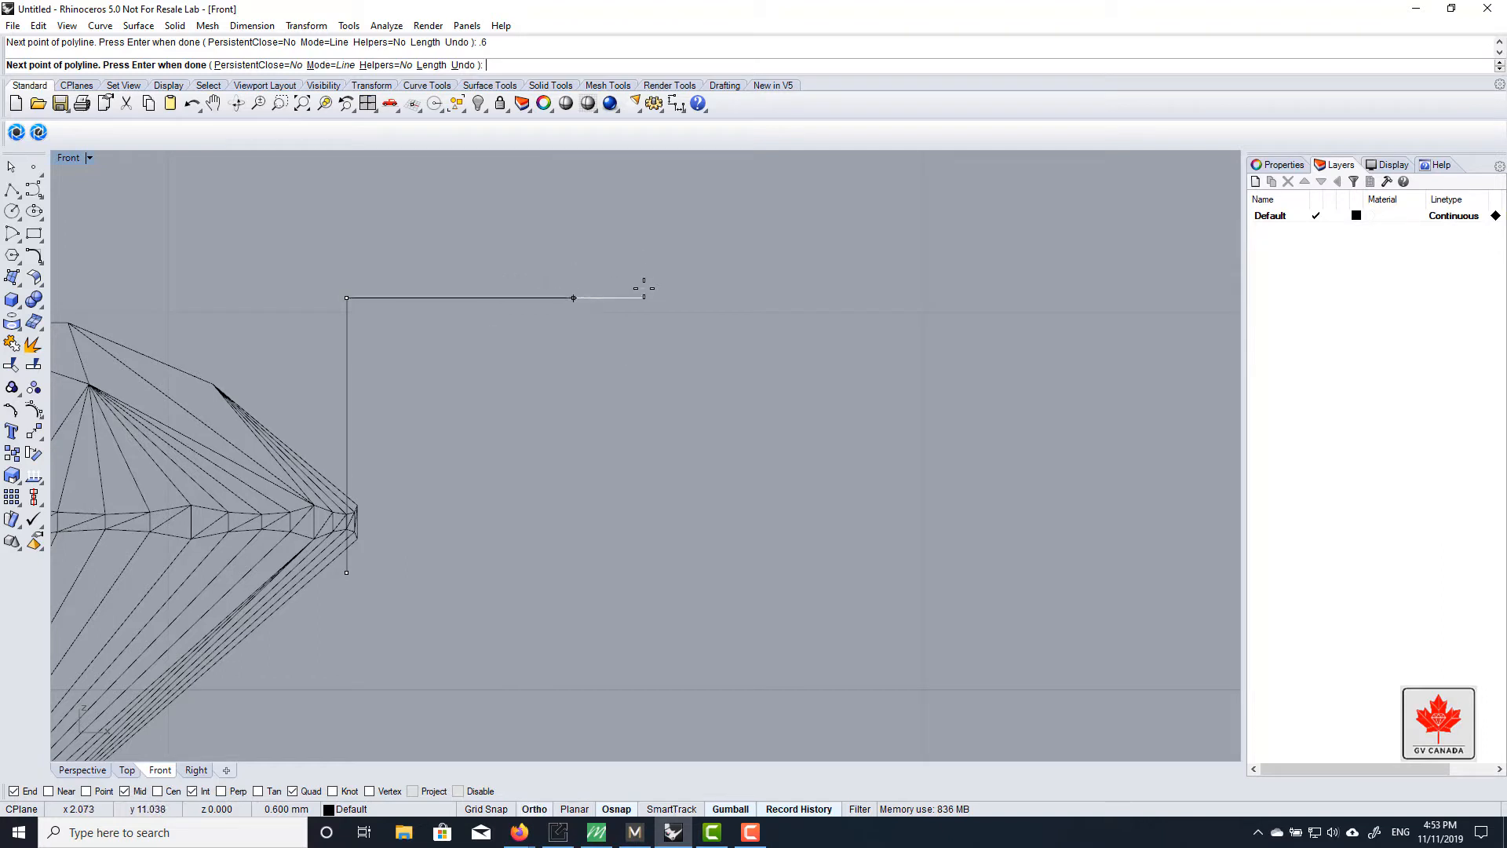
pyautogui.press('F8')
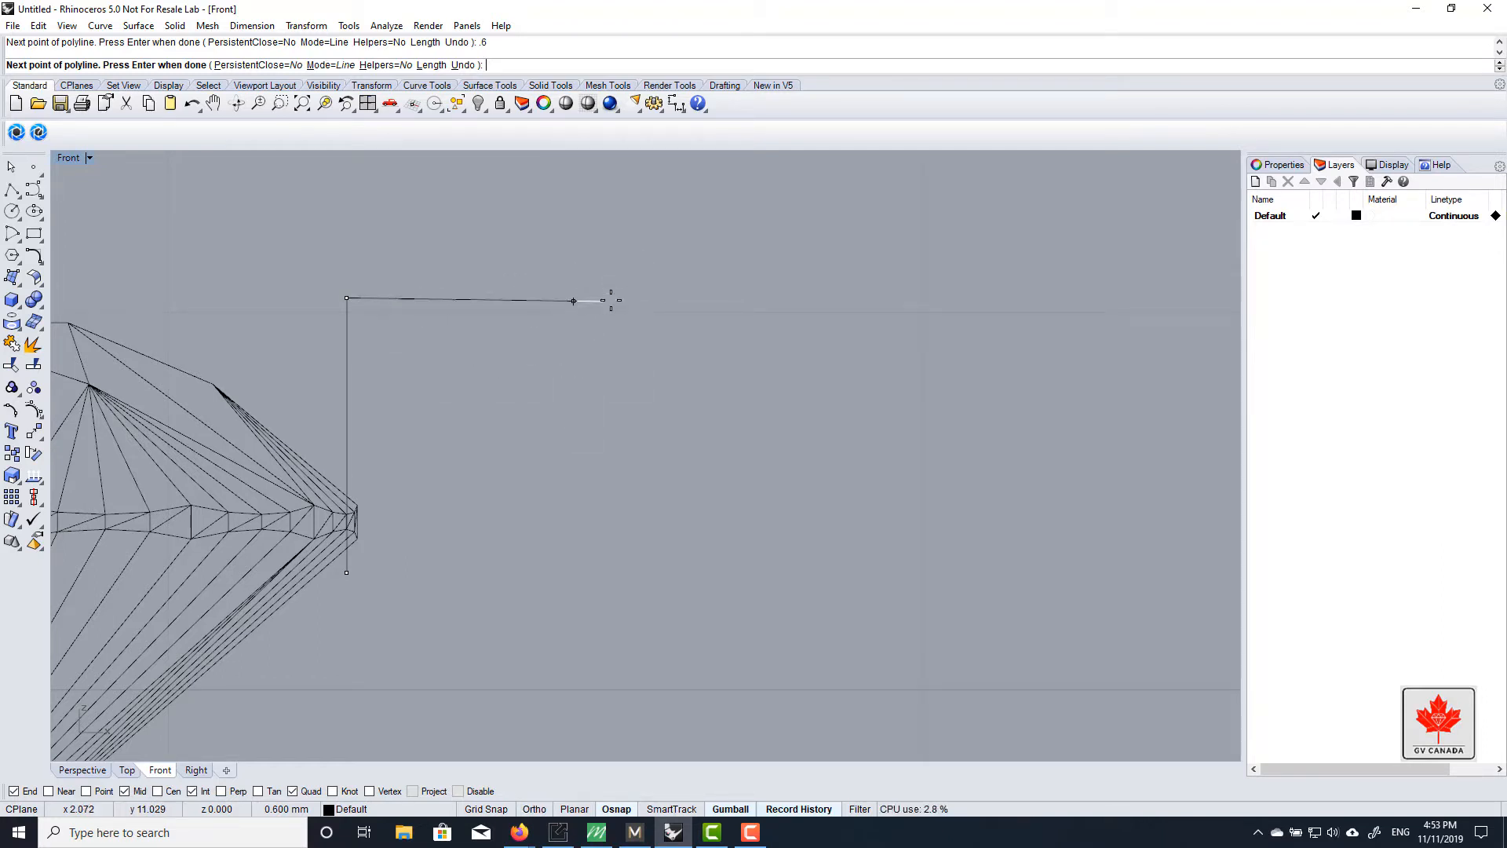
pyautogui.press('F8')
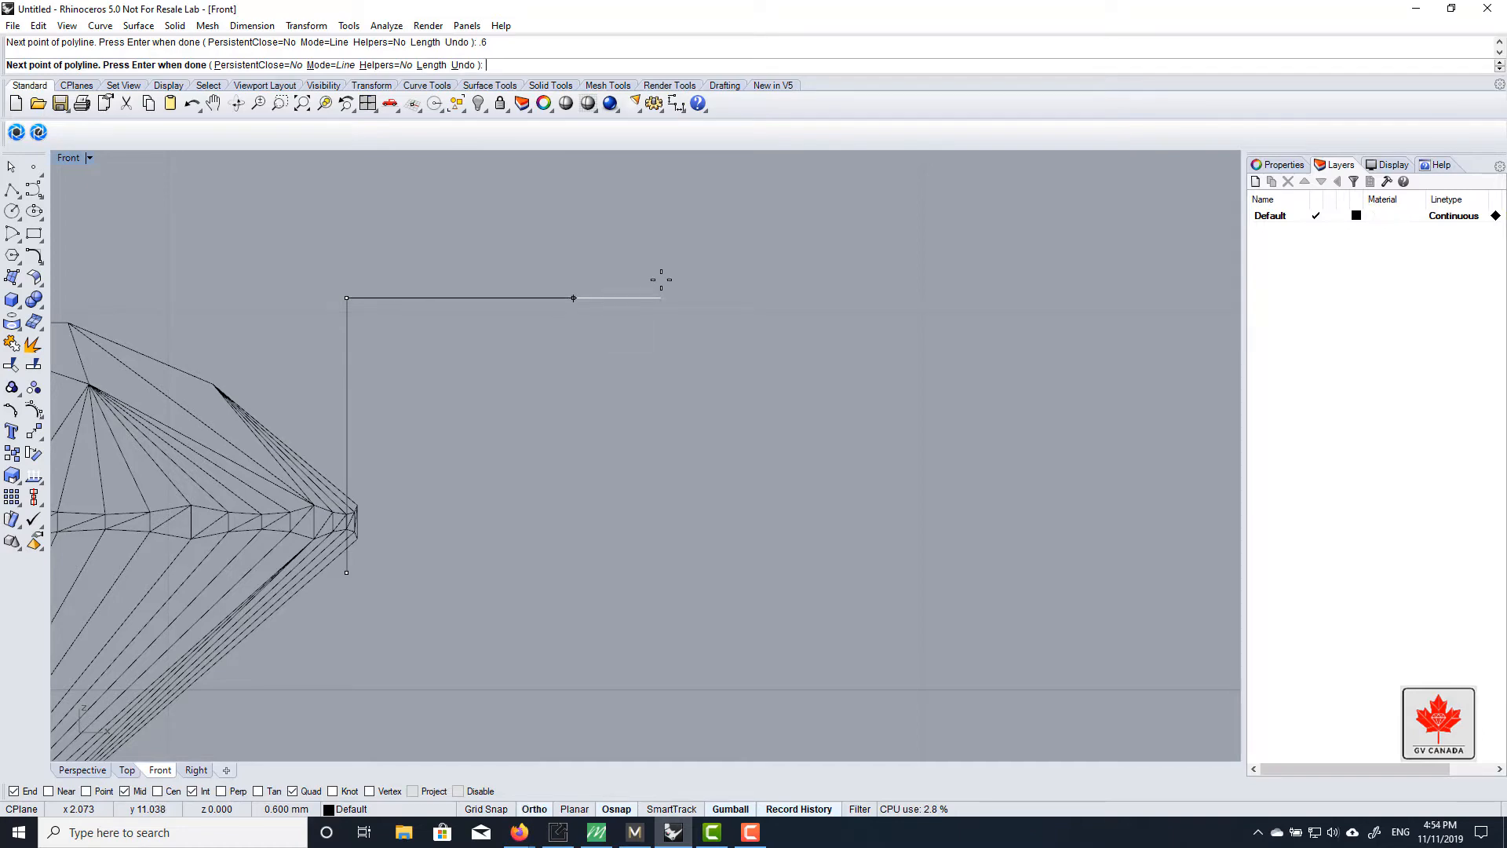
pyautogui.click(661, 279)
# Draw the profile's outer side about 3.05 mm straight down past the finger circle, and a 1 mm horizontal bottom edge back toward the gem
pyautogui.scroll(-10, 628, 408)
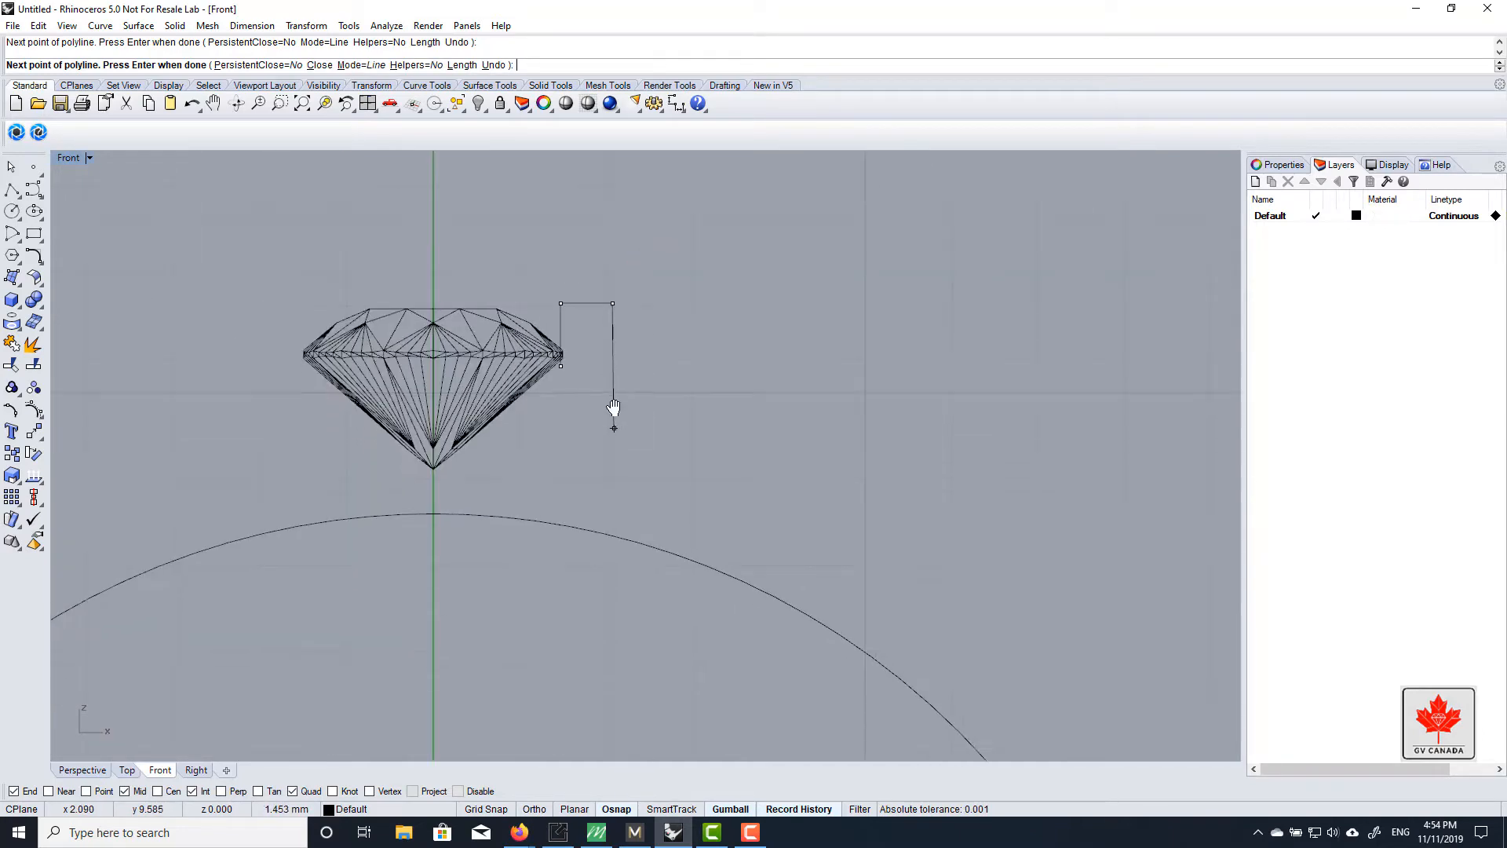
pyautogui.scroll(3, 611, 412)
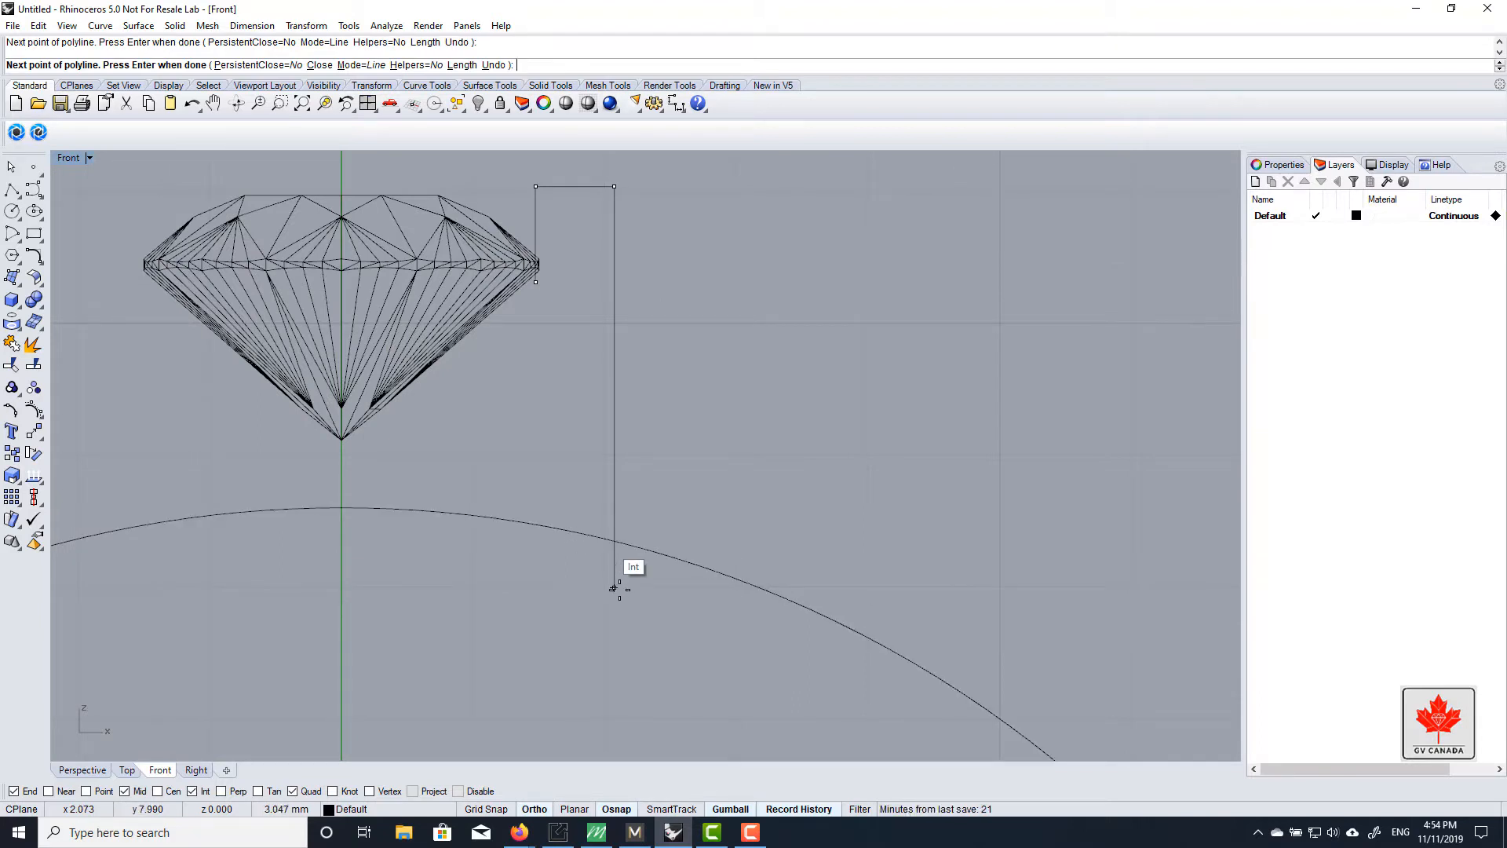
pyautogui.click(613, 588)
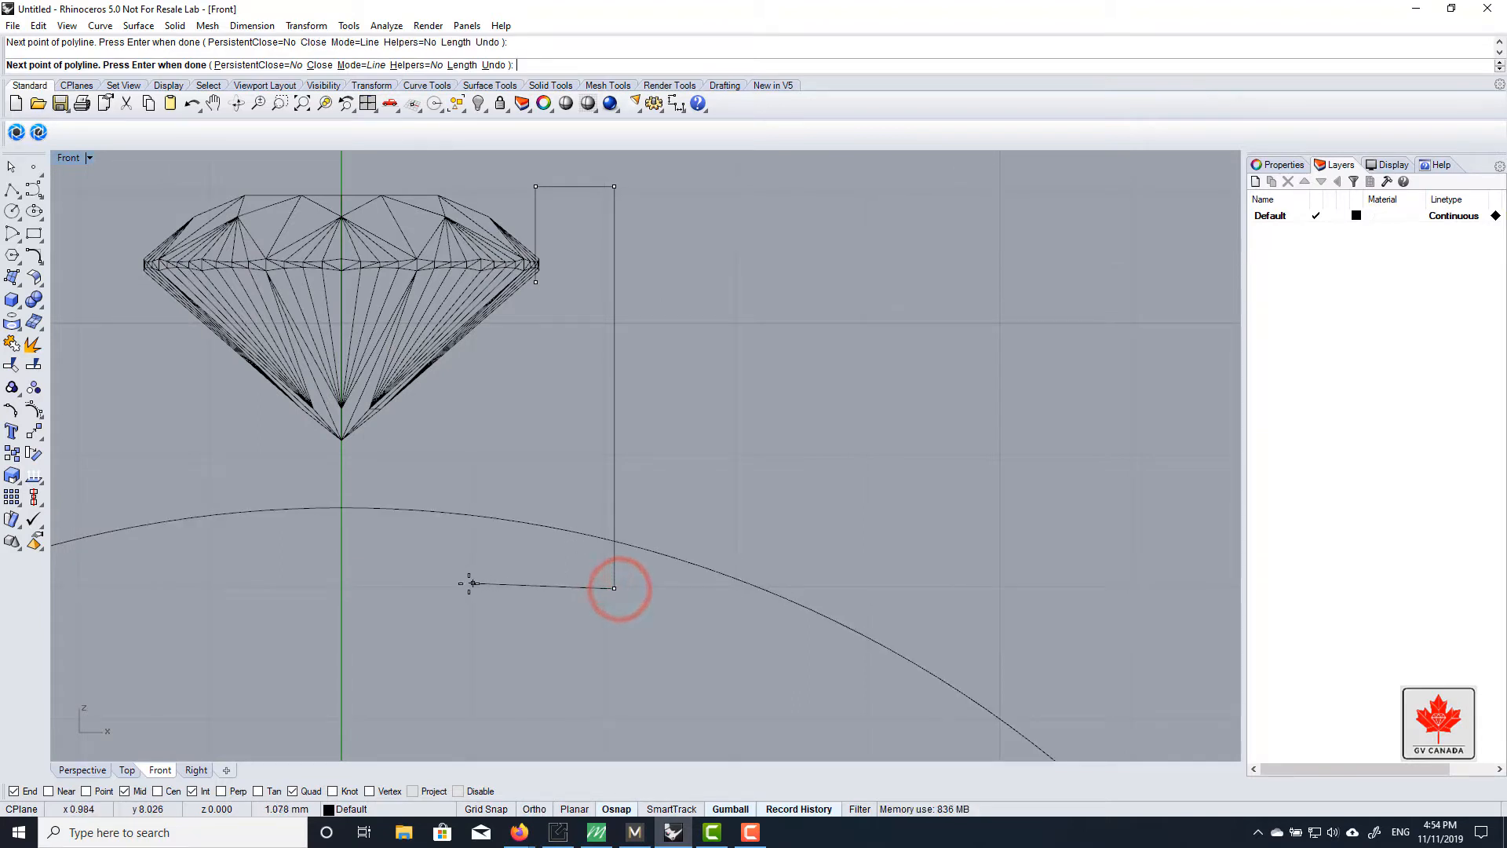
pyautogui.write('1')
pyautogui.press('Return')
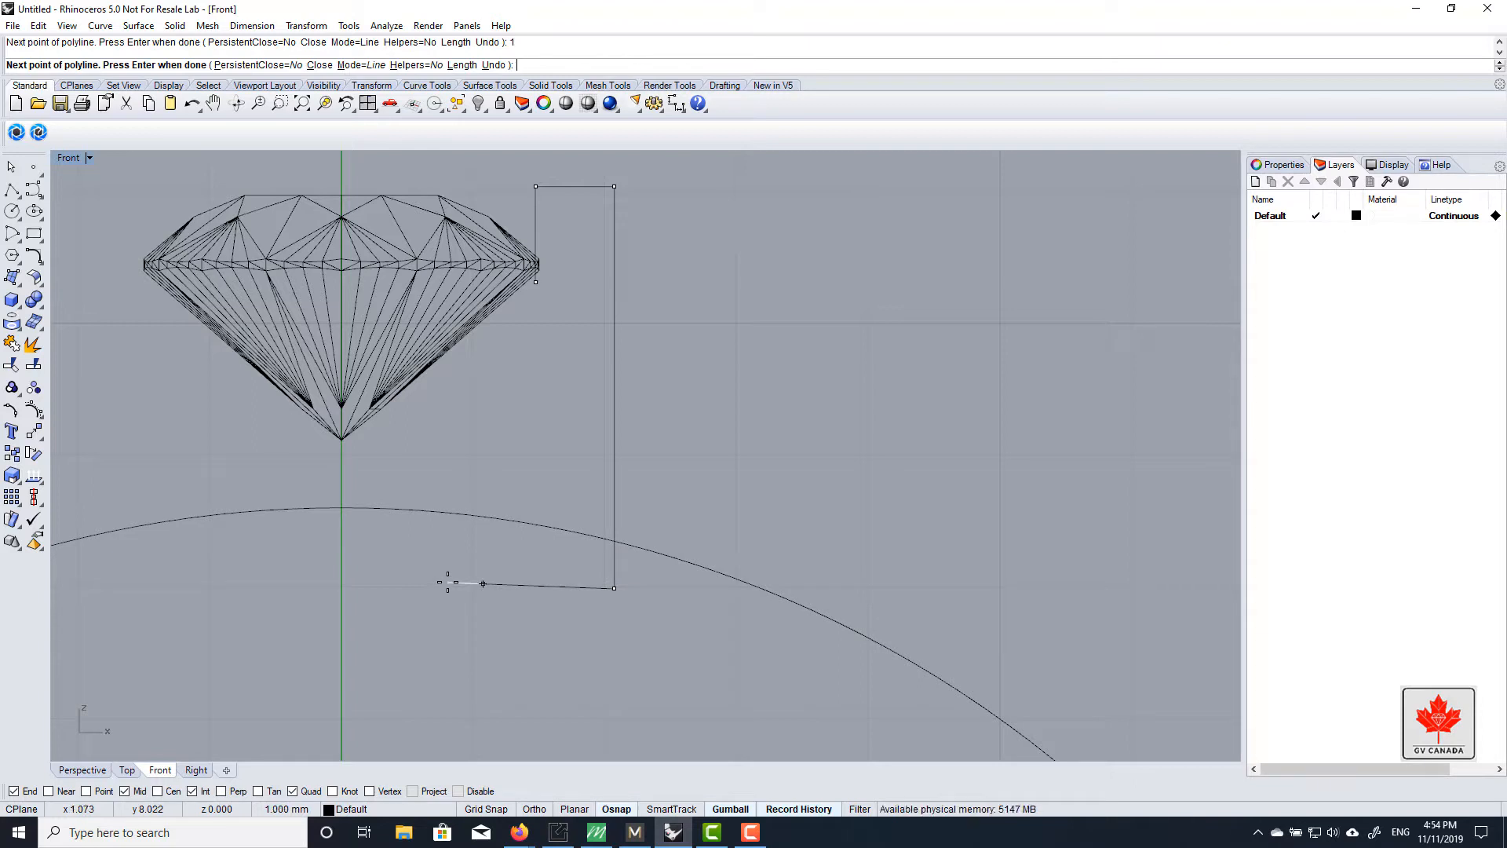
pyautogui.press('F8')
pyautogui.click(443, 580)
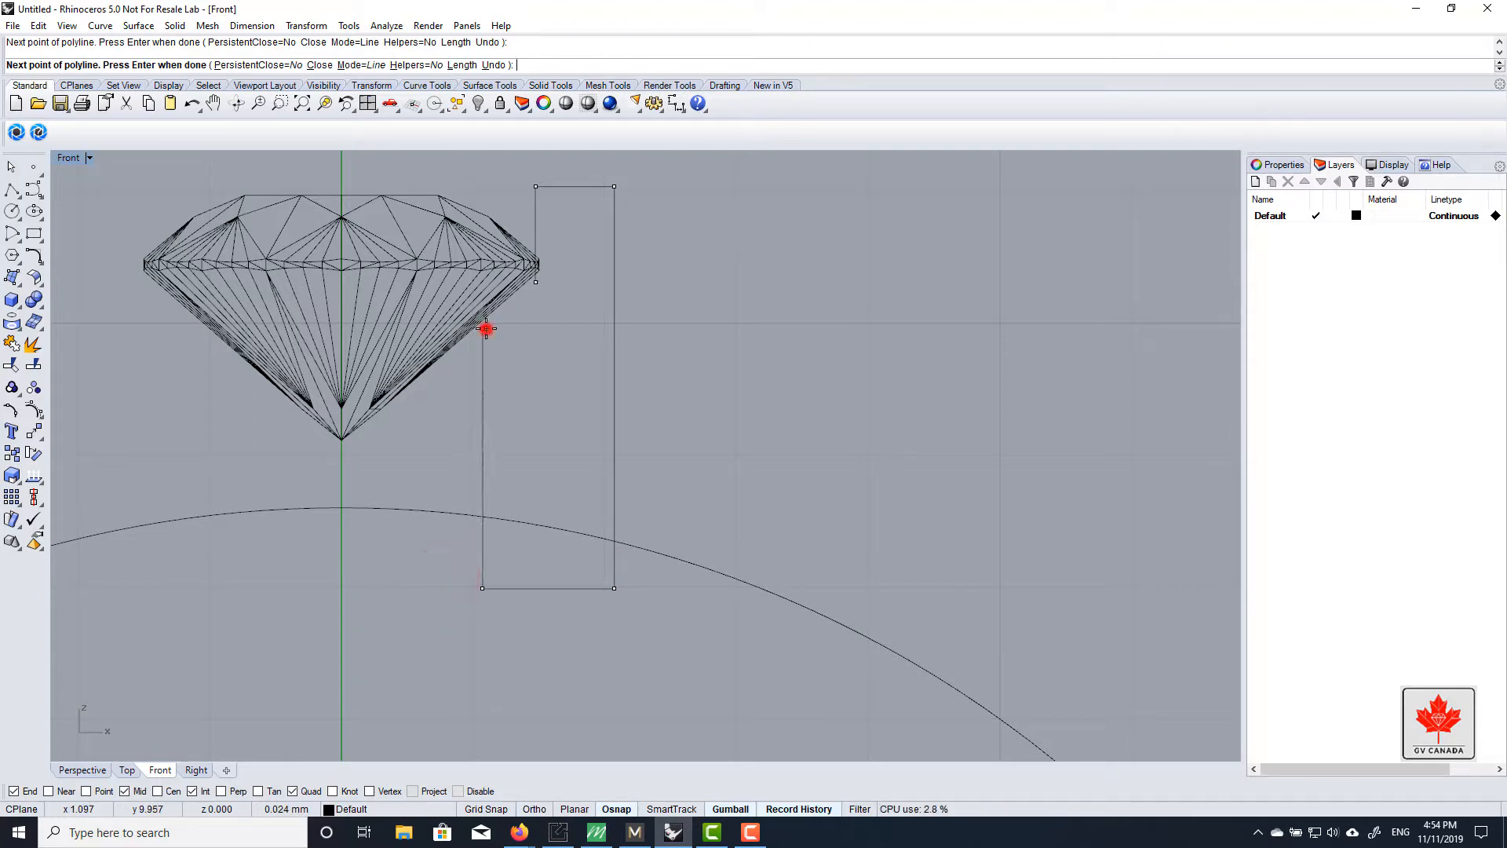
# Close the polyline at its start point with a slanted segment running along the gem's pavilion
pyautogui.scroll(5, 487, 327)
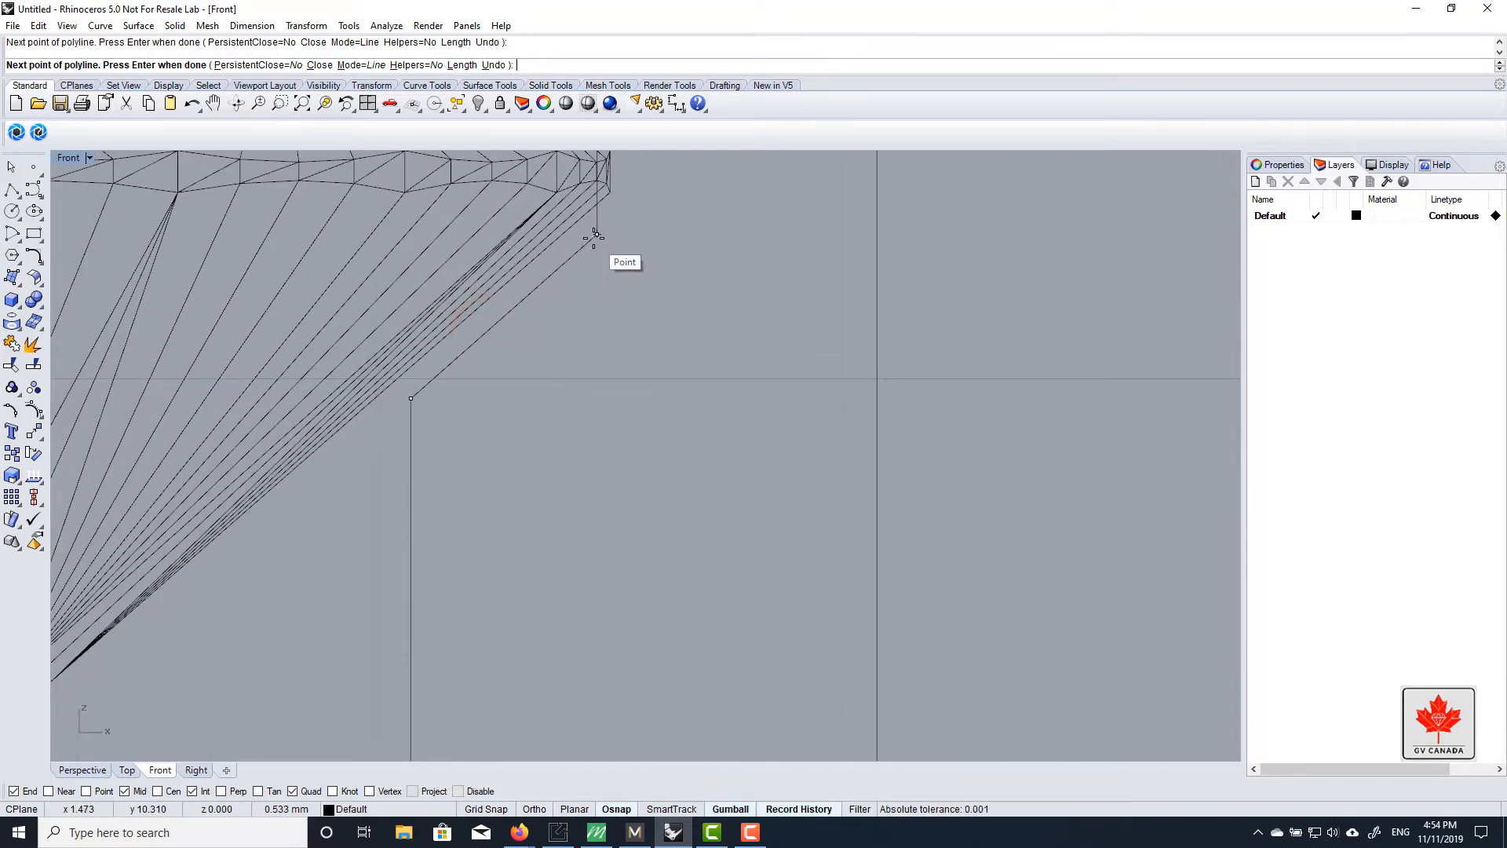
pyautogui.click(594, 236)
pyautogui.scroll(-6, 575, 382)
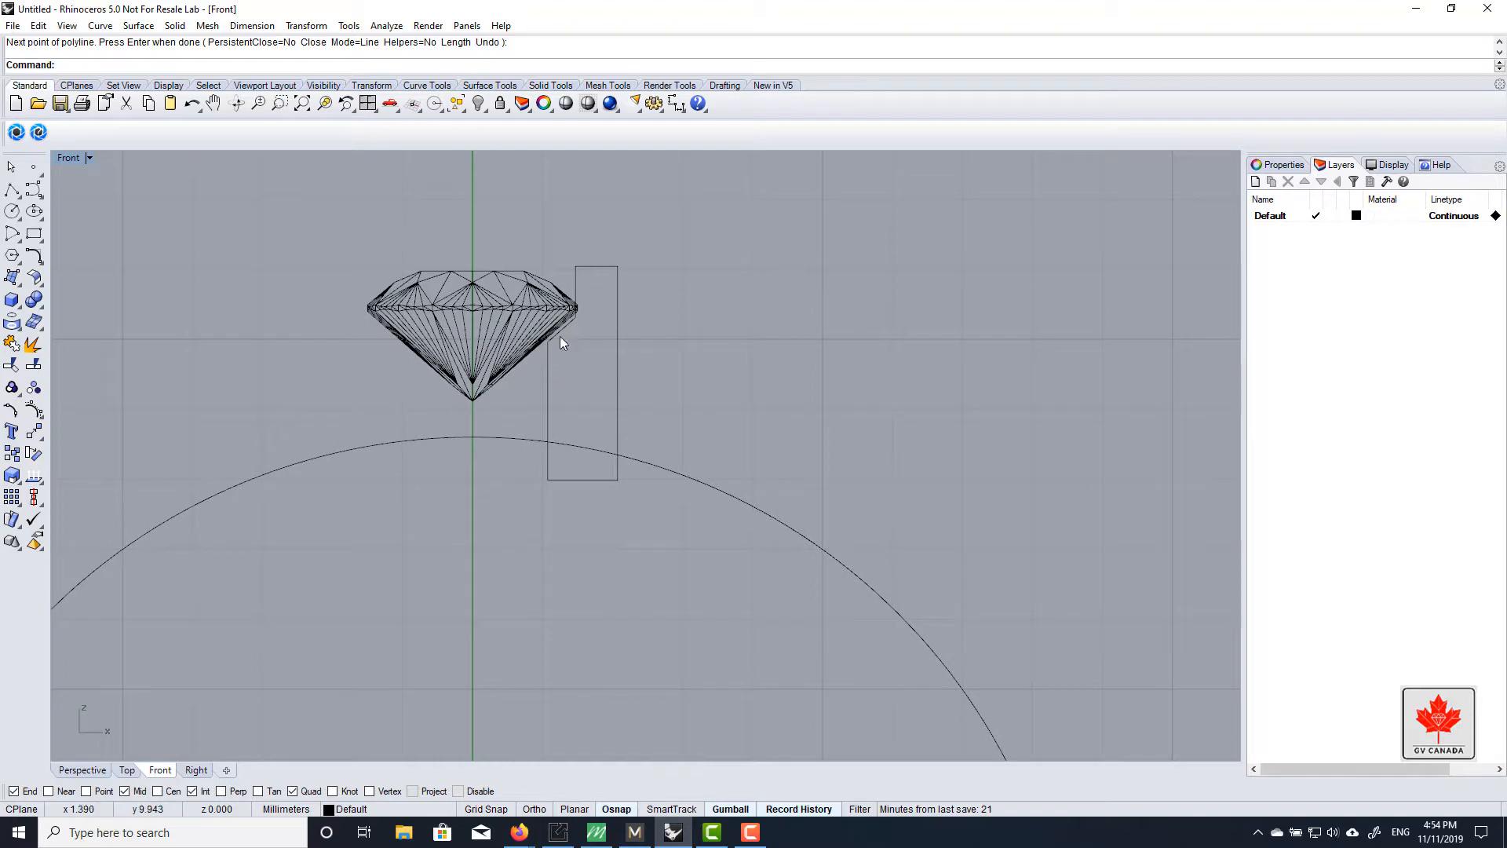
# Raise the small circle at the origin along the vertical axis to just below the gem's girdle in the maximized Perspective view
pyautogui.doubleClick(67, 158)
pyautogui.click(680, 158)
pyautogui.doubleClick(680, 160)
pyautogui.moveTo(777, 283); pyautogui.dragTo(661, 491, button='right')
pyautogui.scroll(8, 719, 336)
pyautogui.moveTo(579, 454); pyautogui.dragTo(676, 427, button='right')
pyautogui.click(675, 456)
pyautogui.scroll(-5, 675, 457)
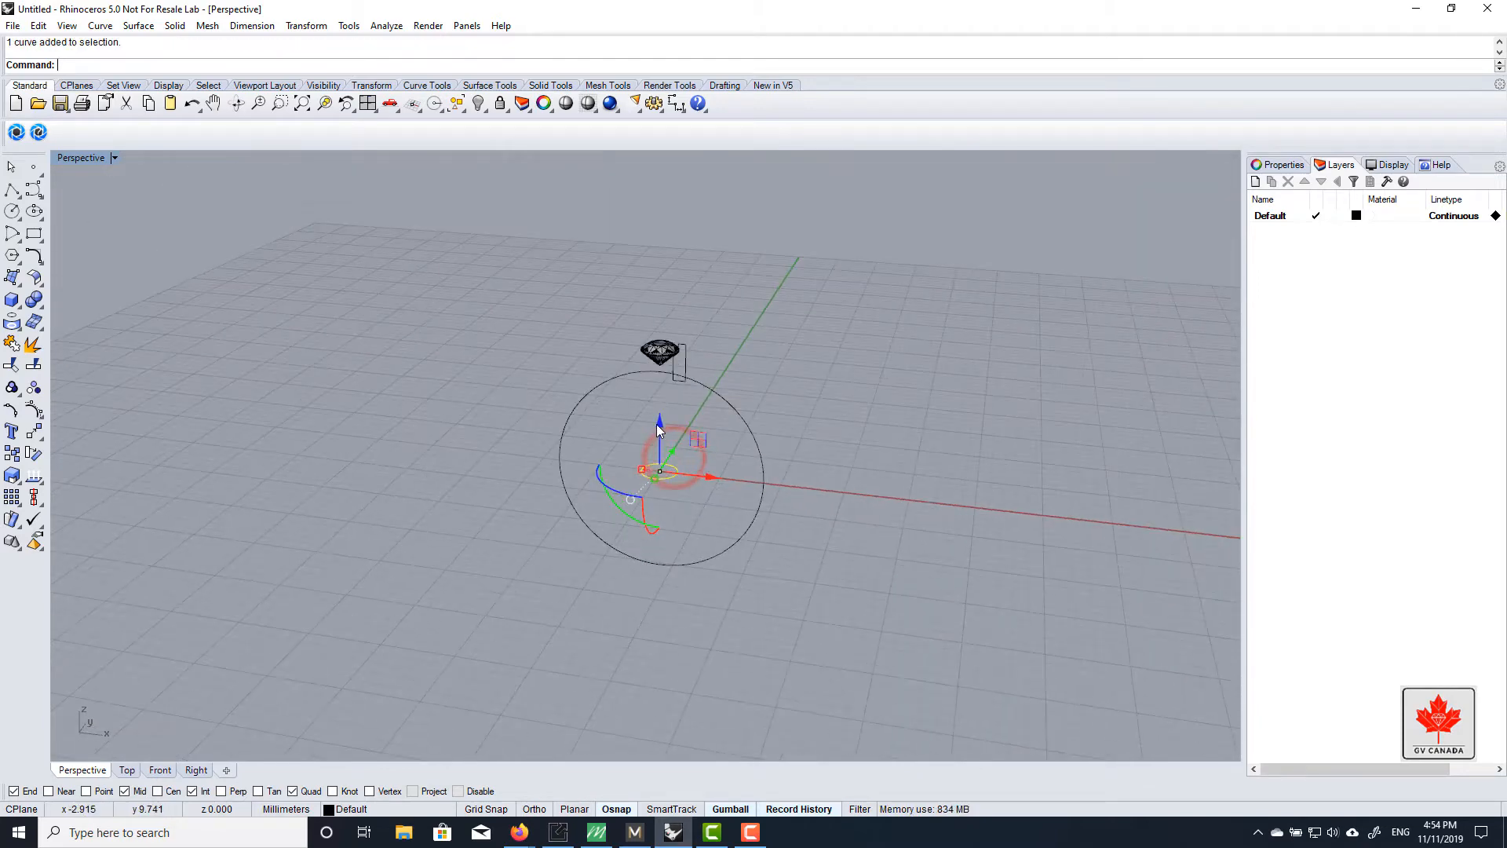
pyautogui.moveTo(659, 422); pyautogui.dragTo(663, 302)
pyautogui.scroll(6, 666, 375)
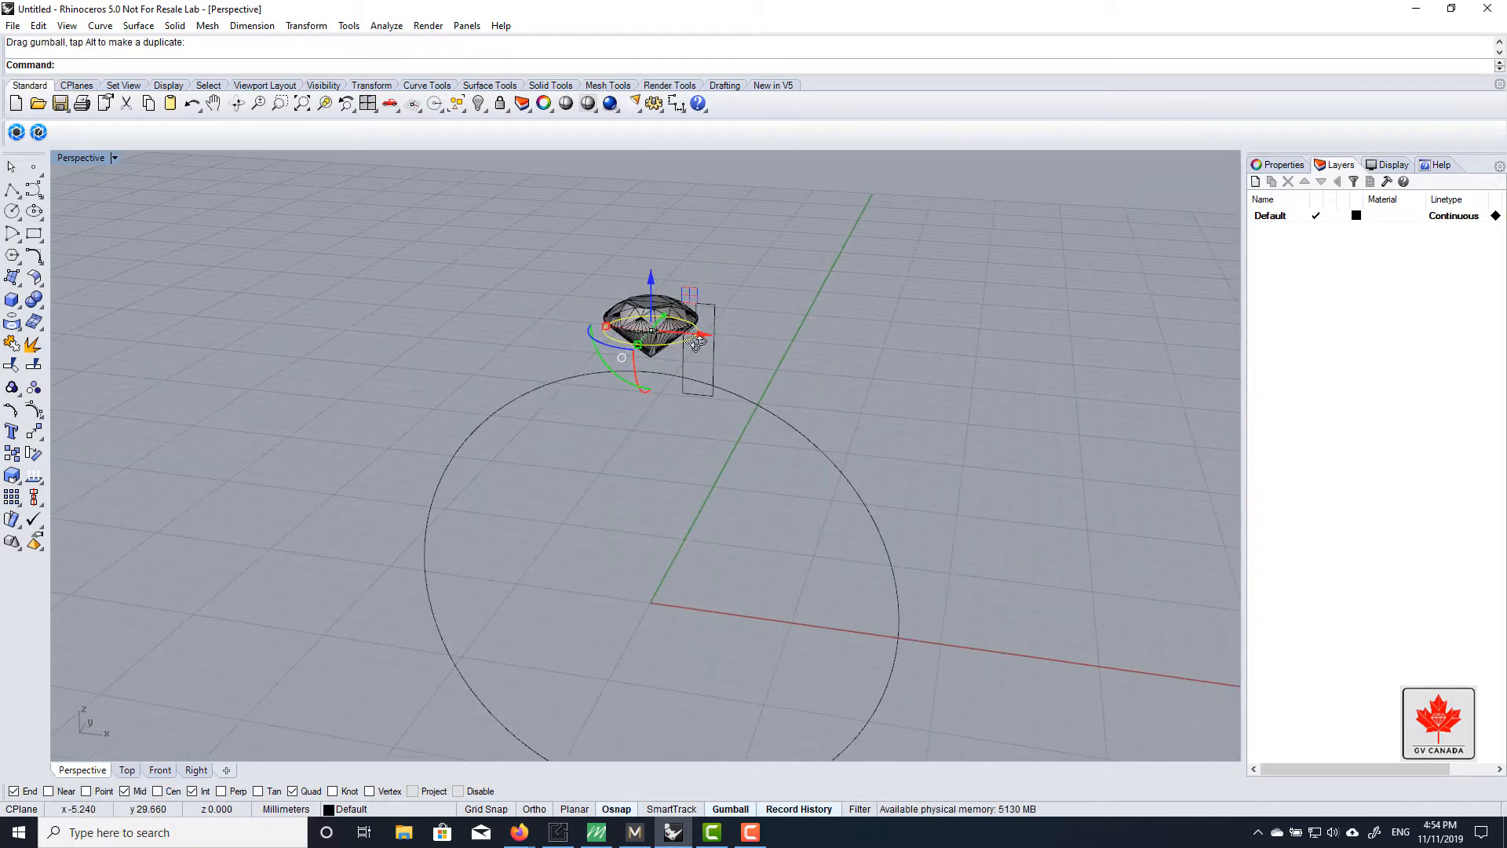
# Examine how the small circle and the closed profile fit around the gem, selecting each and viewing them from the side and above
pyautogui.moveTo(670, 375); pyautogui.dragTo(722, 389, button='right')
pyautogui.scroll(4, 642, 414)
pyautogui.click(814, 307)
pyautogui.scroll(3, 726, 322)
pyautogui.click(736, 314)
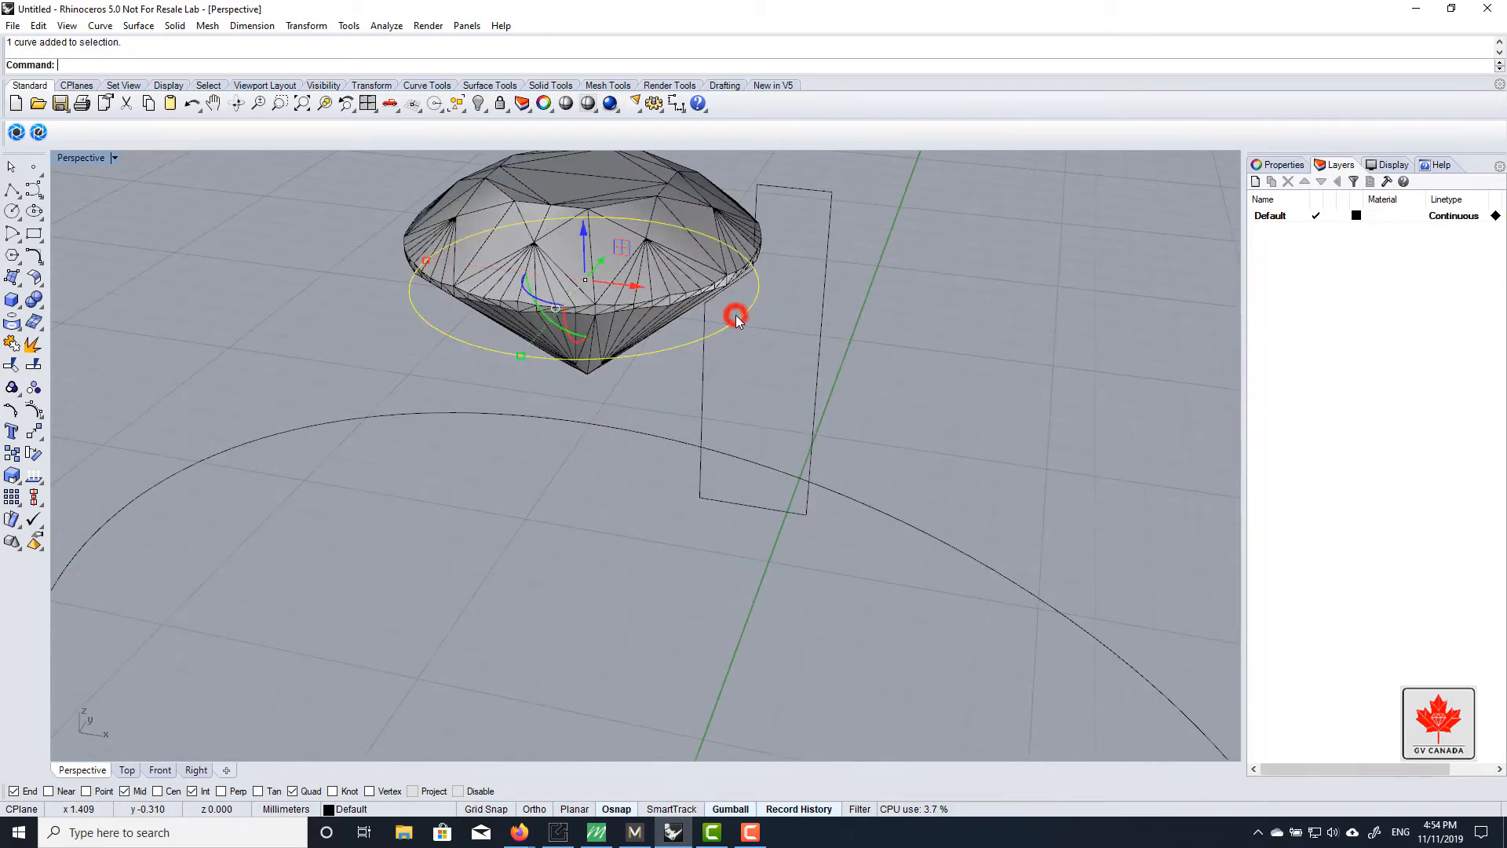
pyautogui.scroll(-3, 736, 317)
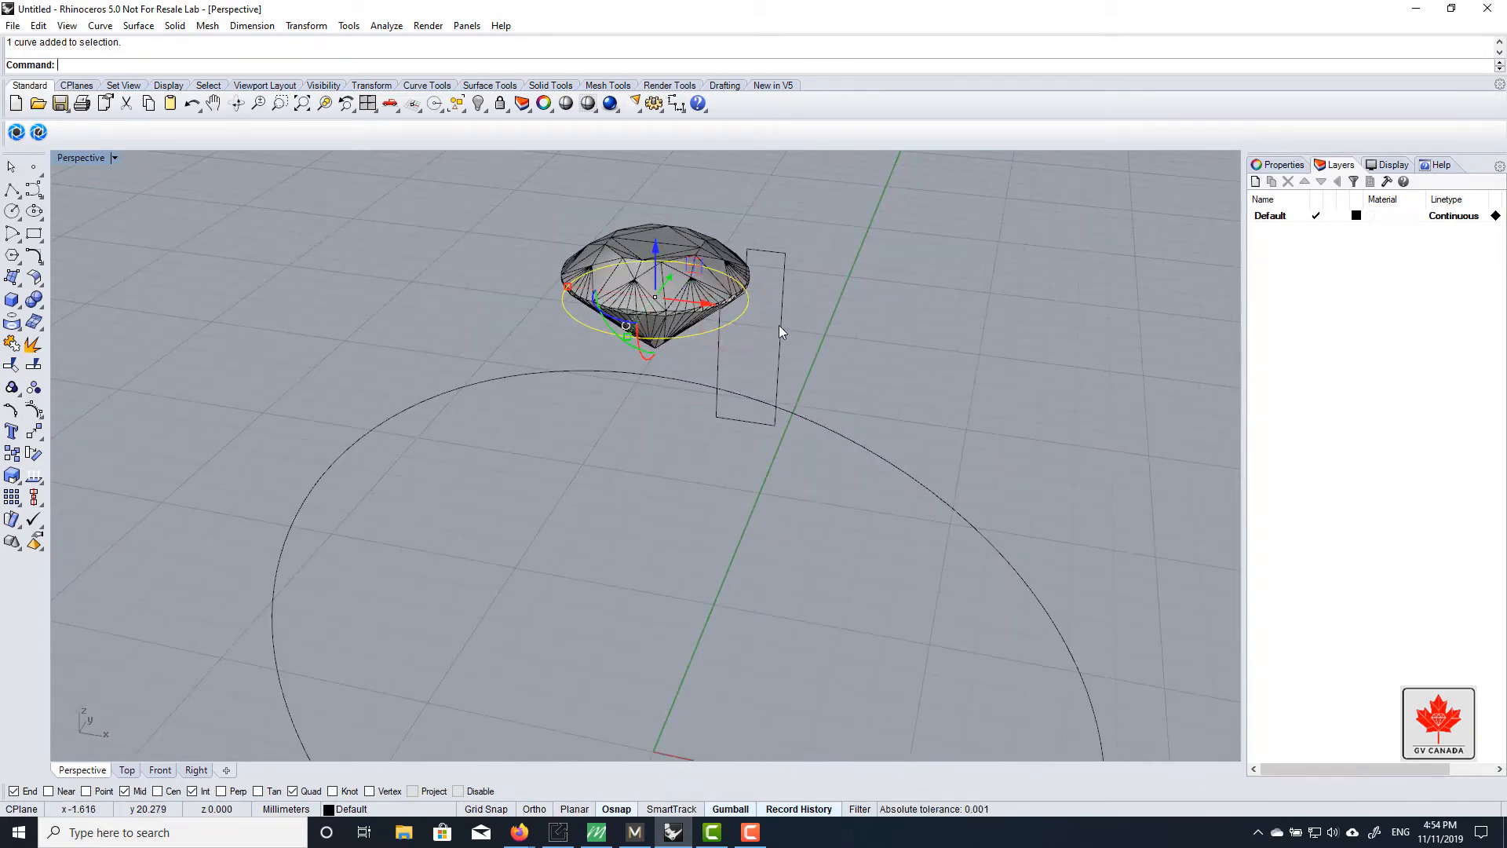
pyautogui.click(779, 325)
pyautogui.moveTo(799, 324); pyautogui.dragTo(813, 275, button='right')
pyautogui.scroll(5, 749, 314)
pyautogui.moveTo(749, 323); pyautogui.dragTo(711, 312, button='right')
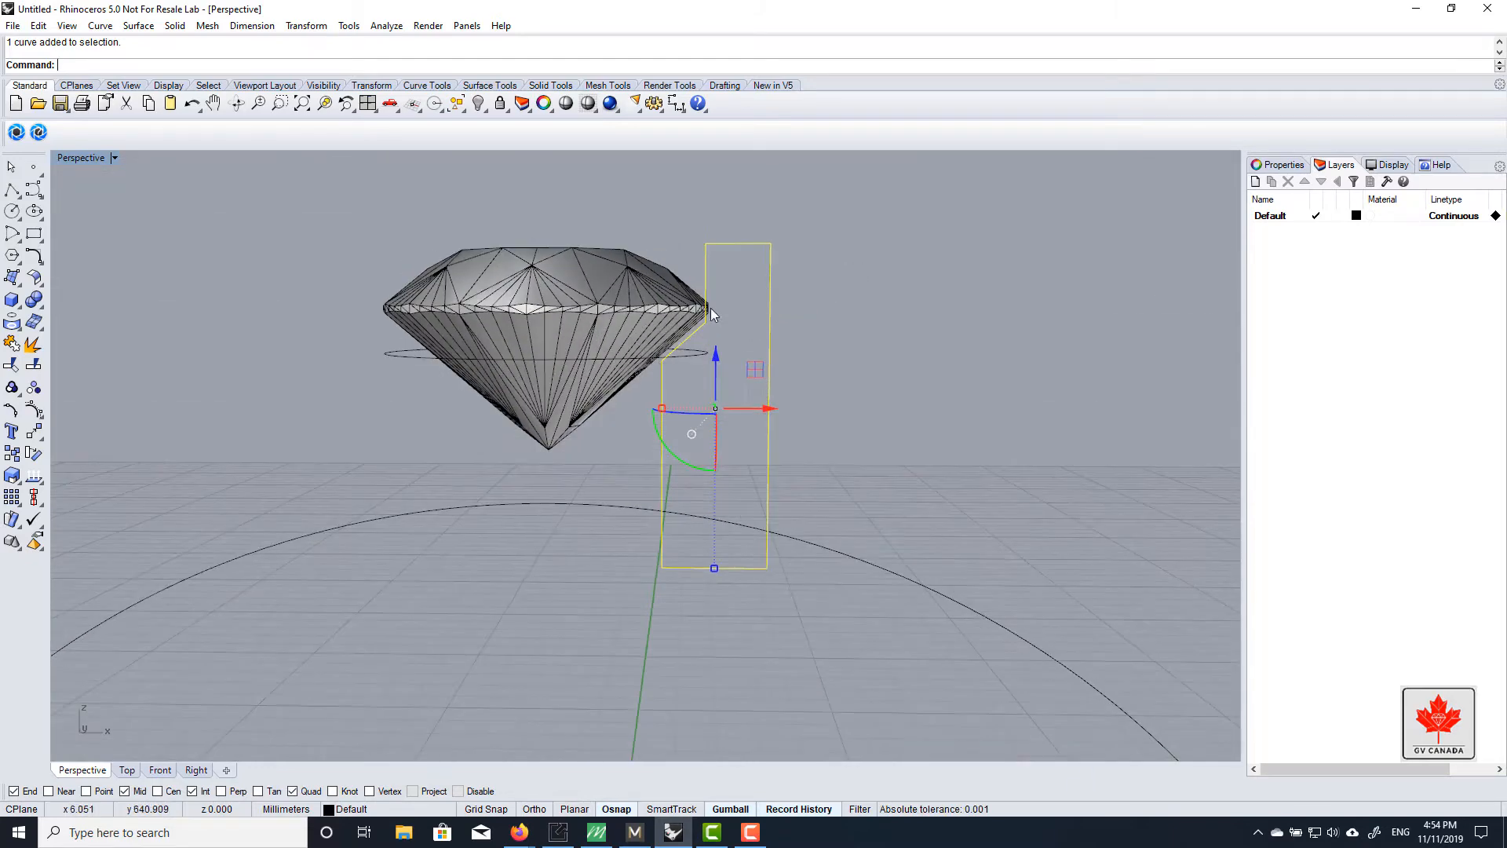
pyautogui.moveTo(736, 383); pyautogui.dragTo(774, 376, button='right')
pyautogui.scroll(4, 775, 323)
pyautogui.scroll(-3, 778, 405)
pyautogui.scroll(-5, 755, 368)
pyautogui.scroll(5, 736, 373)
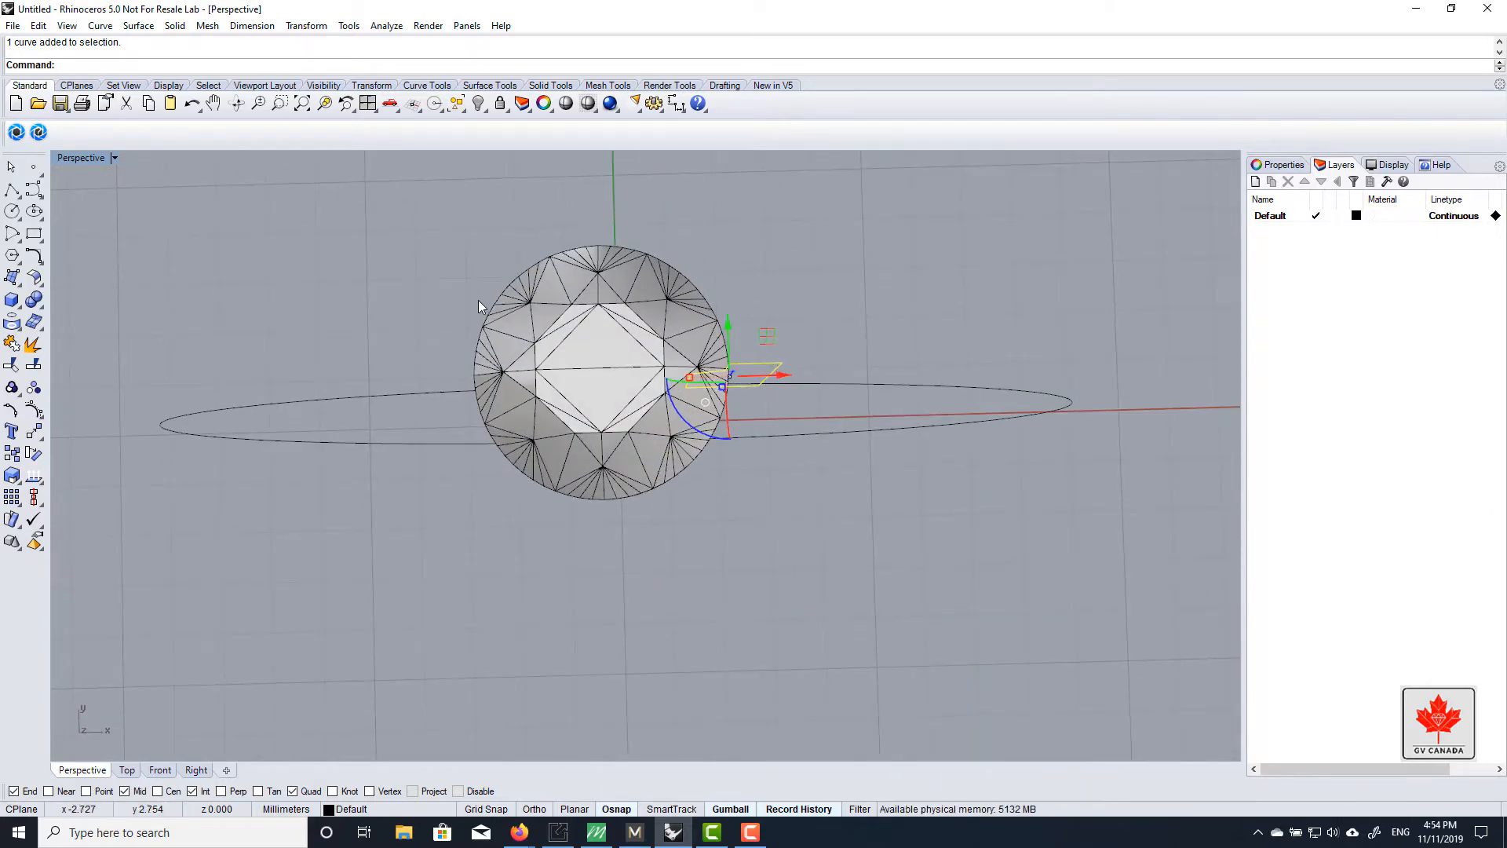
pyautogui.moveTo(582, 296); pyautogui.dragTo(701, 373, button='right')
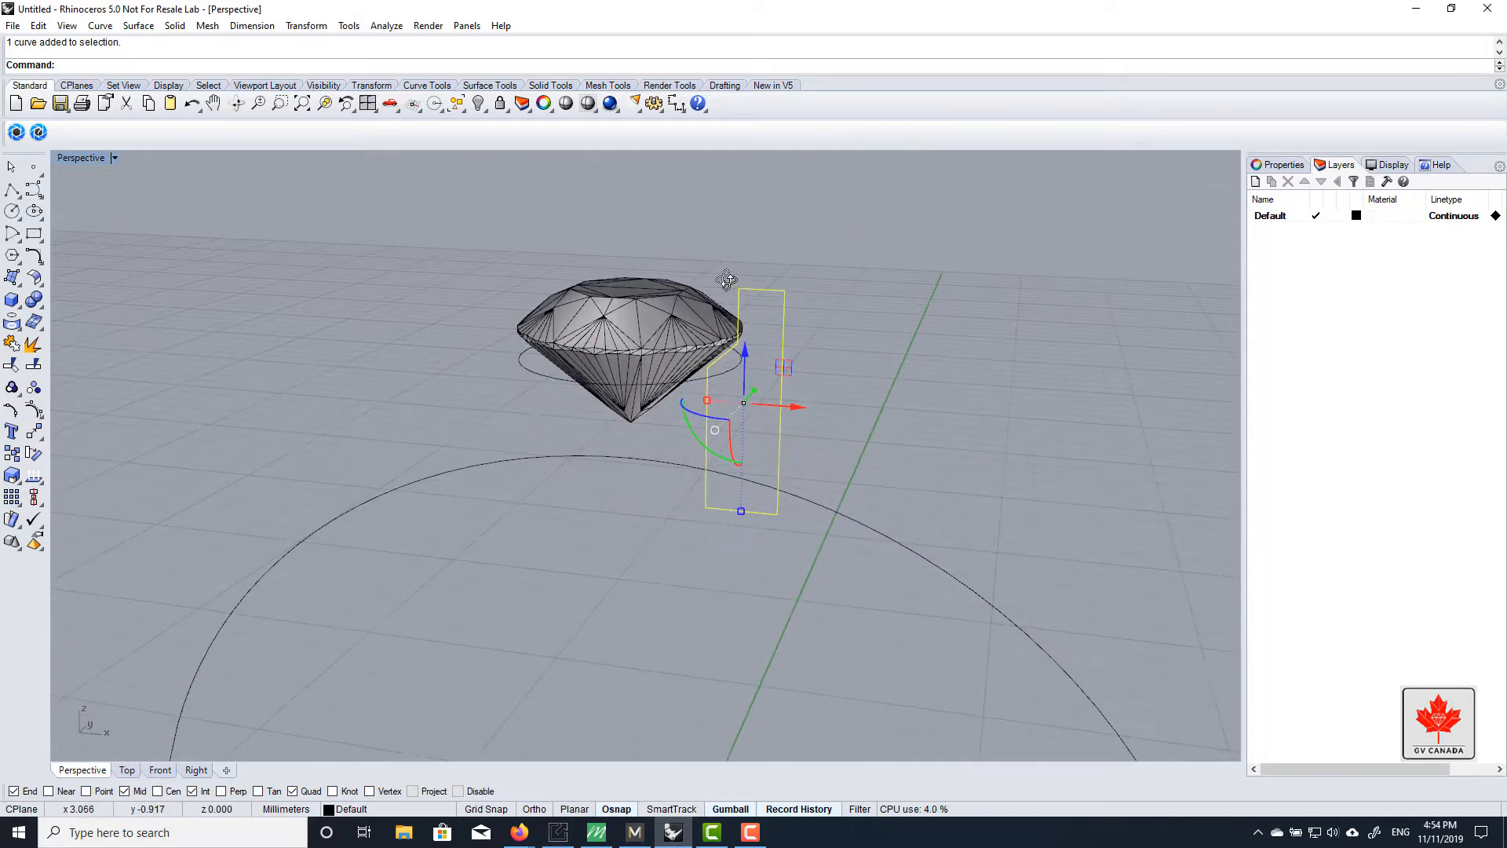
pyautogui.scroll(4, 743, 383)
# Sweep the closed profile around the small circle under the girdle with Sweep1, using the Freeform style without simplifying the cross section
pyautogui.click(963, 347)
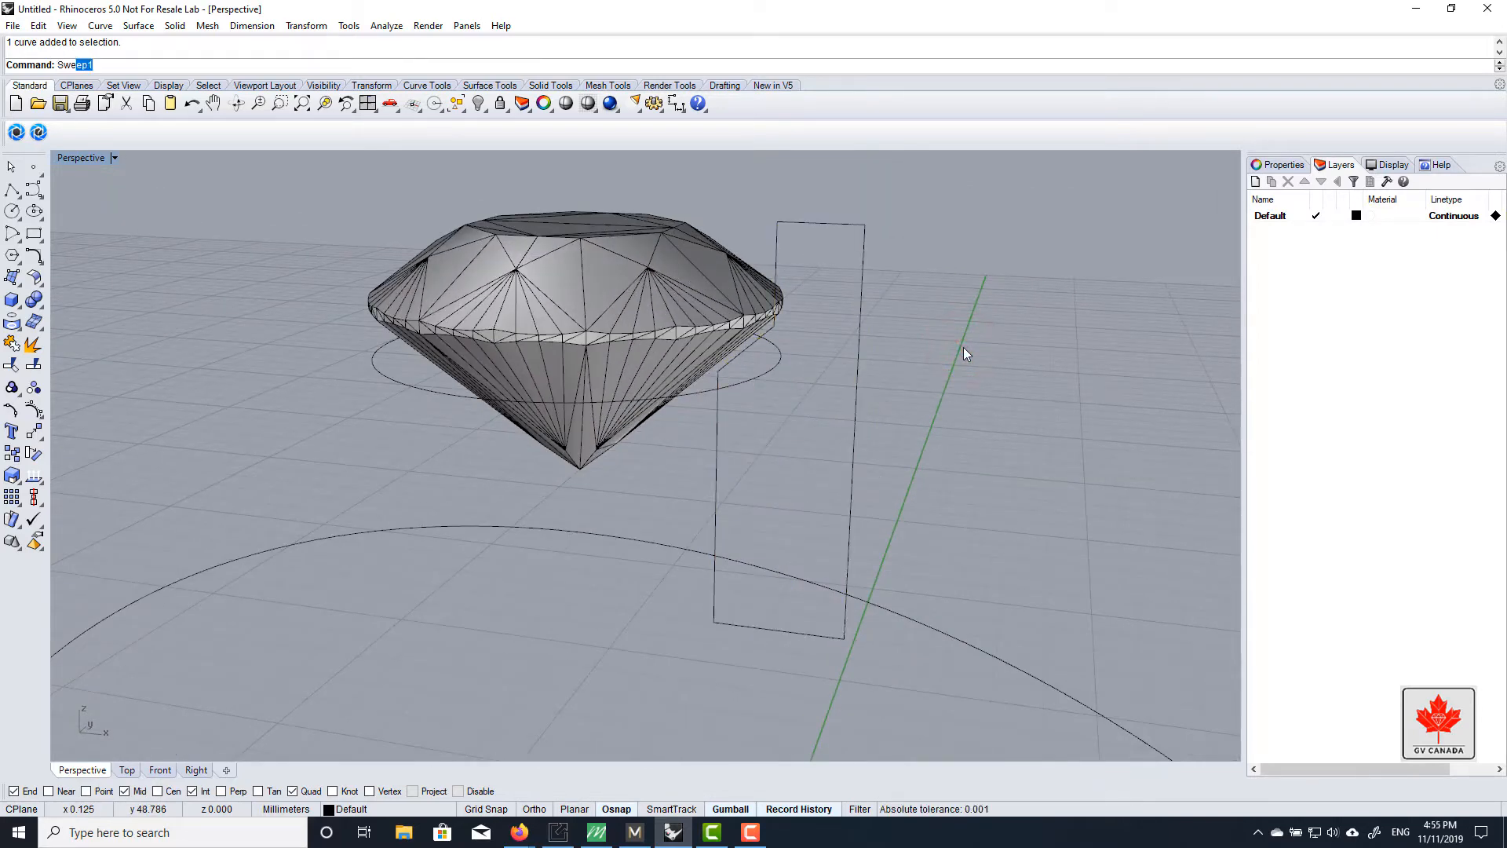
pyautogui.write('1')
pyautogui.press('Return')
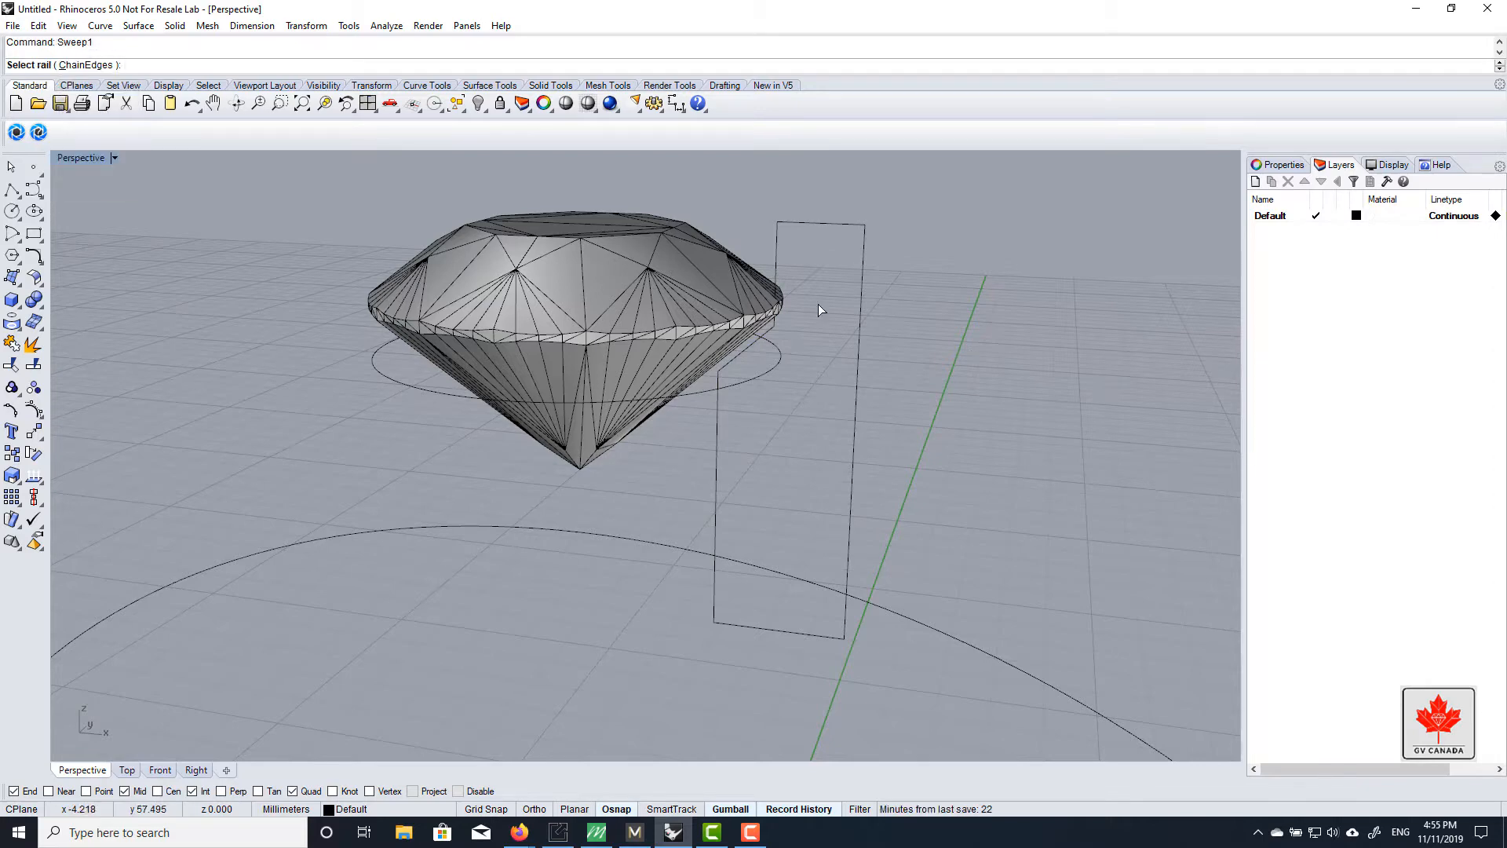
pyautogui.click(765, 373)
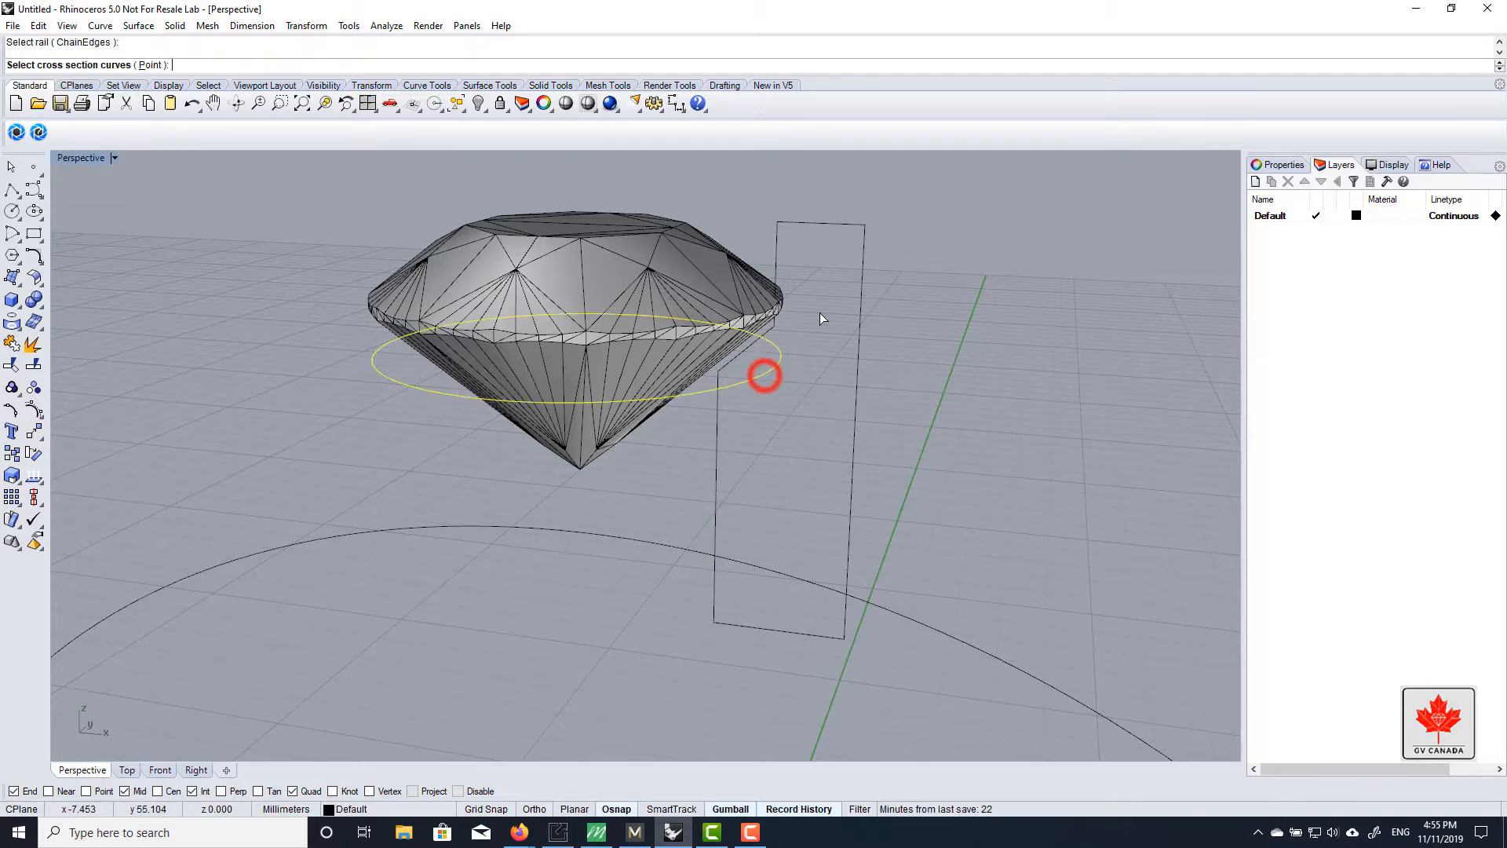
pyautogui.moveTo(818, 314); pyautogui.dragTo(894, 320, button='right')
pyautogui.click(860, 363)
pyautogui.press('Return')
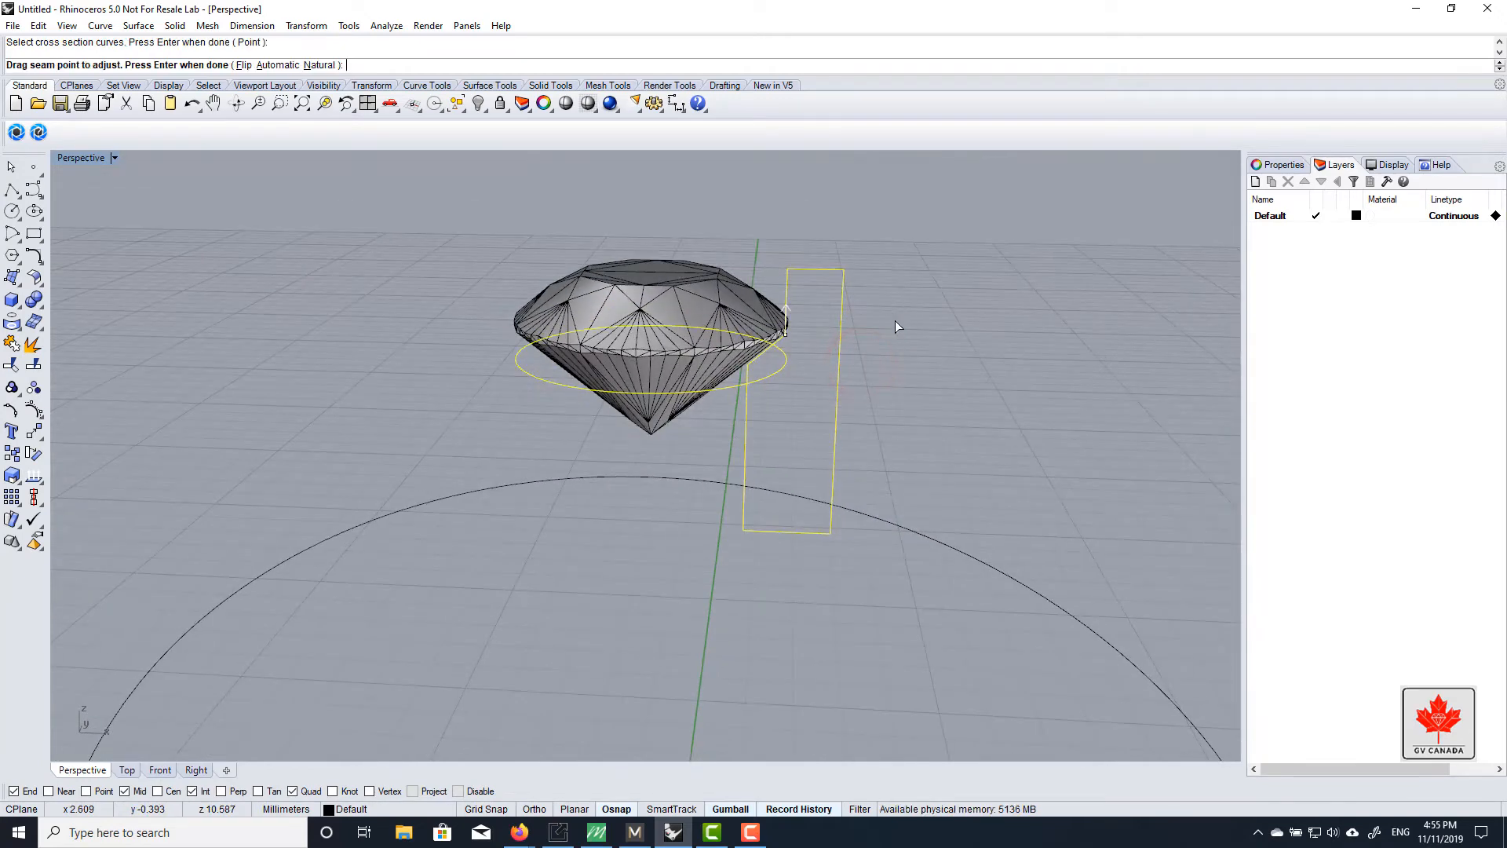
pyautogui.press('Return')
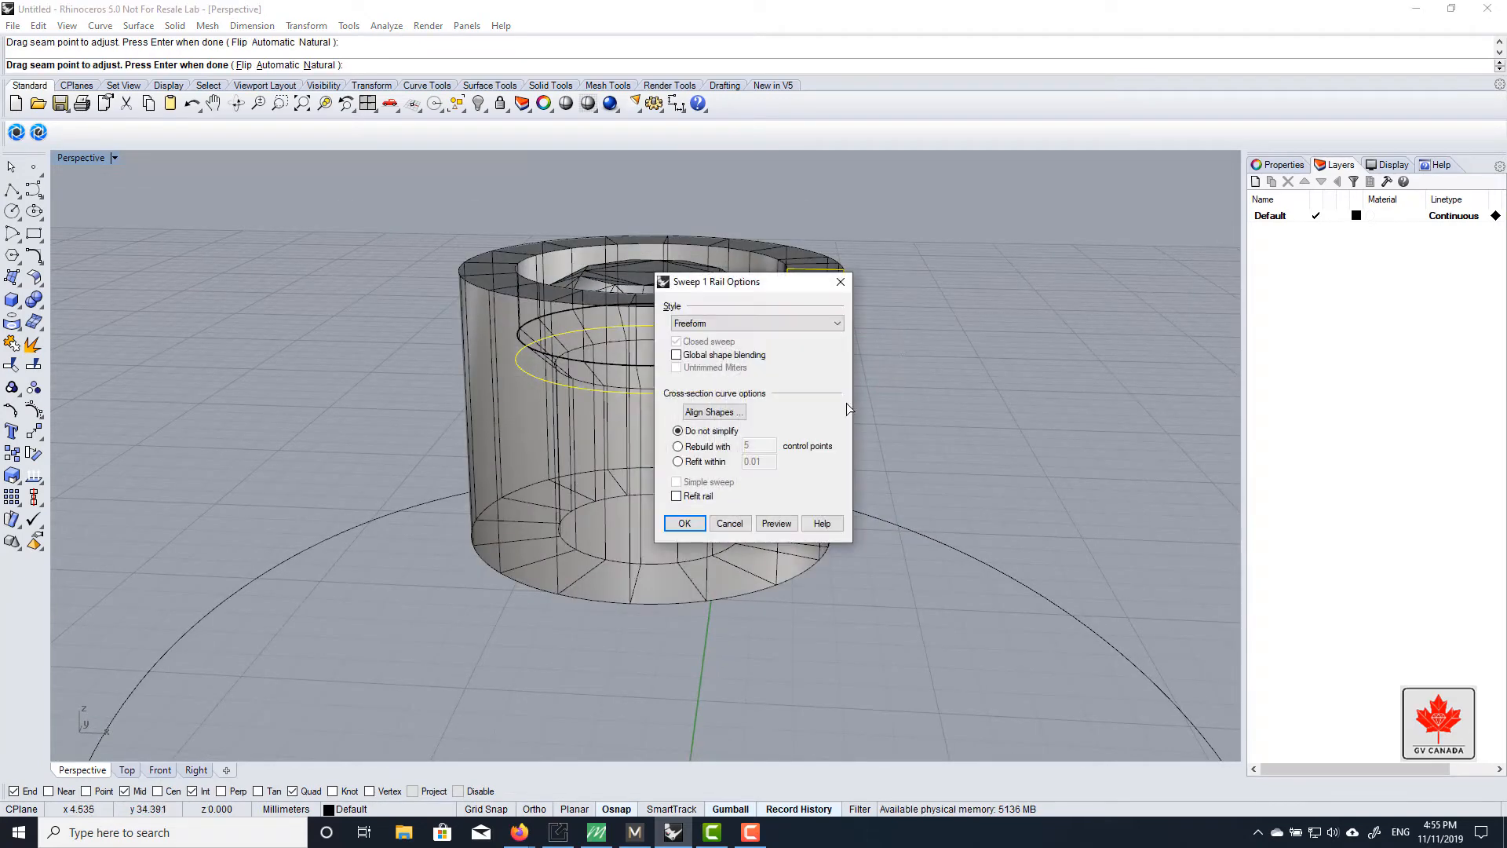
pyautogui.click(690, 522)
# Delete the swept bezel around the gem, leaving the rail circle and profile curves
pyautogui.moveTo(939, 333); pyautogui.dragTo(725, 333, button='right')
pyautogui.click(721, 379)
pyautogui.press('Delete')
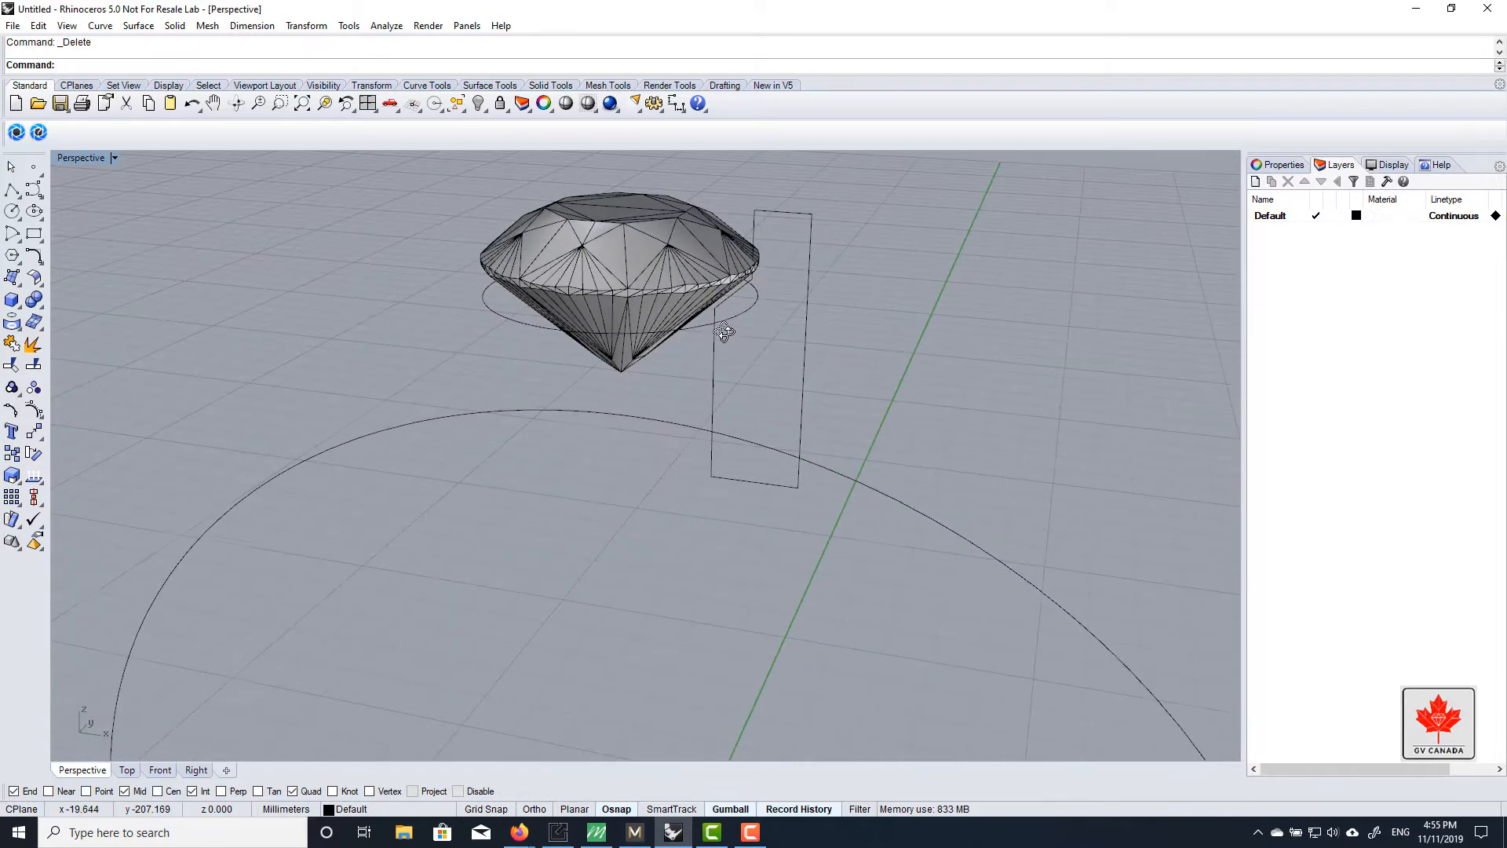
# Select the small circle under the girdle and inspect its position relative to the profile from several angles
pyautogui.moveTo(758, 251); pyautogui.dragTo(768, 299, button='right')
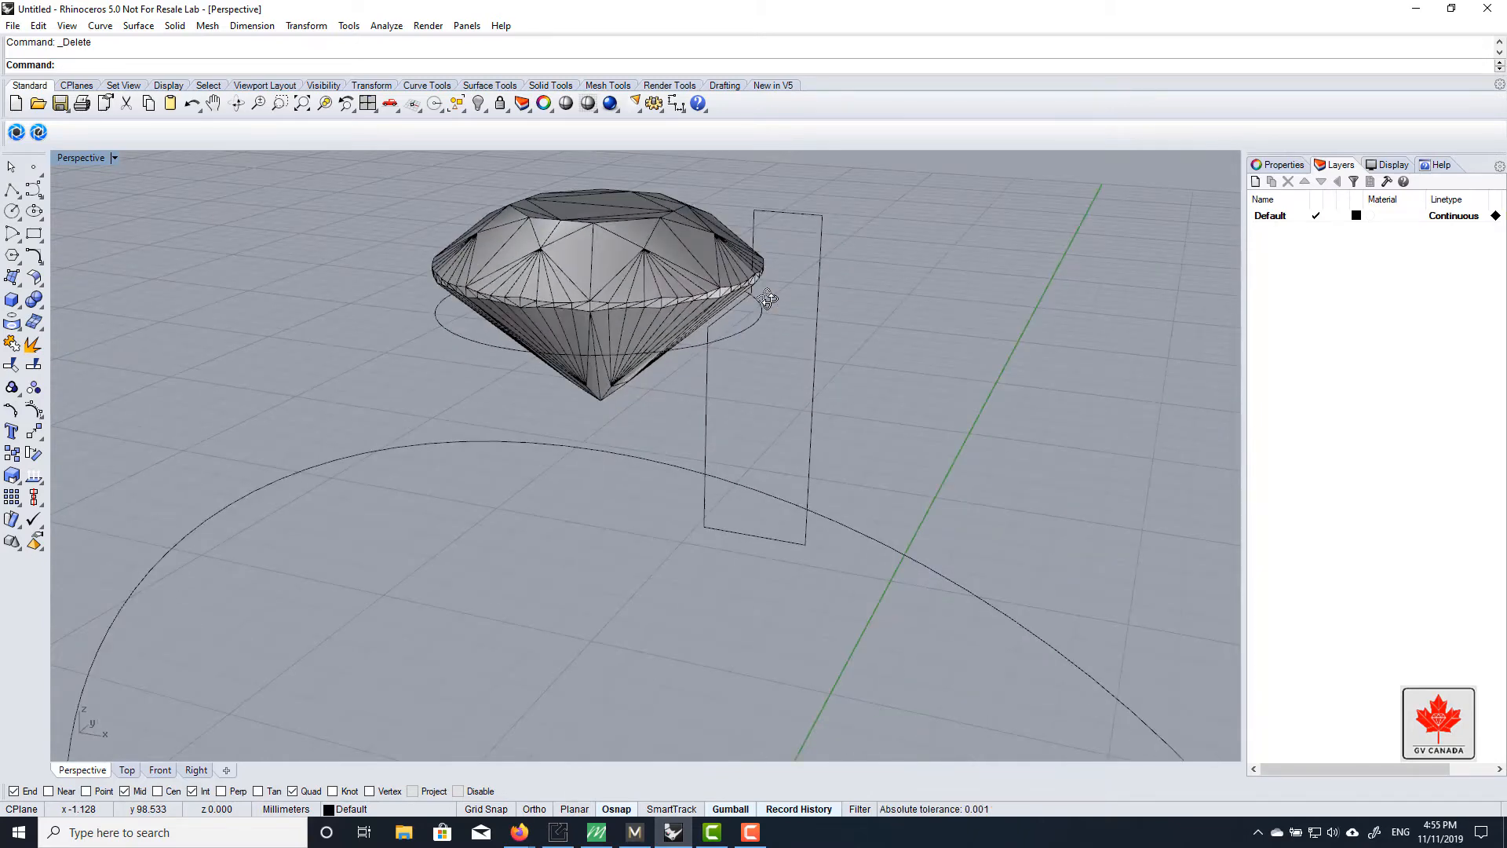
pyautogui.moveTo(768, 299); pyautogui.dragTo(651, 317, button='right')
pyautogui.click(751, 328)
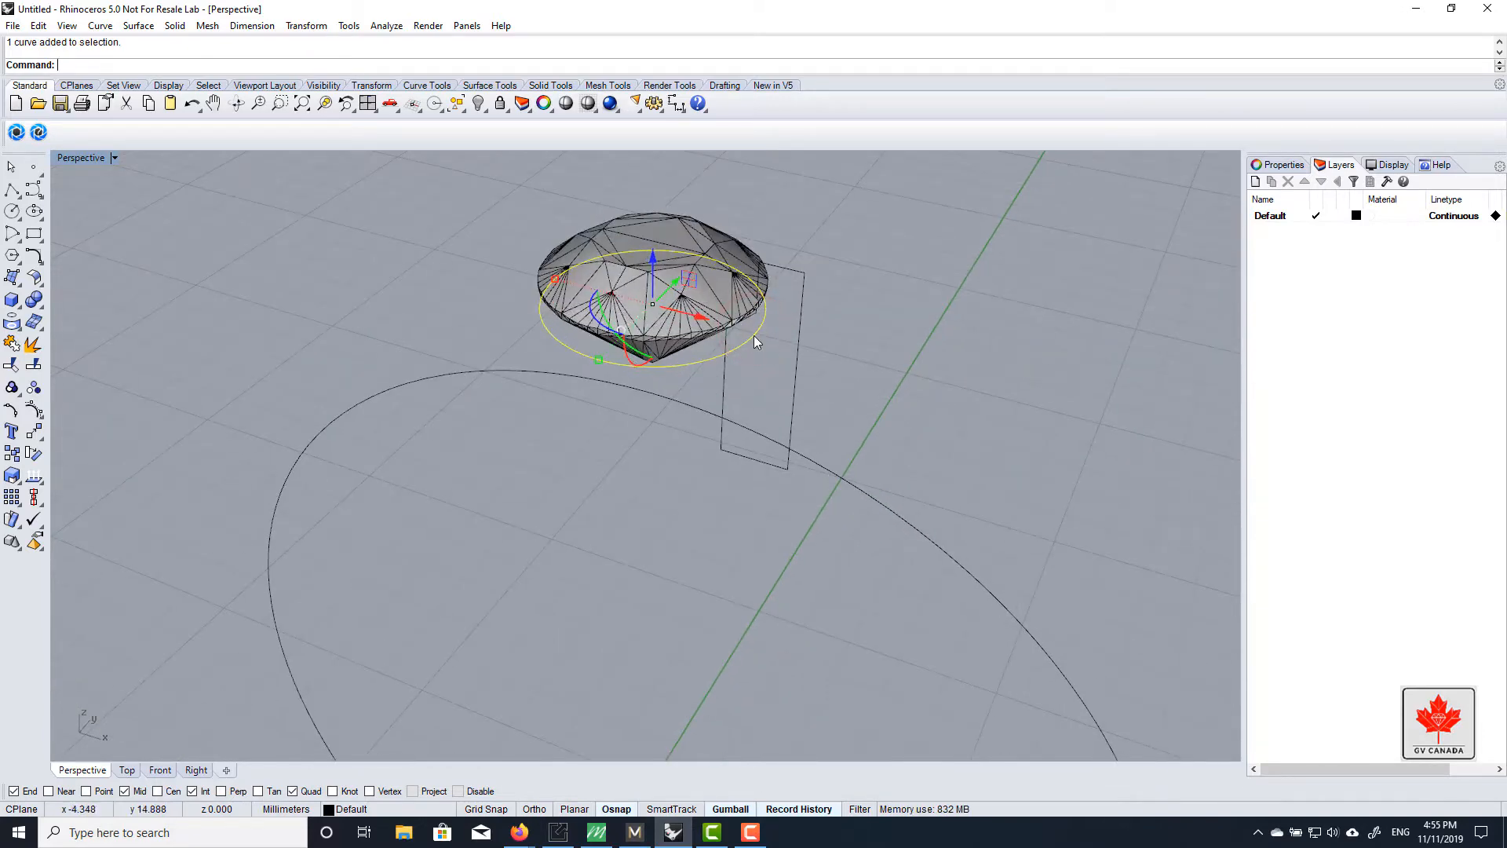
pyautogui.moveTo(754, 340); pyautogui.dragTo(810, 400, button='right')
pyautogui.moveTo(807, 359)
pyautogui.mouseDown(button='right')
pyautogui.moveTo(798, 240)
pyautogui.moveTo(793, 342)
pyautogui.mouseUp(button='right')
pyautogui.scroll(4, 813, 352)
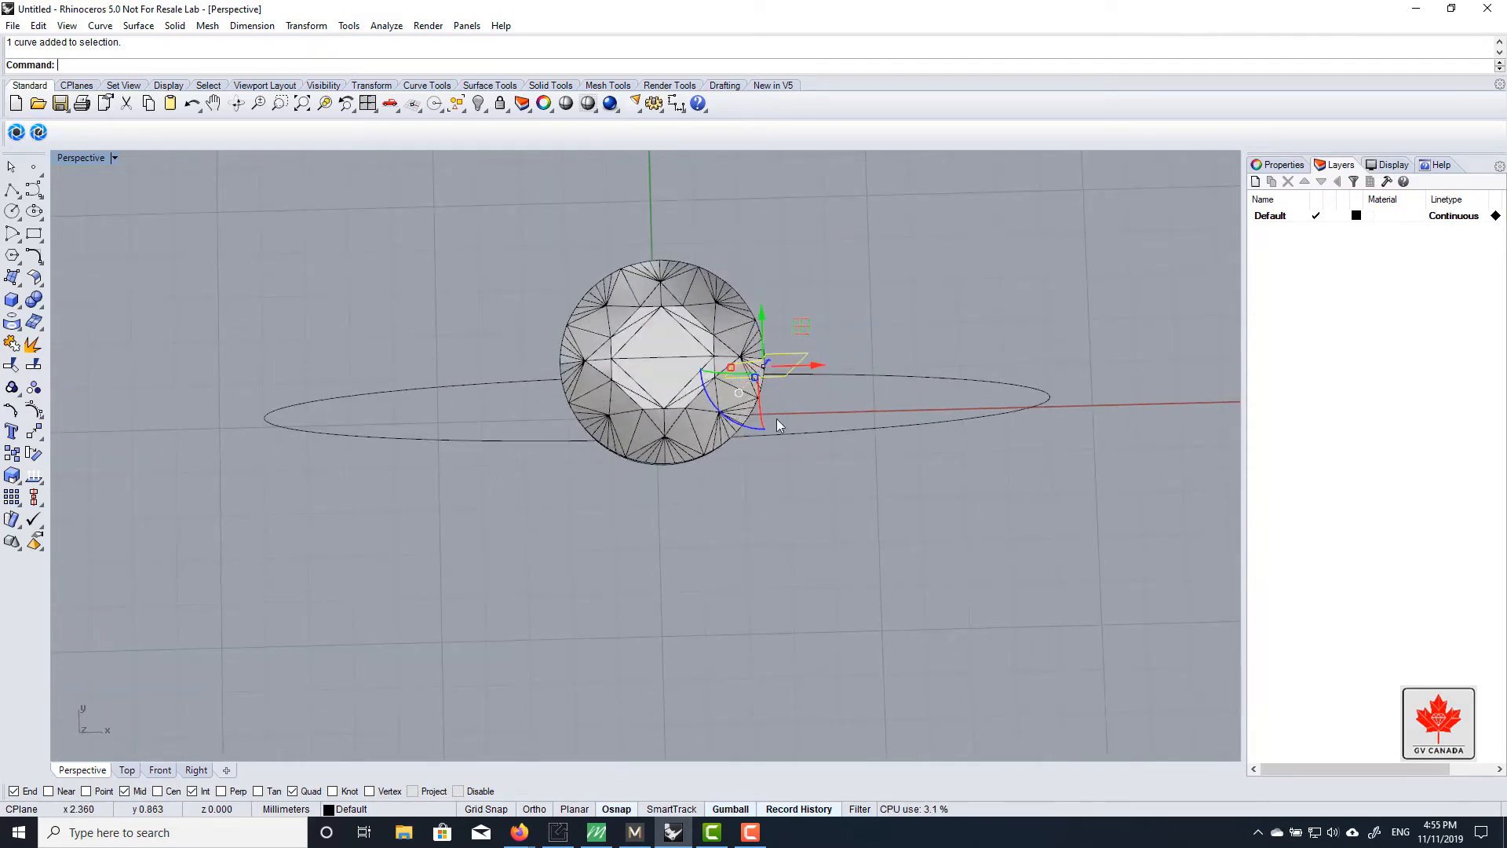
# Sweep the closed profile around the small circle under the girdle with Sweep1 to rebuild the bezel
pyautogui.moveTo(777, 425); pyautogui.dragTo(750, 382, button='right')
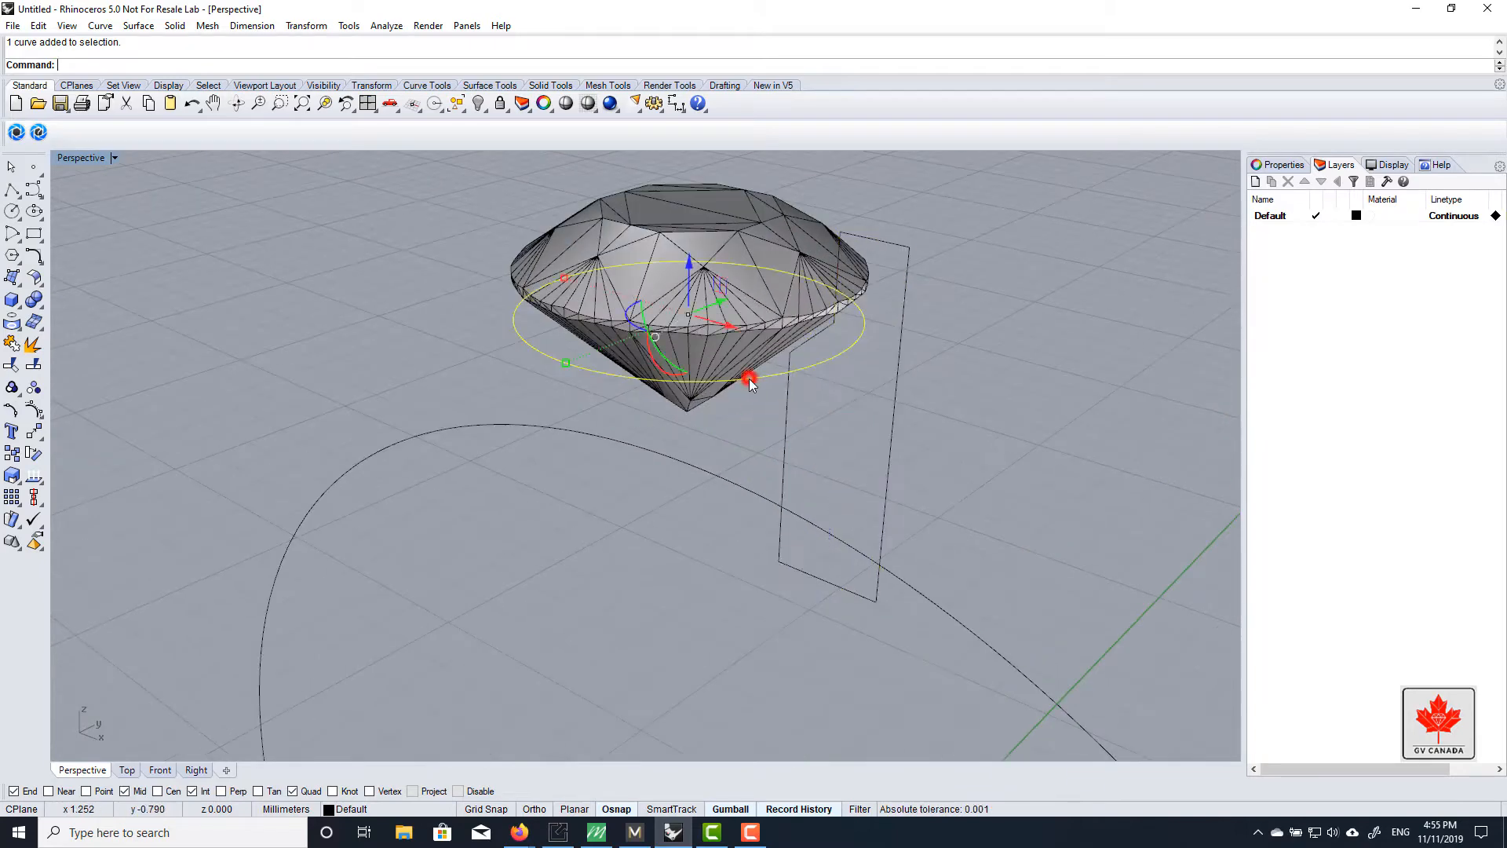
pyautogui.click(988, 423)
pyautogui.write('sweep1')
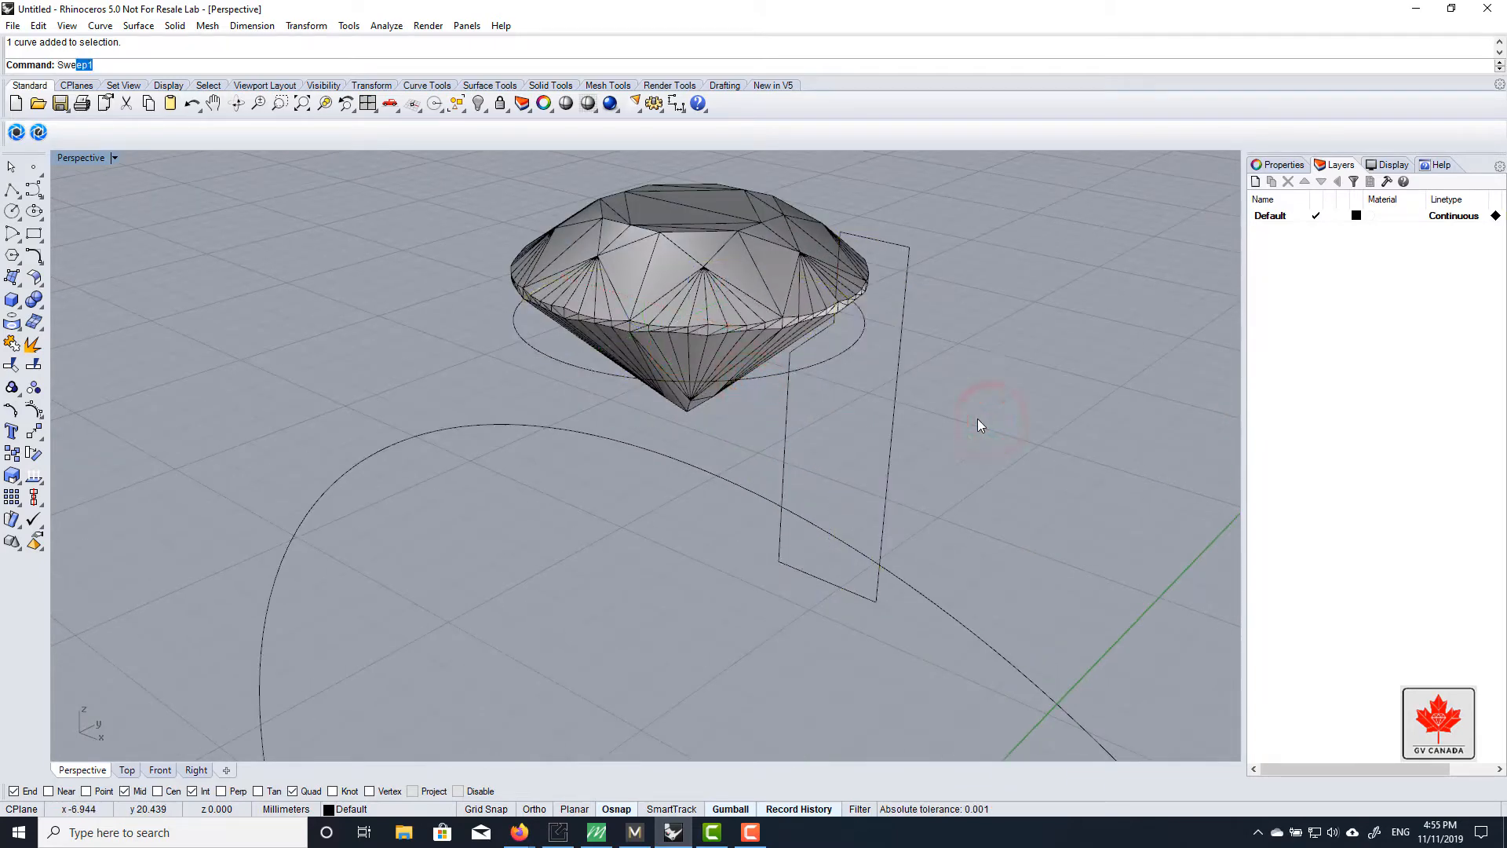
pyautogui.press('Return')
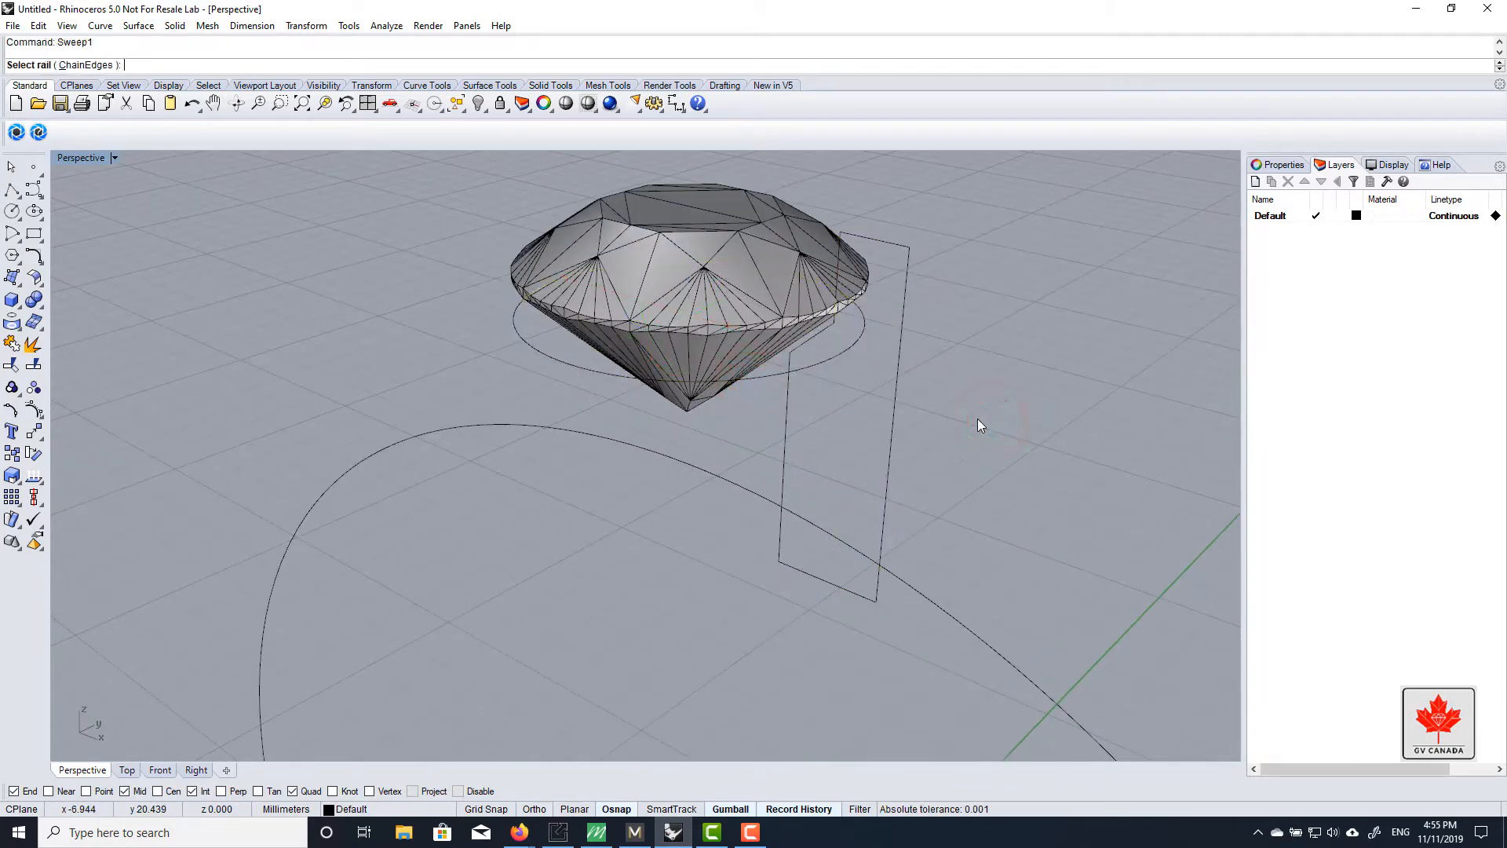
pyautogui.click(836, 358)
pyautogui.moveTo(834, 356); pyautogui.dragTo(868, 363, button='right')
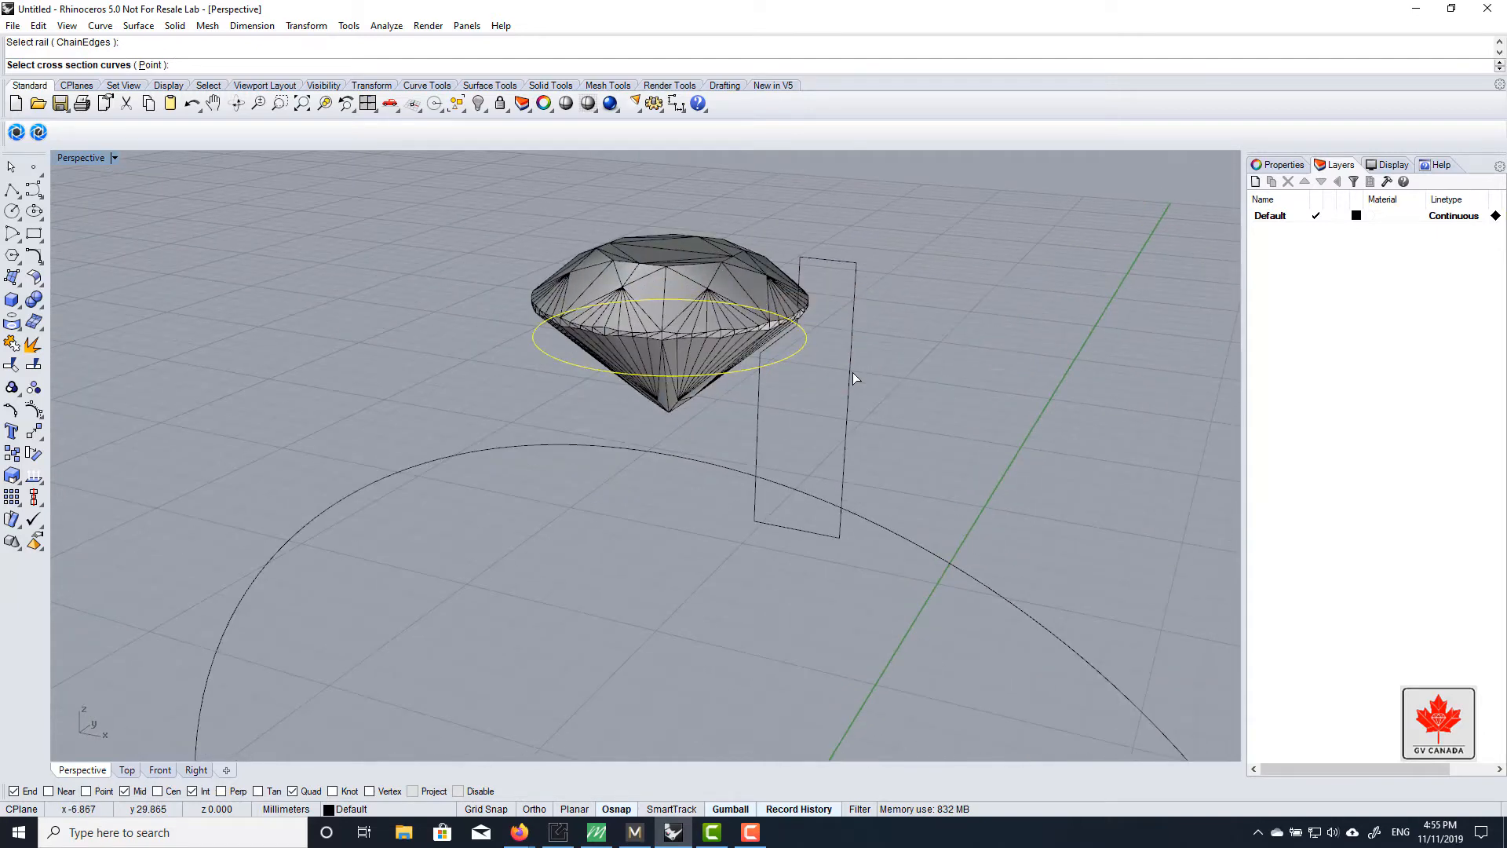
pyautogui.click(854, 374)
pyautogui.press('Return')
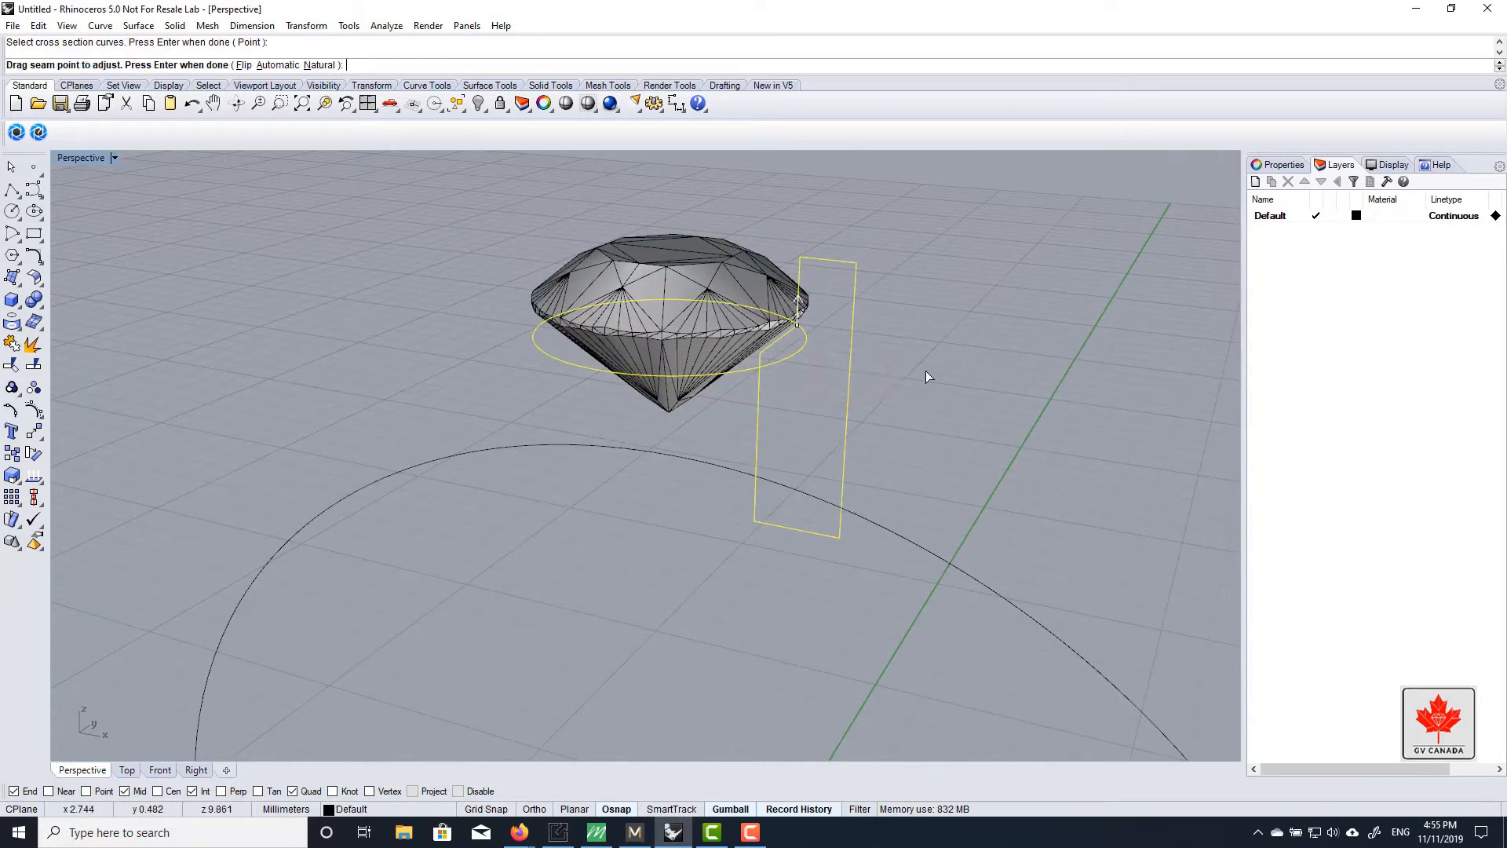
pyautogui.press('Return')
pyautogui.click(685, 523)
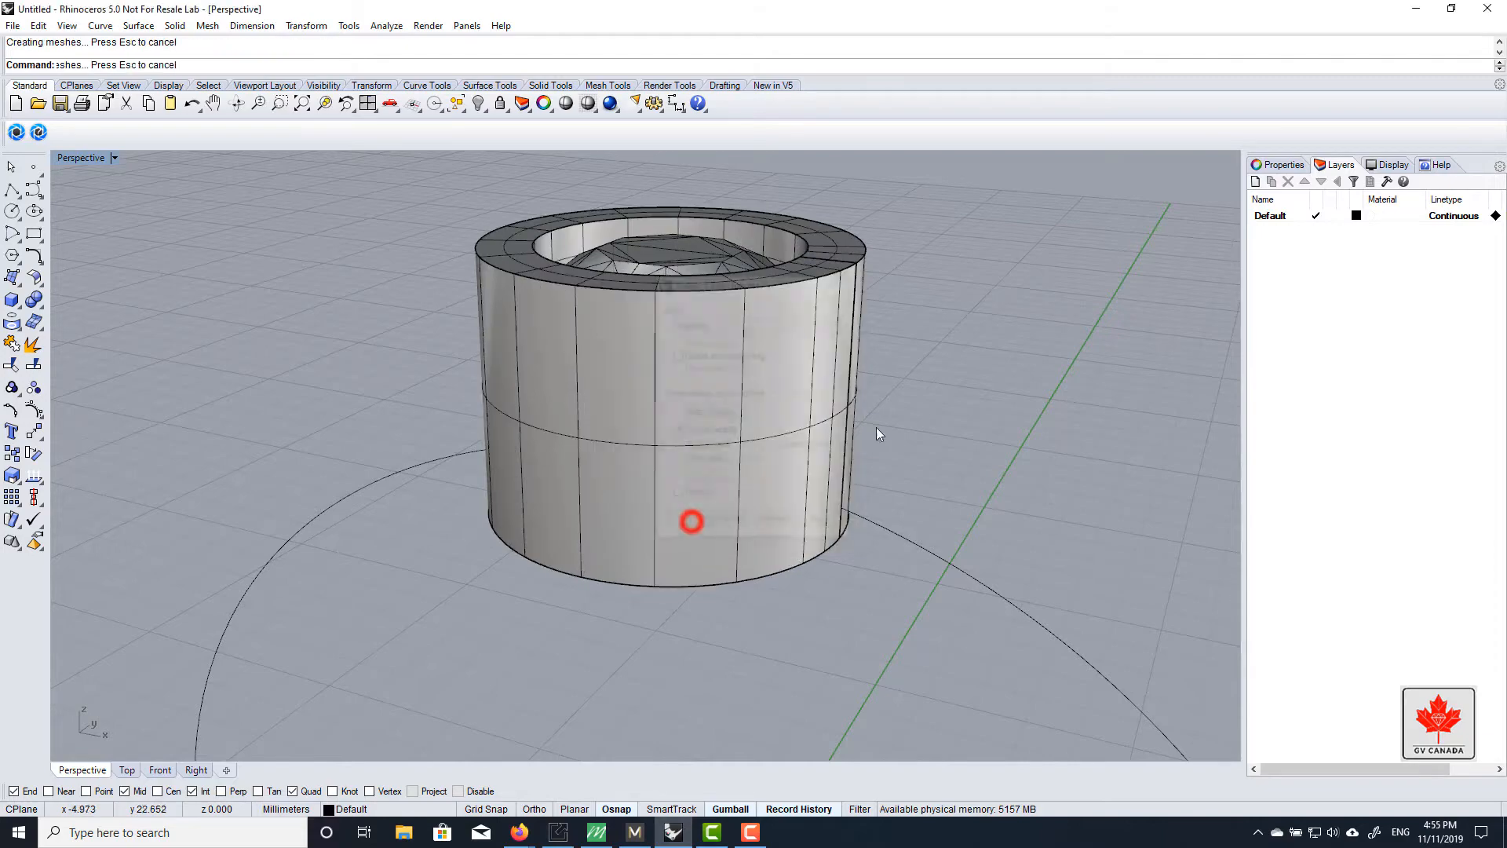
# Select the gem and its bezel together in the Front view
pyautogui.moveTo(942, 397); pyautogui.dragTo(782, 328, button='right')
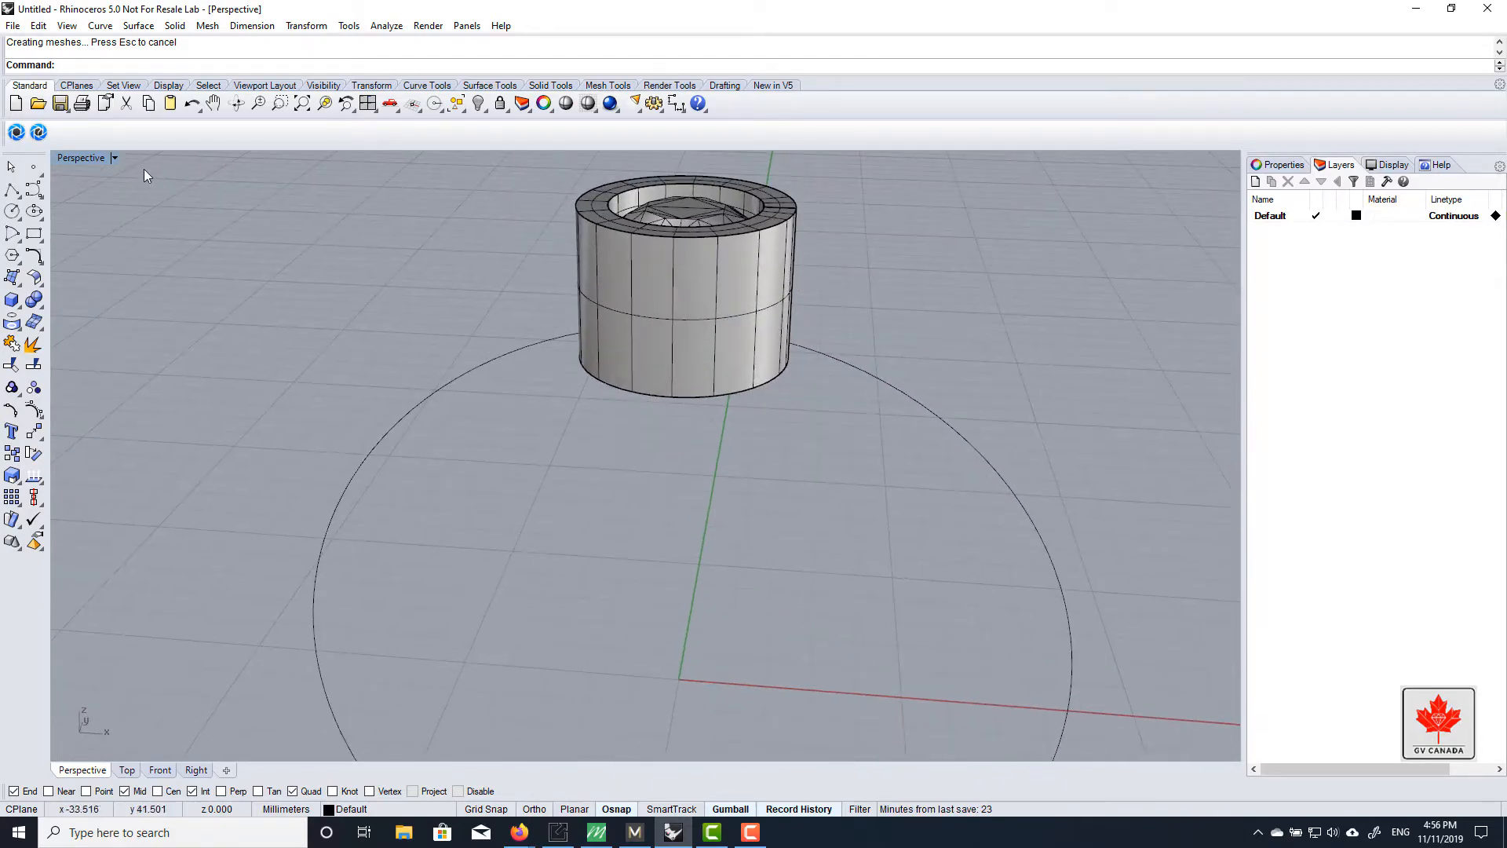
pyautogui.doubleClick(91, 162)
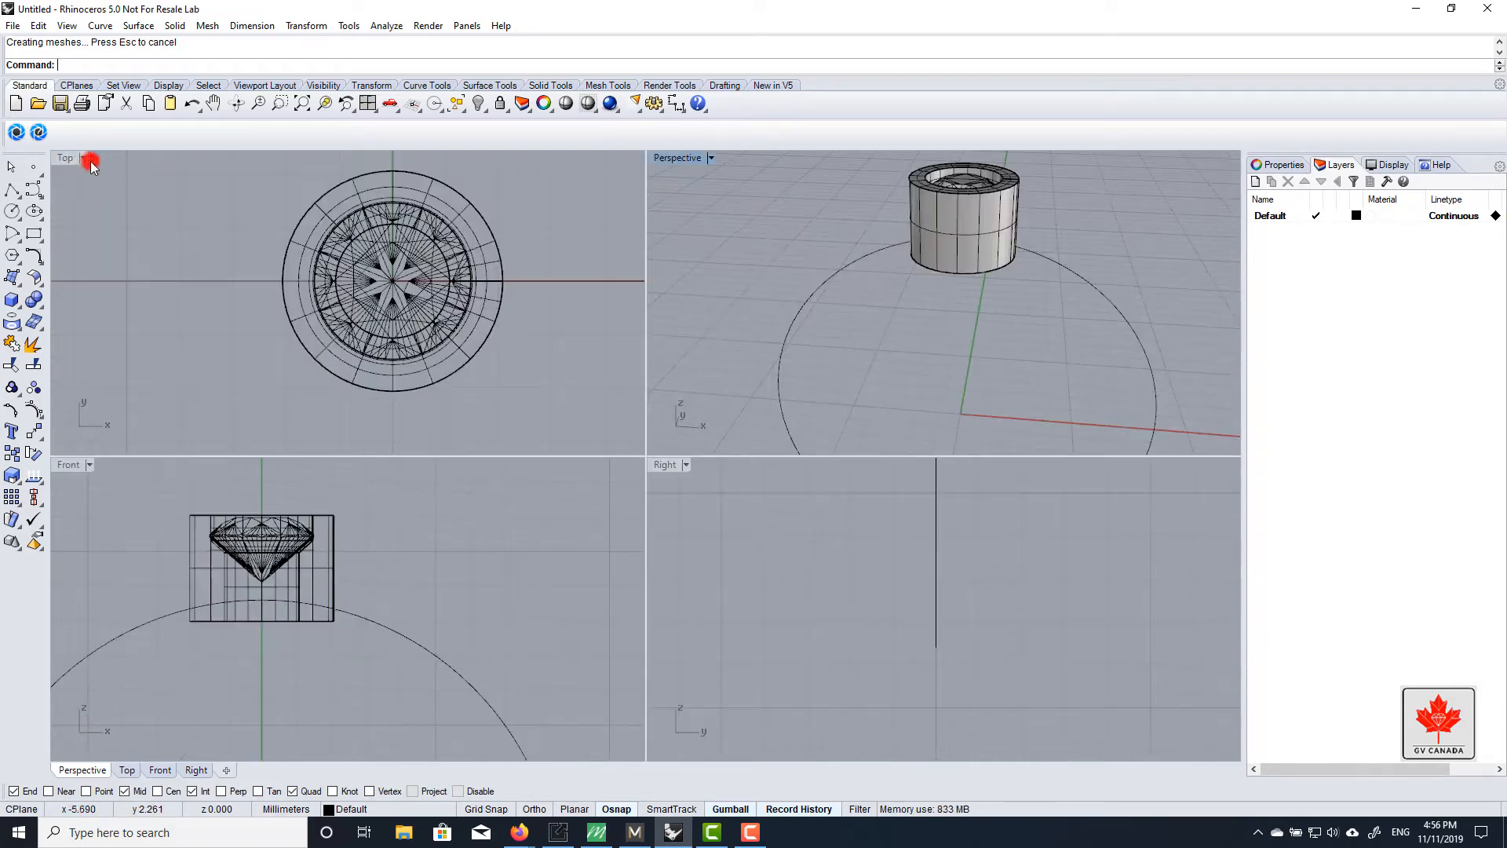
pyautogui.doubleClick(69, 466)
pyautogui.scroll(-5, 483, 413)
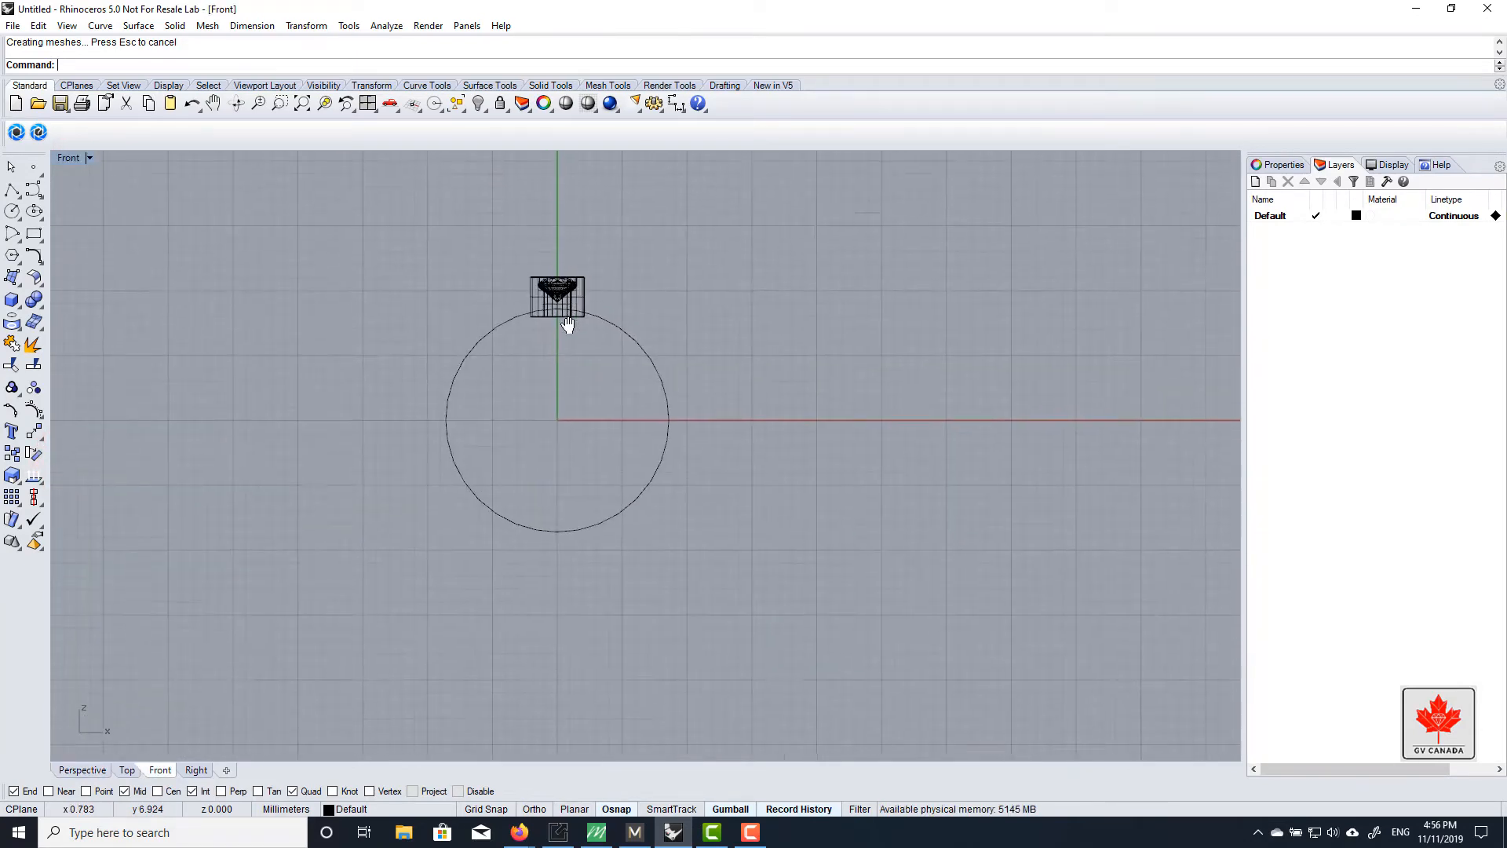
pyautogui.scroll(4, 536, 340)
pyautogui.scroll(4, 565, 262)
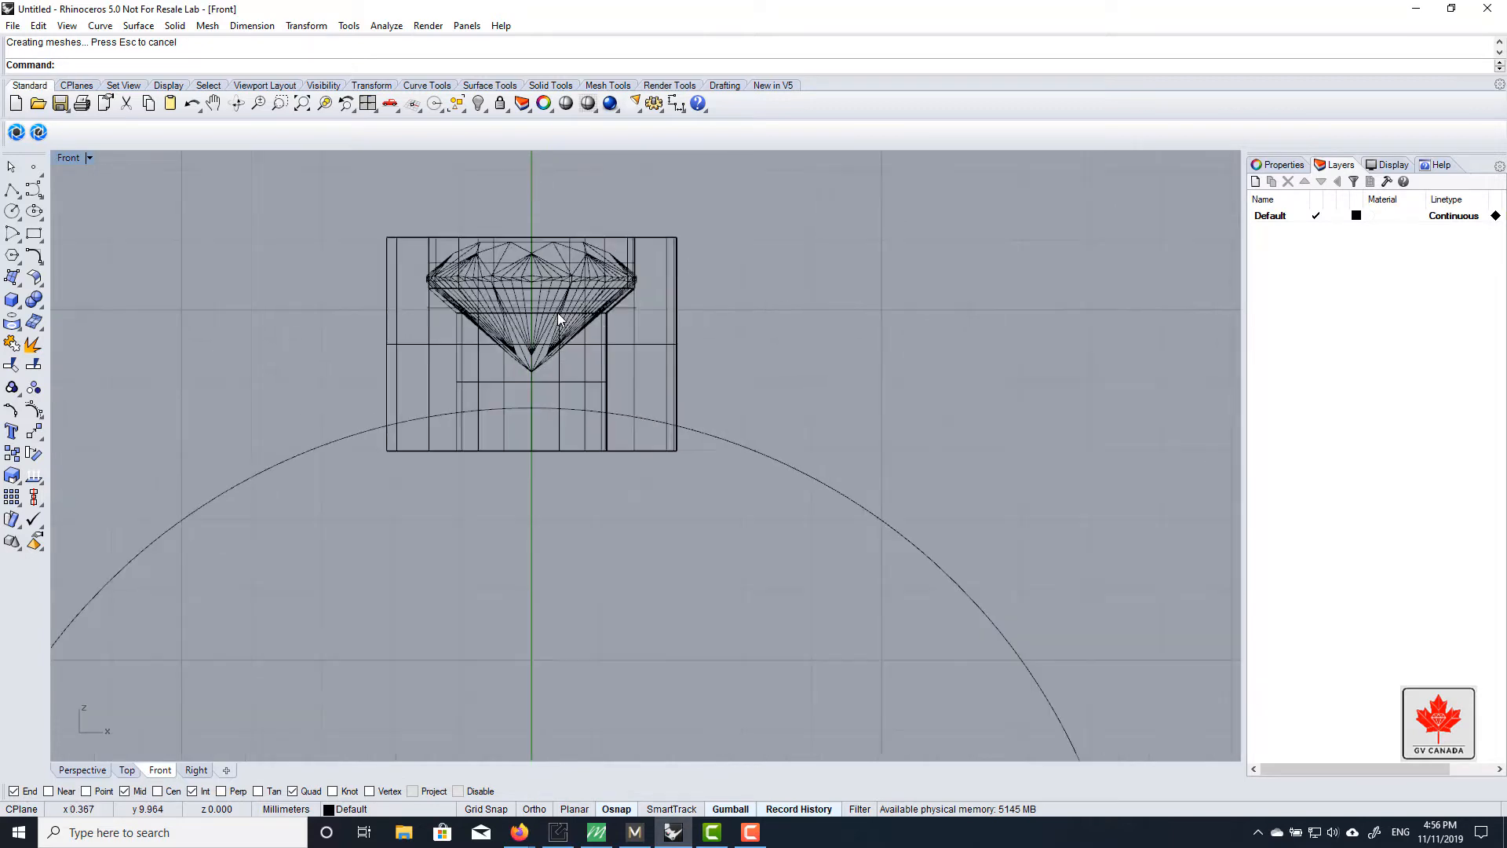
pyautogui.click(565, 257)
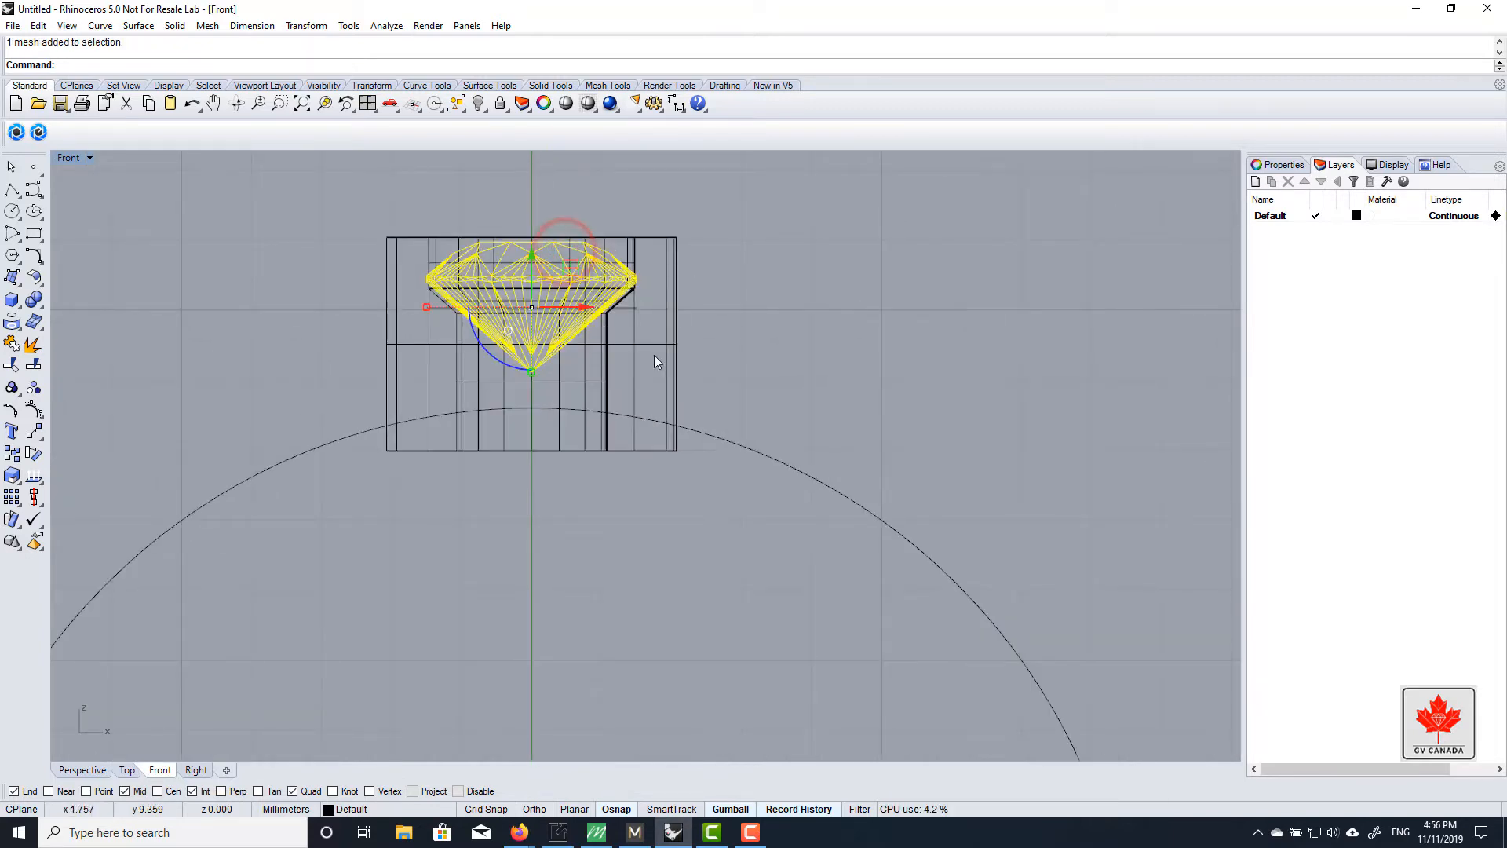
pyautogui.keyDown('shift'); pyautogui.click(636, 333); pyautogui.keyUp('shift')
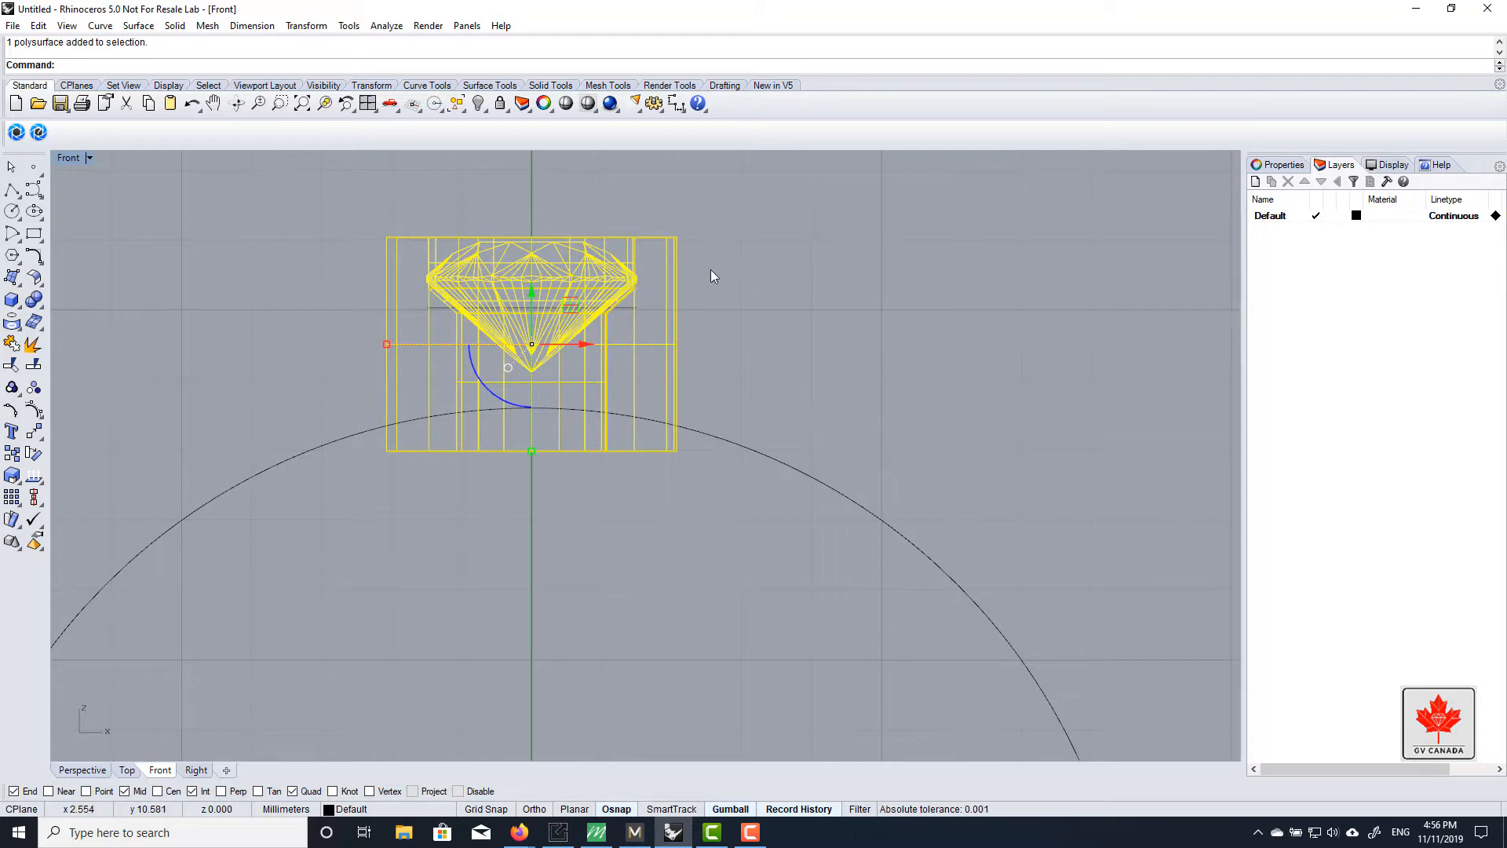
pyautogui.scroll(-4, 659, 335)
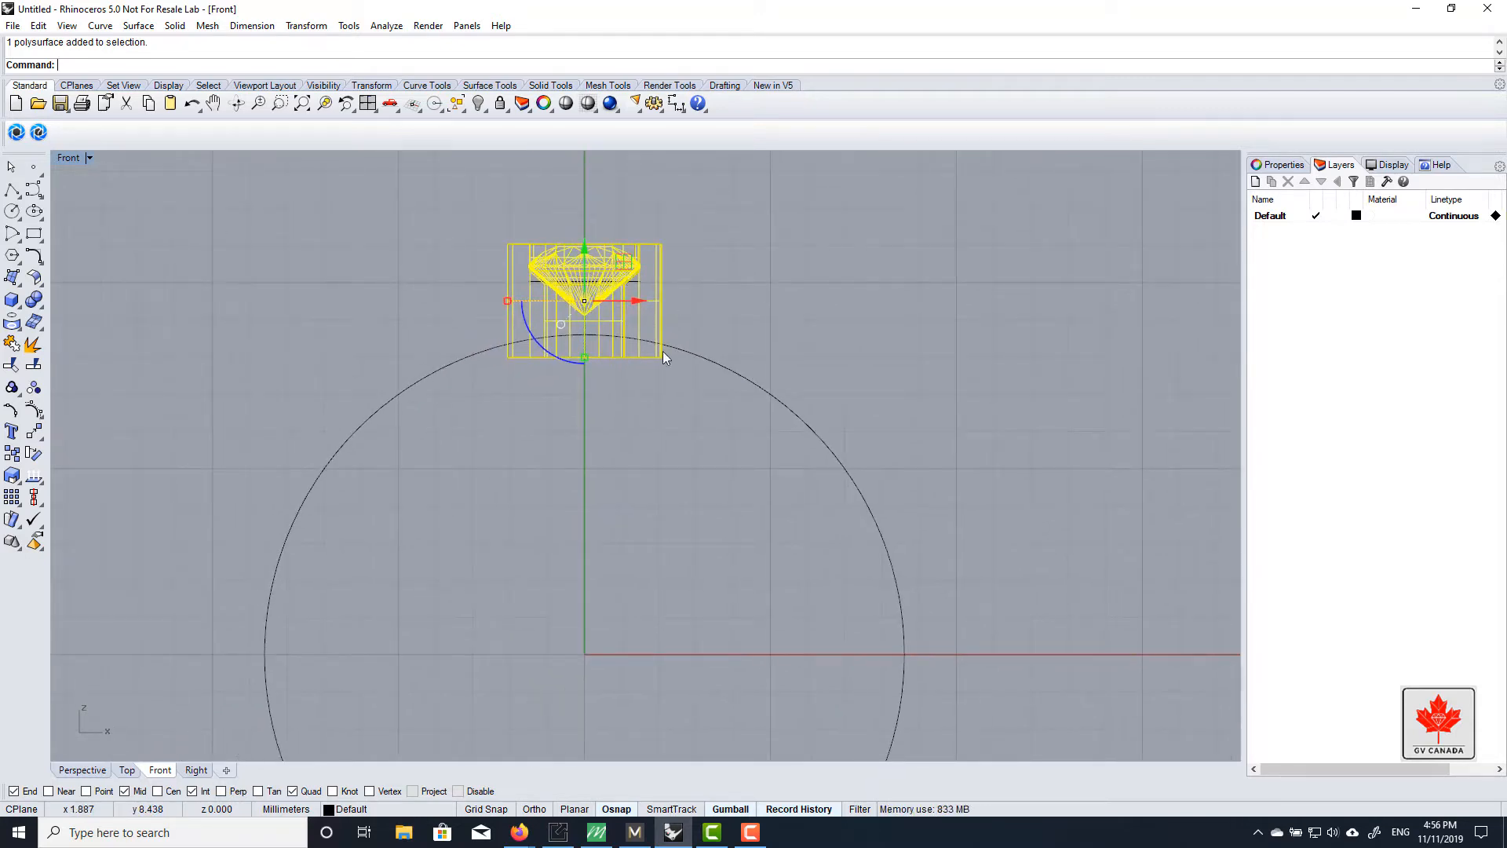
pyautogui.scroll(-3, 667, 366)
pyautogui.moveTo(669, 396); pyautogui.dragTo(674, 358, button='right')
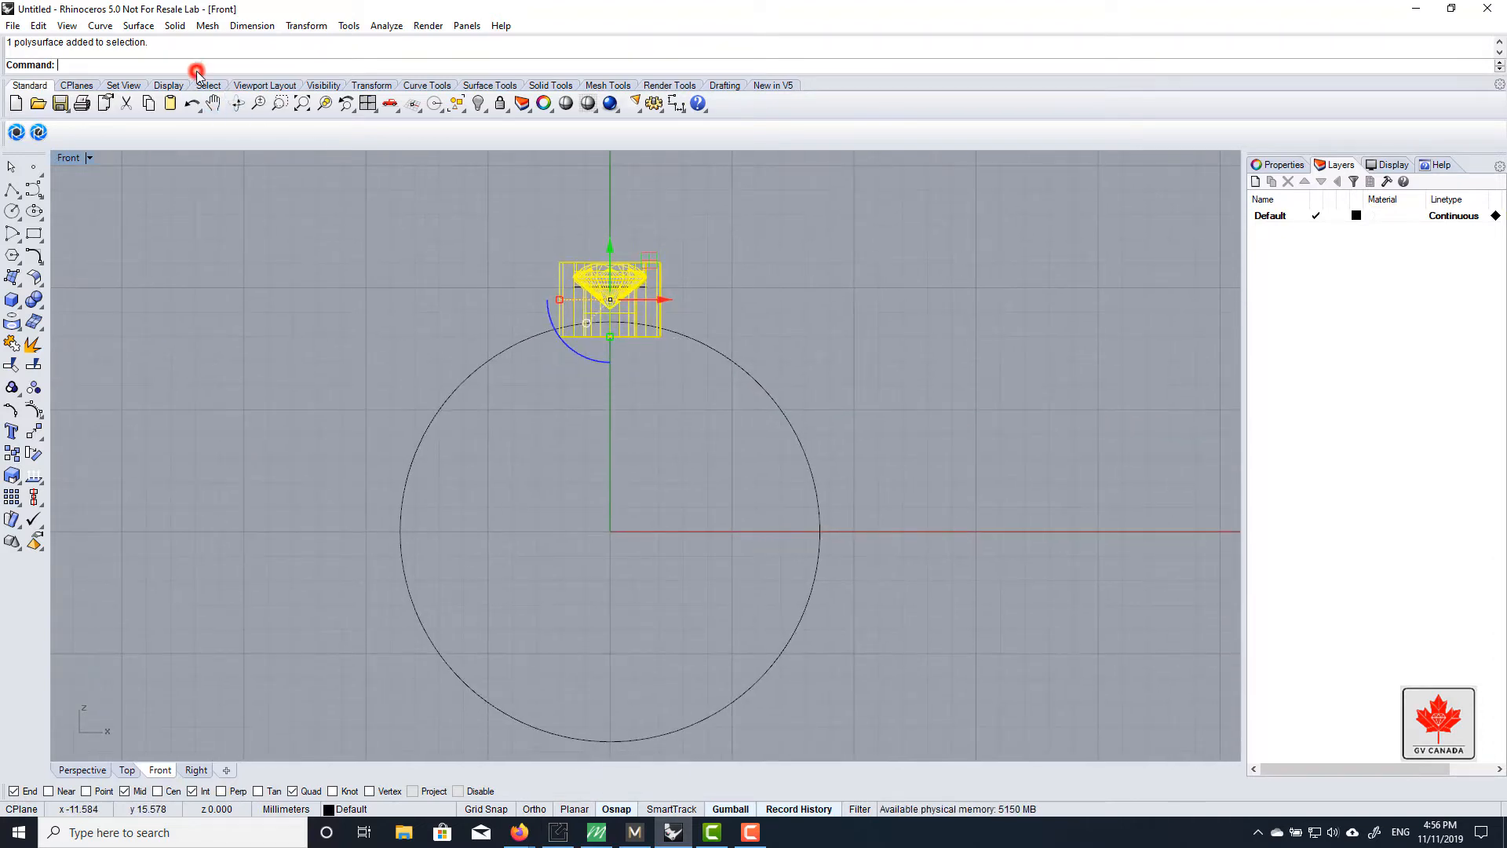
# Start a polar array (ArrayPolar) of the selected gem and bezel with its centre at the origin, 0
pyautogui.write('ArrayPolar')
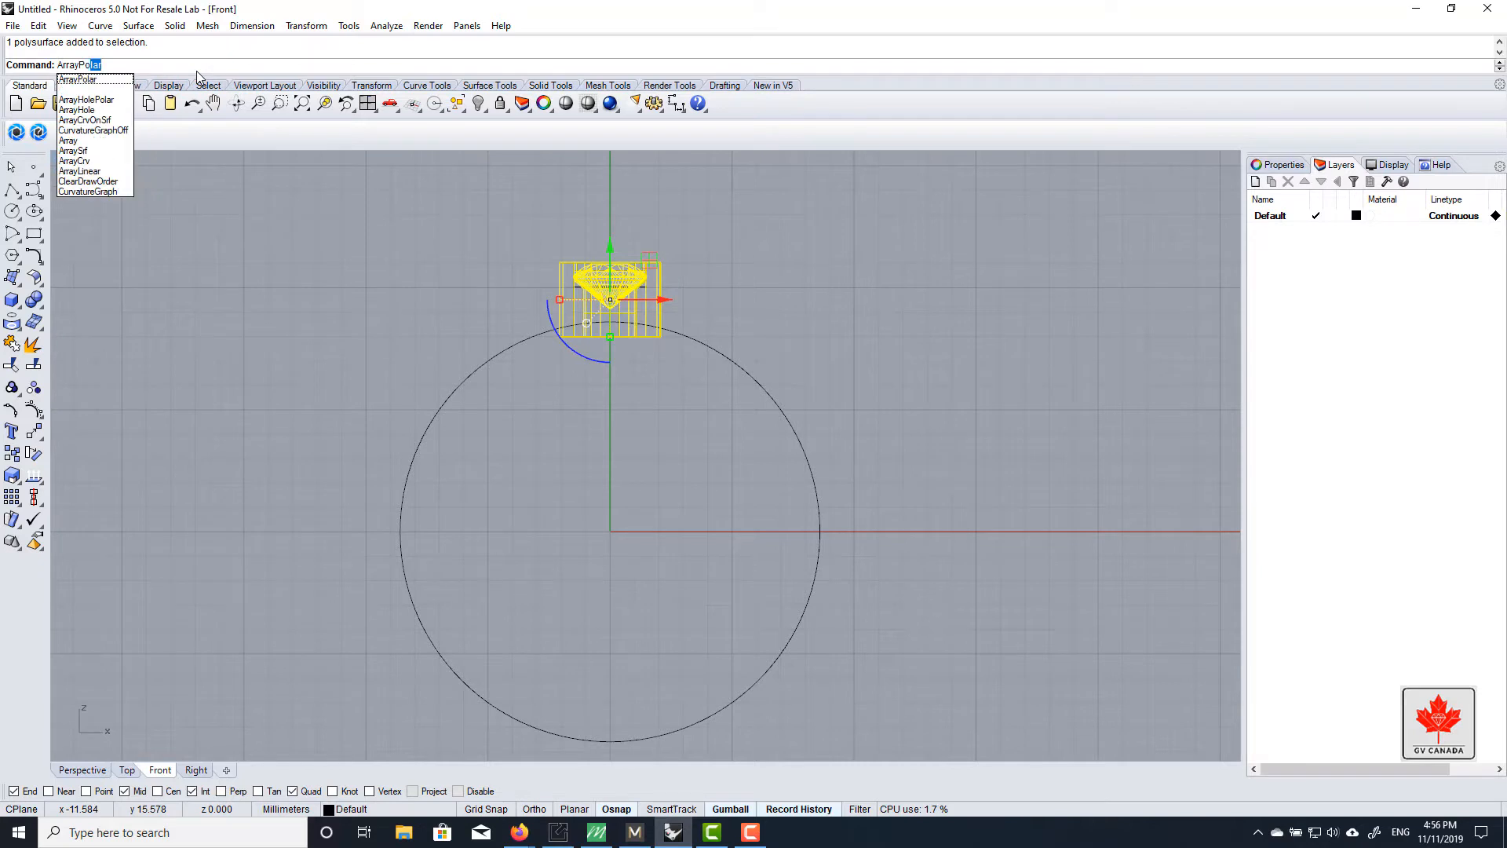
pyautogui.moveTo(296, 228); pyautogui.dragTo(329, 261, button='right')
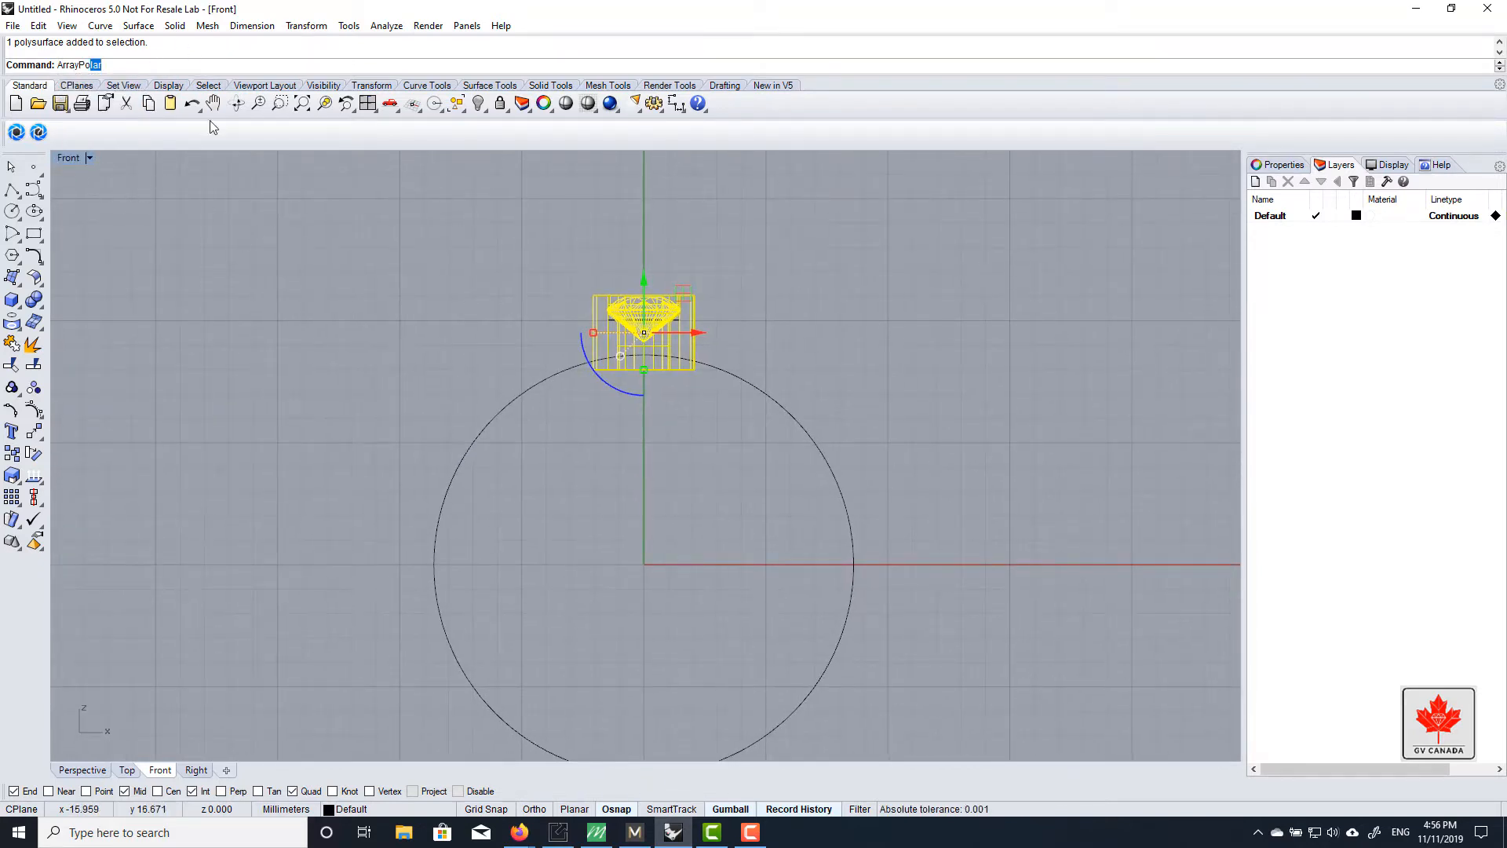
pyautogui.scroll(-3, 403, 256)
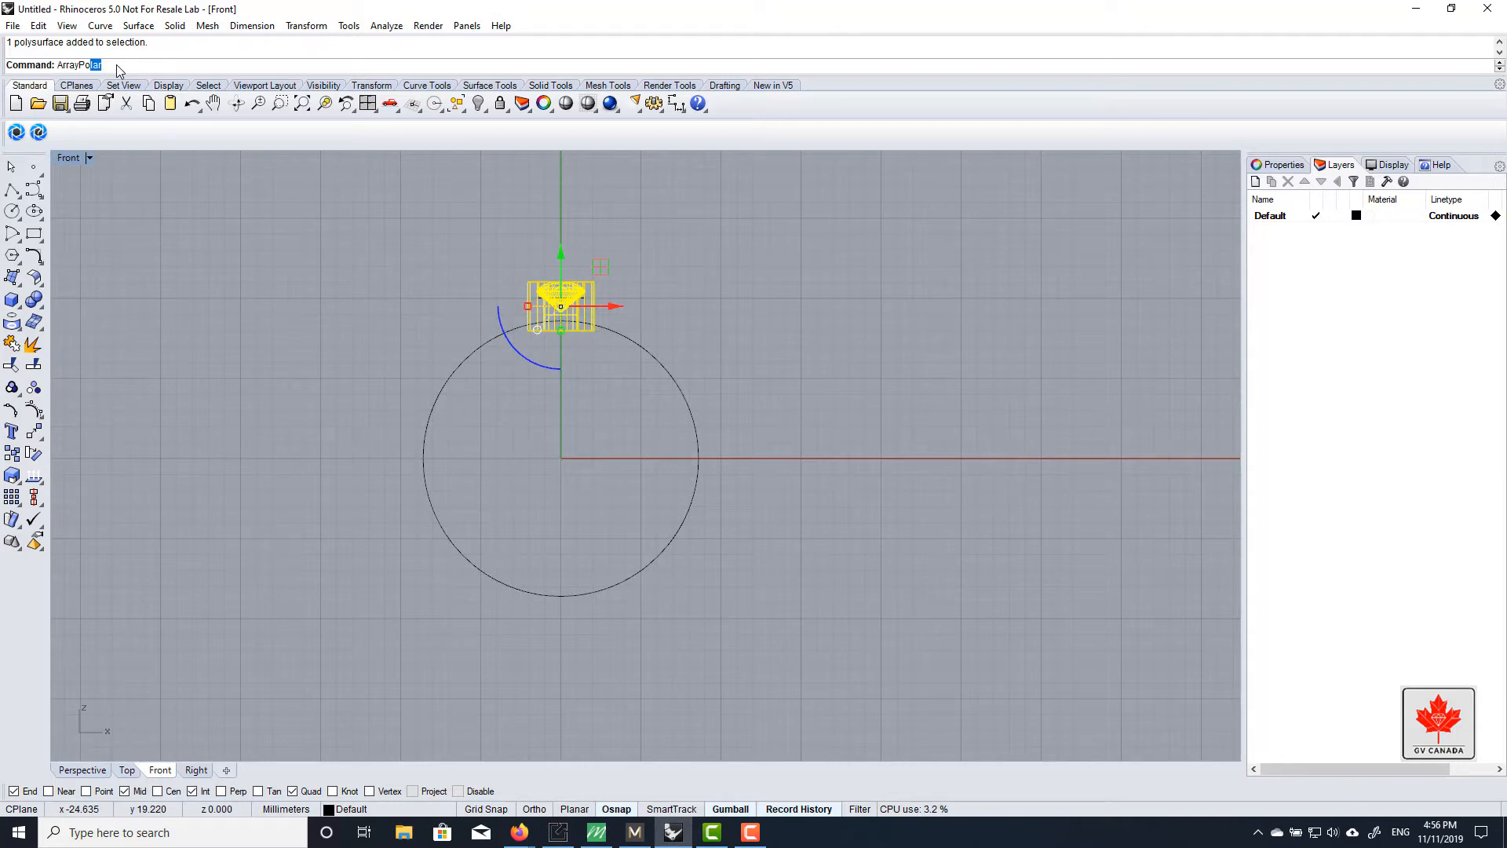
pyautogui.press('Return')
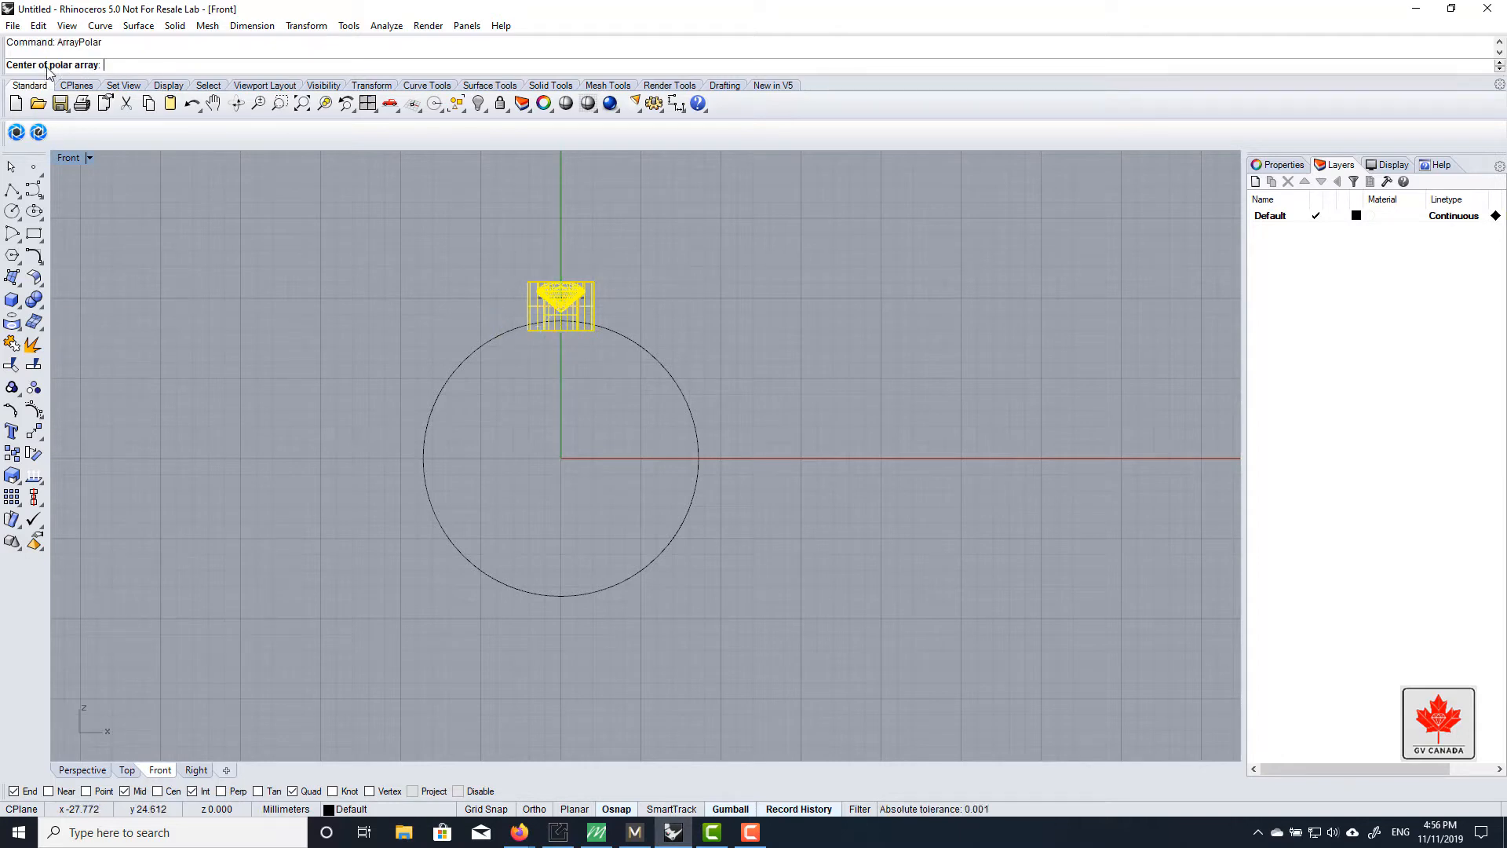
pyautogui.moveTo(399, 259); pyautogui.dragTo(405, 296, button='right')
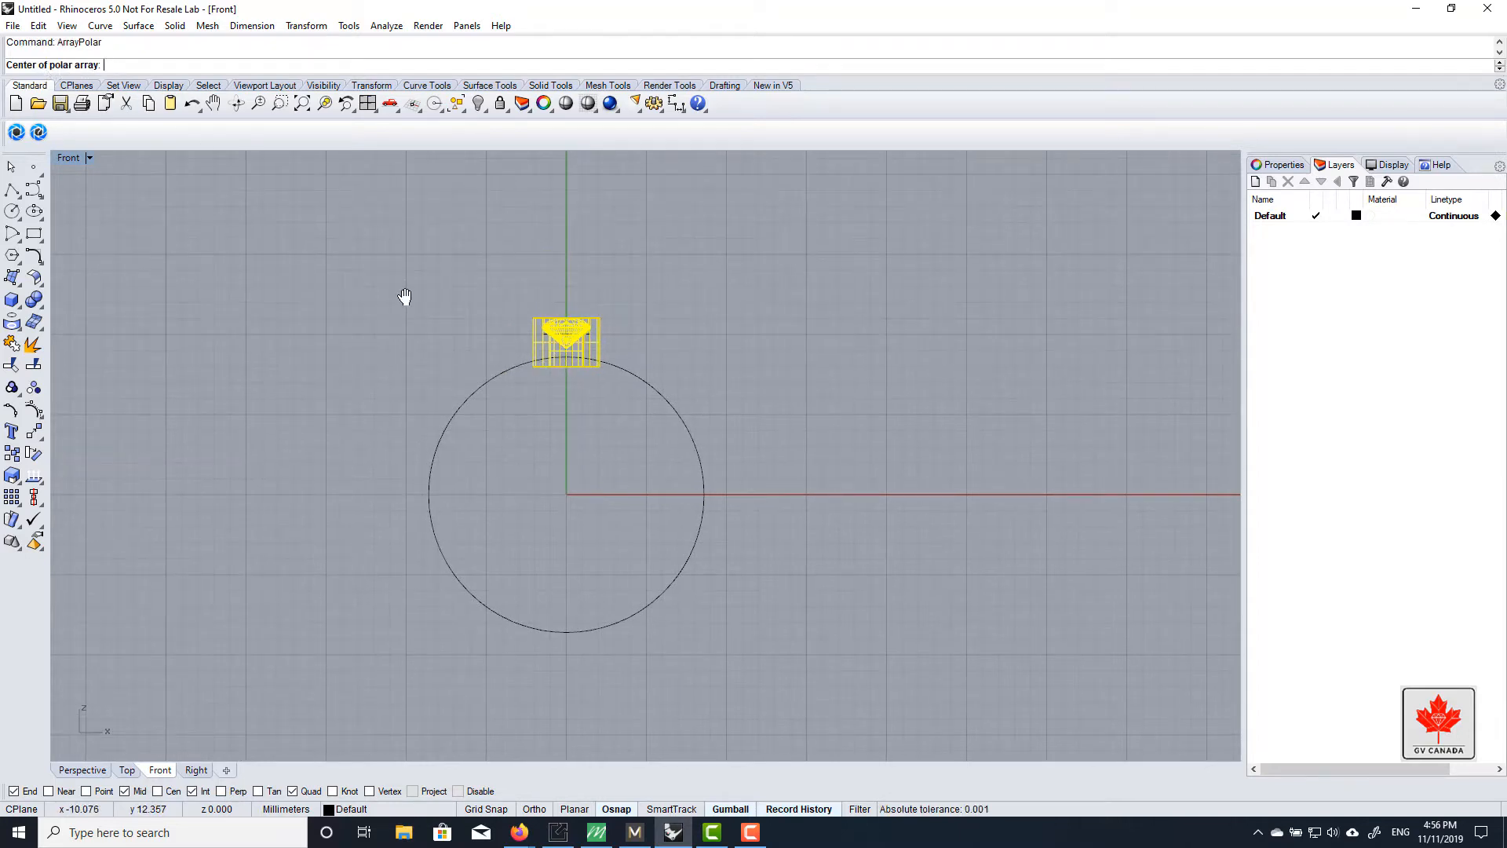
pyautogui.write('0')
pyautogui.press('Return')
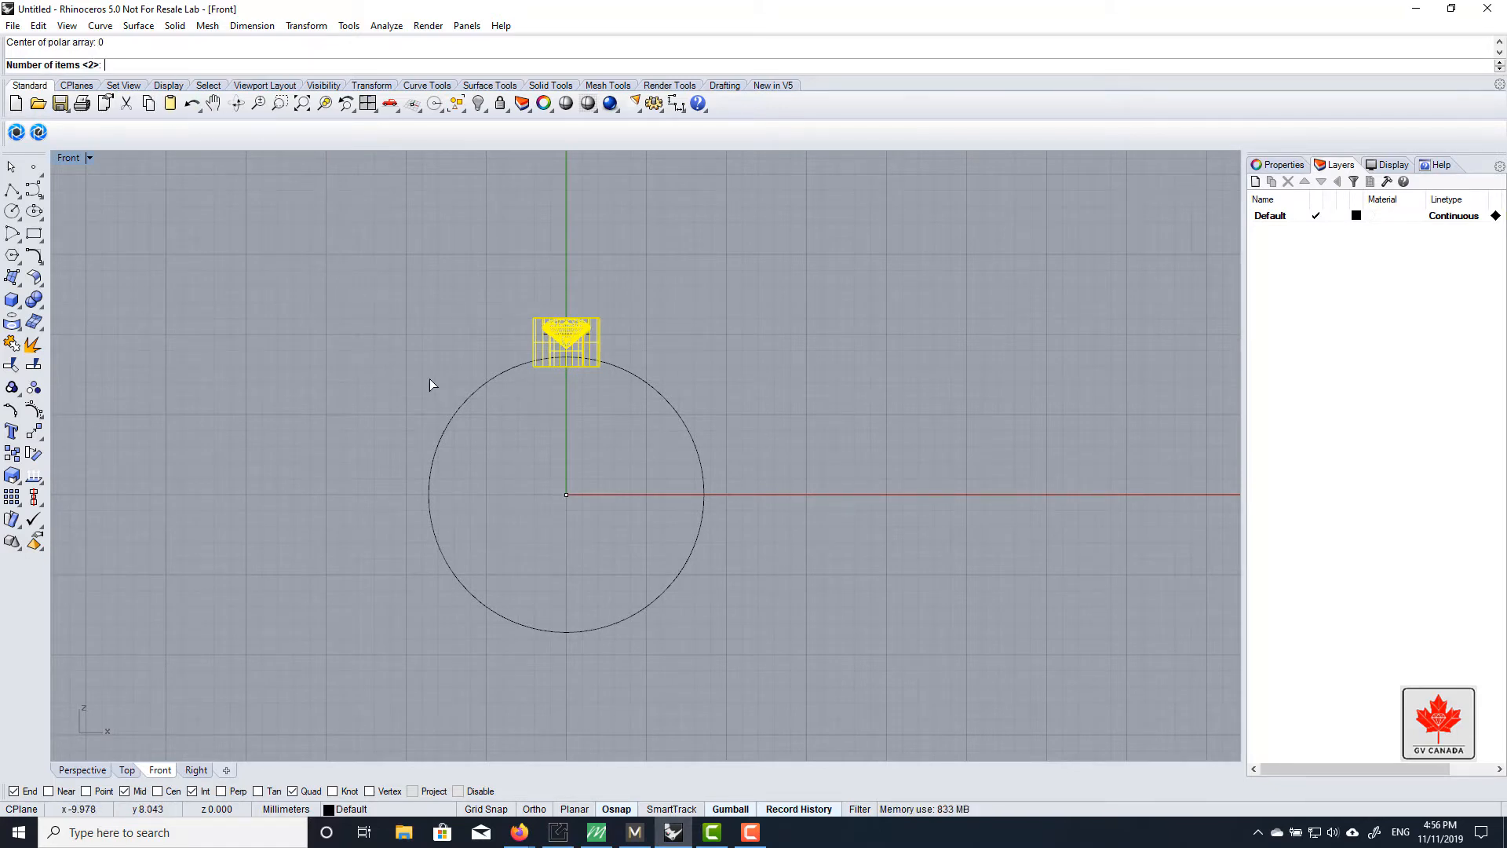
# Set the polar array to 18 items filling the full 360 degrees around the finger circle
pyautogui.moveTo(531, 407); pyautogui.dragTo(503, 350, button='right')
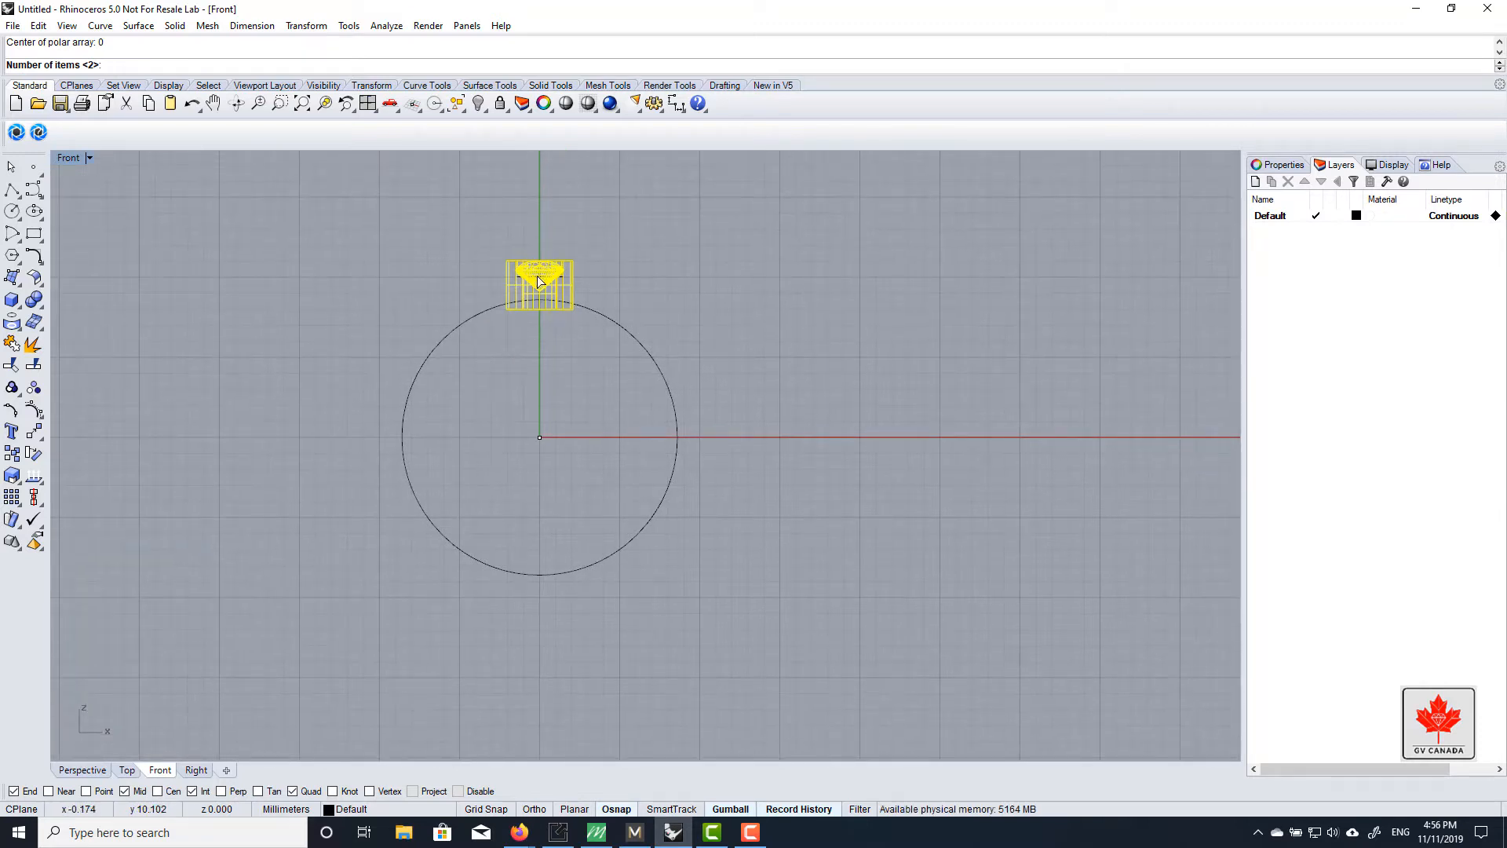
pyautogui.scroll(1, 539, 281)
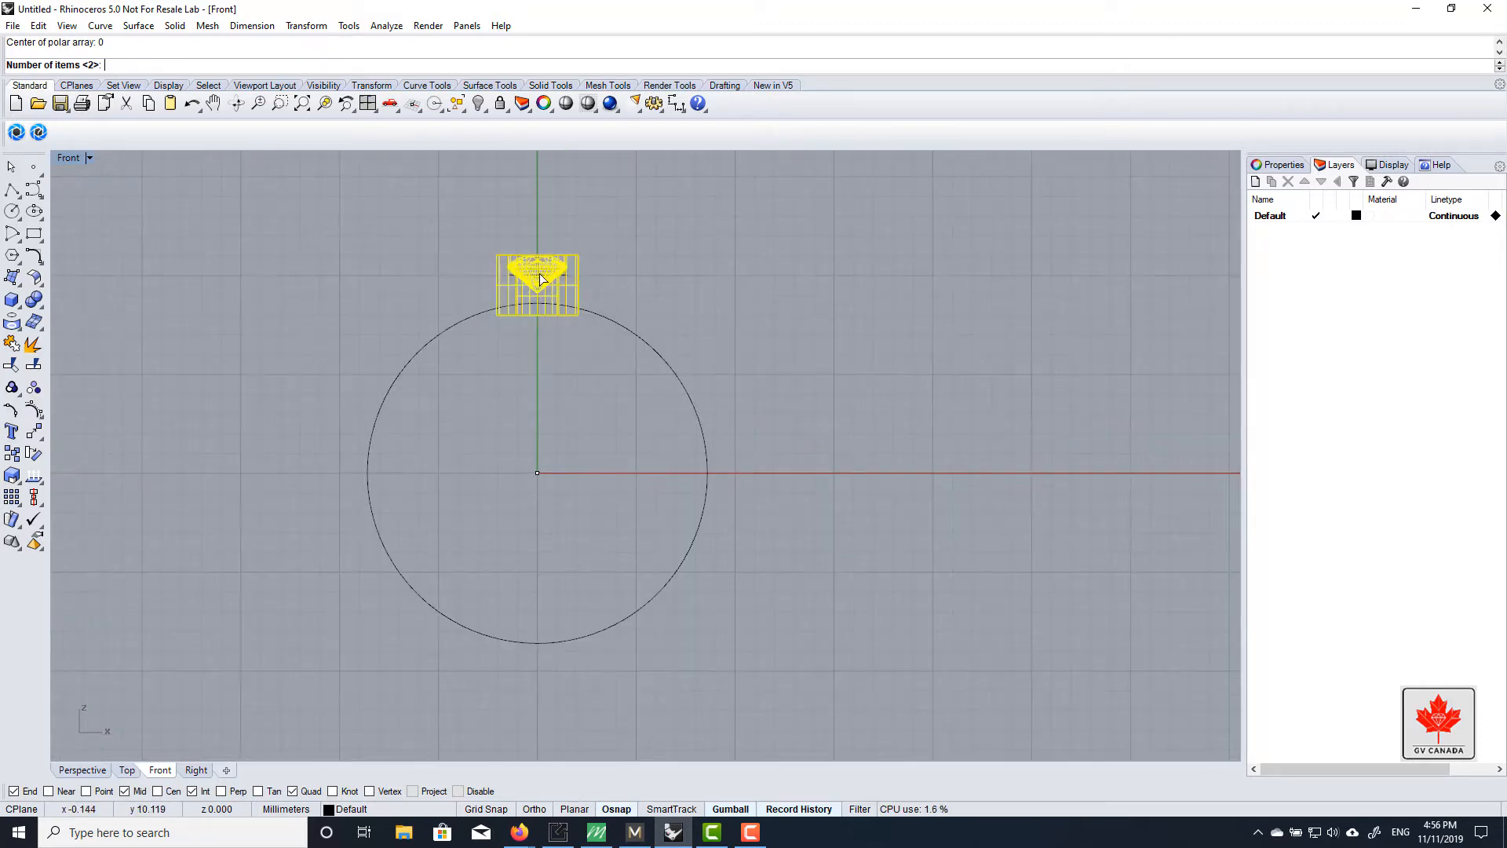
pyautogui.scroll(-4, 494, 392)
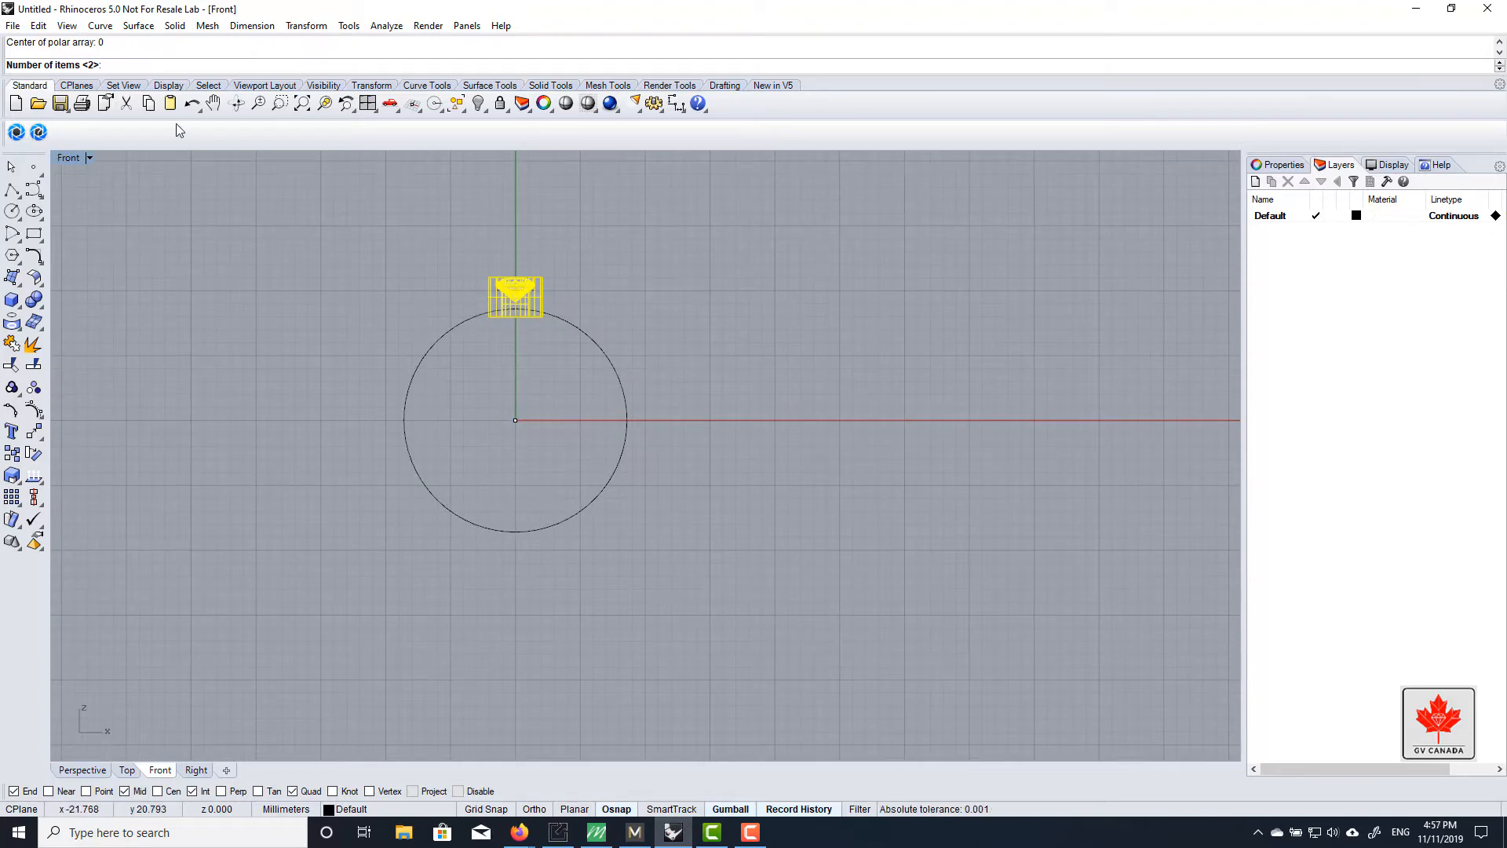
pyautogui.click(140, 68)
pyautogui.write('18')
pyautogui.scroll(5, 552, 312)
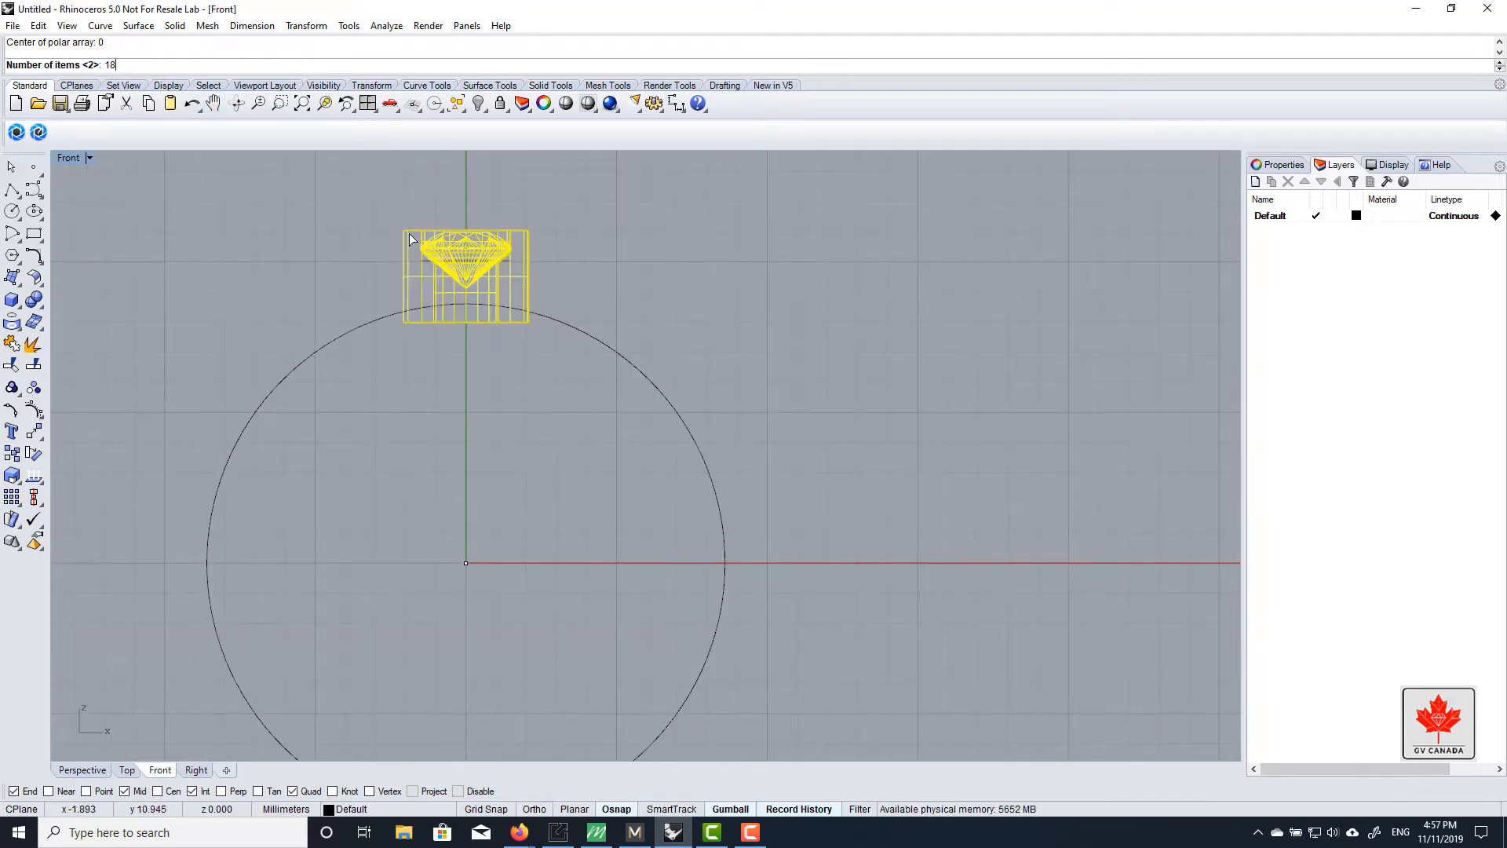
pyautogui.press('Return')
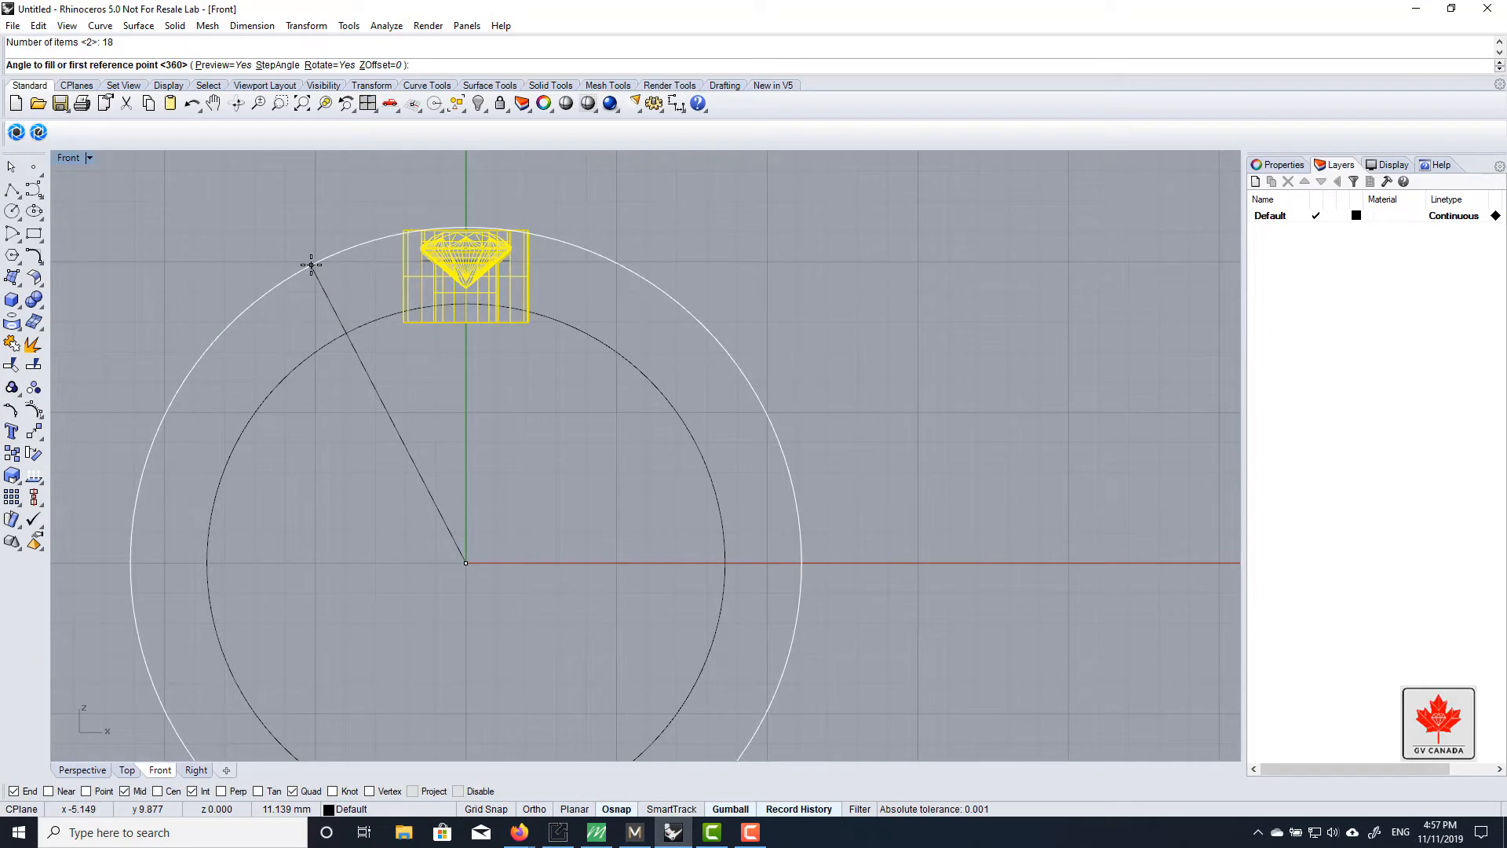
pyautogui.press('Return')
pyautogui.scroll(-6, 464, 284)
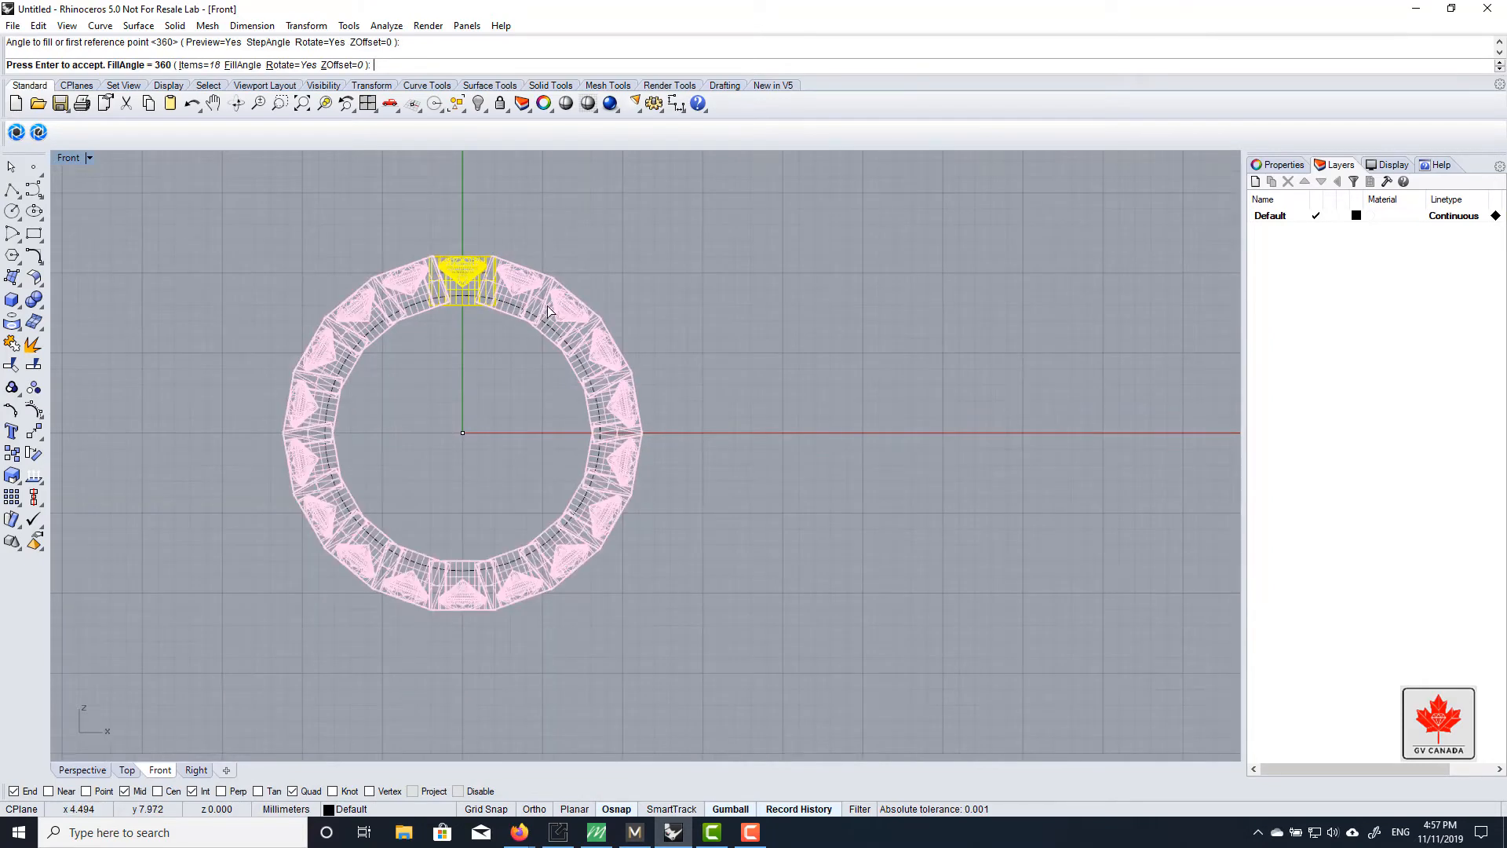
# Examine the spacing and overlap between neighbouring gems and bezels in the array preview
pyautogui.moveTo(552, 304); pyautogui.dragTo(578, 298, button='right')
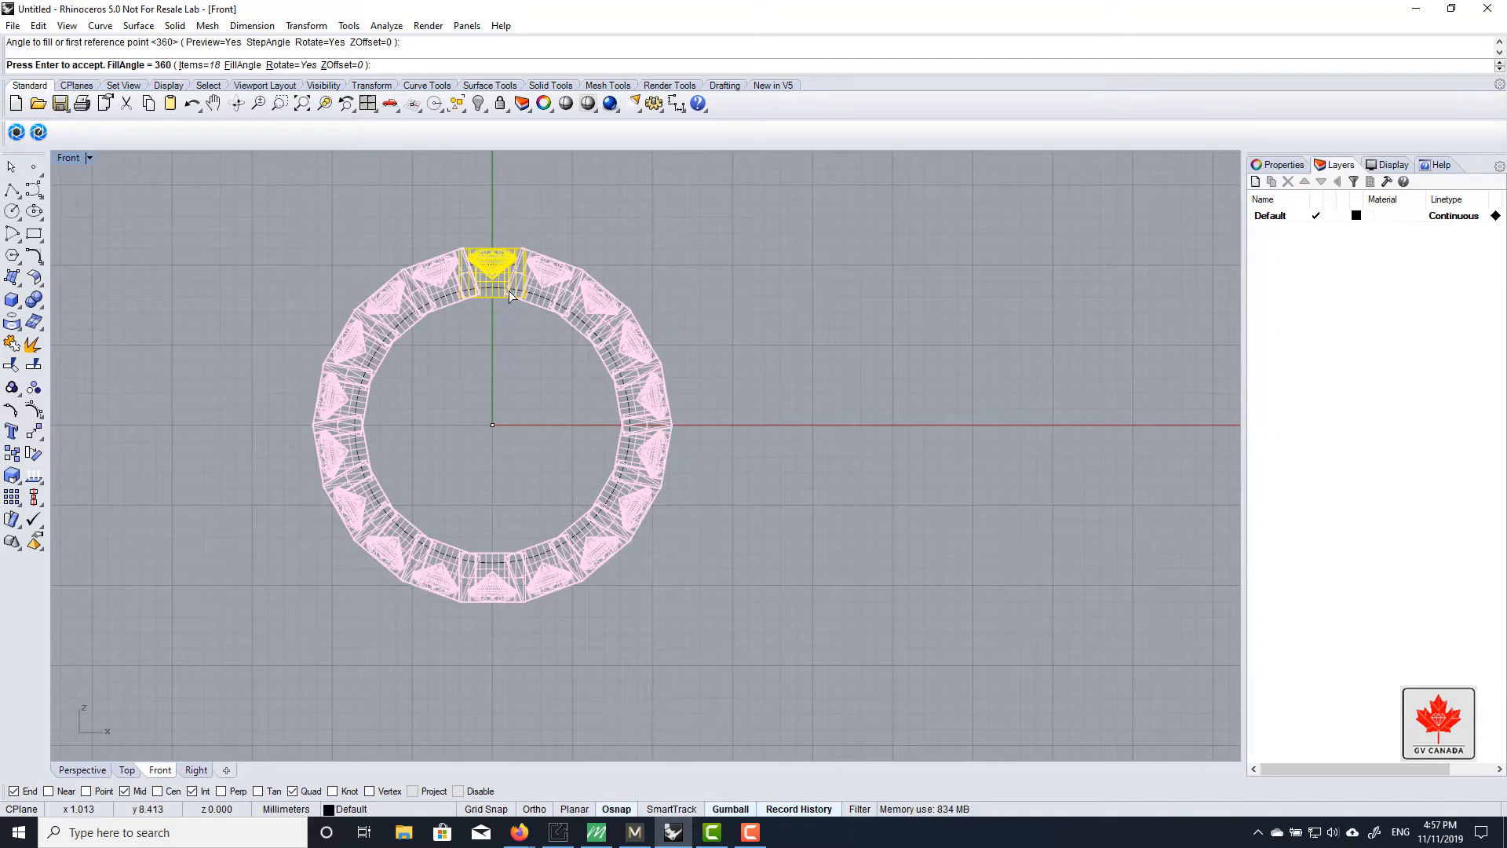
pyautogui.scroll(4, 509, 290)
pyautogui.scroll(-4, 492, 285)
pyautogui.scroll(5, 492, 287)
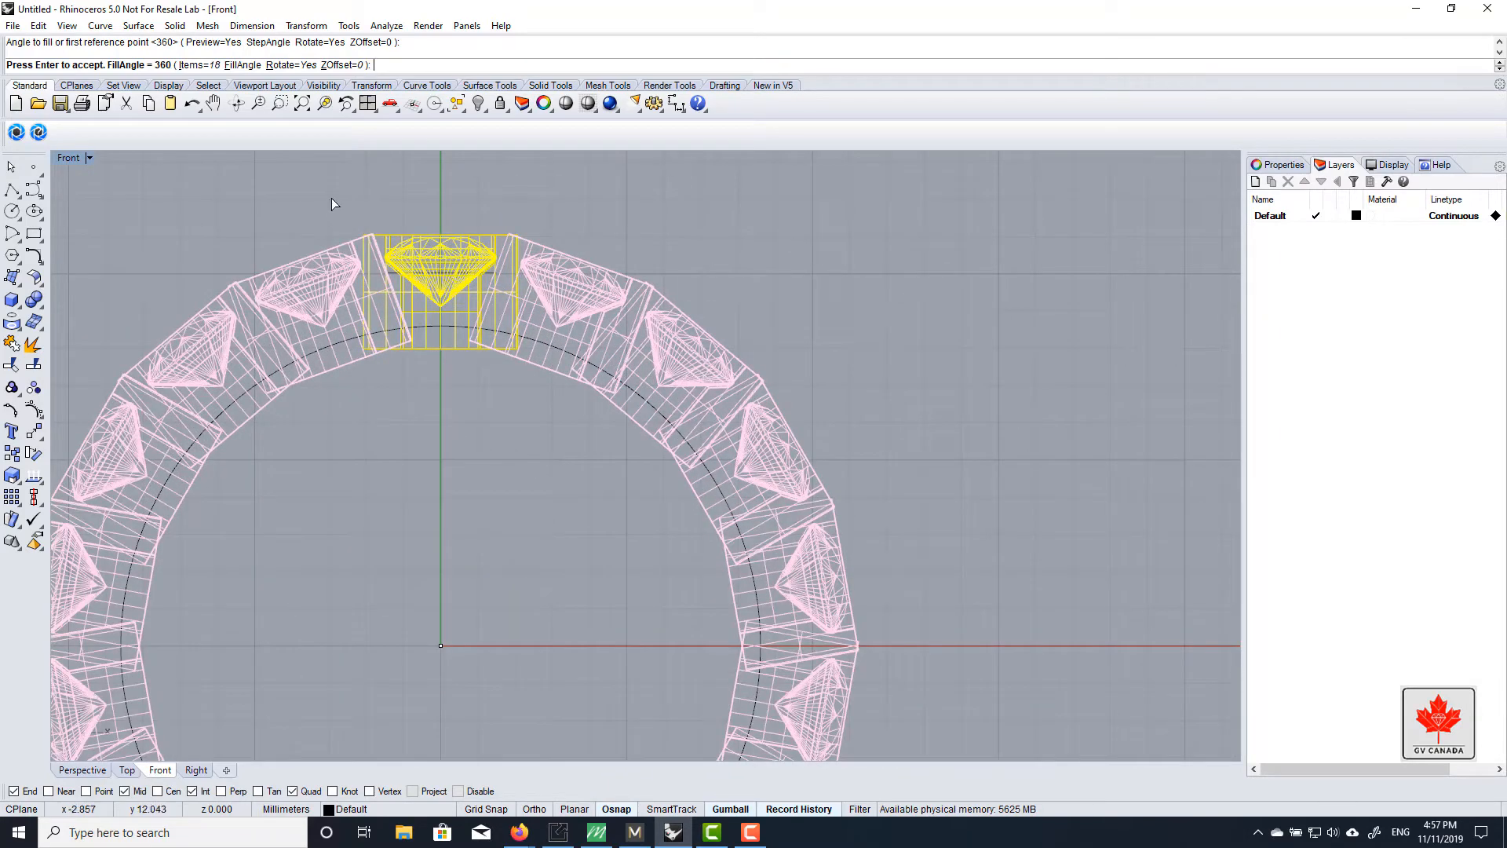
pyautogui.scroll(-5, 373, 247)
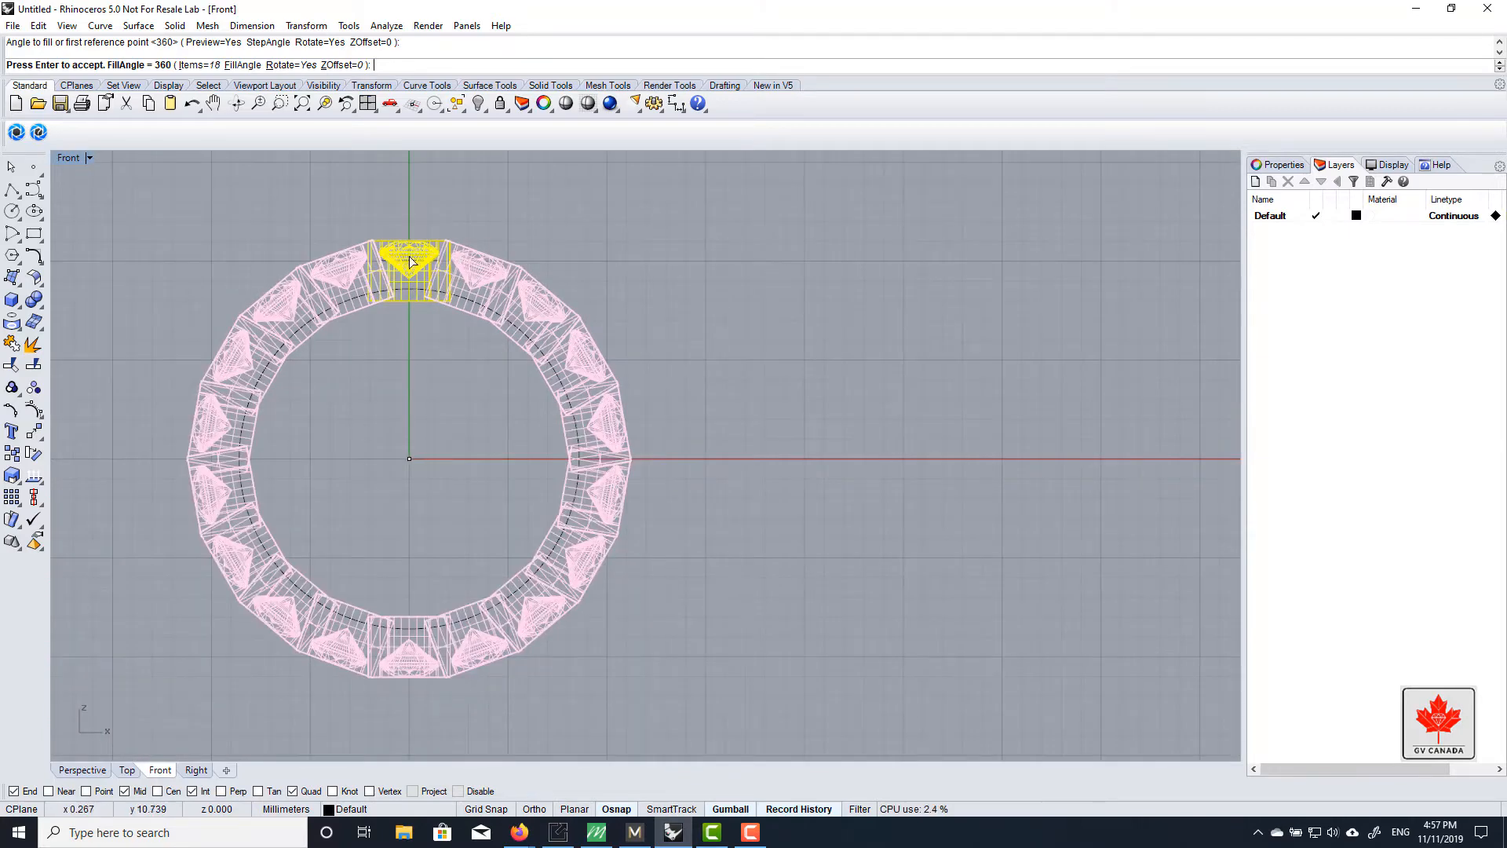
pyautogui.scroll(3, 409, 256)
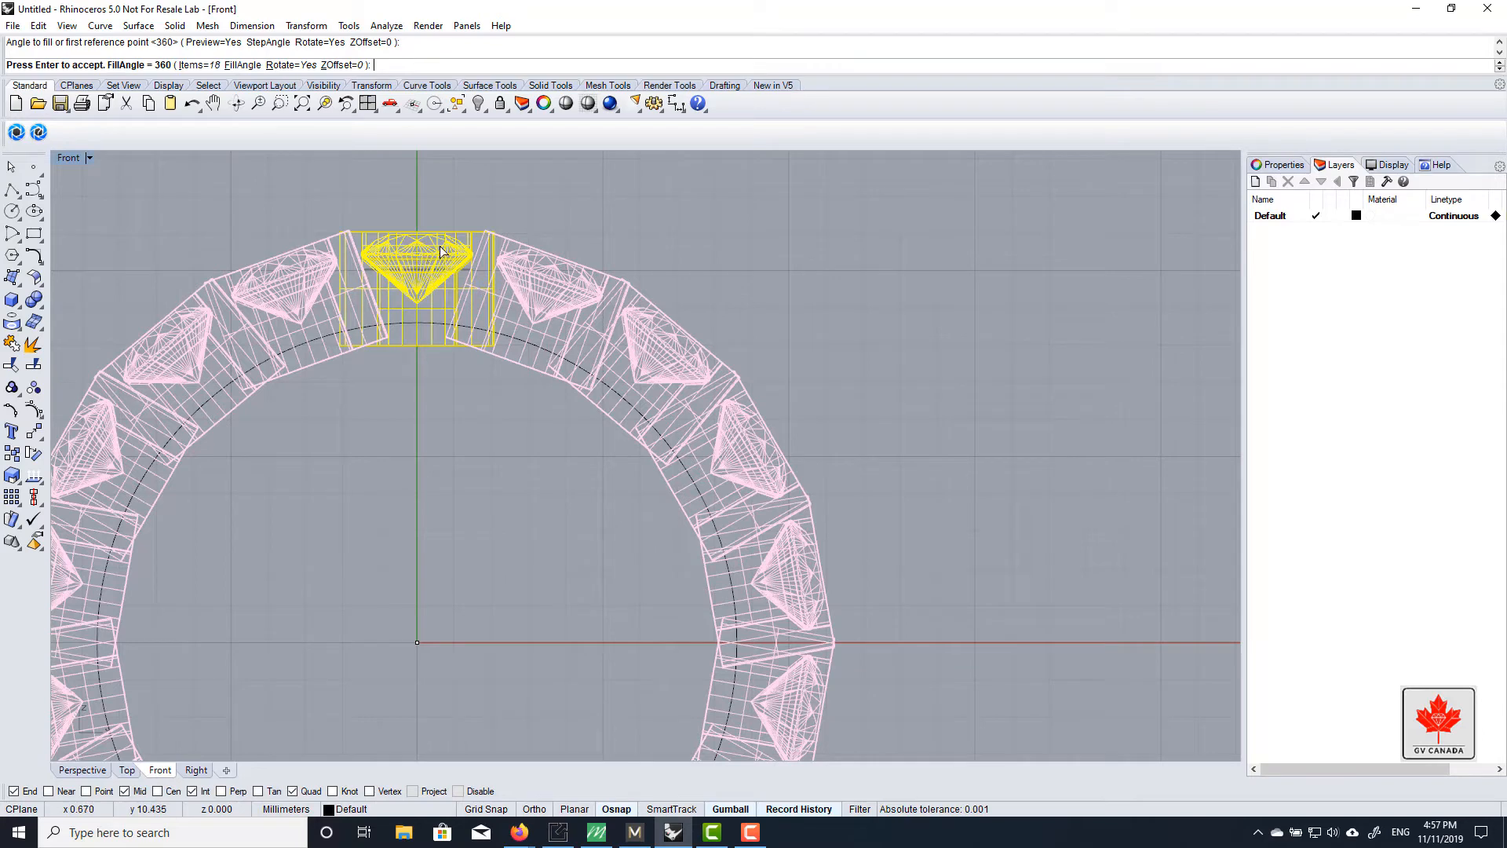
pyautogui.scroll(-5, 430, 251)
pyautogui.moveTo(453, 264)
pyautogui.mouseDown(button='right')
pyautogui.moveTo(469, 241)
pyautogui.moveTo(473, 274)
pyautogui.mouseUp(button='right')
pyautogui.scroll(5, 463, 275)
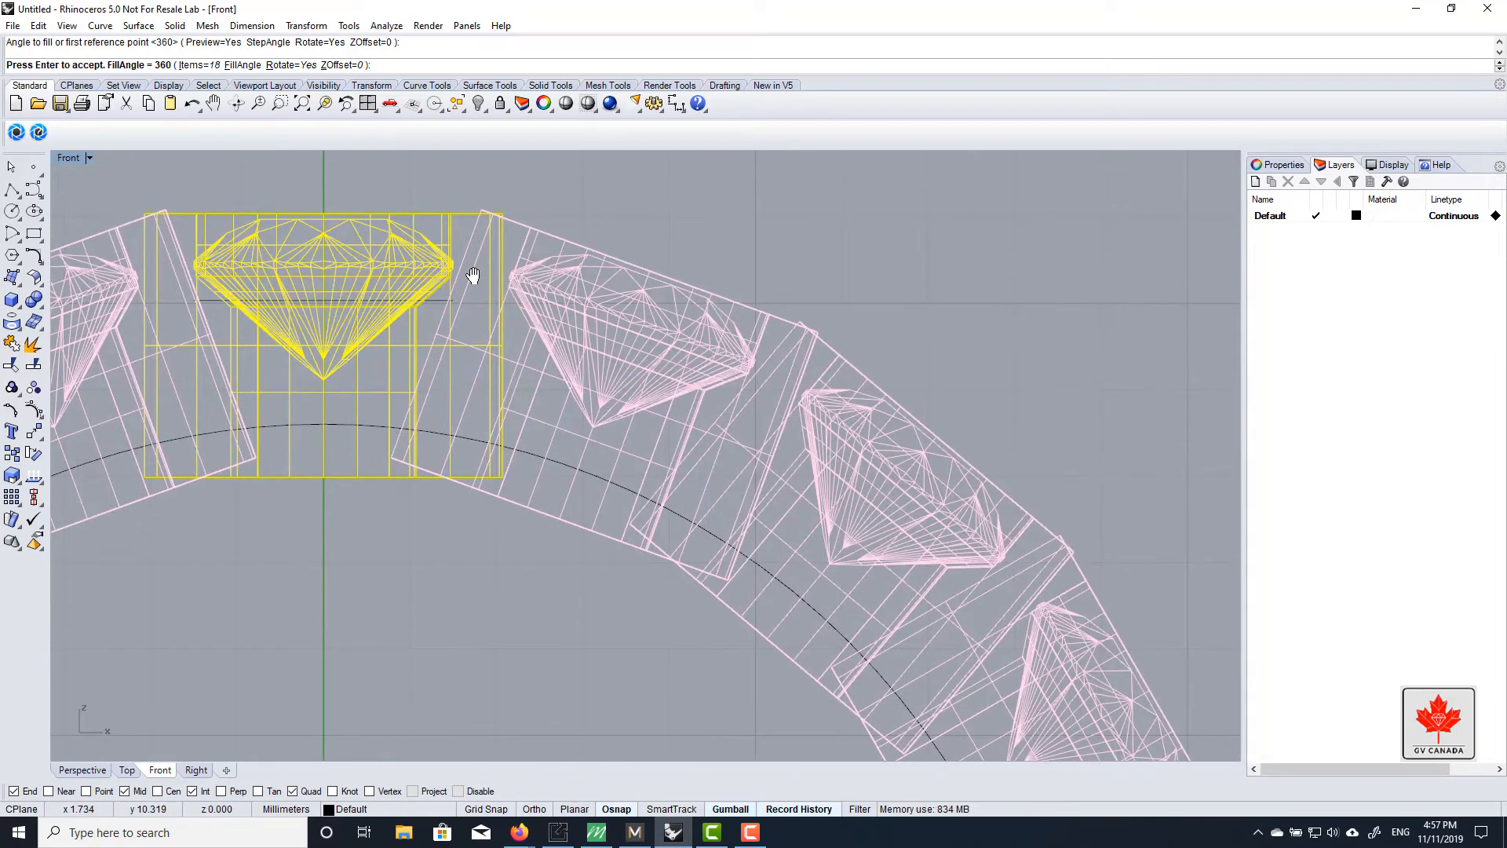
# Change the number of items in the polar array to 19
pyautogui.click(202, 65)
pyautogui.write('19')
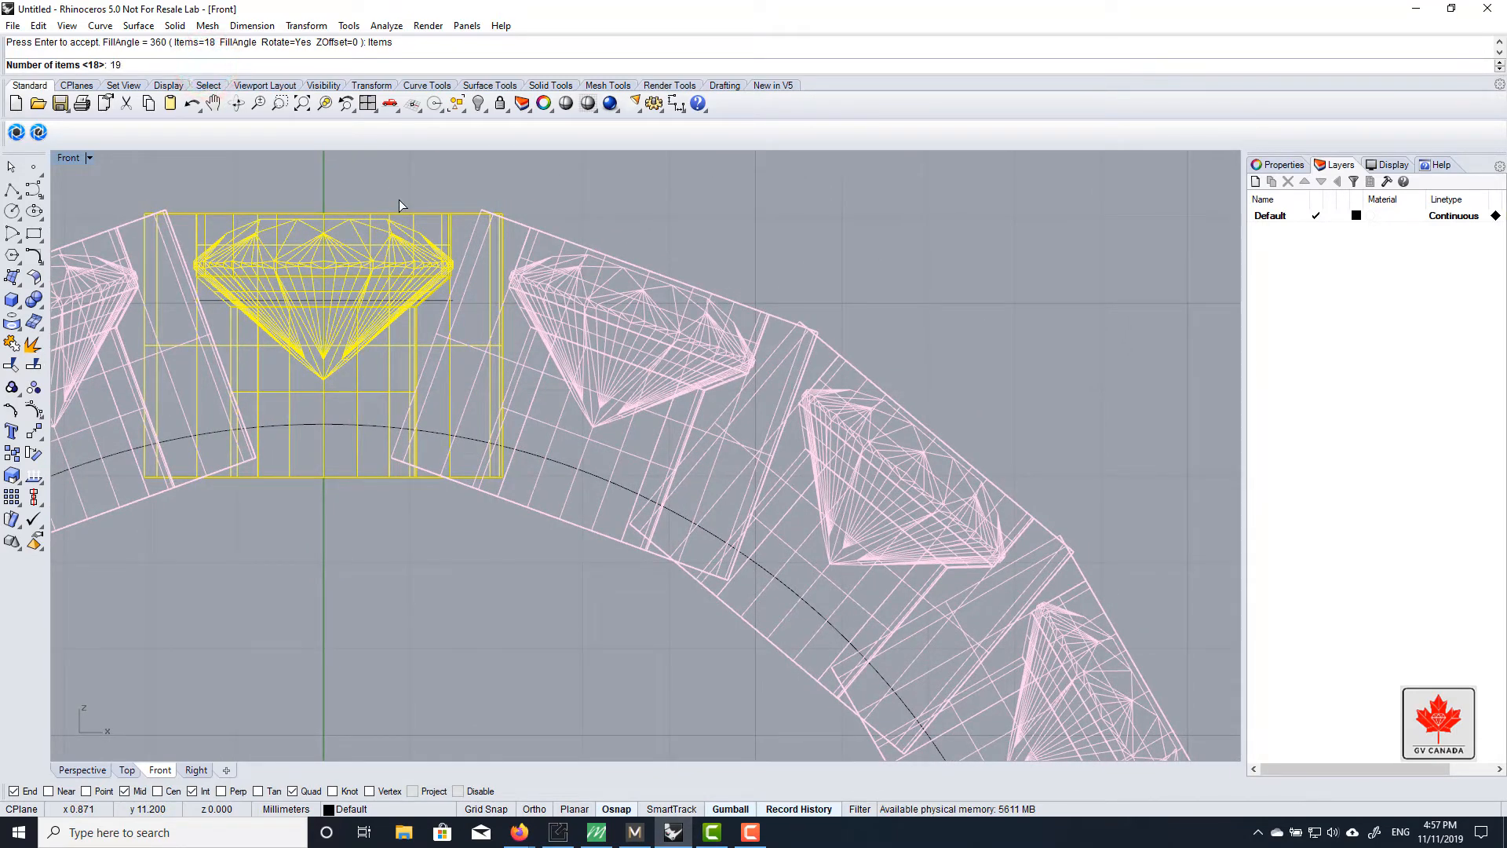
pyautogui.press('Return')
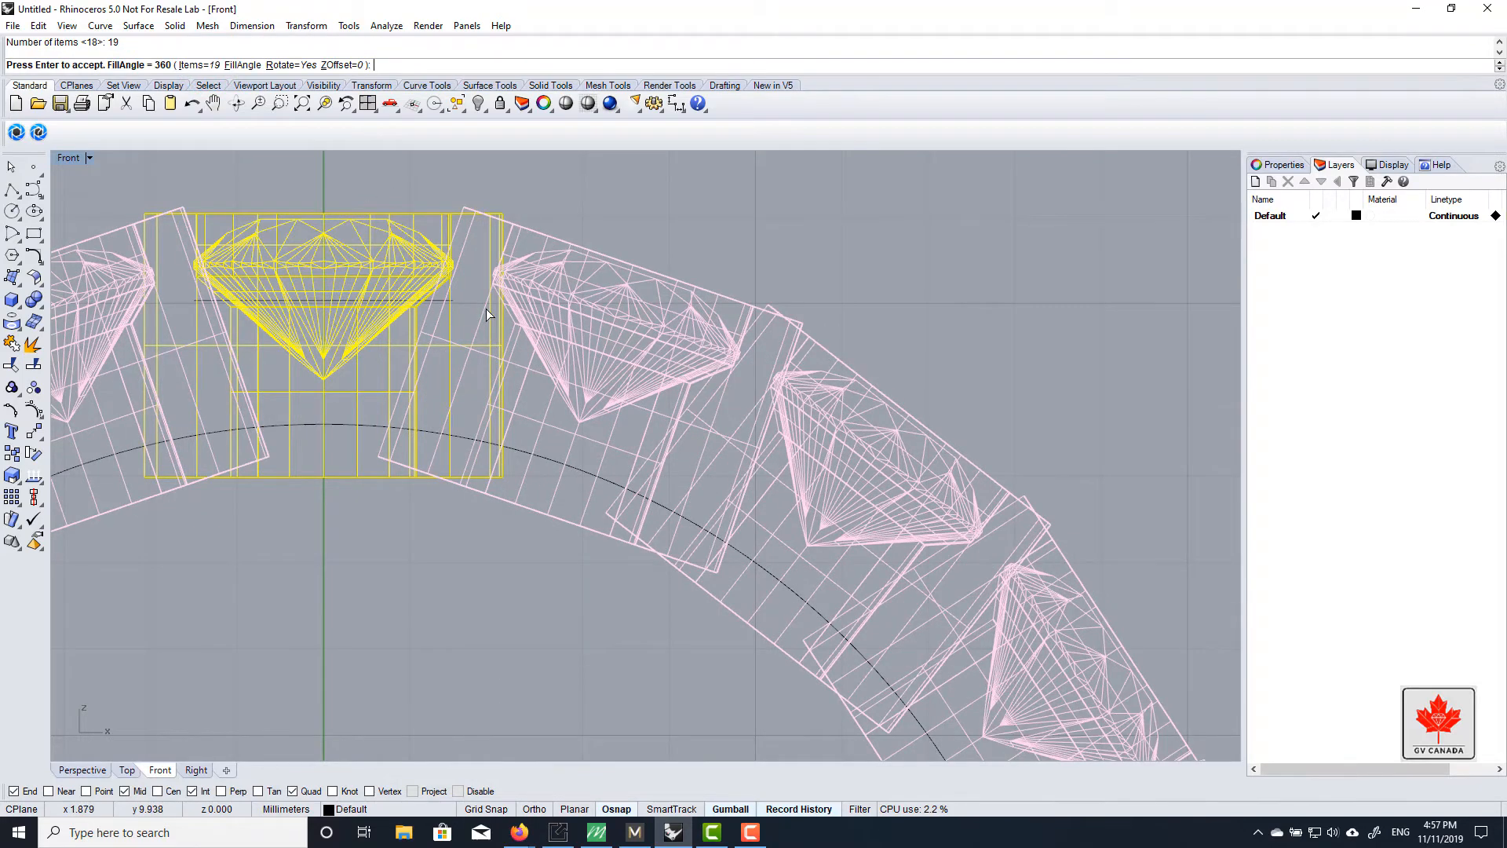
pyautogui.scroll(-5, 483, 266)
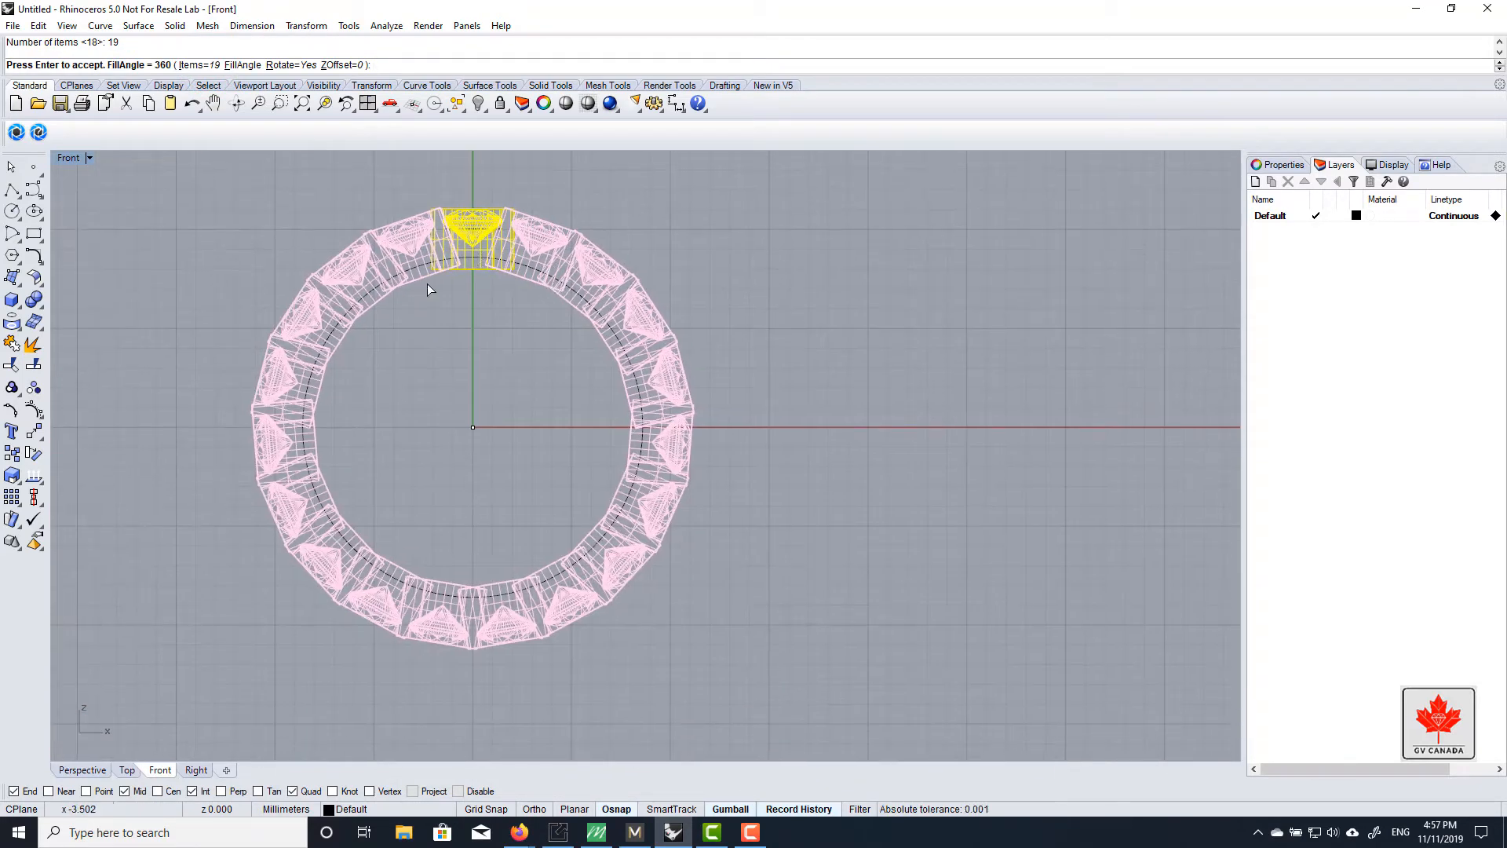
# Set the number of items in the polar array to 20
pyautogui.click(208, 65)
pyautogui.write('20')
pyautogui.press('Return')
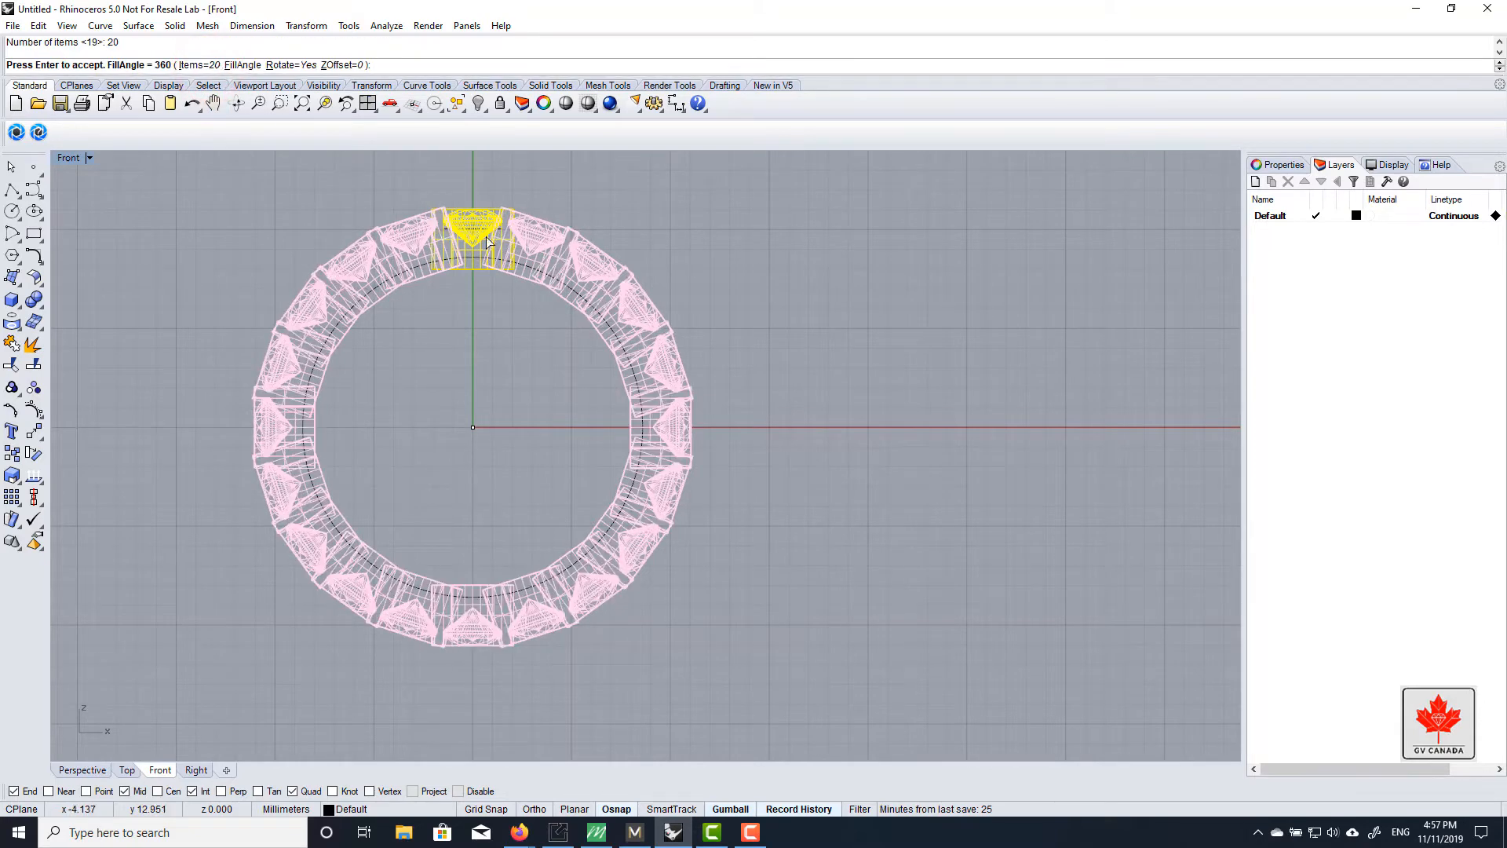
# Try 10 items in the polar array of gems and bezels
pyautogui.scroll(5, 538, 248)
pyautogui.scroll(-5, 538, 248)
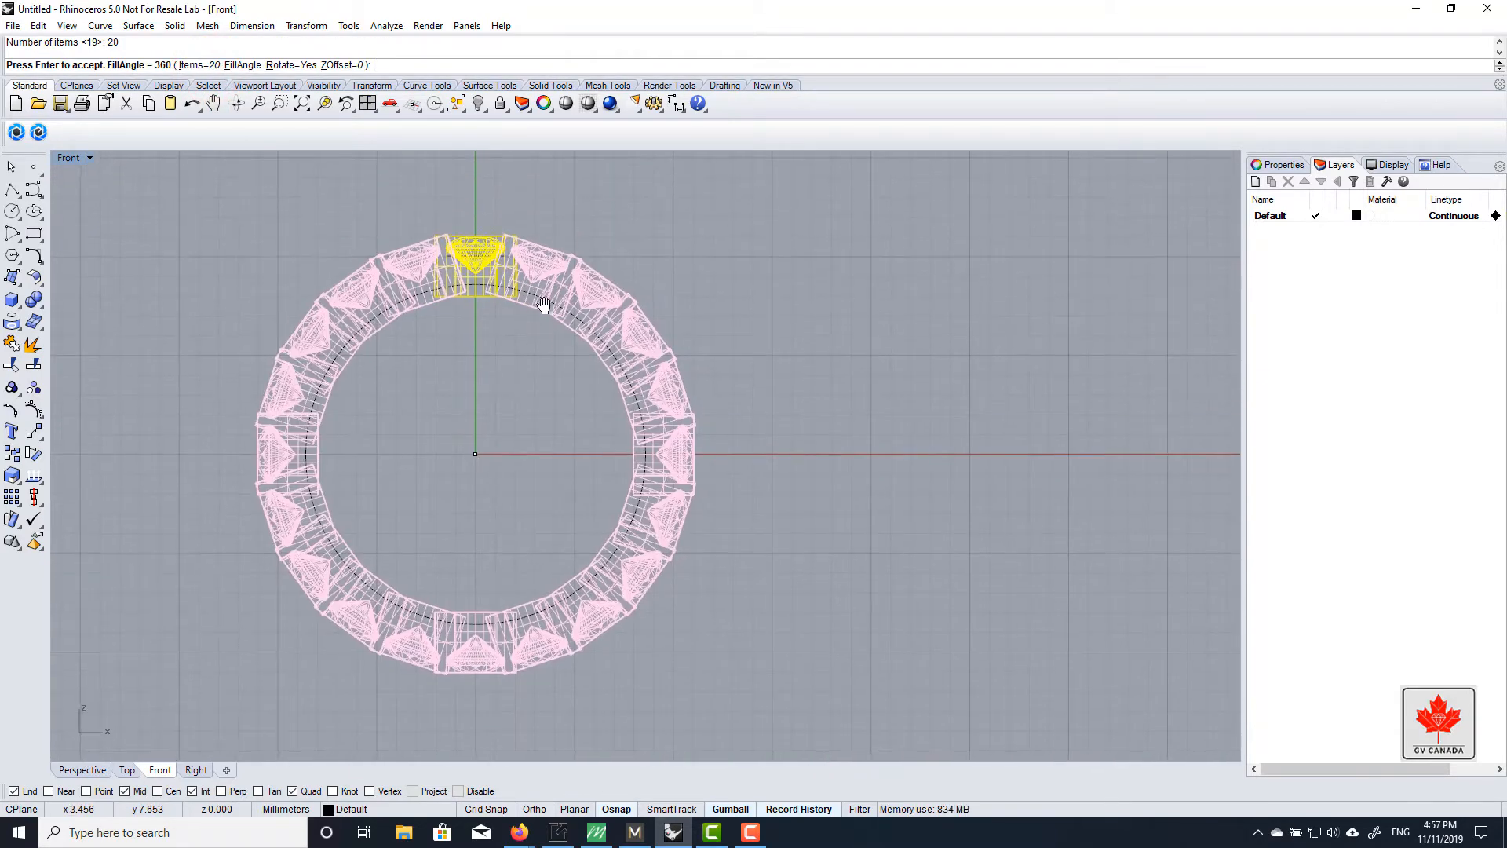
pyautogui.click(189, 64)
pyautogui.write('10')
pyautogui.press('Return')
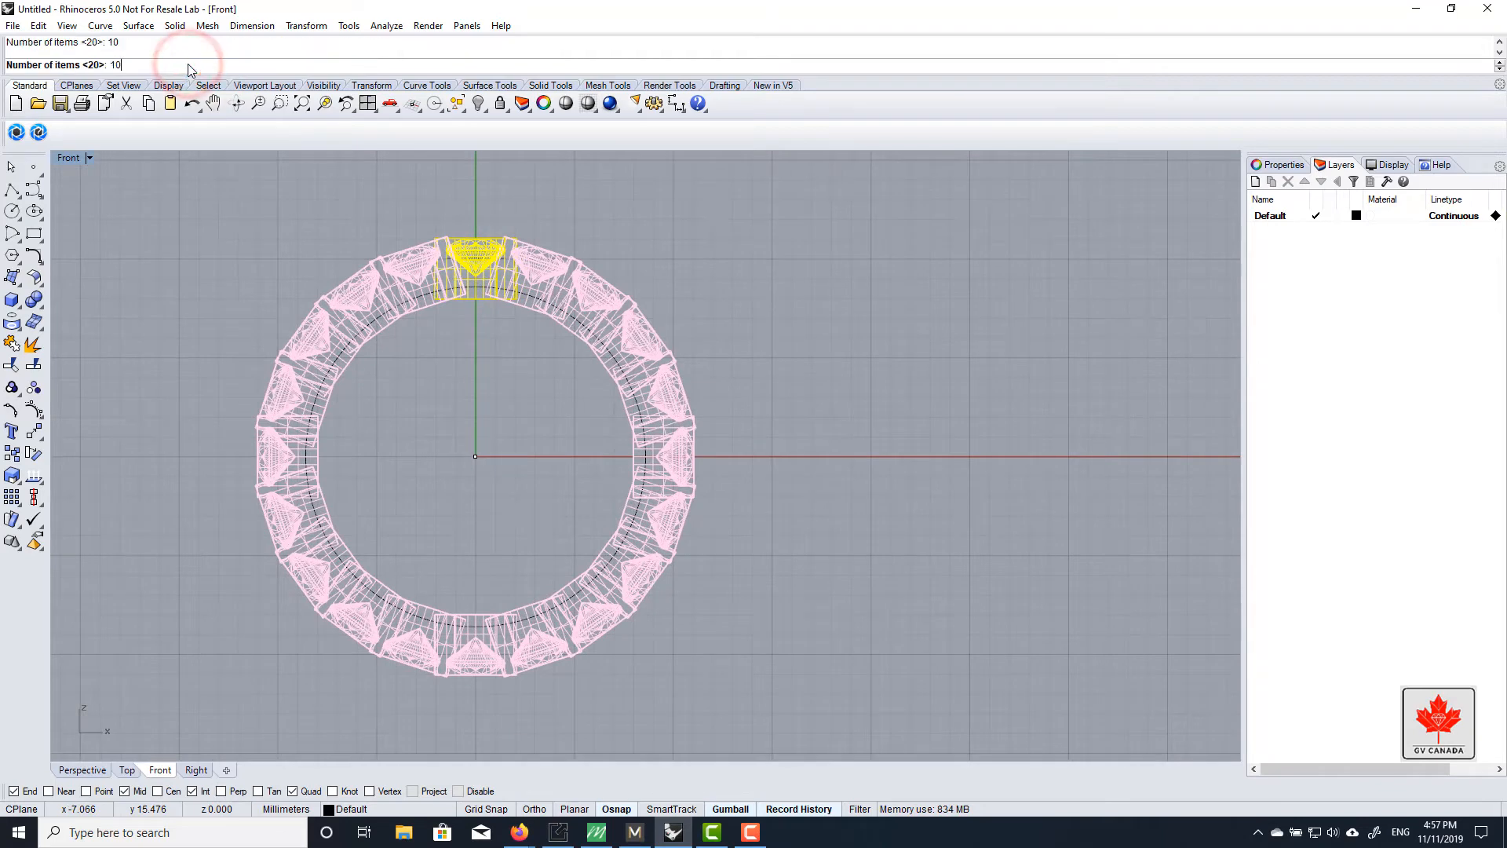
# Set the polar array back to 20 items and check the spacing between neighbouring gems
pyautogui.click(206, 65)
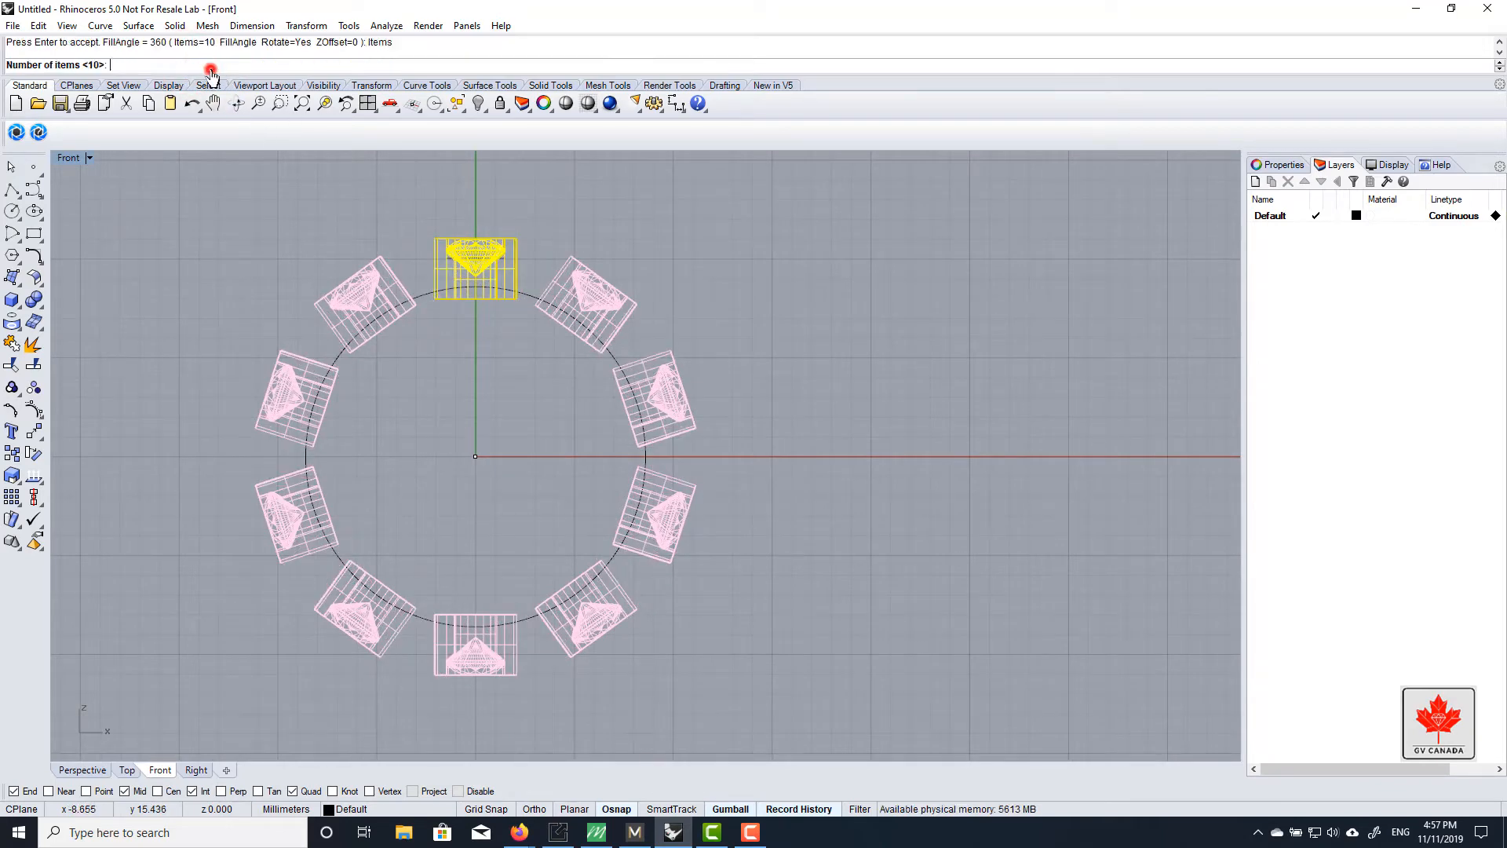
pyautogui.write('20')
pyautogui.press('Return')
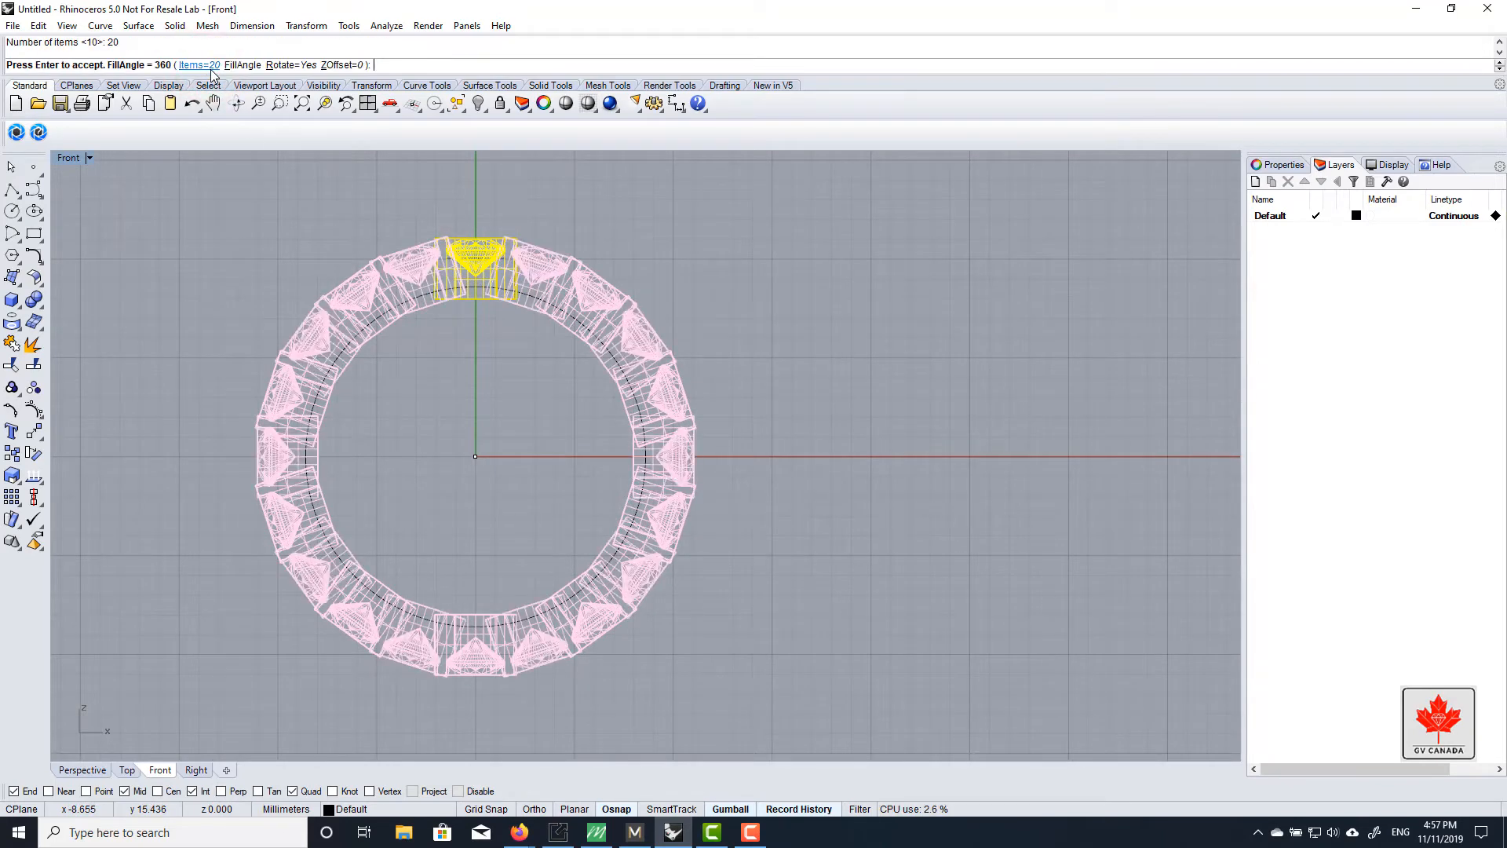
pyautogui.scroll(4, 524, 259)
pyautogui.scroll(-2, 524, 259)
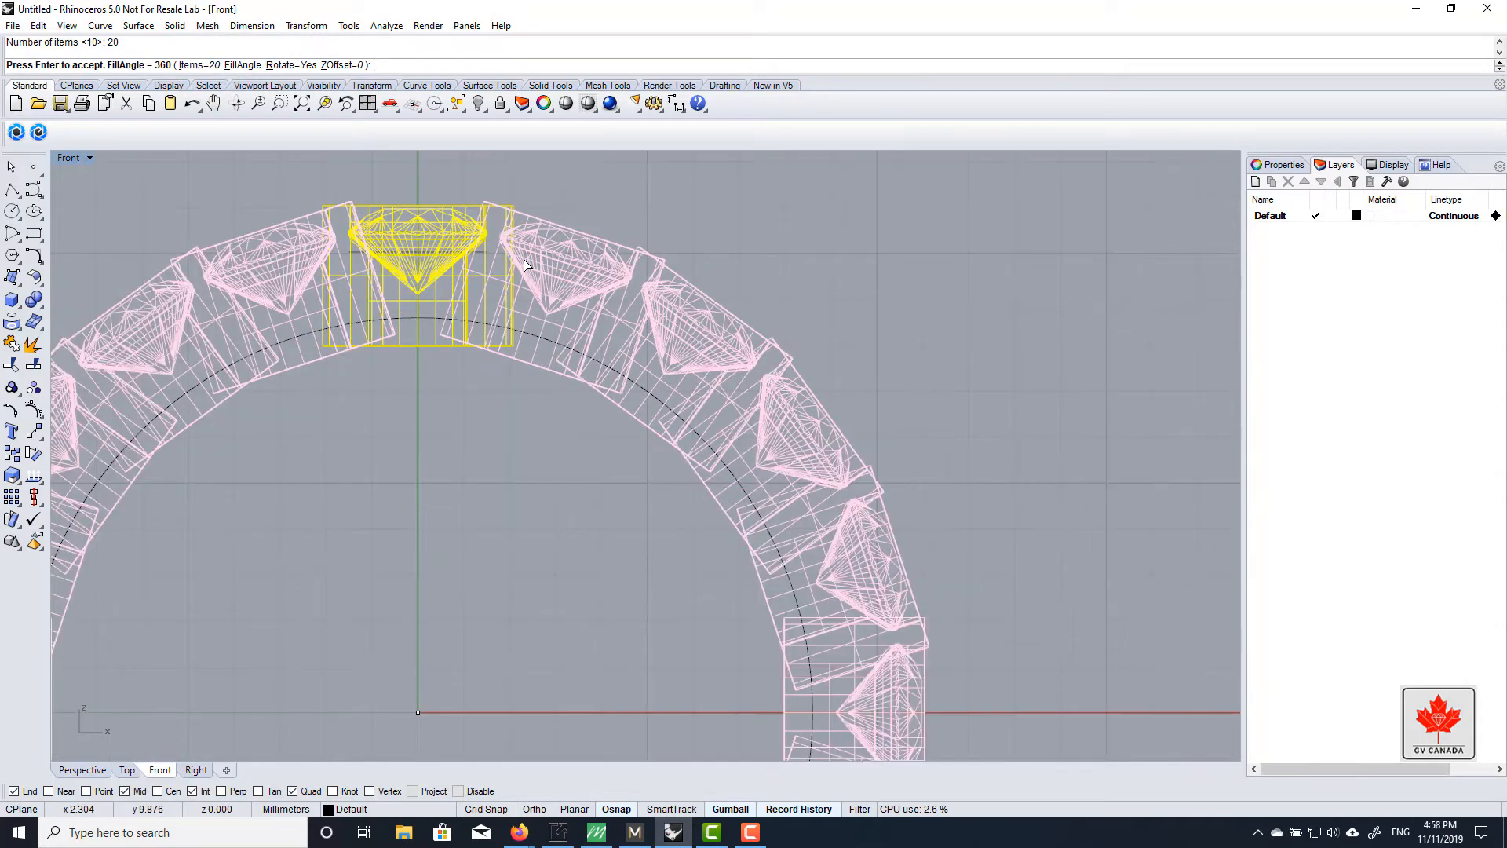
# Set the number of items in the polar array to 18 and accept the array
pyautogui.click(207, 65)
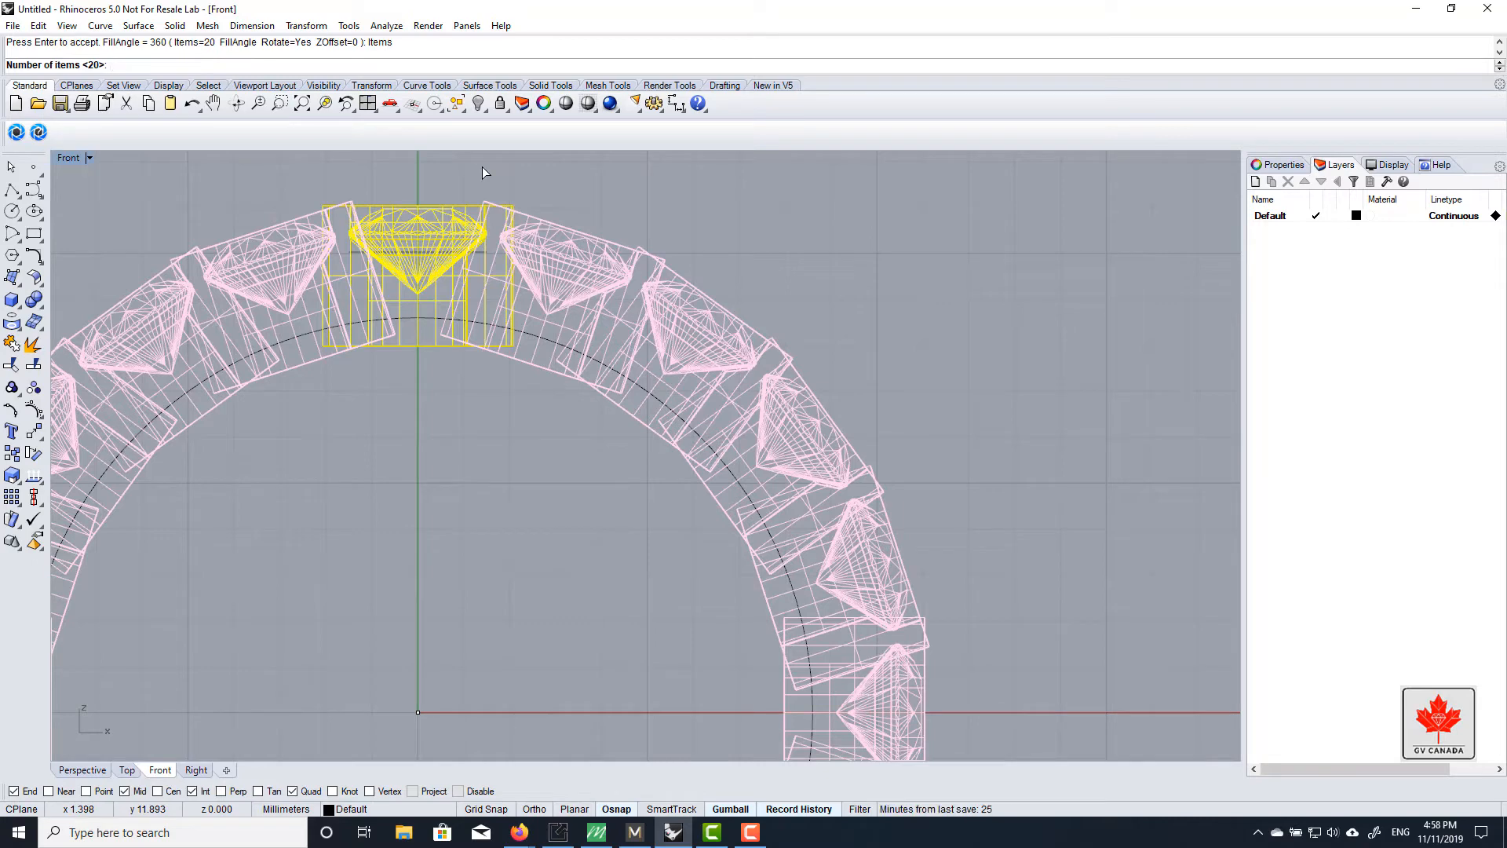
pyautogui.write('18')
pyautogui.press('Return')
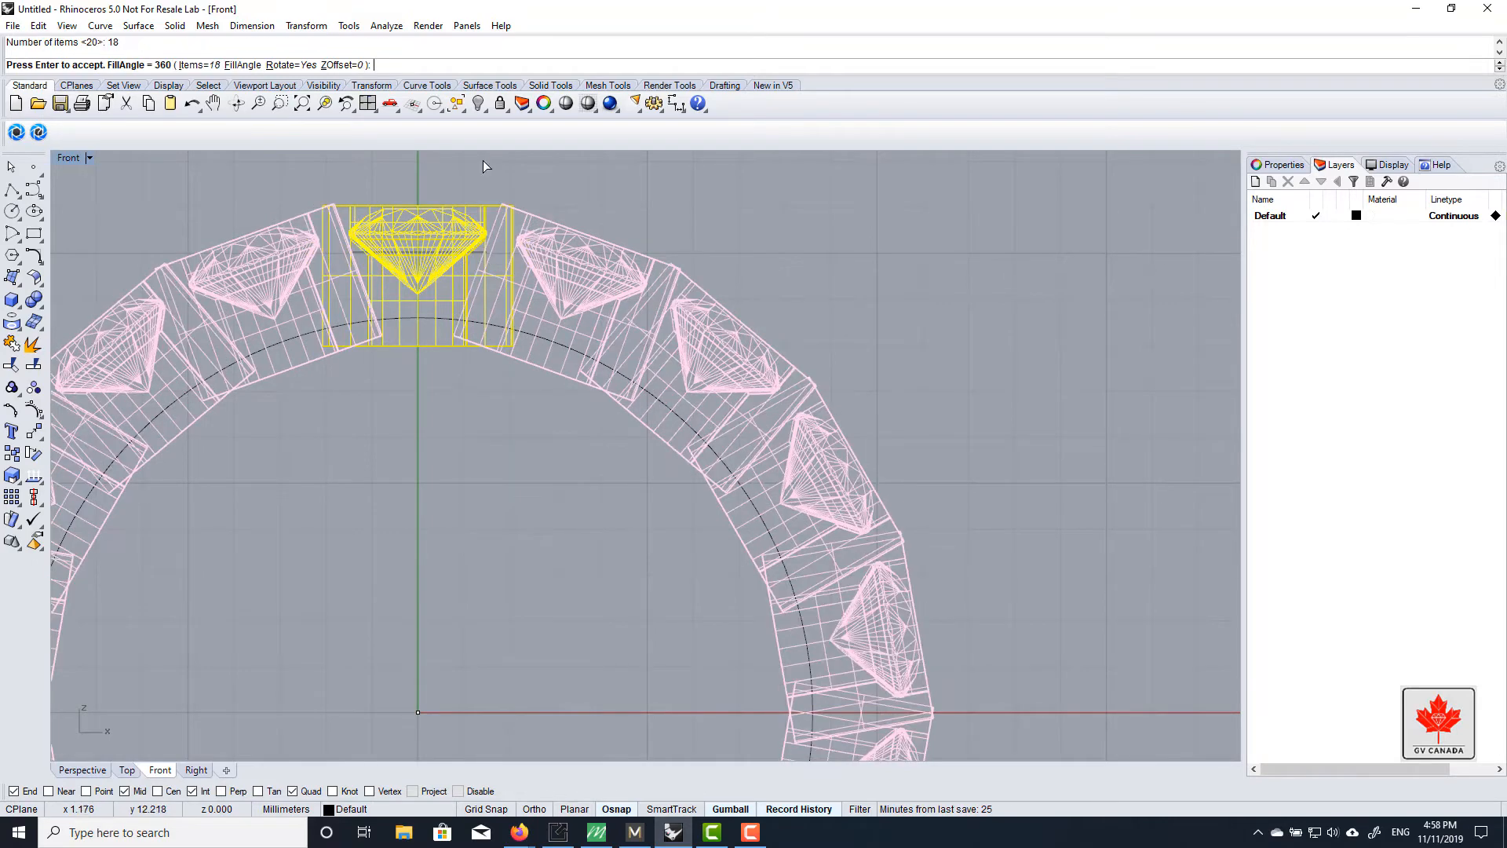
pyautogui.scroll(2, 522, 219)
pyautogui.press('Return')
pyautogui.click(707, 224)
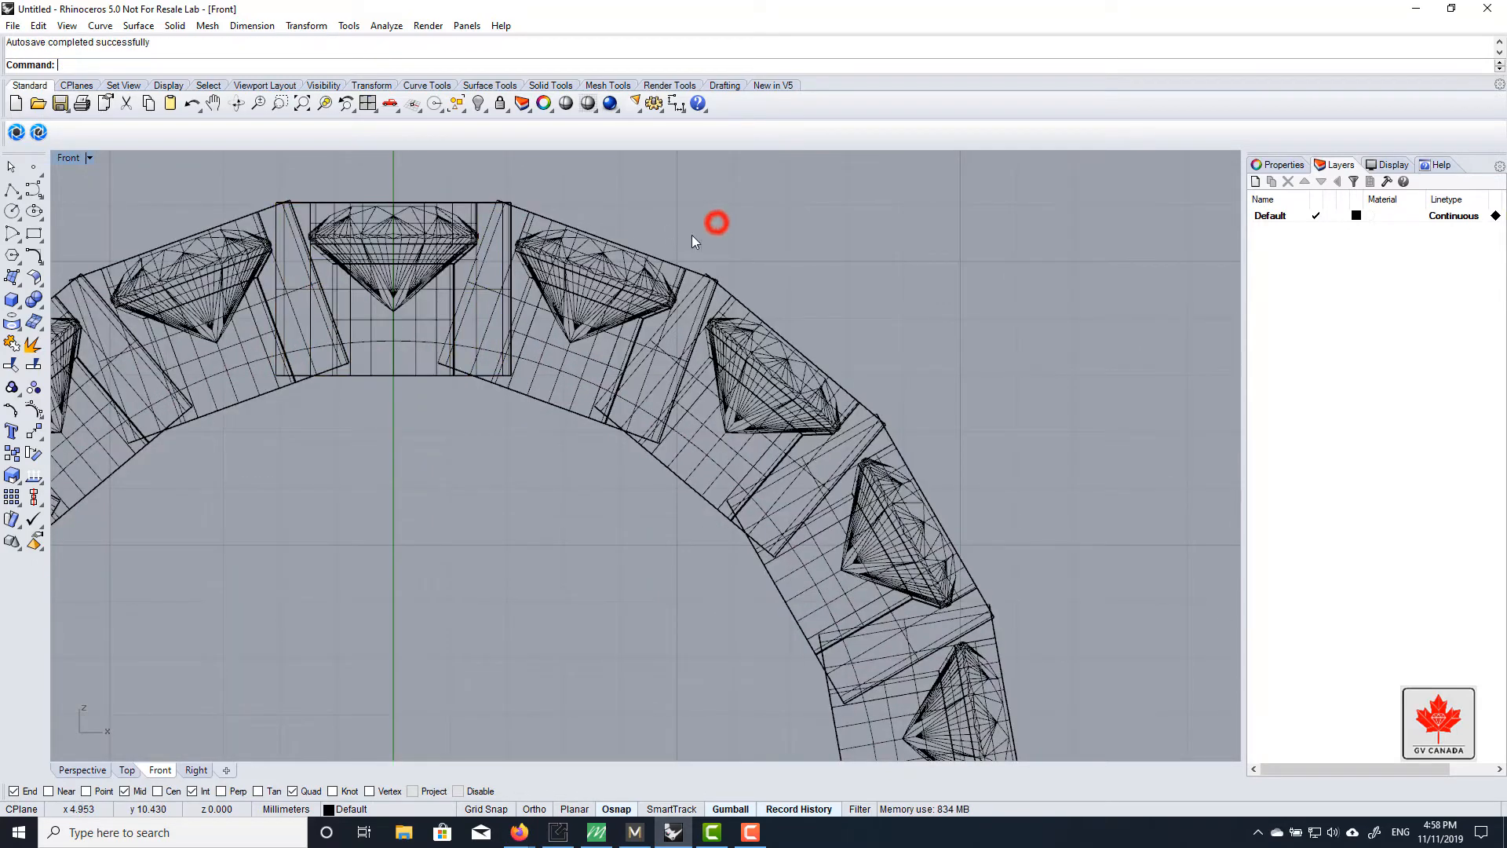
# Examine the arrayed bezels and gems from several angles in the enlarged perspective view
pyautogui.doubleClick(70, 158)
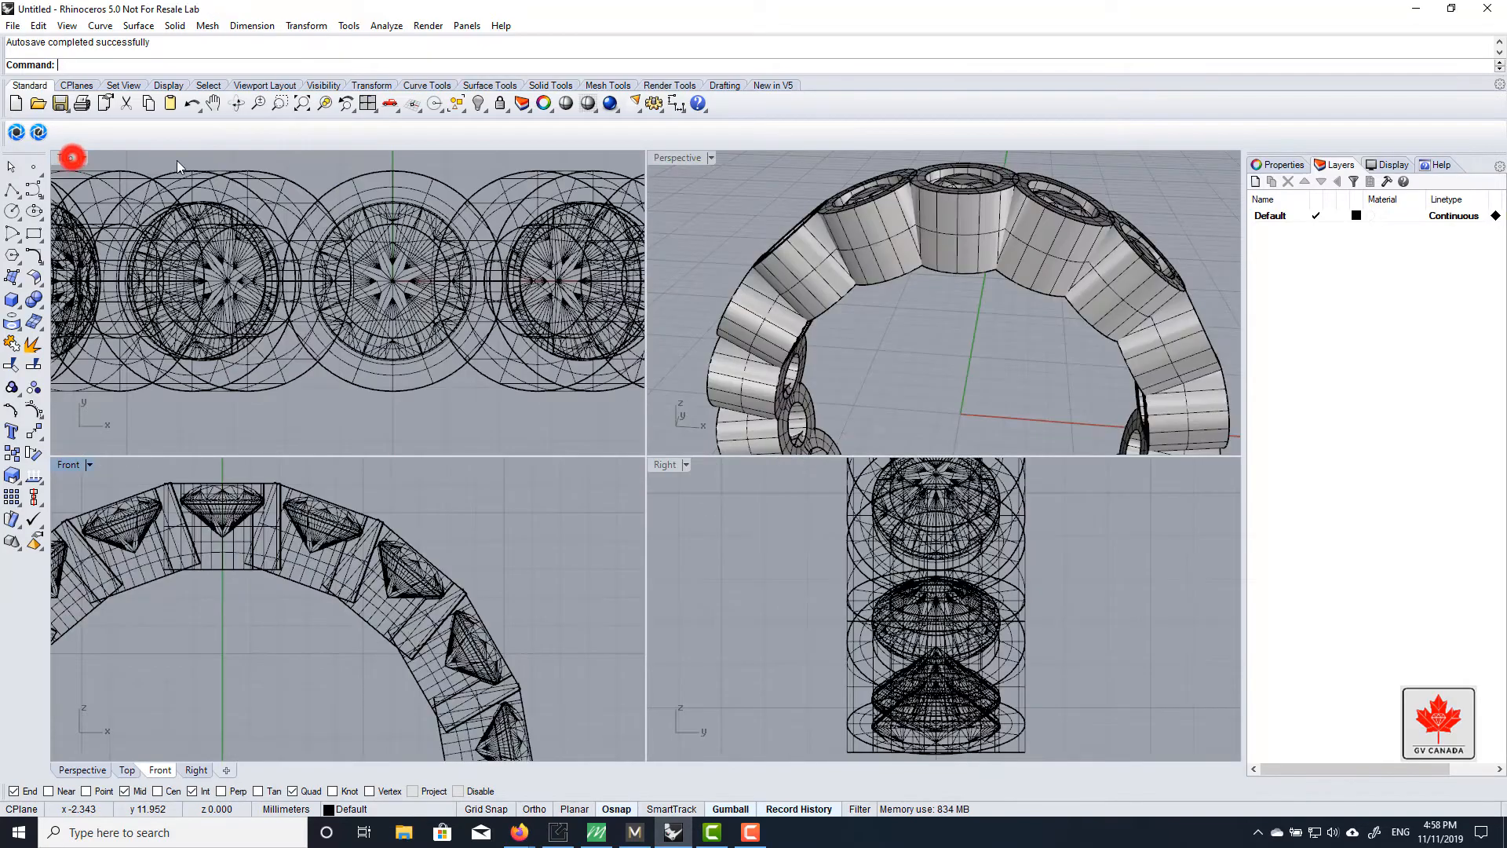
pyautogui.doubleClick(664, 156)
pyautogui.moveTo(548, 217); pyautogui.dragTo(531, 366, button='right')
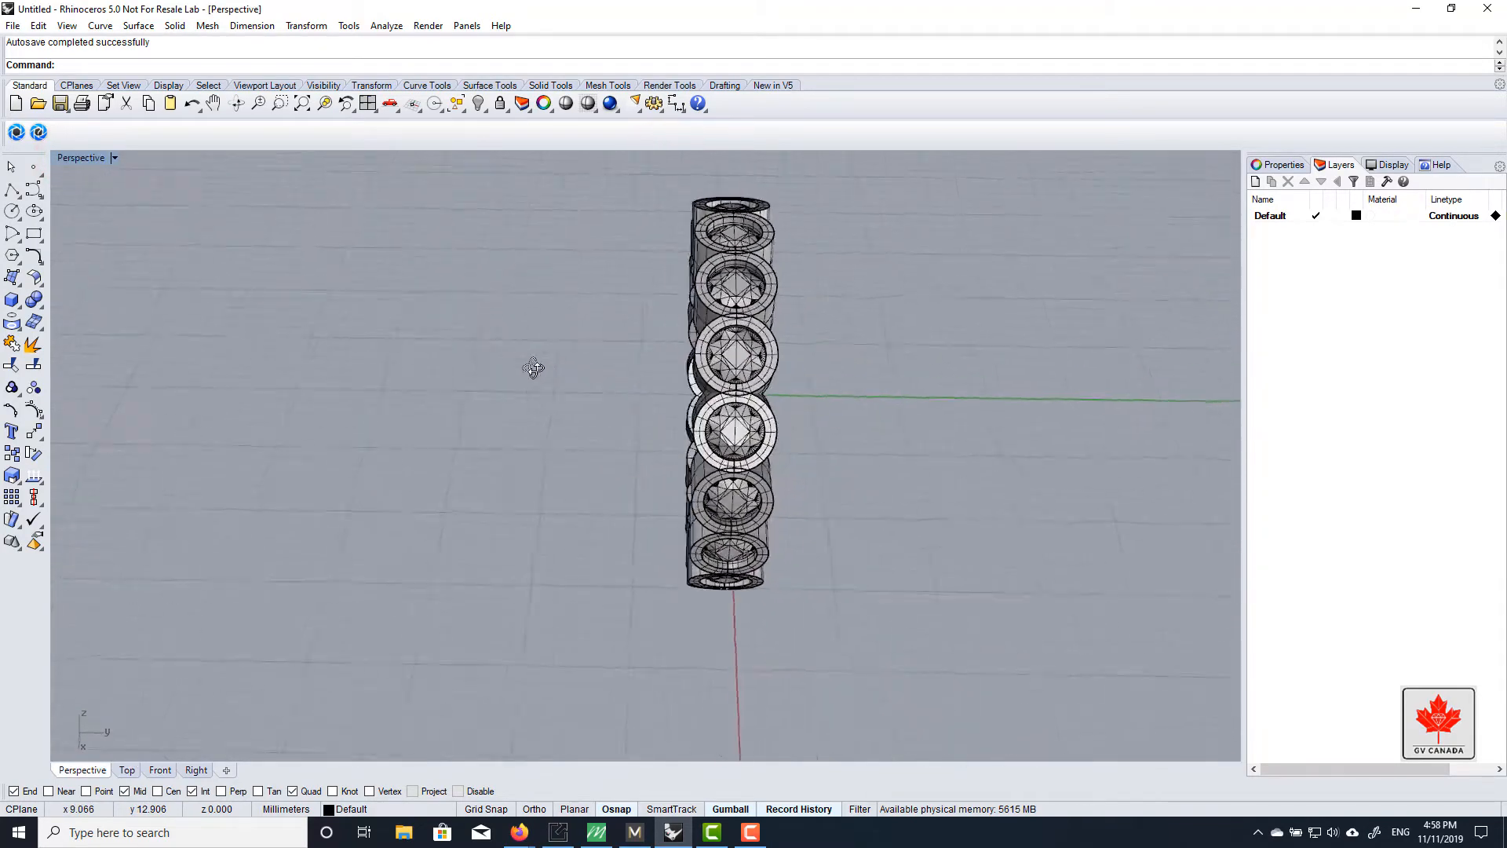
pyautogui.scroll(6, 826, 371)
pyautogui.moveTo(751, 341); pyautogui.dragTo(194, 182, button='right')
pyautogui.scroll(-7, 443, 300)
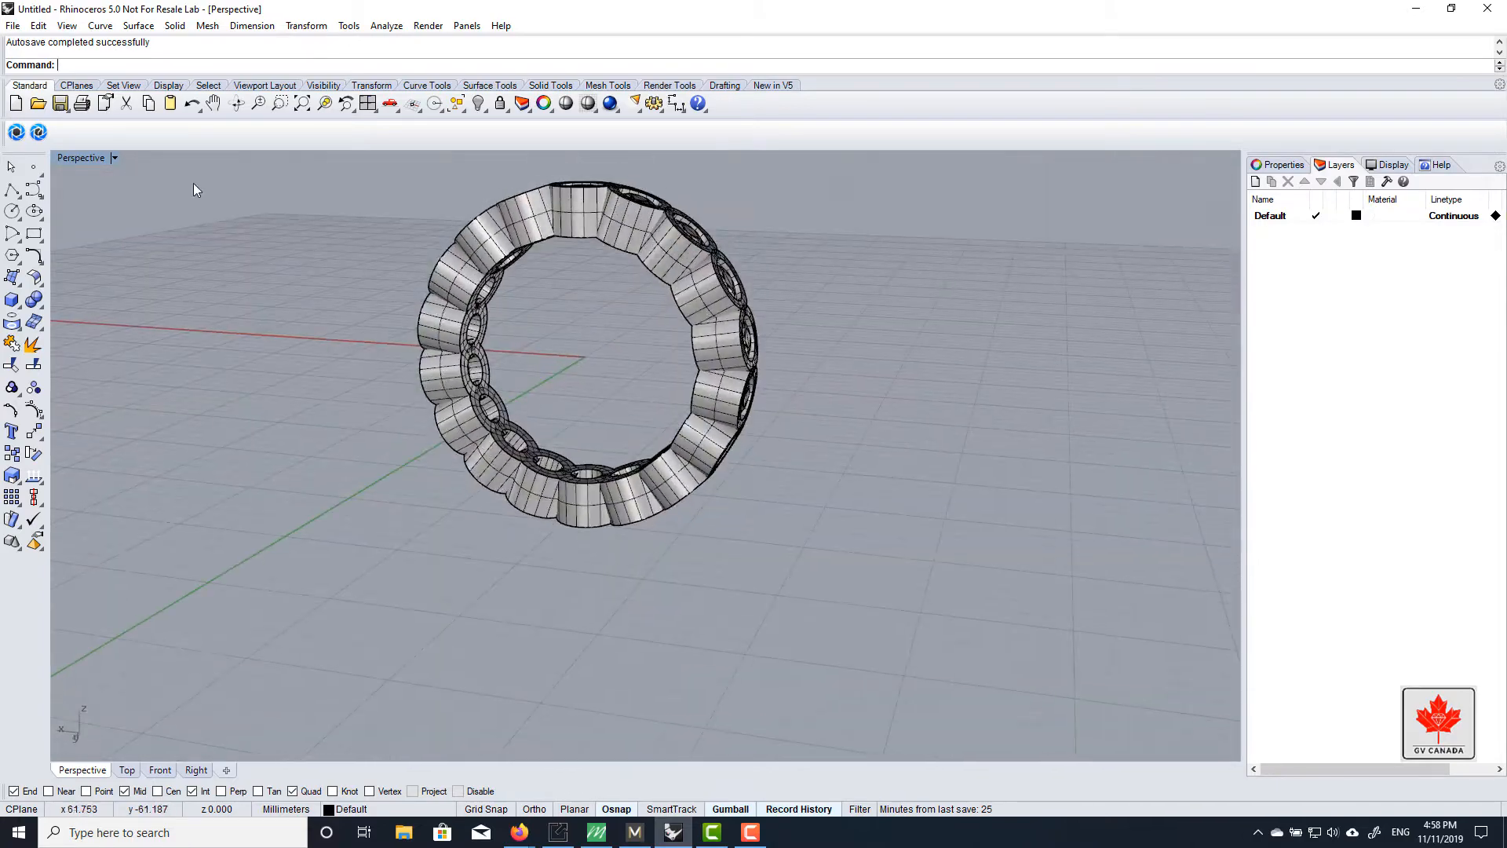
# Select the finger circle in the front view and inspect how far the bezels extend inside it
pyautogui.doubleClick(93, 158)
pyautogui.scroll(-3, 314, 482)
pyautogui.scroll(8, 298, 521)
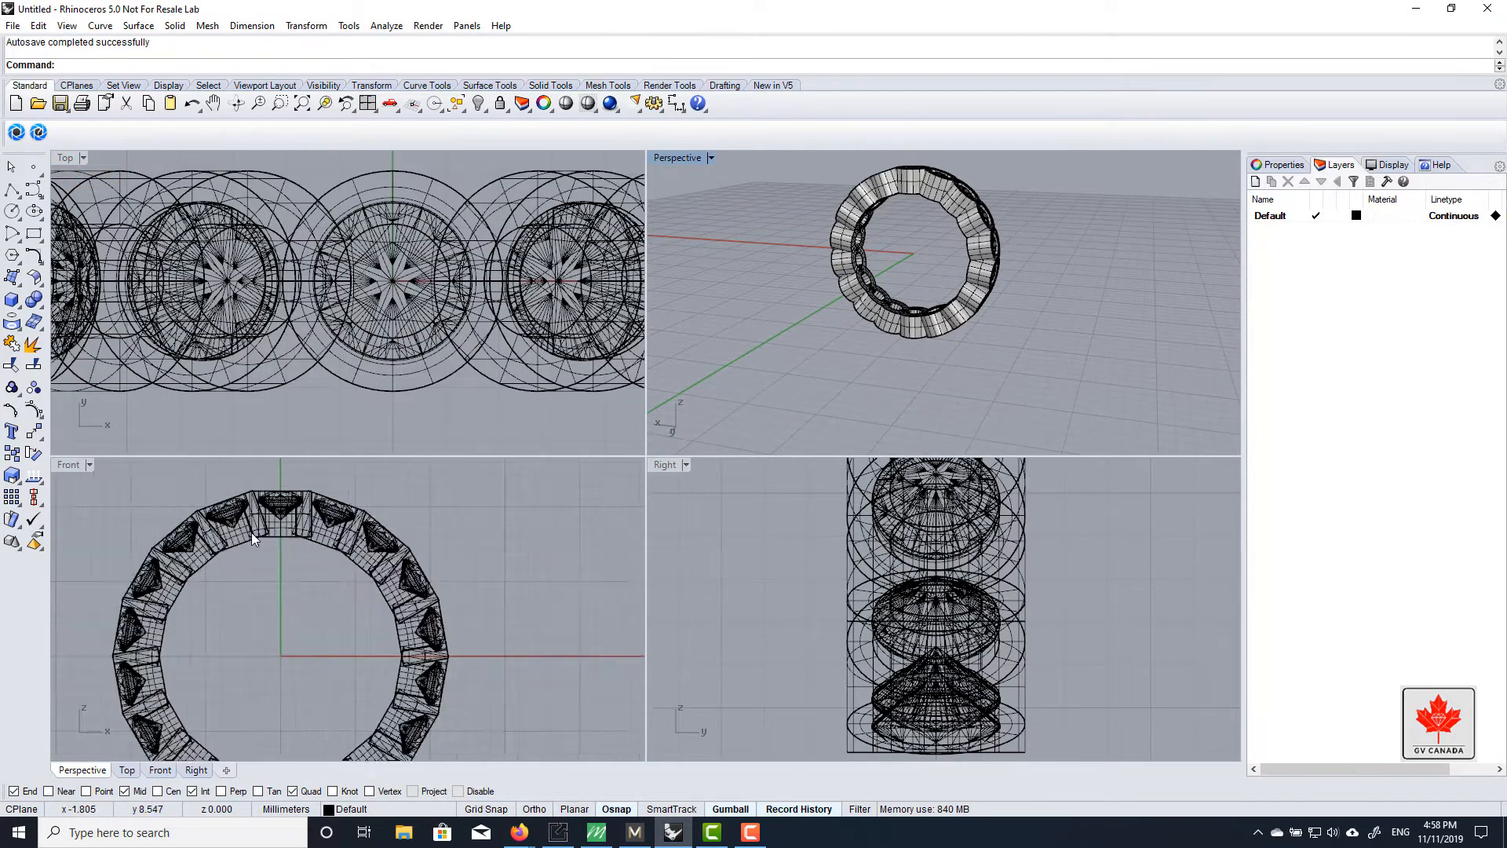
pyautogui.click(322, 520)
pyautogui.scroll(-5, 322, 519)
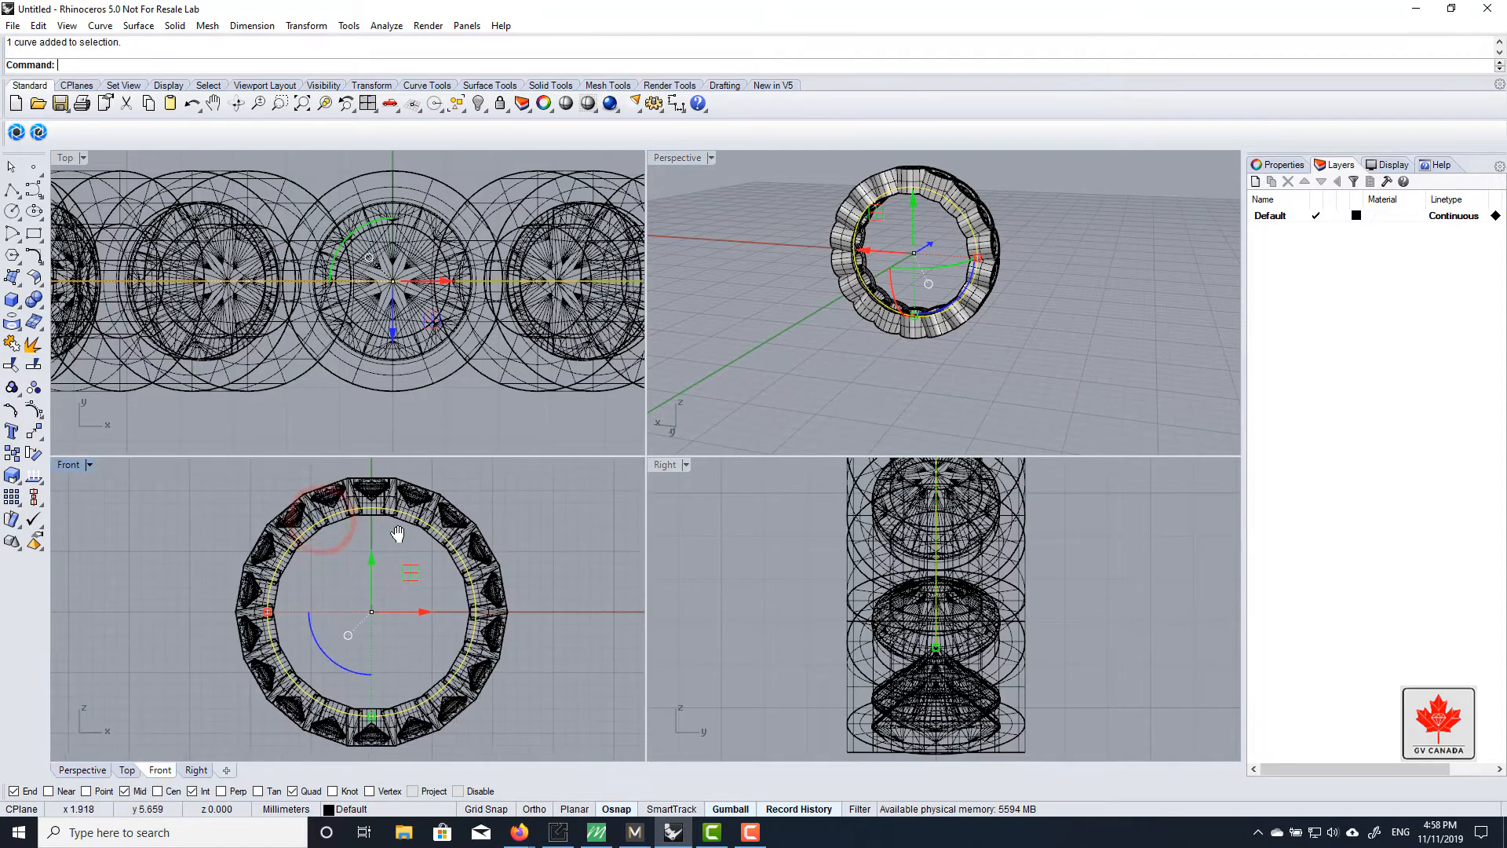
pyautogui.scroll(6, 389, 580)
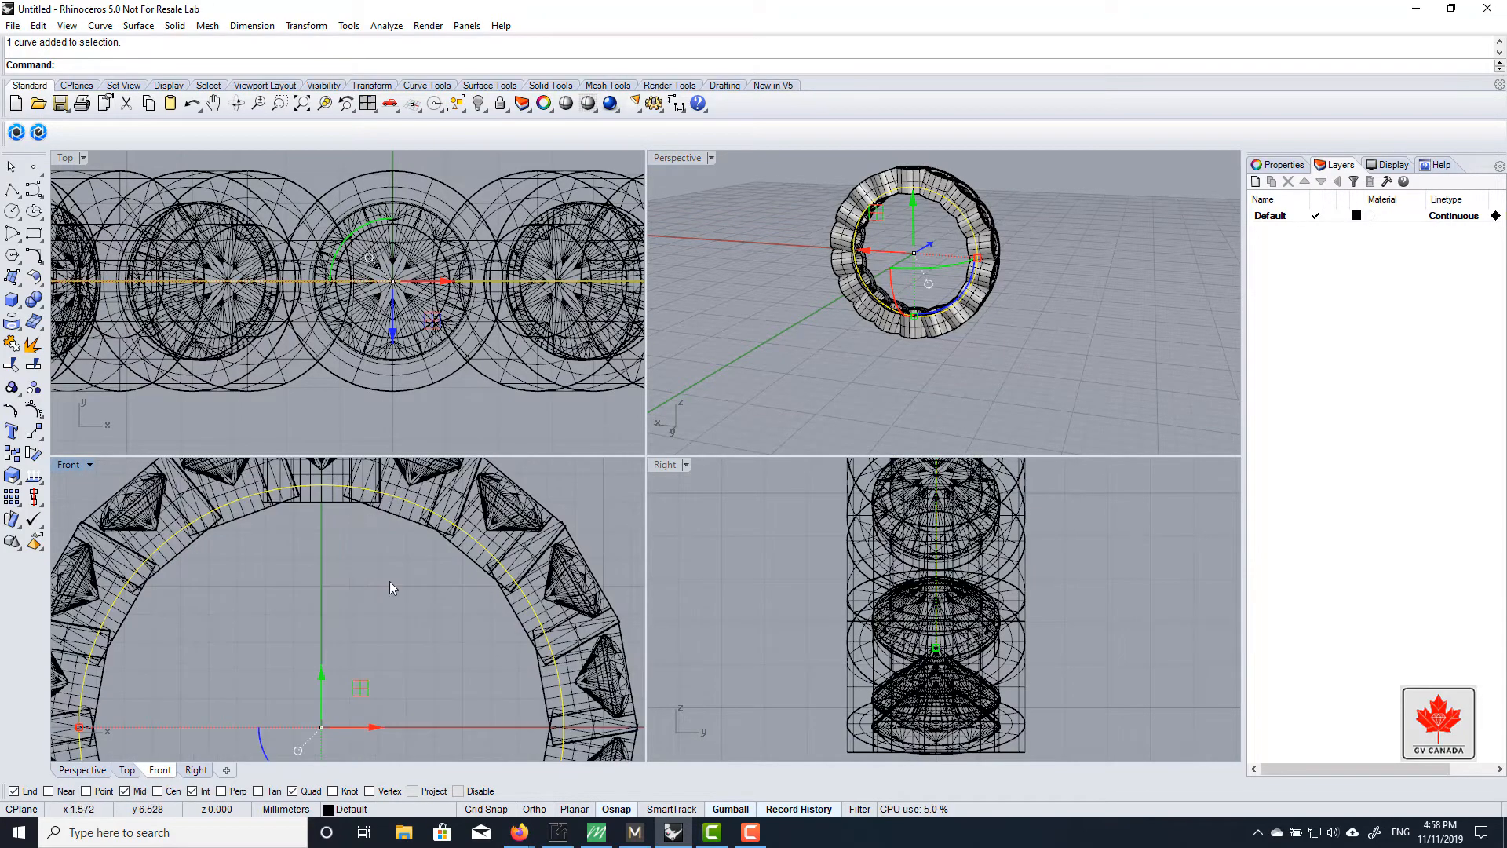
pyautogui.scroll(3, 328, 597)
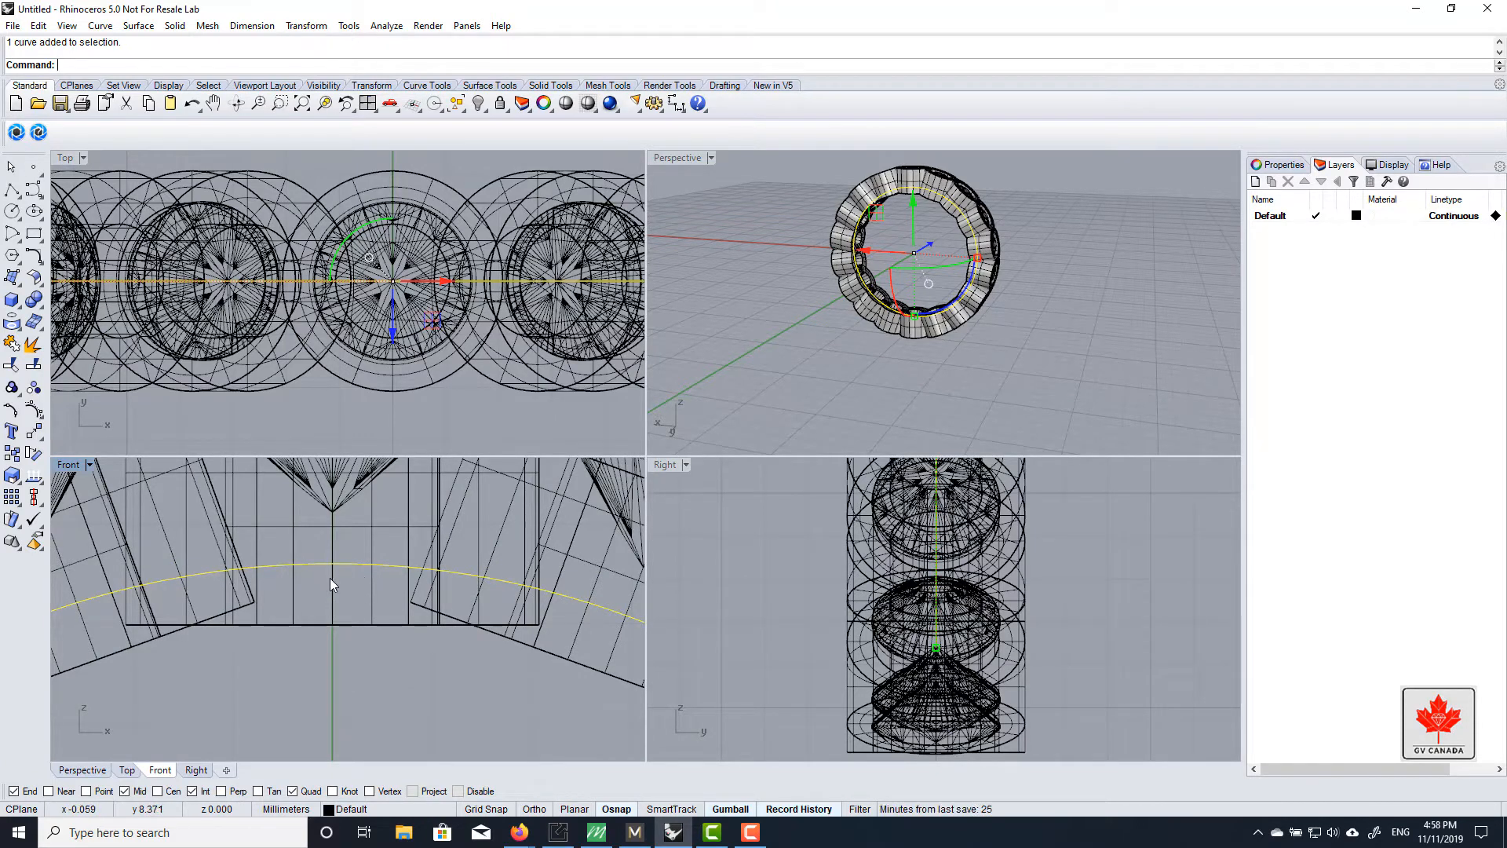
pyautogui.scroll(-2, 330, 578)
pyautogui.scroll(-5, 335, 605)
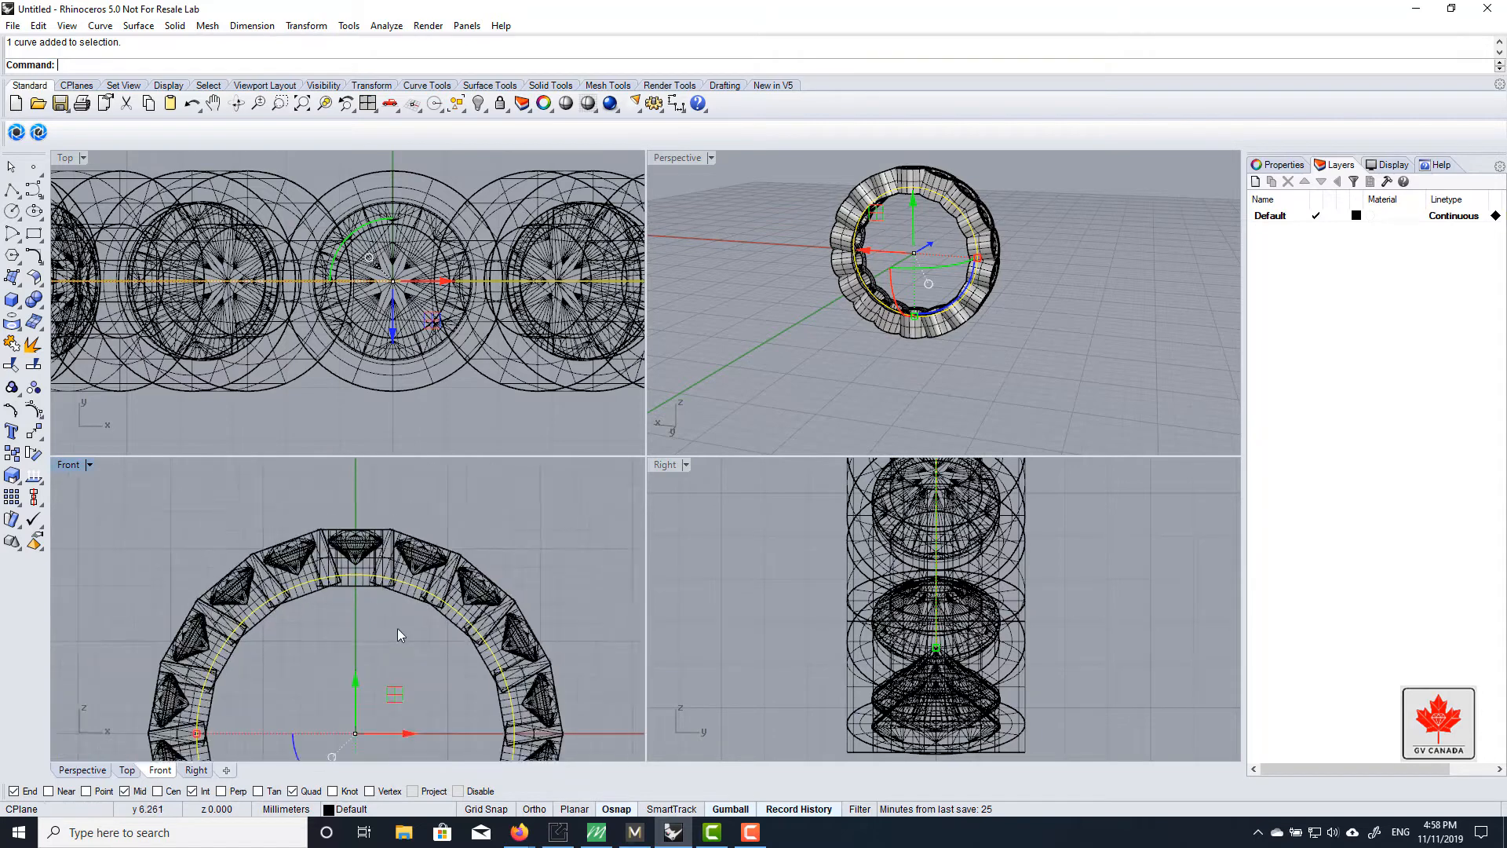
pyautogui.scroll(5, 384, 585)
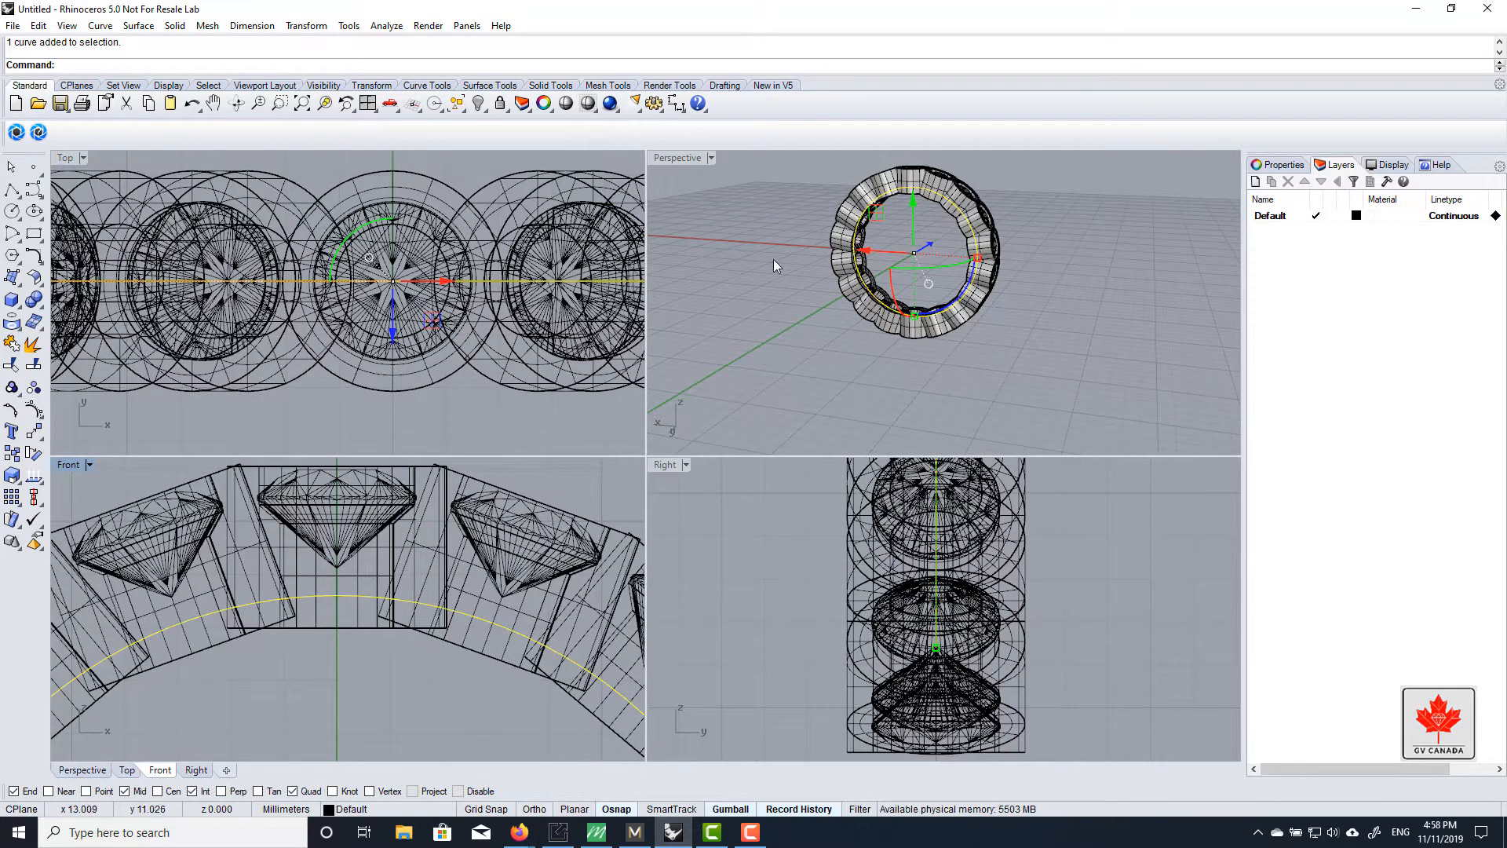
# Extrude the finger circle to both sides as a solid cylinder, with an extrusion distance of about 15.6 mm
pyautogui.doubleClick(682, 159)
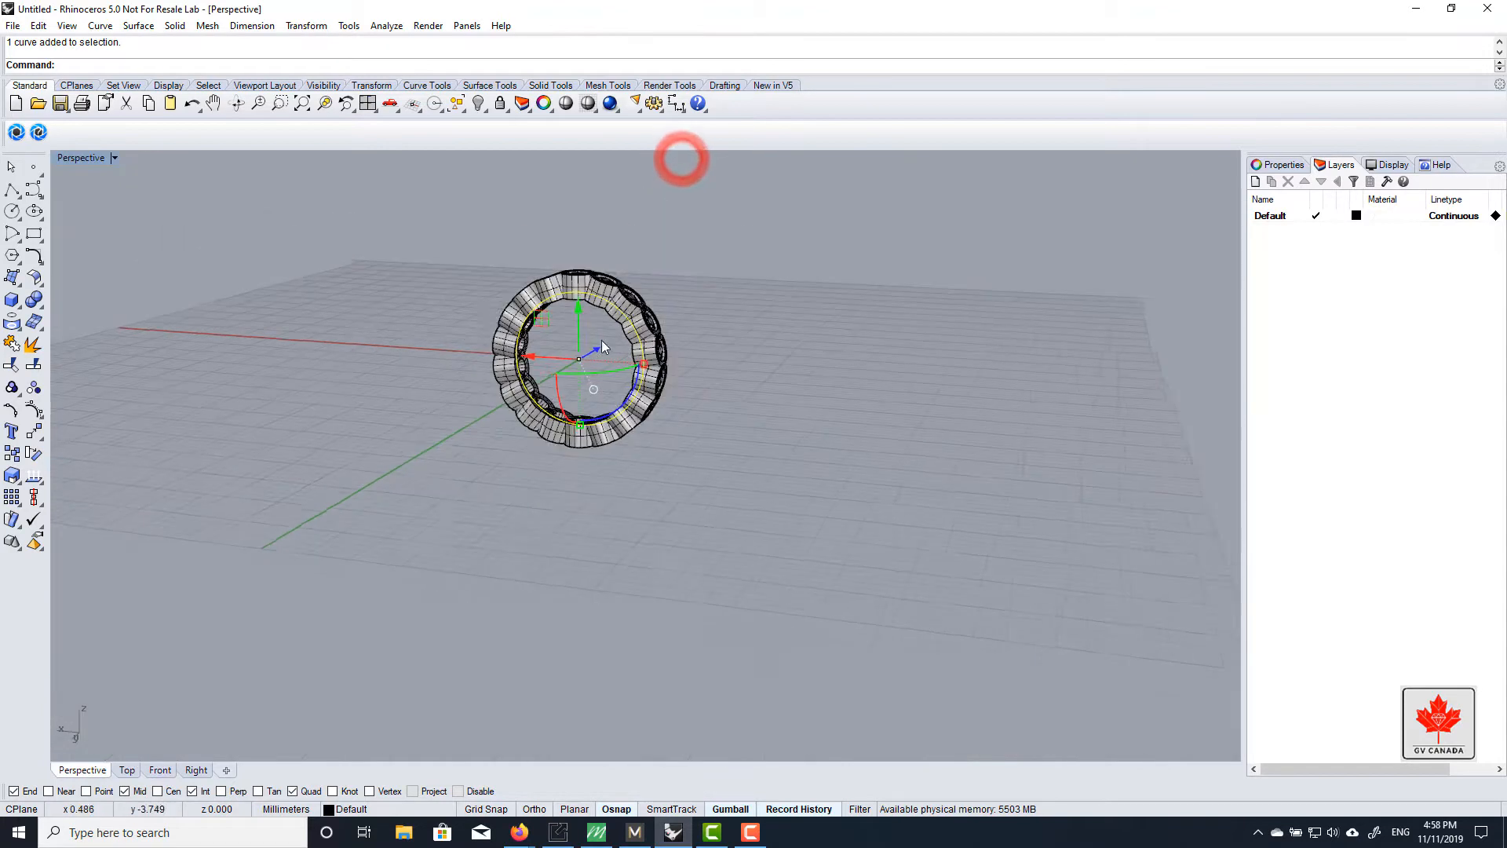
pyautogui.moveTo(601, 340); pyautogui.dragTo(587, 312, button='right')
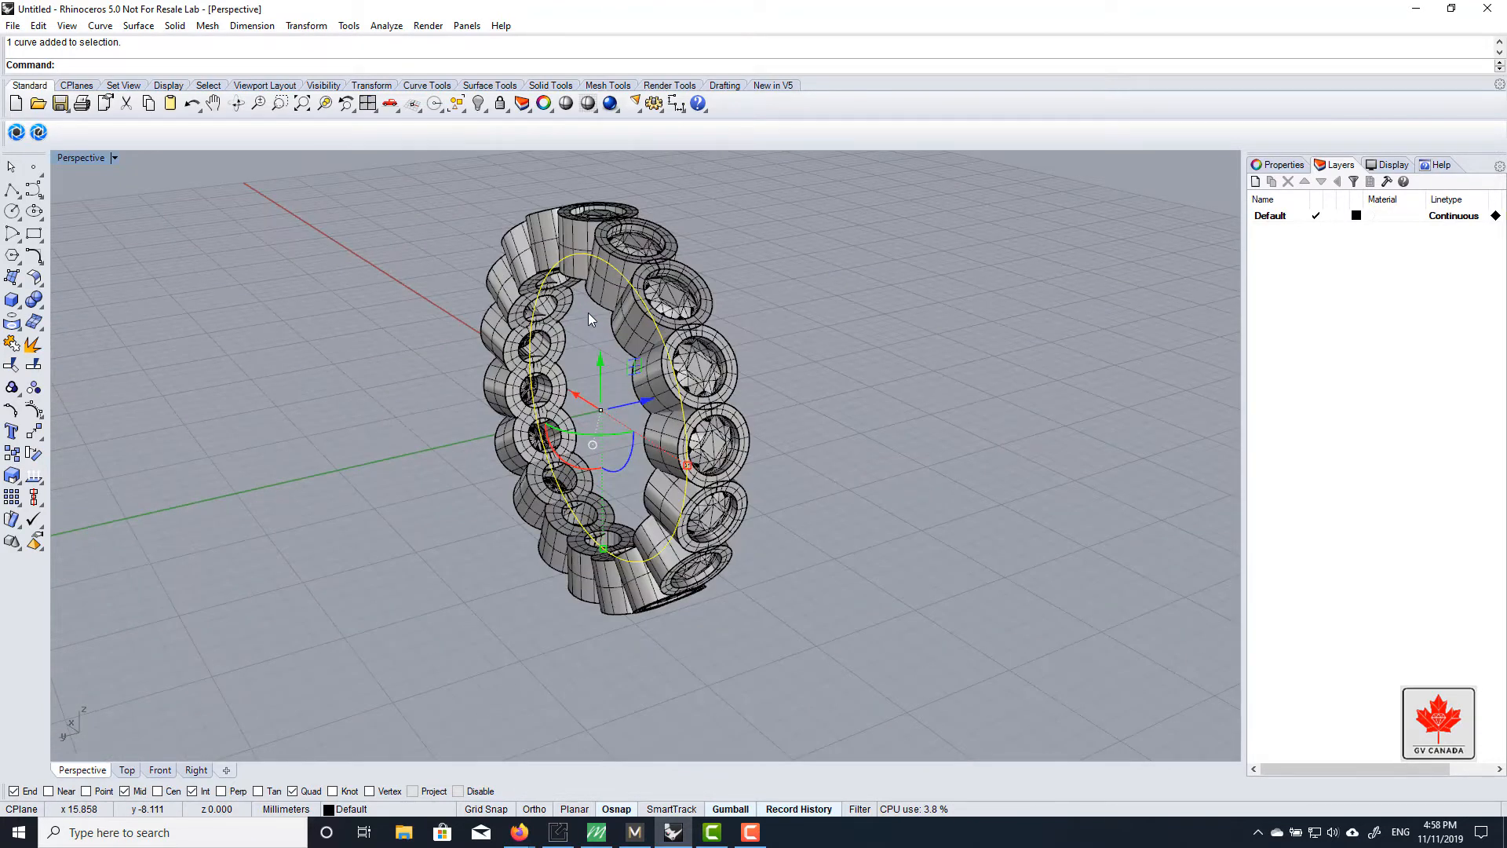
pyautogui.write('ExtrudeCrv')
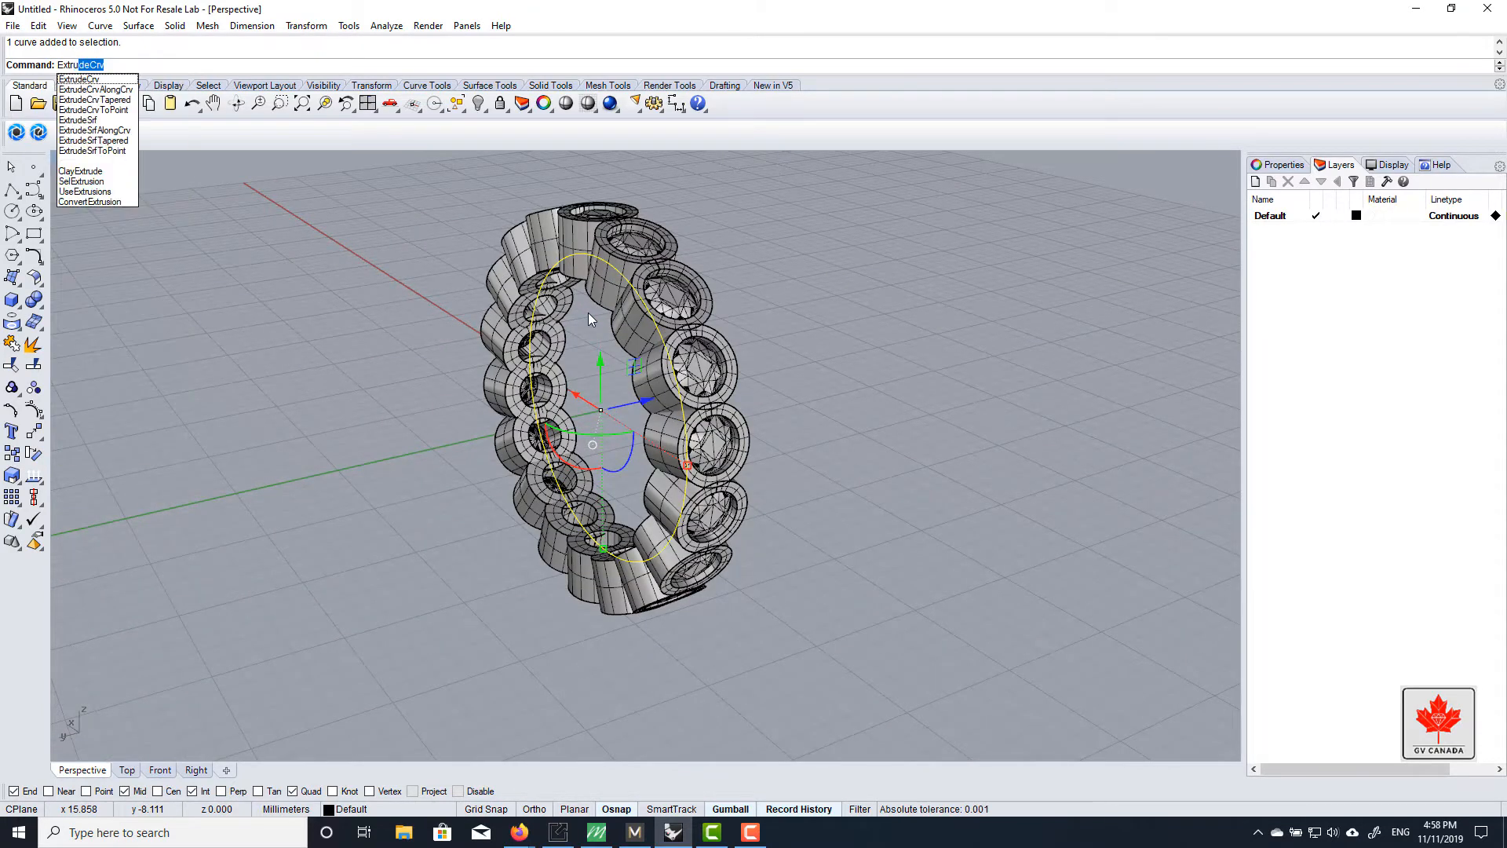
pyautogui.click(85, 81)
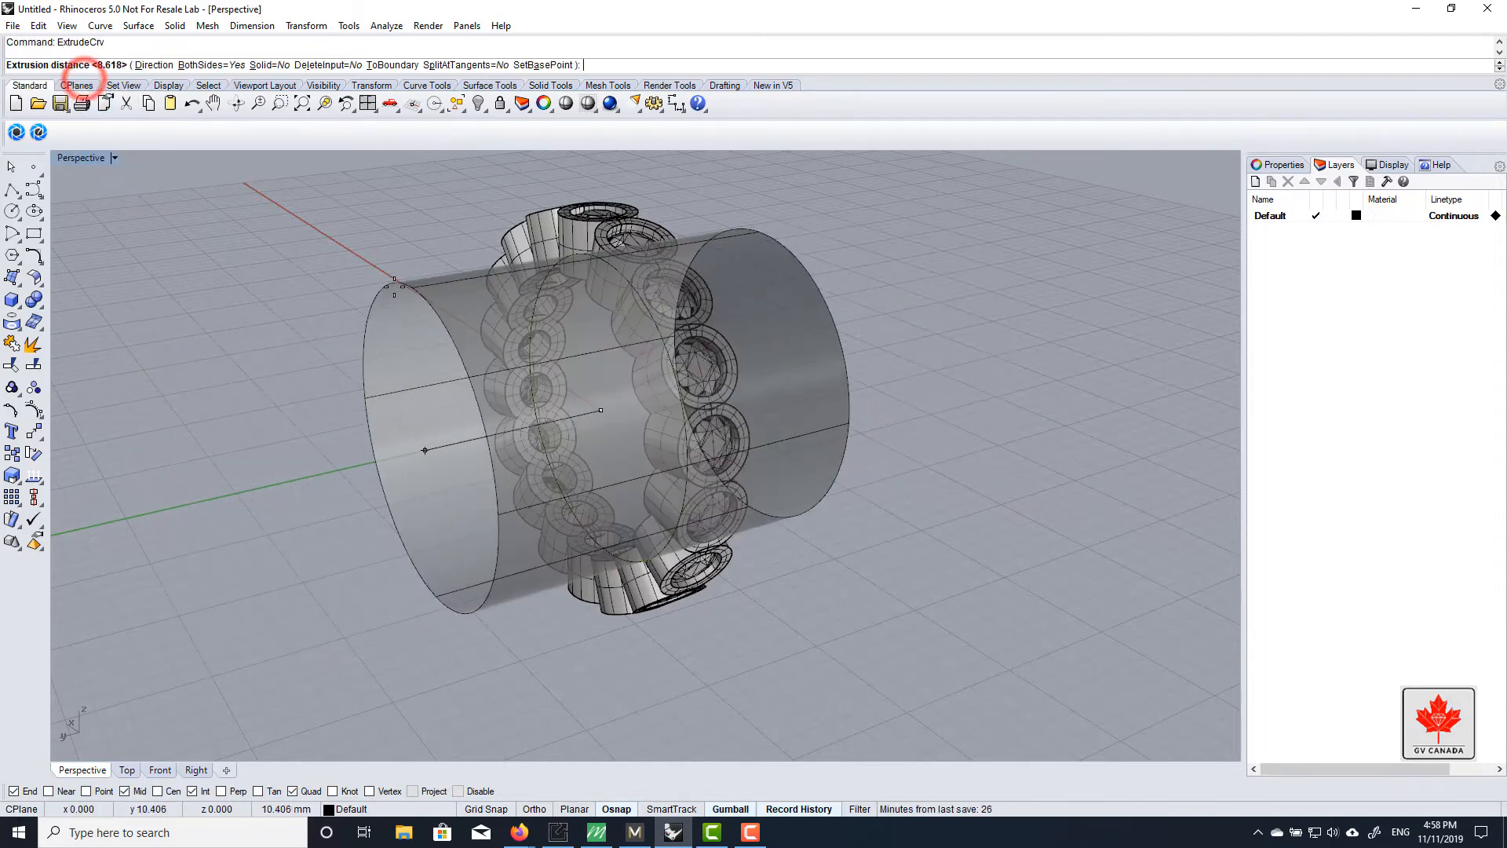
pyautogui.moveTo(286, 293)
pyautogui.mouseDown(button='right')
pyautogui.moveTo(464, 264)
pyautogui.moveTo(437, 251)
pyautogui.moveTo(336, 275)
pyautogui.moveTo(317, 304)
pyautogui.moveTo(310, 292)
pyautogui.mouseUp(button='right')
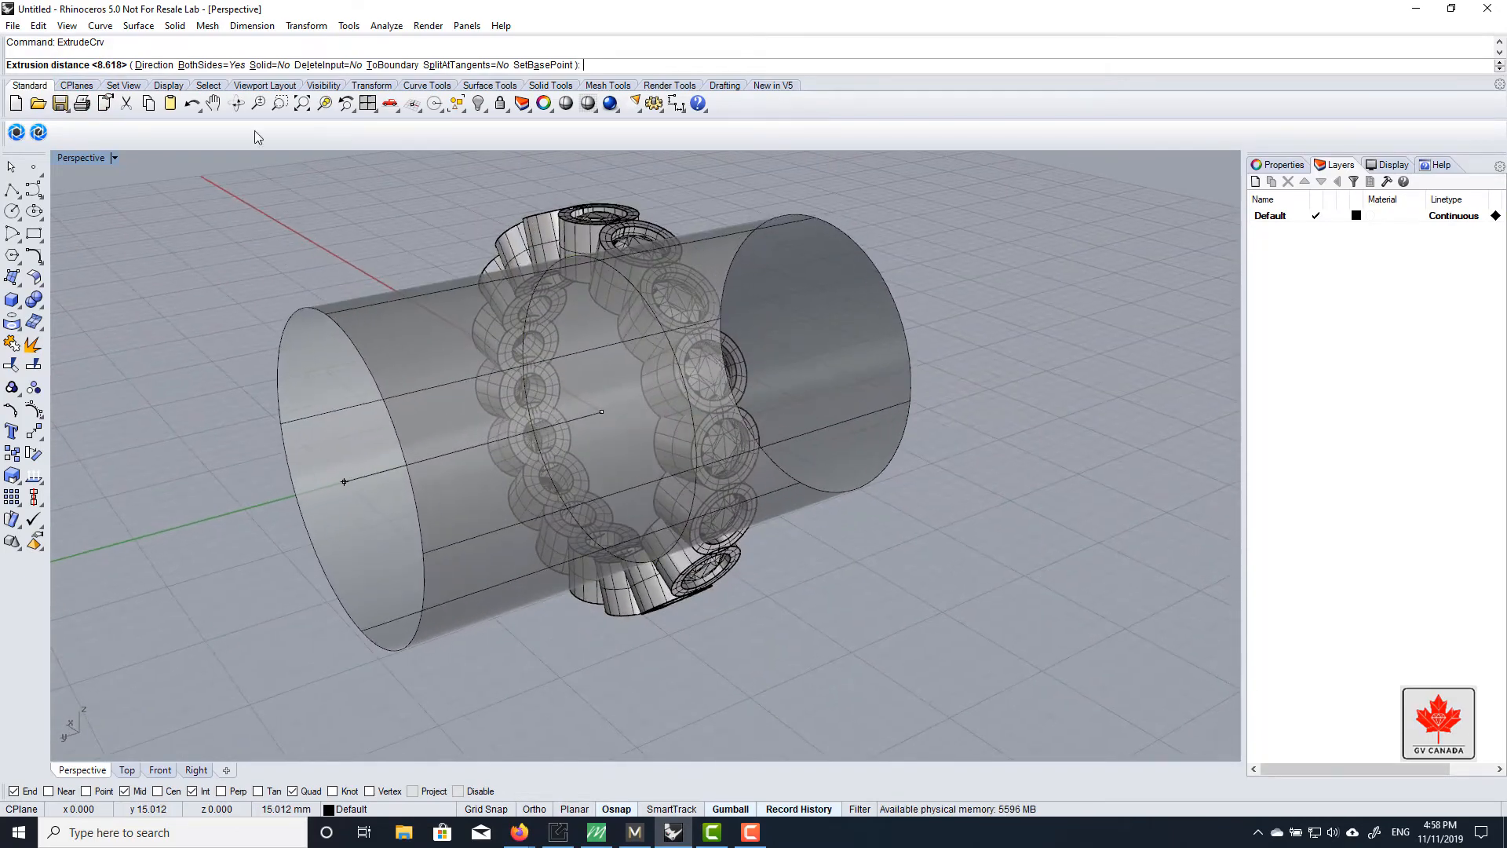
pyautogui.click(271, 65)
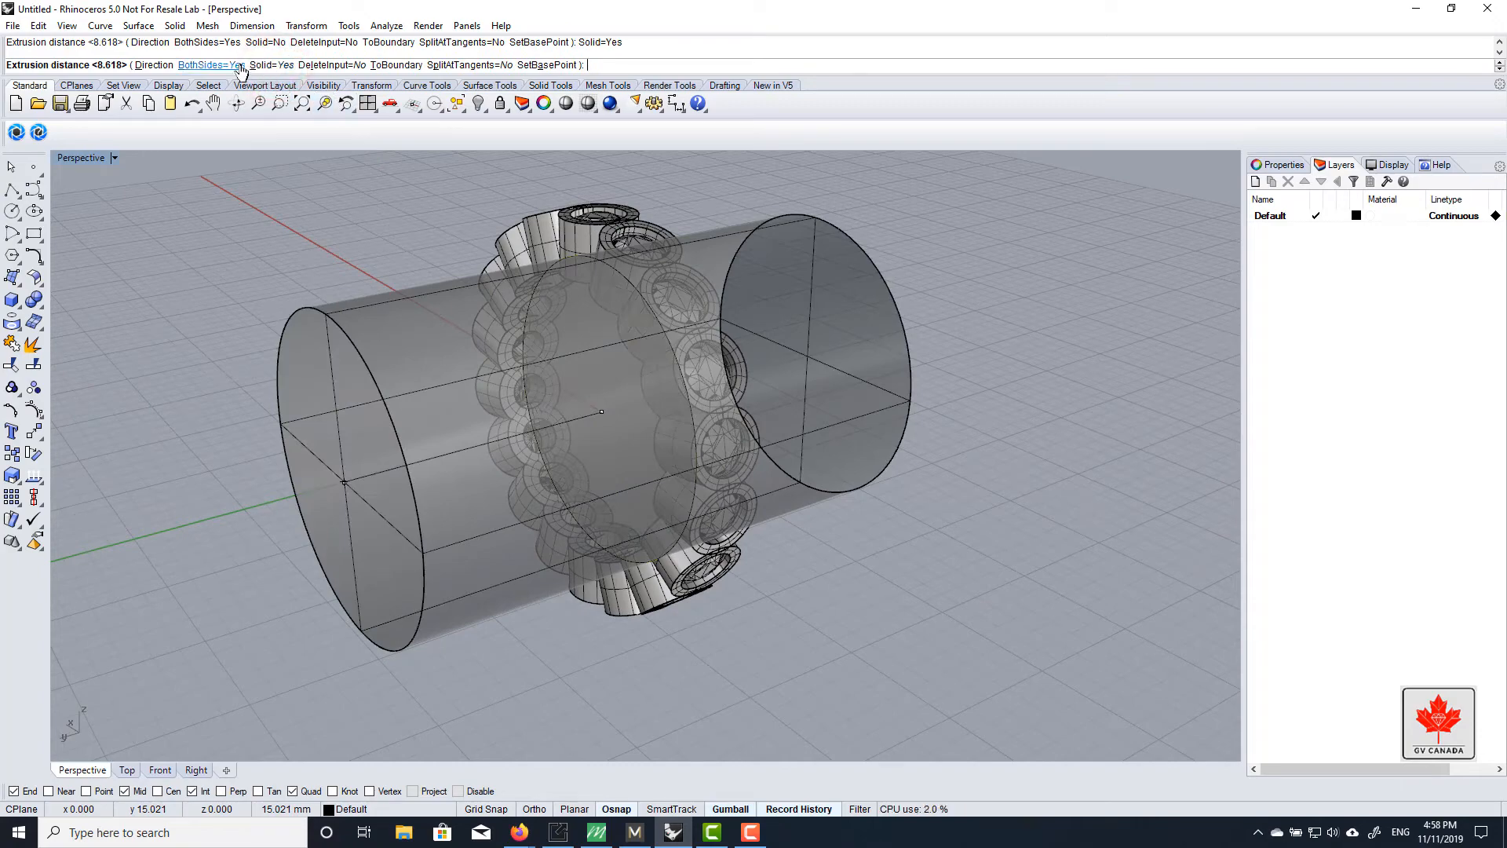
pyautogui.moveTo(445, 331); pyautogui.dragTo(325, 346, button='right')
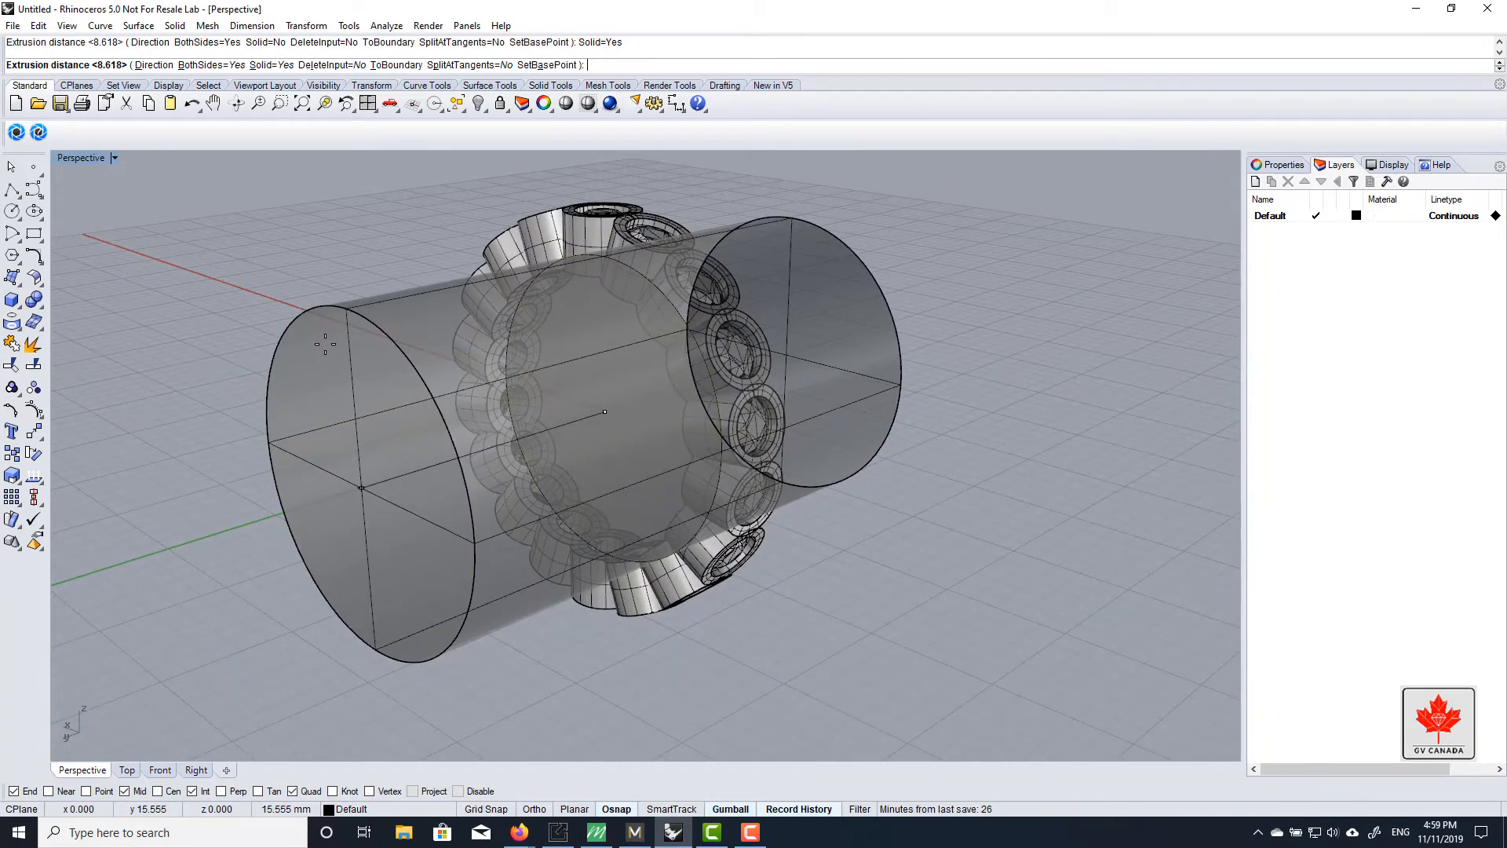
pyautogui.click(324, 343)
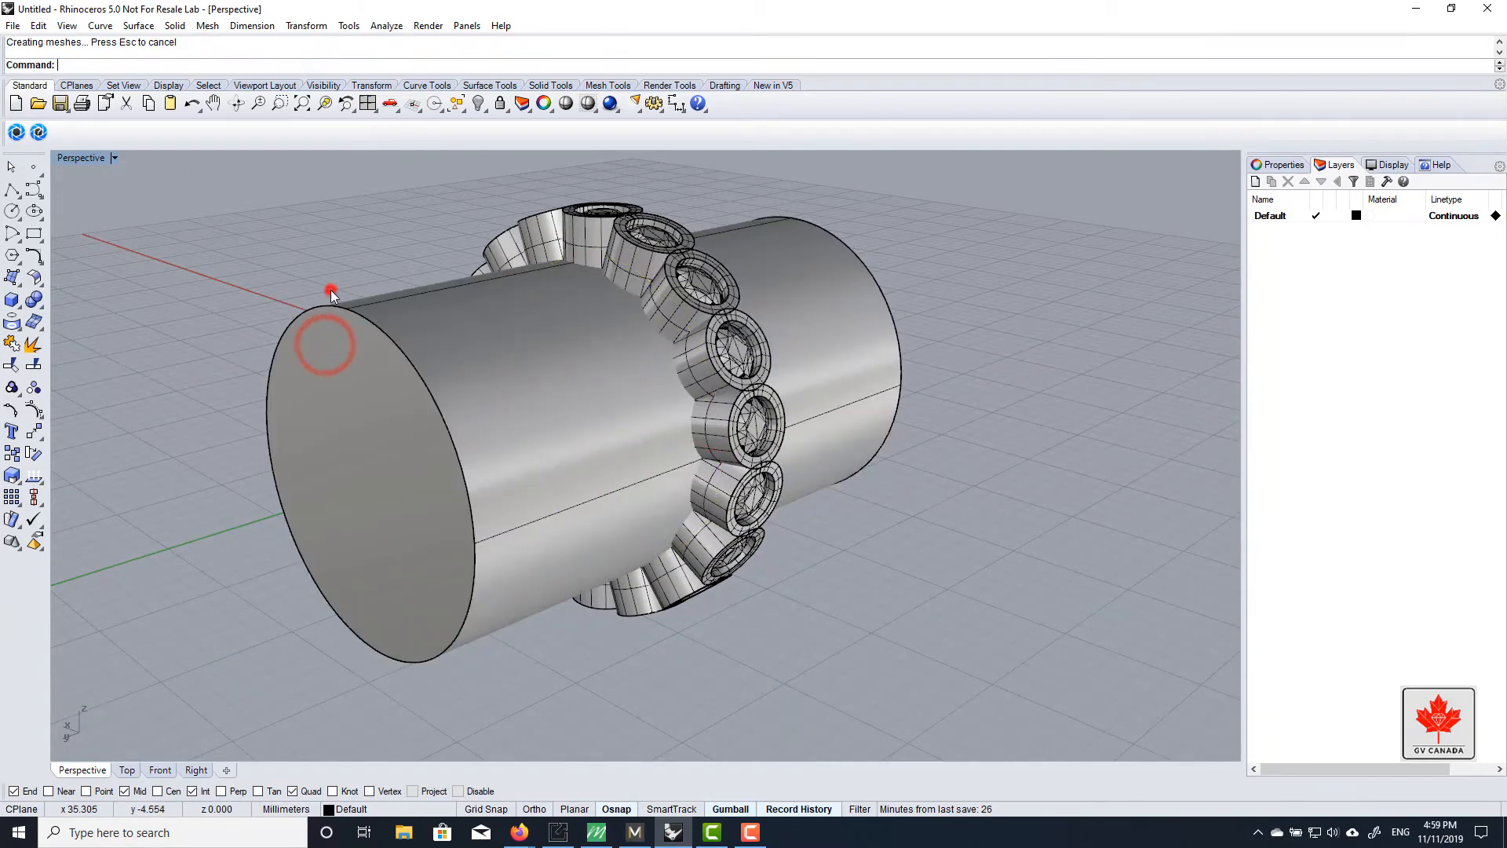
# Examine where the finger cylinder cuts through the inner ends of the bezels
pyautogui.moveTo(330, 290)
pyautogui.mouseDown(button='right')
pyautogui.moveTo(430, 262)
pyautogui.moveTo(620, 261)
pyautogui.moveTo(437, 329)
pyautogui.moveTo(367, 294)
pyautogui.moveTo(527, 364)
pyautogui.moveTo(436, 365)
pyautogui.moveTo(628, 408)
pyautogui.moveTo(562, 378)
pyautogui.mouseUp(button='right')
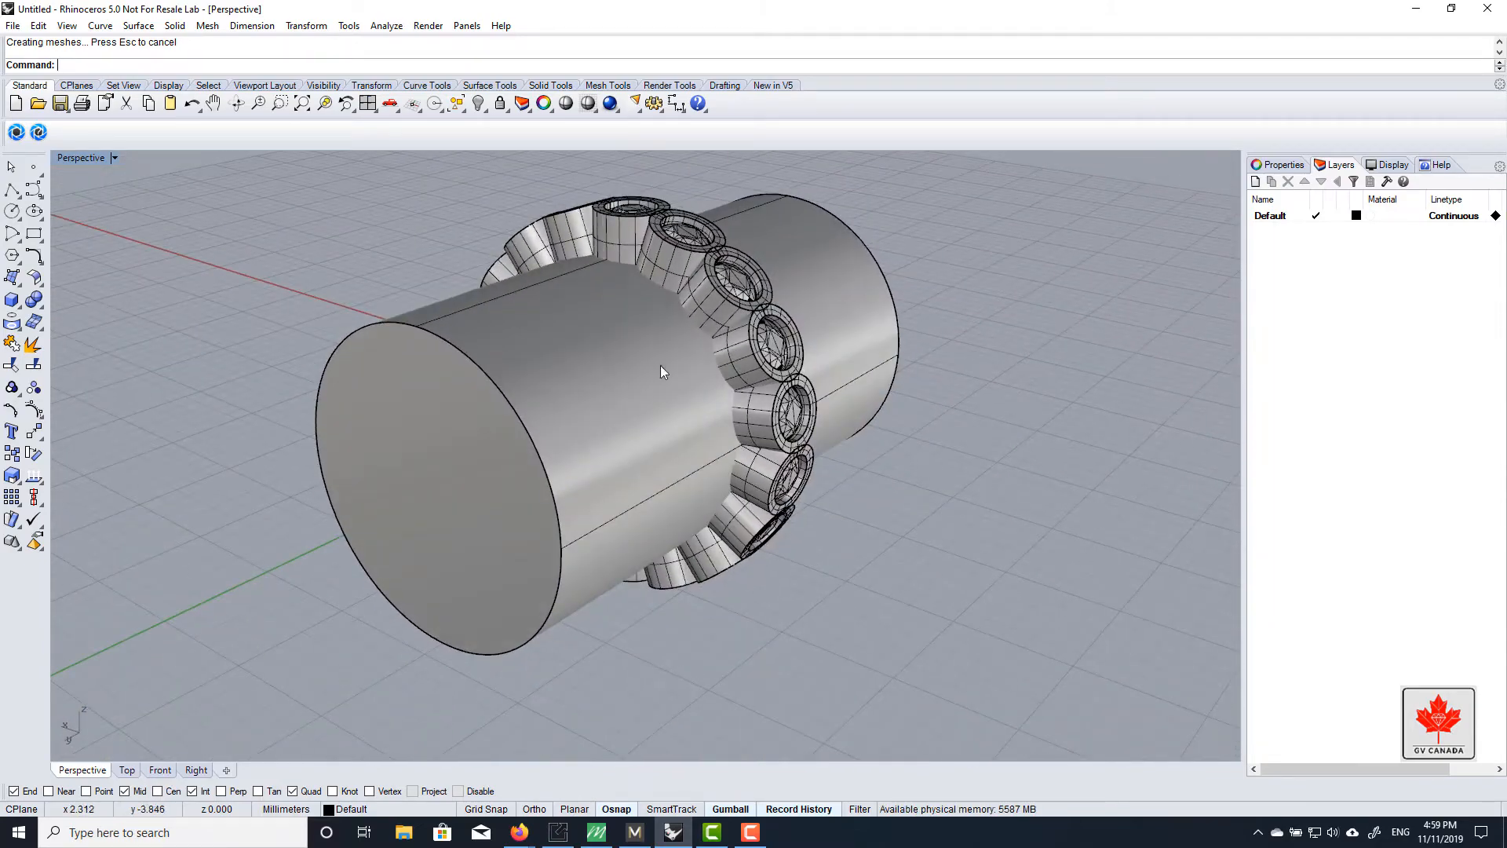
pyautogui.moveTo(661, 365); pyautogui.dragTo(651, 325, button='right')
pyautogui.scroll(-2, 645, 323)
pyautogui.scroll(7, 642, 284)
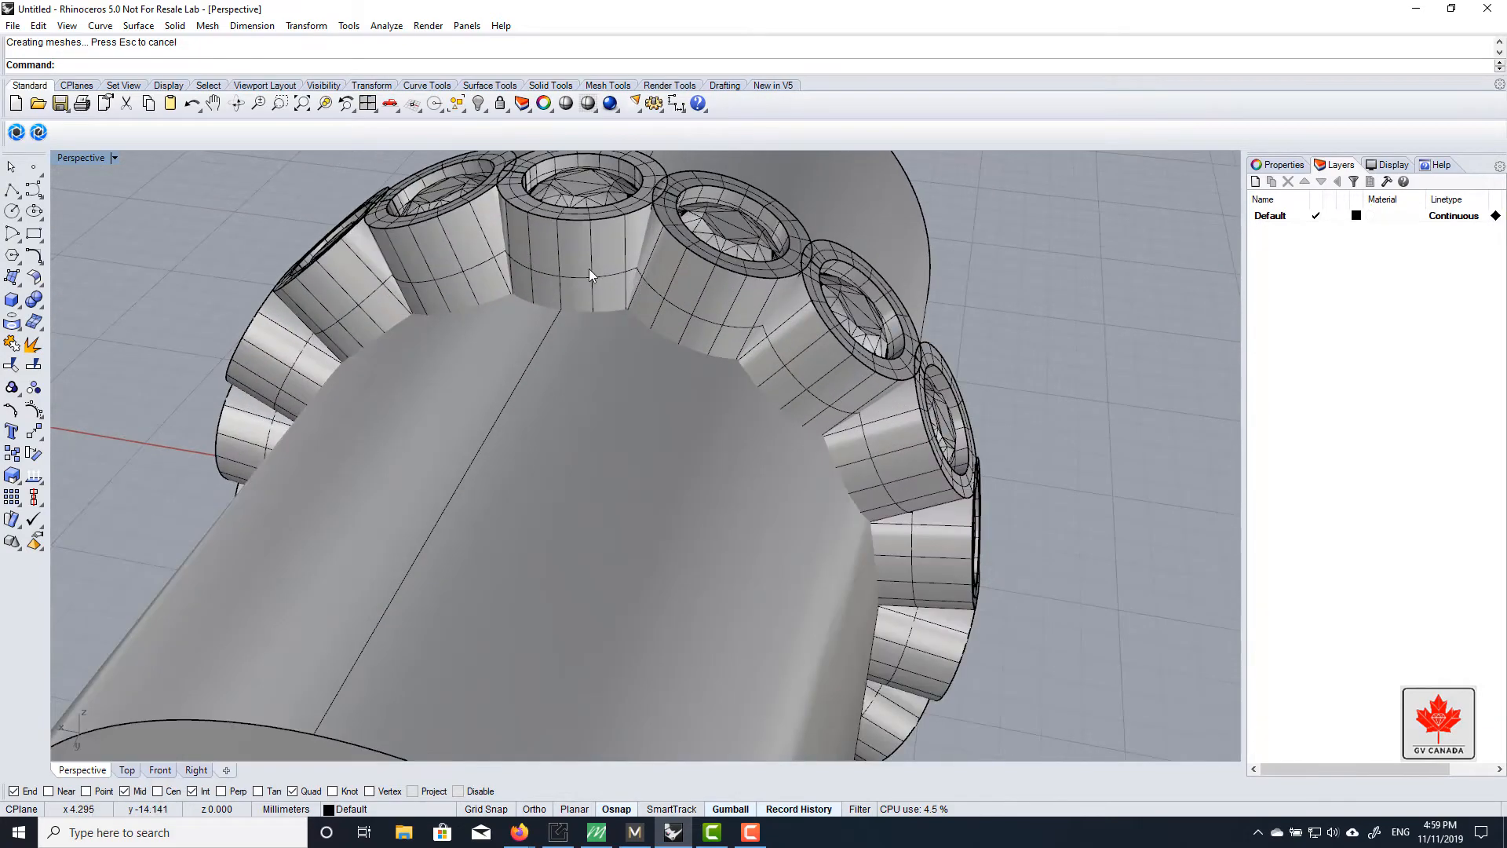
pyautogui.scroll(-4, 606, 270)
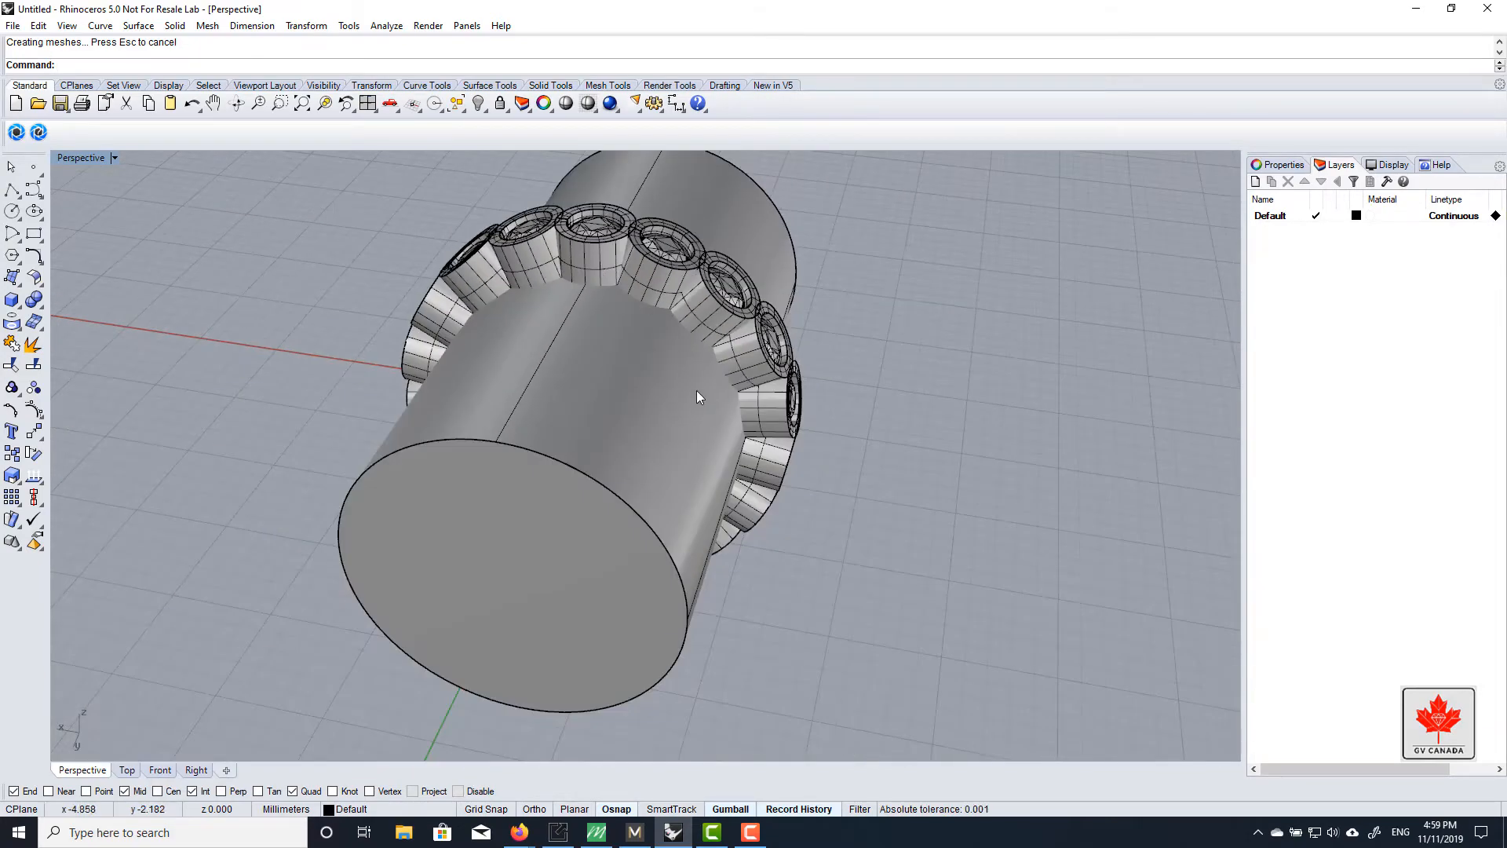
pyautogui.moveTo(697, 396); pyautogui.dragTo(551, 378, button='right')
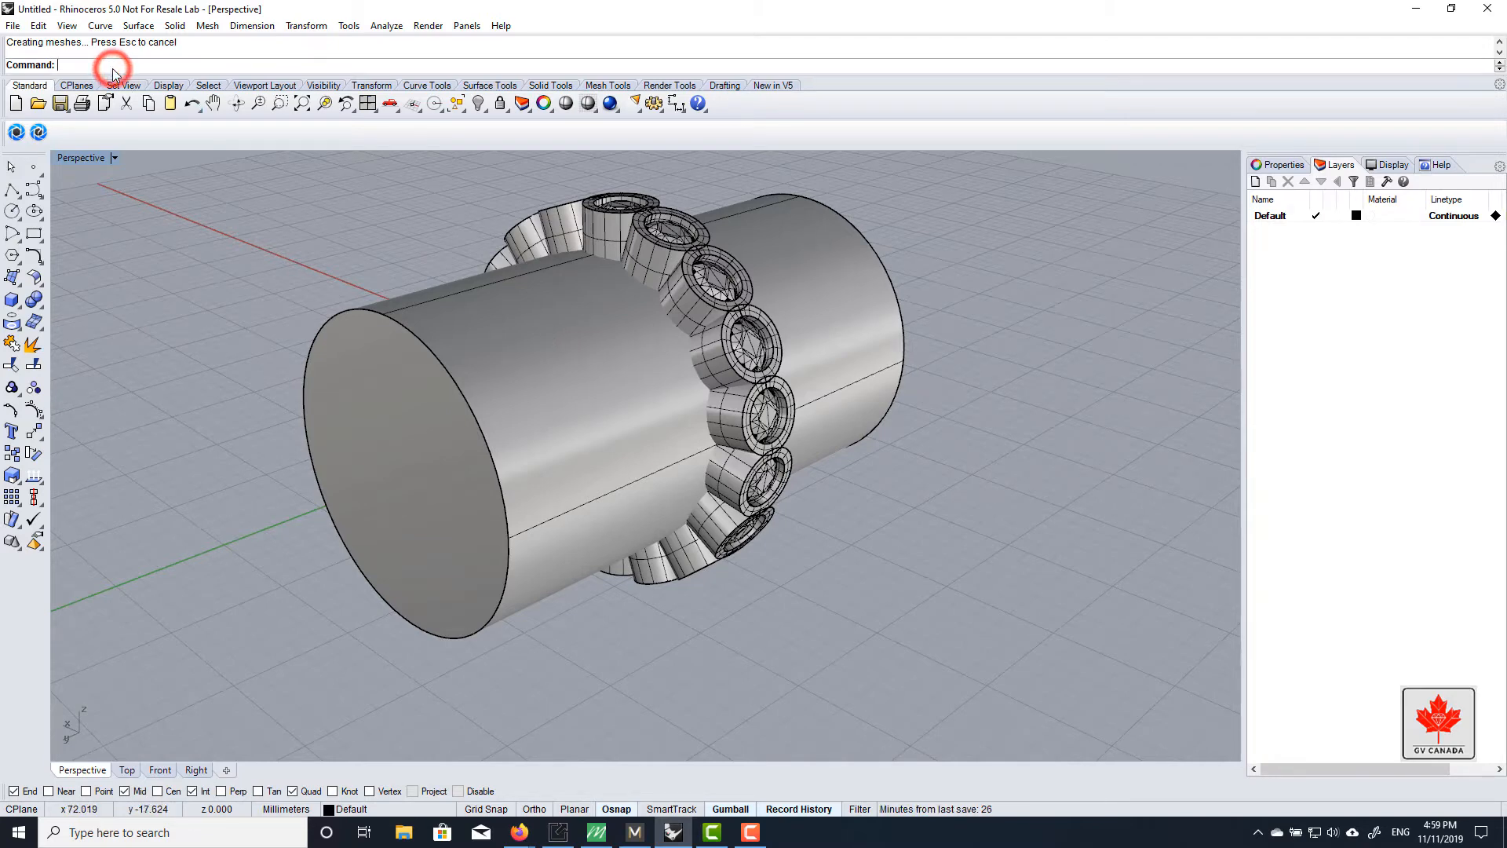
# Subtract the finger cylinder from all 18 bezels of the ring with a Boolean difference
pyautogui.write('BooleanDifference')
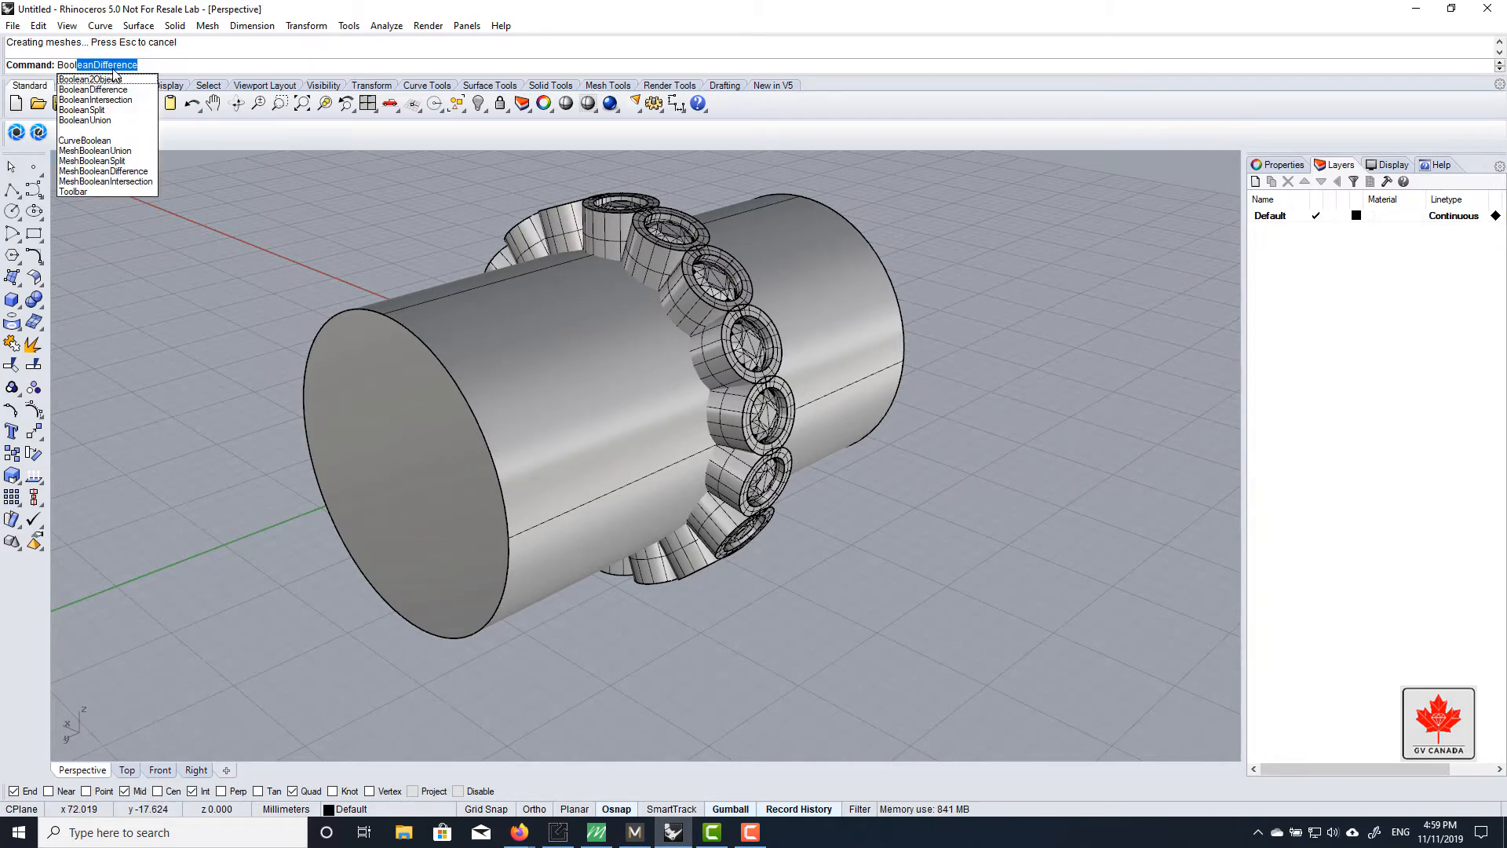
pyautogui.press('Return')
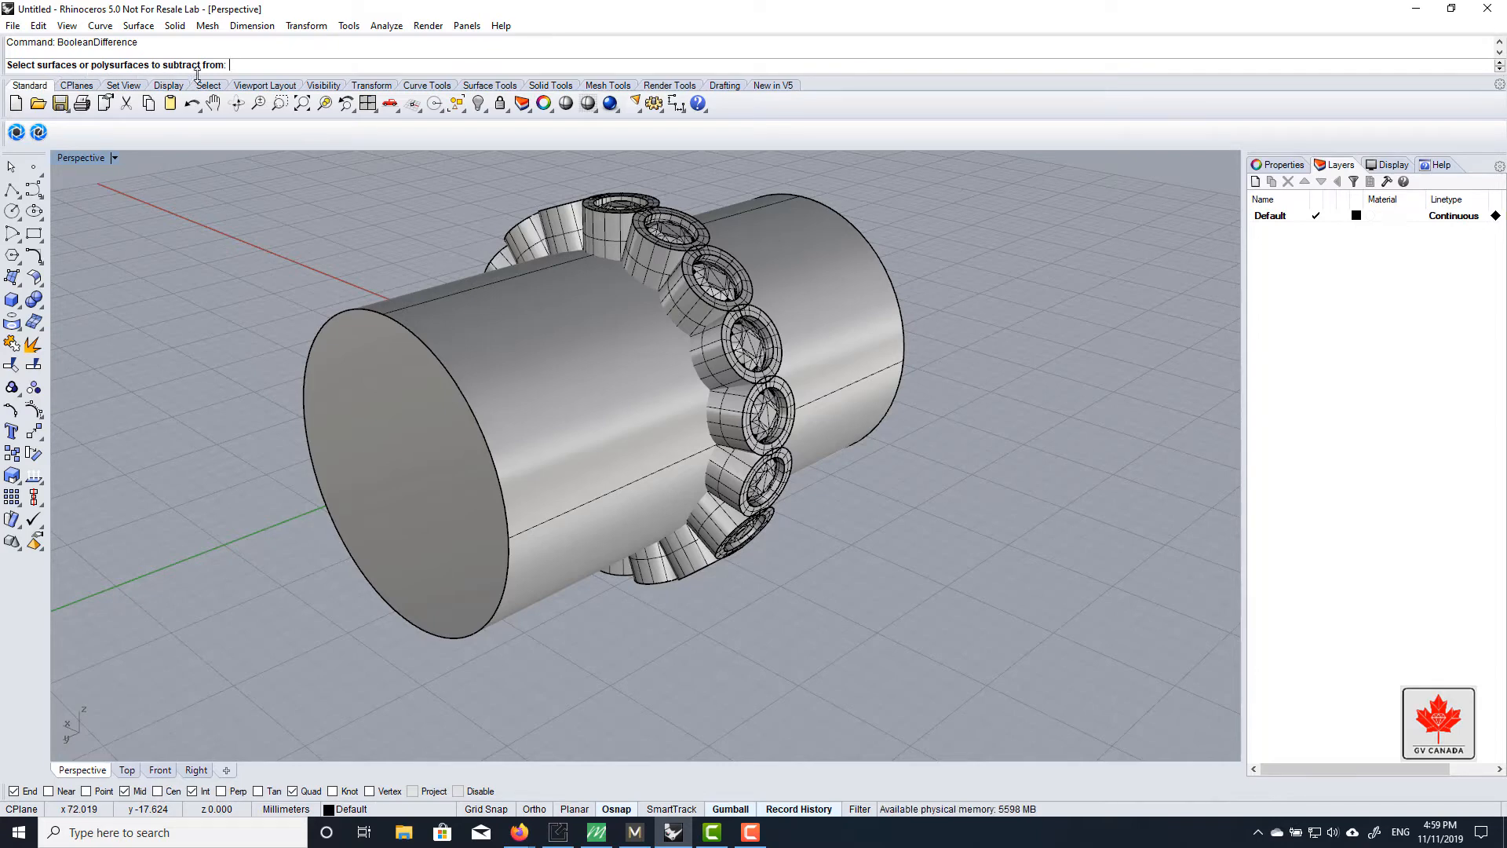
pyautogui.scroll(10, 591, 244)
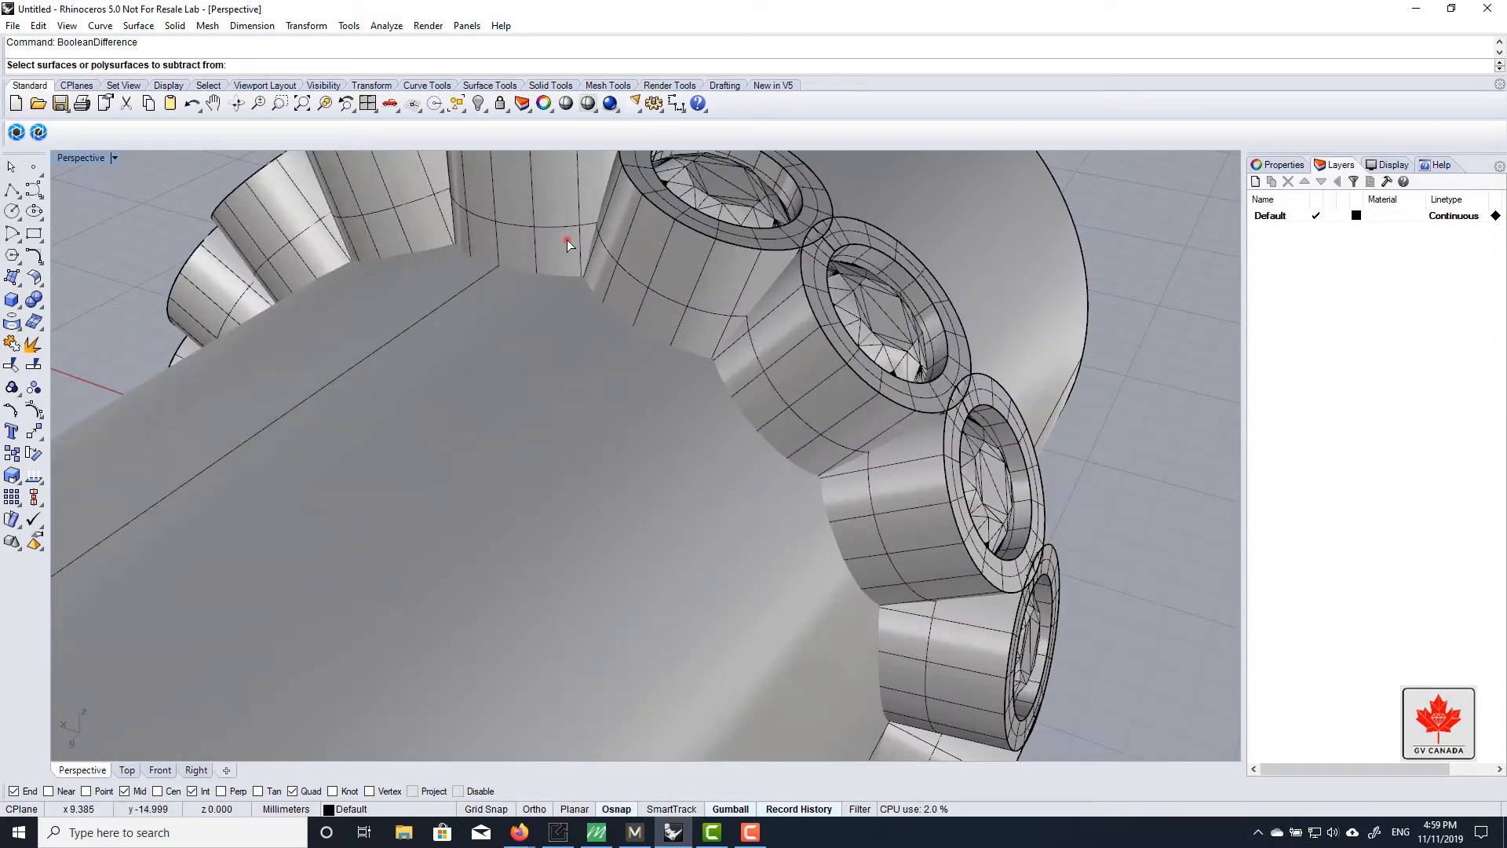
pyautogui.click(567, 240)
pyautogui.click(680, 285)
pyautogui.click(814, 376)
pyautogui.scroll(-6, 814, 377)
pyautogui.moveTo(816, 396); pyautogui.dragTo(834, 351, button='right')
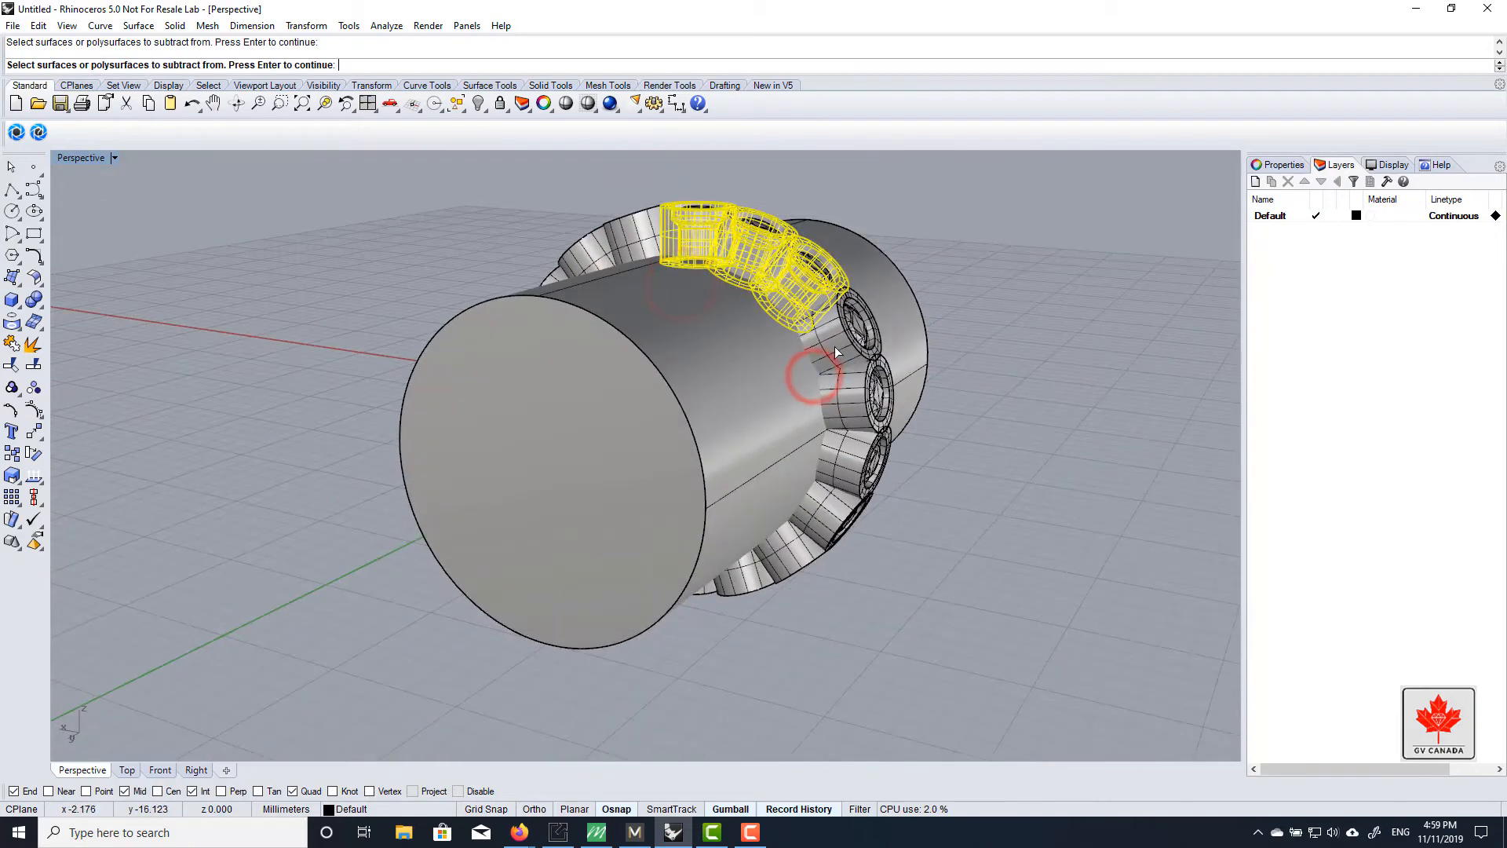
pyautogui.click(833, 337)
pyautogui.click(853, 390)
pyautogui.click(840, 453)
pyautogui.click(832, 505)
pyautogui.moveTo(832, 503); pyautogui.dragTo(851, 443, button='right')
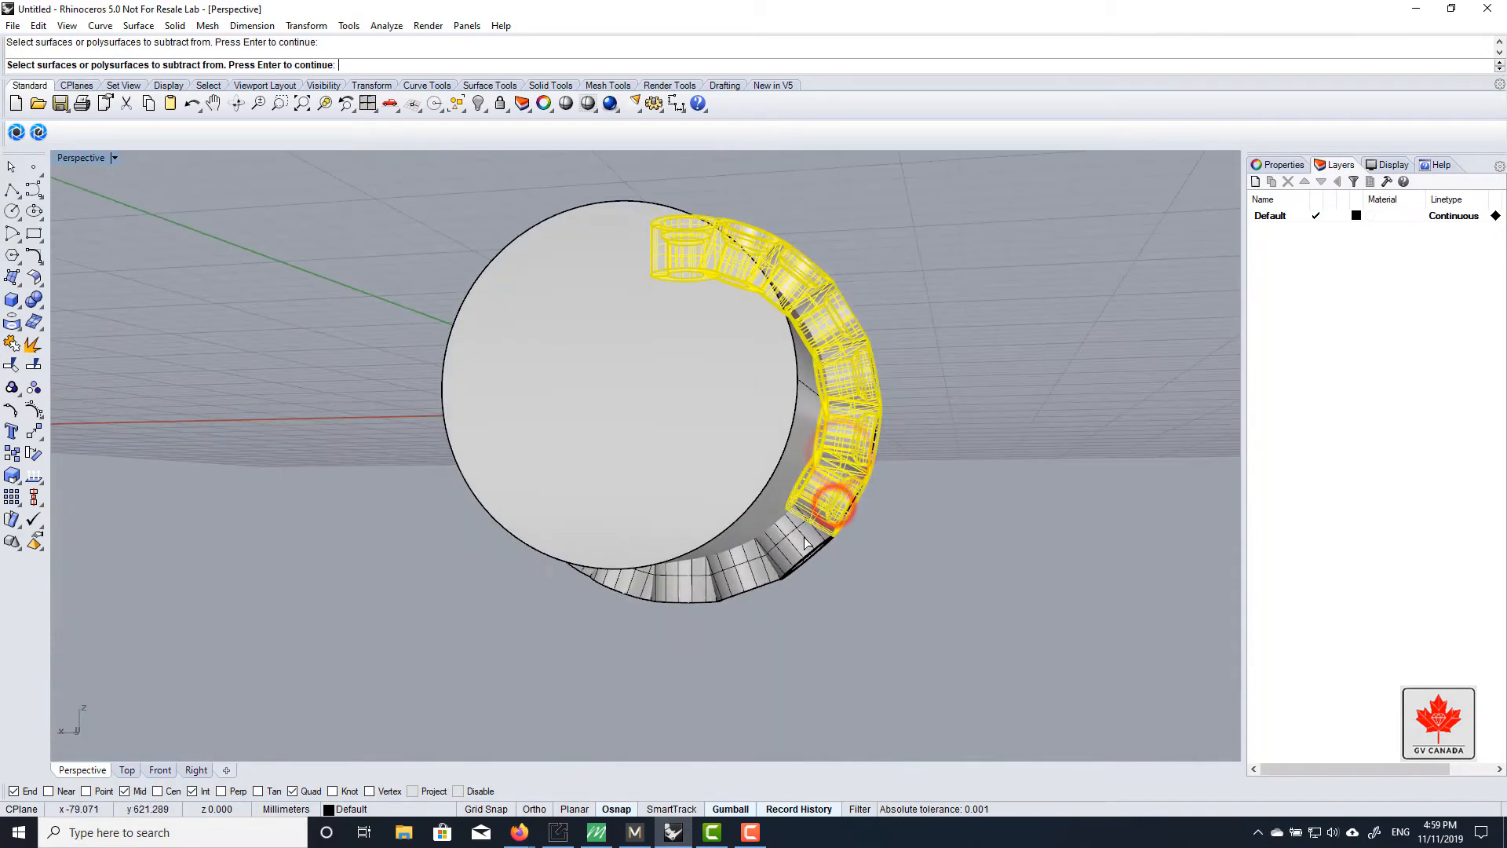
pyautogui.click(794, 547)
pyautogui.click(740, 568)
pyautogui.click(673, 583)
pyautogui.moveTo(673, 587); pyautogui.dragTo(620, 581, button='right')
pyautogui.click(608, 577)
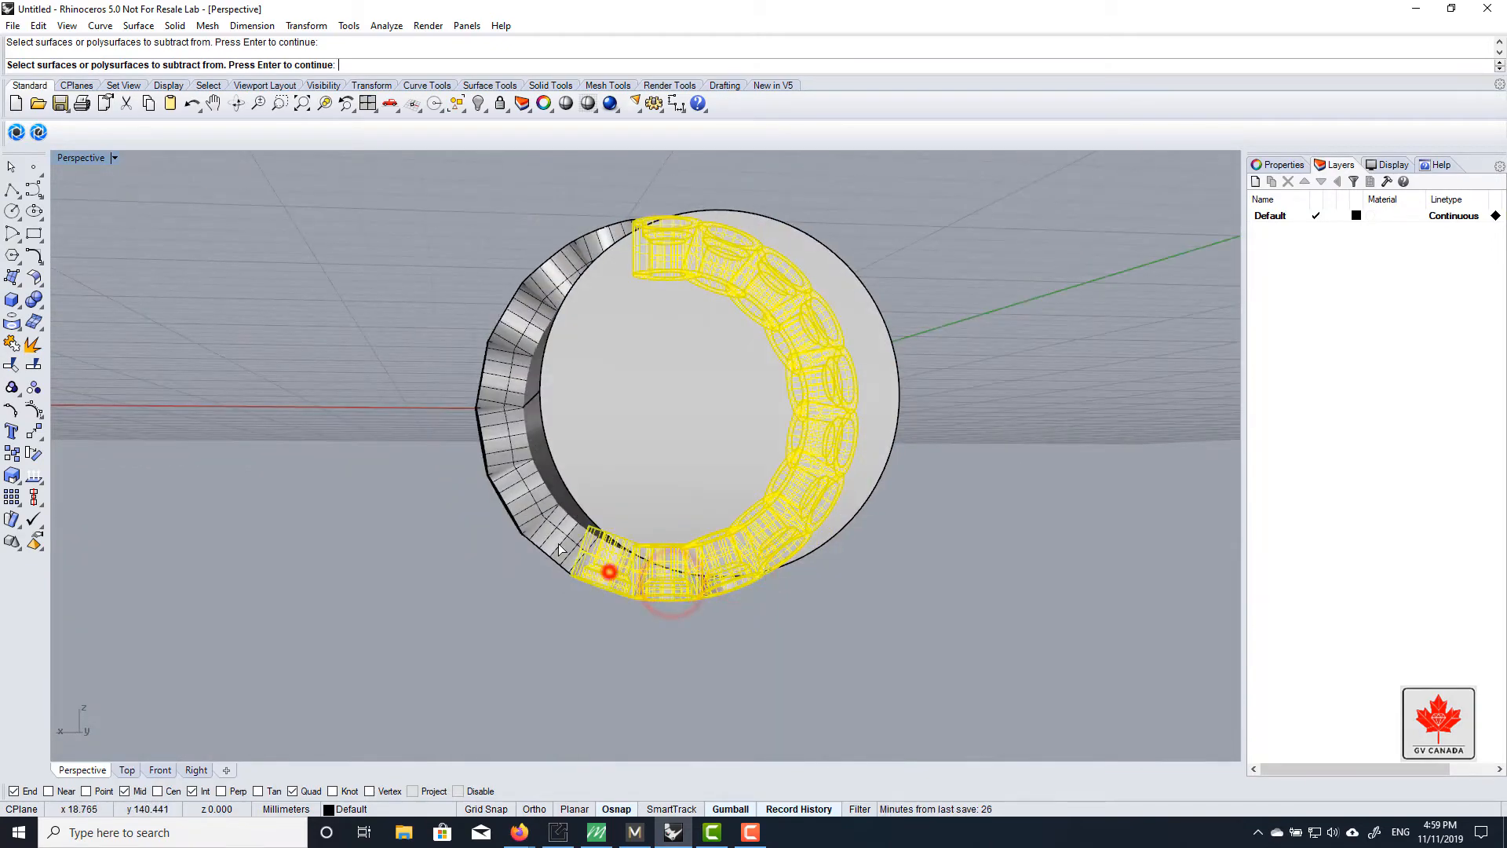
pyautogui.click(543, 538)
pyautogui.click(522, 495)
pyautogui.click(504, 444)
pyautogui.click(506, 380)
pyautogui.click(521, 316)
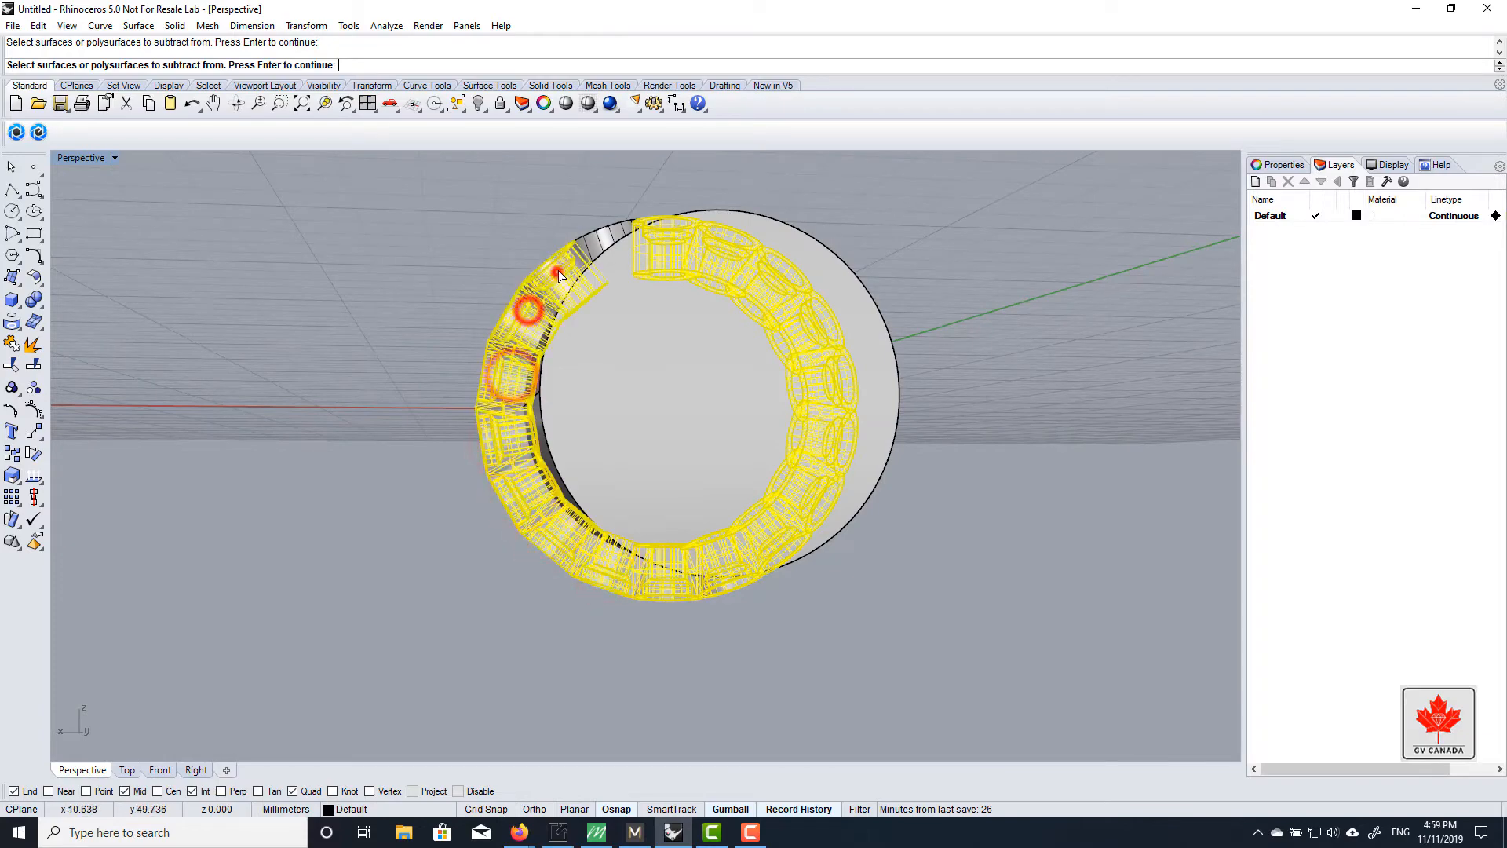
pyautogui.click(546, 269)
pyautogui.click(610, 232)
pyautogui.moveTo(640, 236); pyautogui.dragTo(550, 351, button='right')
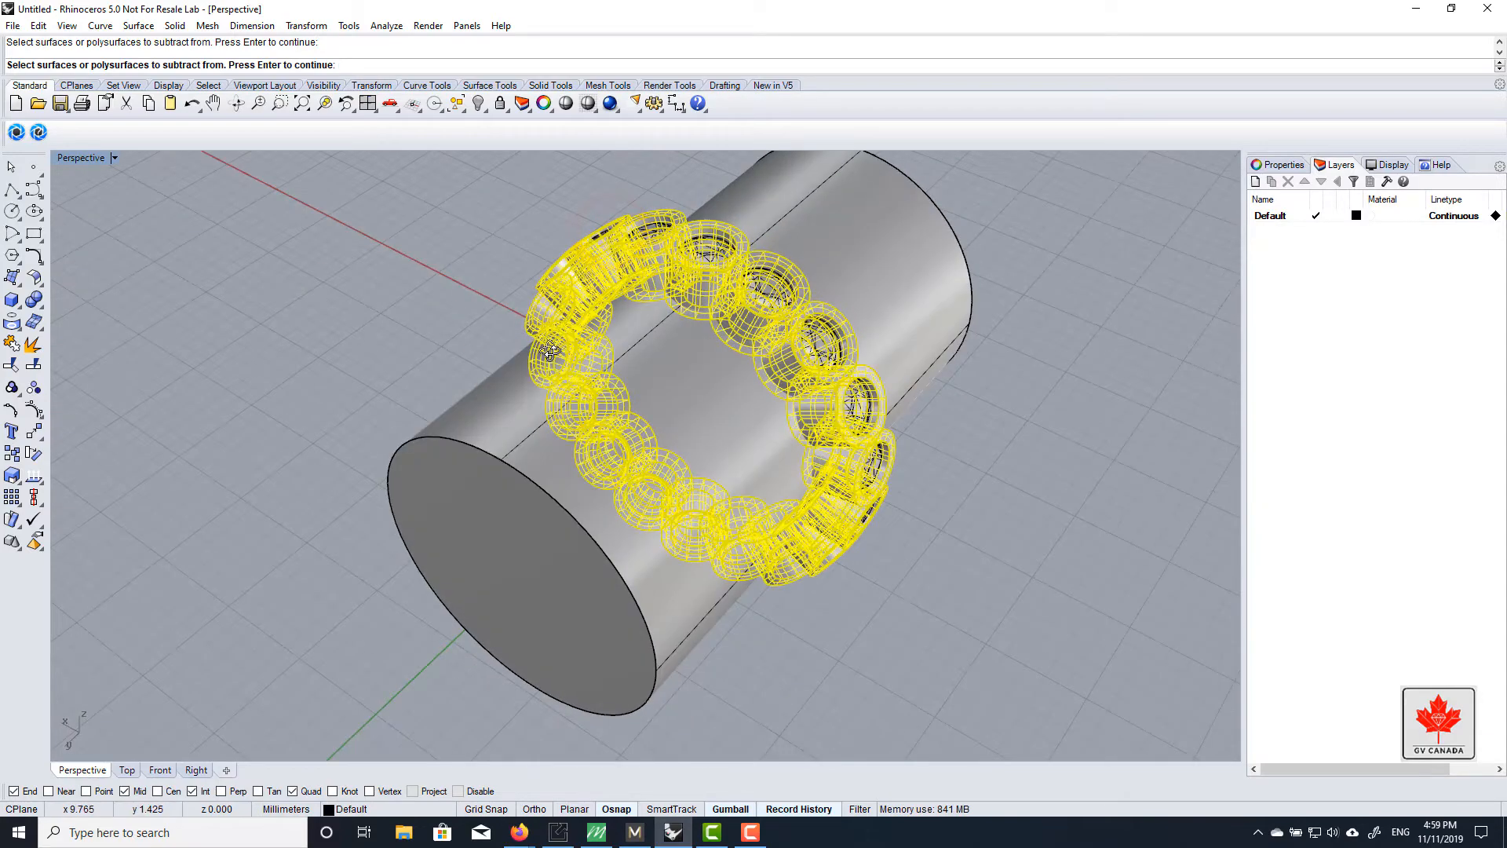
pyautogui.press('Return')
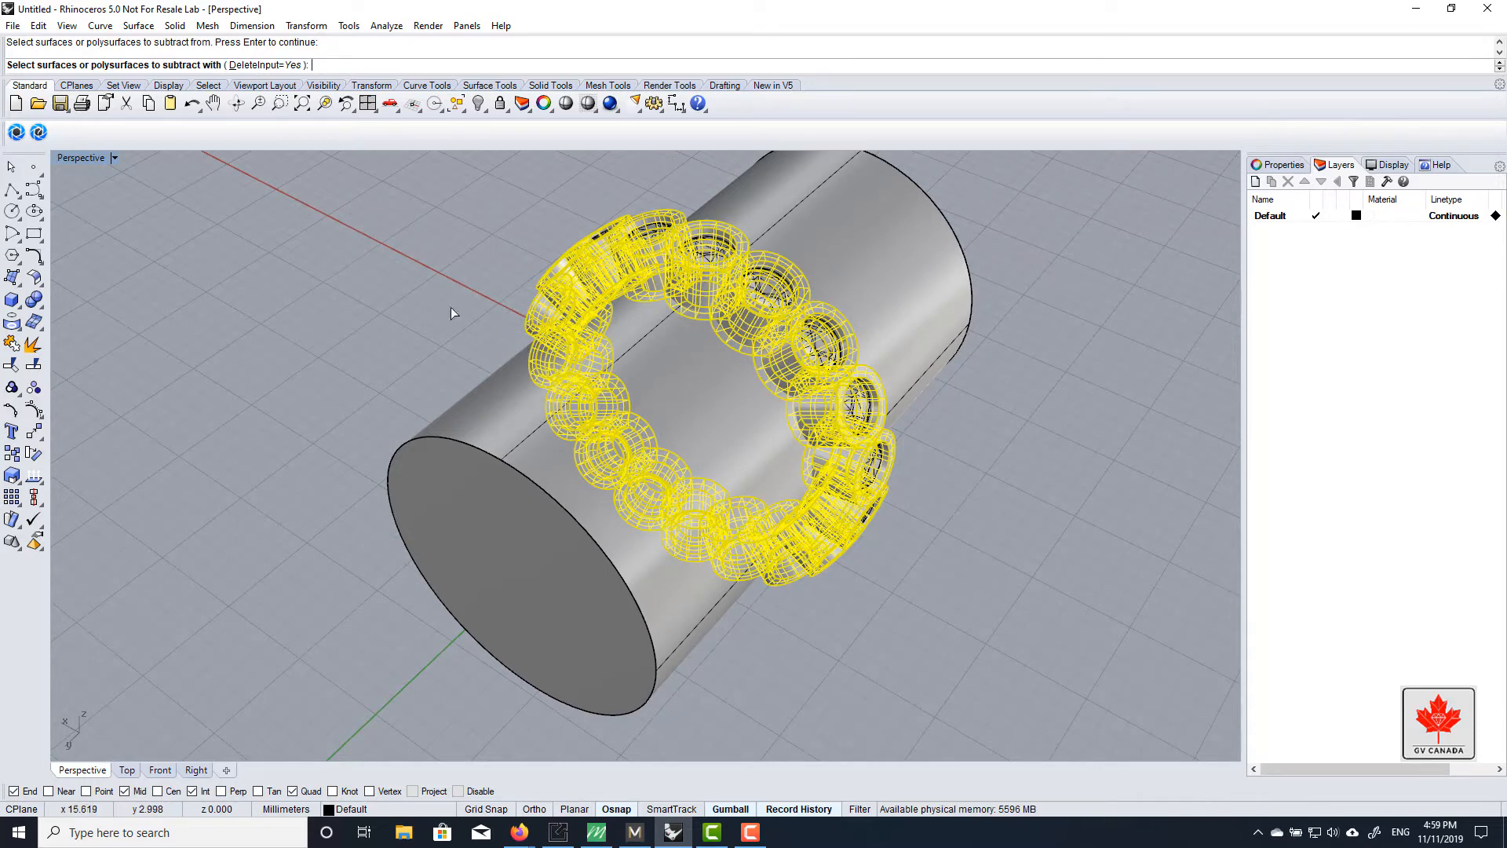
pyautogui.click(537, 459)
pyautogui.moveTo(537, 459); pyautogui.dragTo(681, 391, button='right')
pyautogui.rightClick(681, 392)
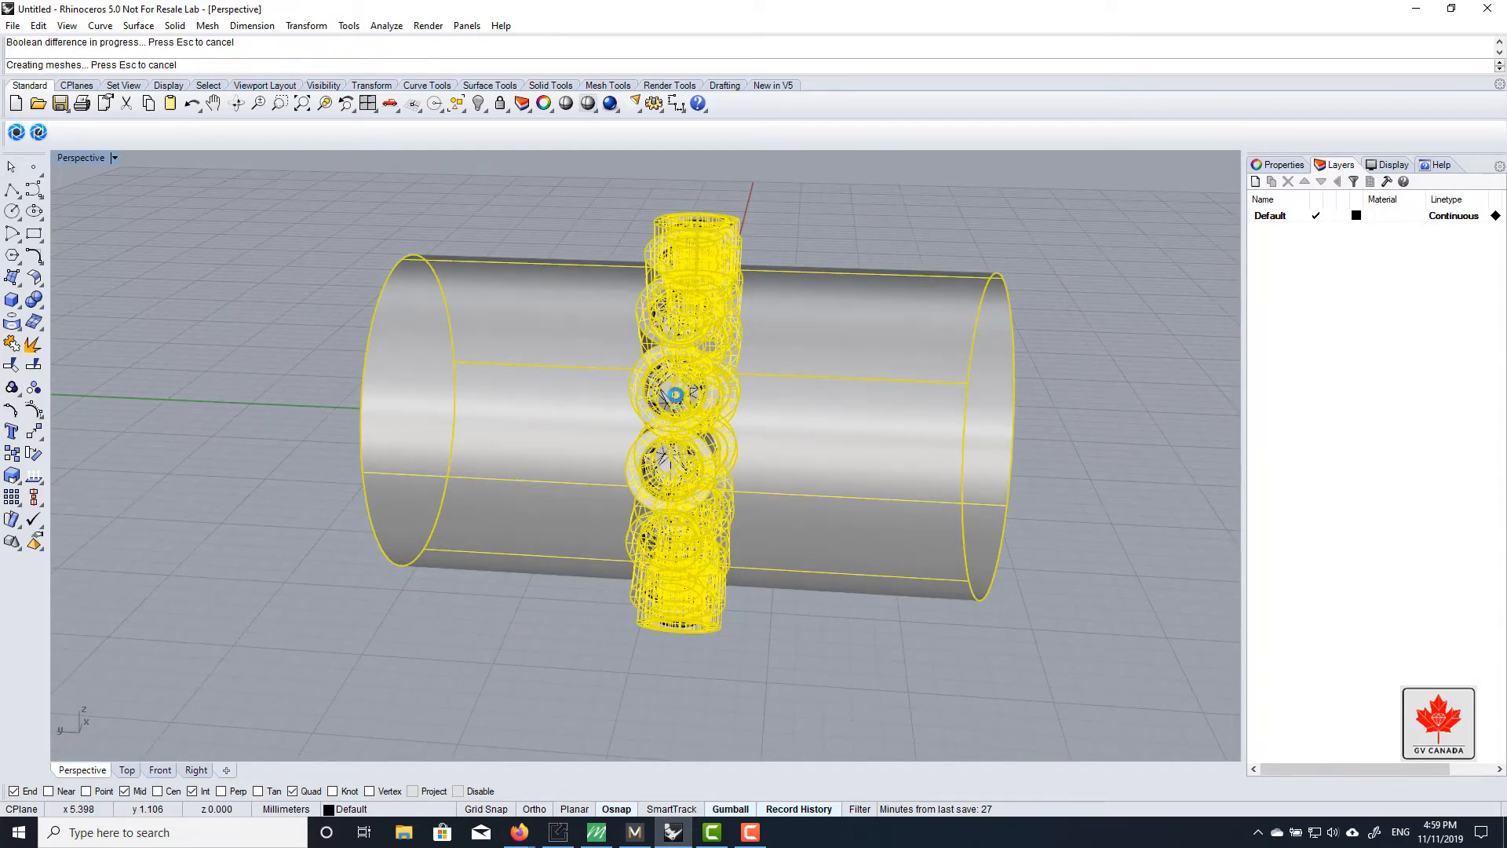
pyautogui.click(741, 453)
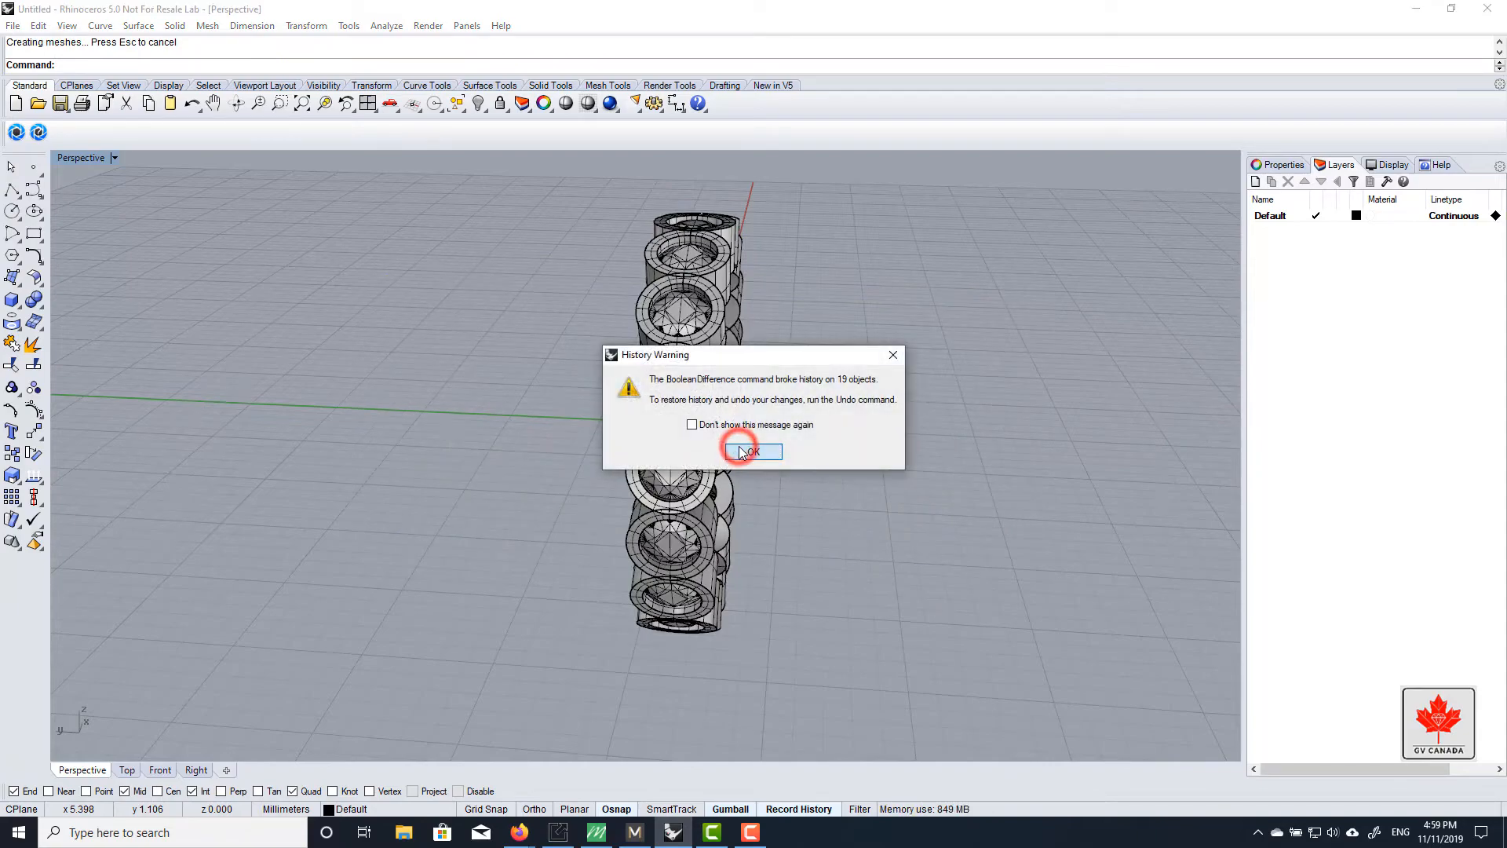
# Examine the cut inner ends of the bezels from inside and around the ring
pyautogui.moveTo(731, 436); pyautogui.dragTo(794, 331, button='right')
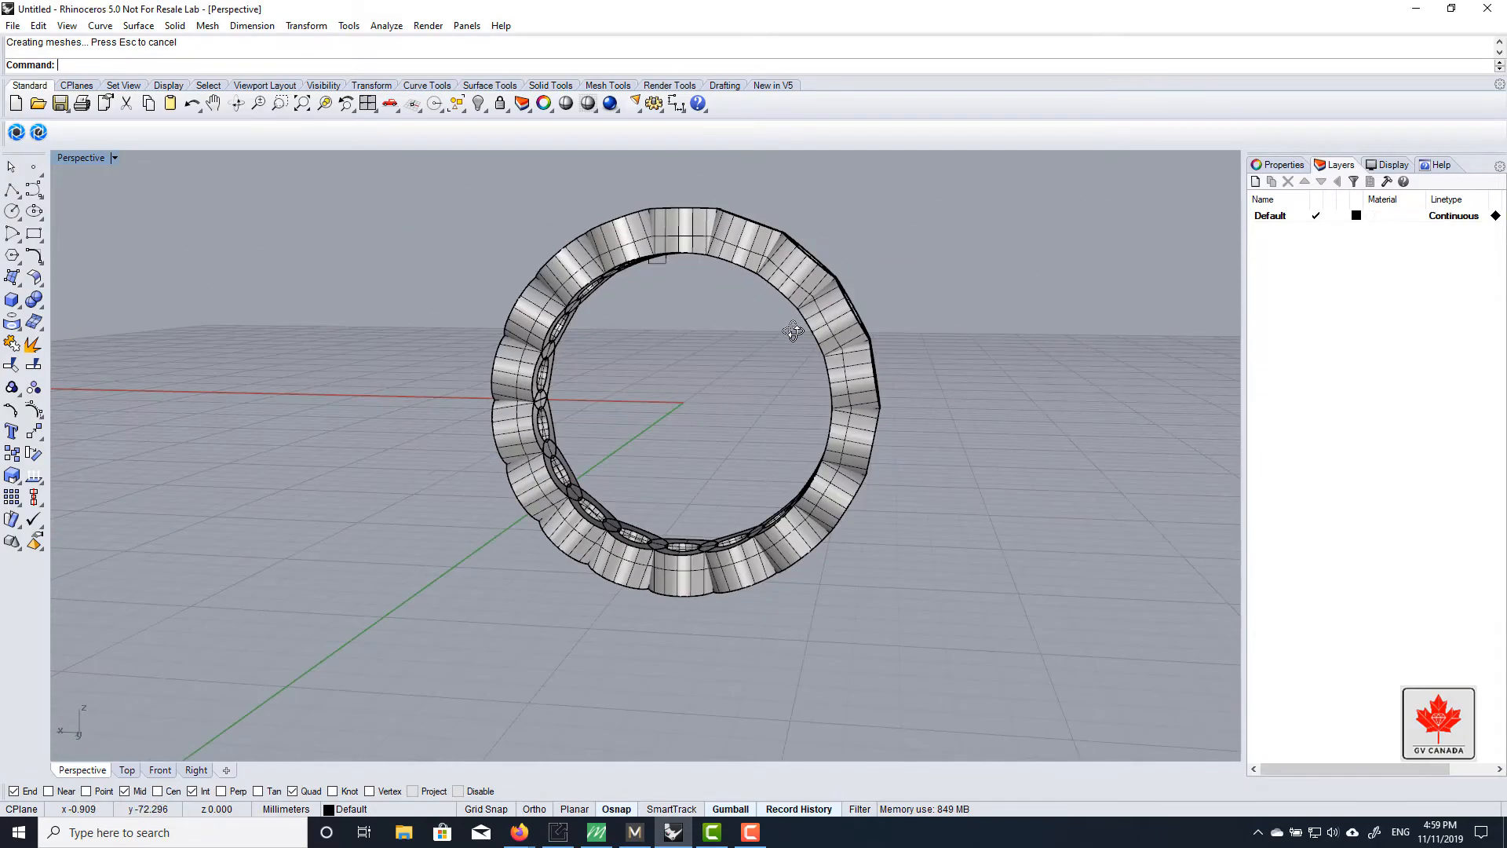
pyautogui.scroll(6, 736, 257)
pyautogui.moveTo(683, 302); pyautogui.dragTo(716, 258, button='right')
pyautogui.scroll(7, 629, 291)
pyautogui.scroll(-10, 636, 322)
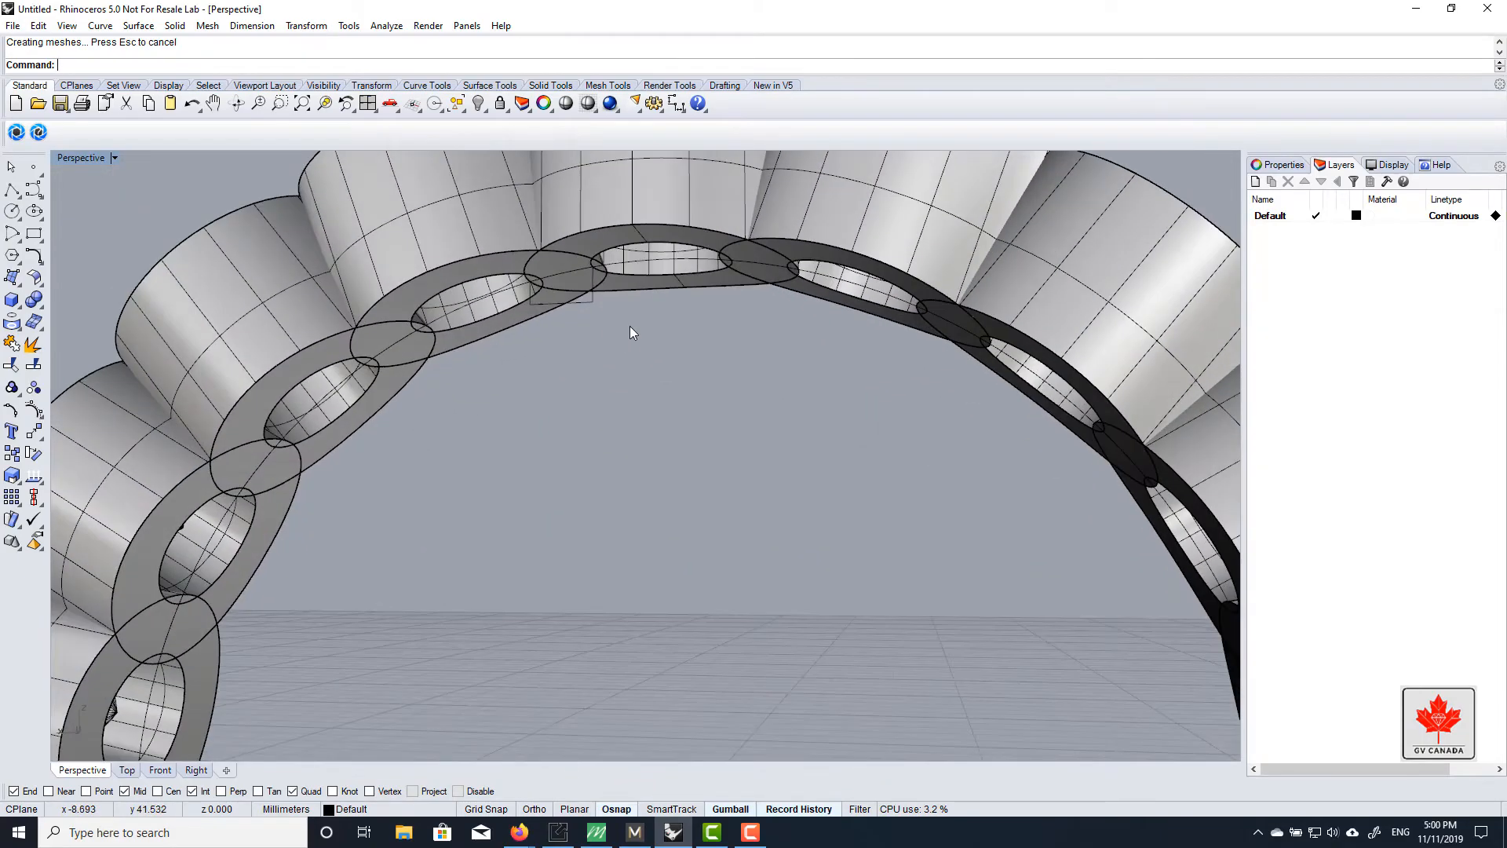
pyautogui.moveTo(723, 370); pyautogui.dragTo(704, 324, button='right')
pyautogui.moveTo(799, 367); pyautogui.dragTo(793, 333, button='right')
# Undo the Boolean difference, the finger cylinder extrusion and the polar array of bezels
pyautogui.hotkey('ctrl', 'z')
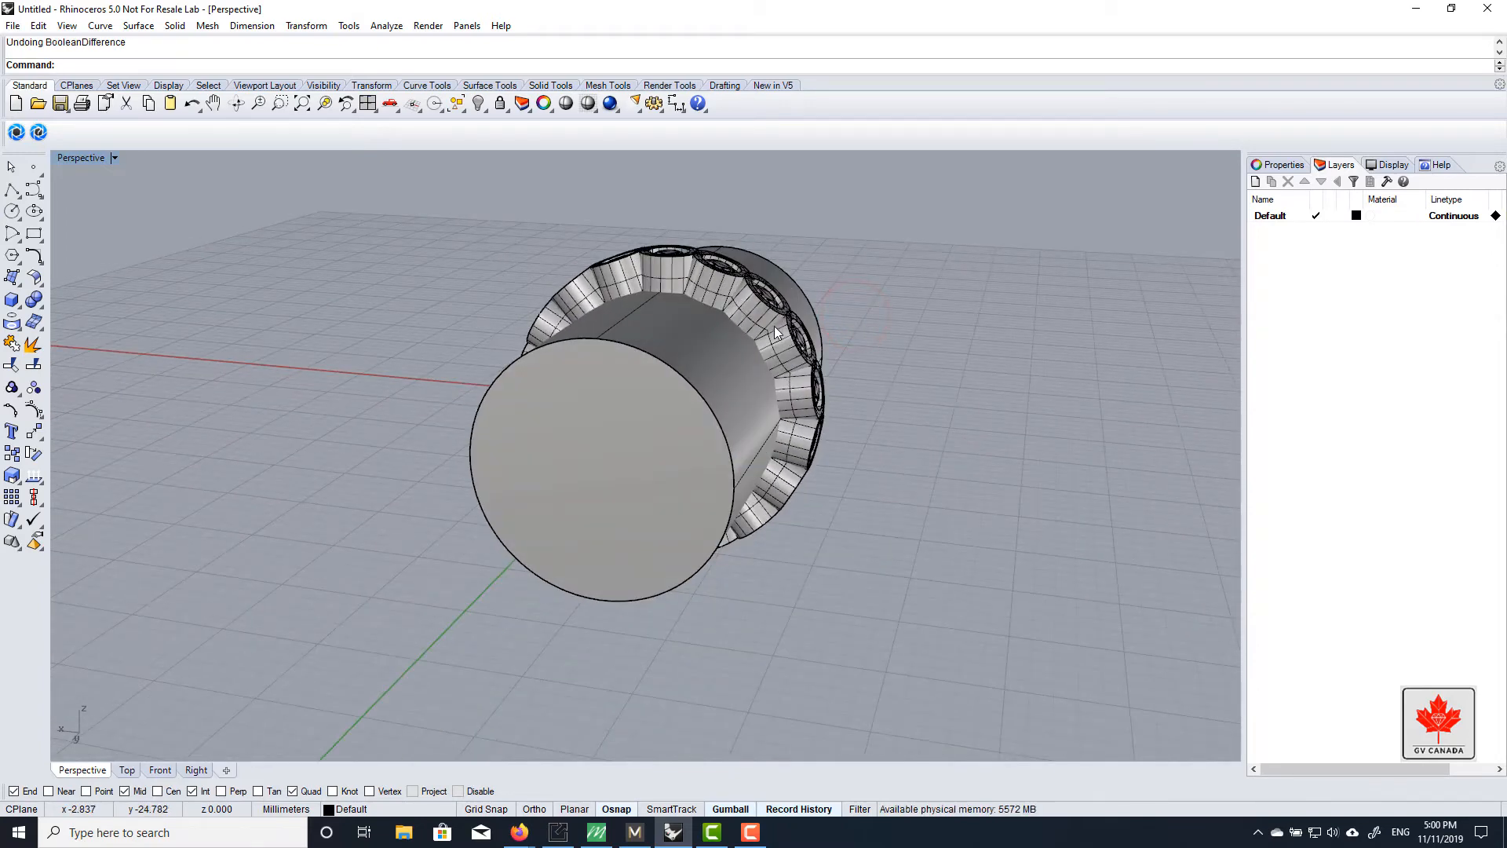
pyautogui.hotkey('ctrl', 'z')
pyautogui.hotkey('ctrl', 'z')
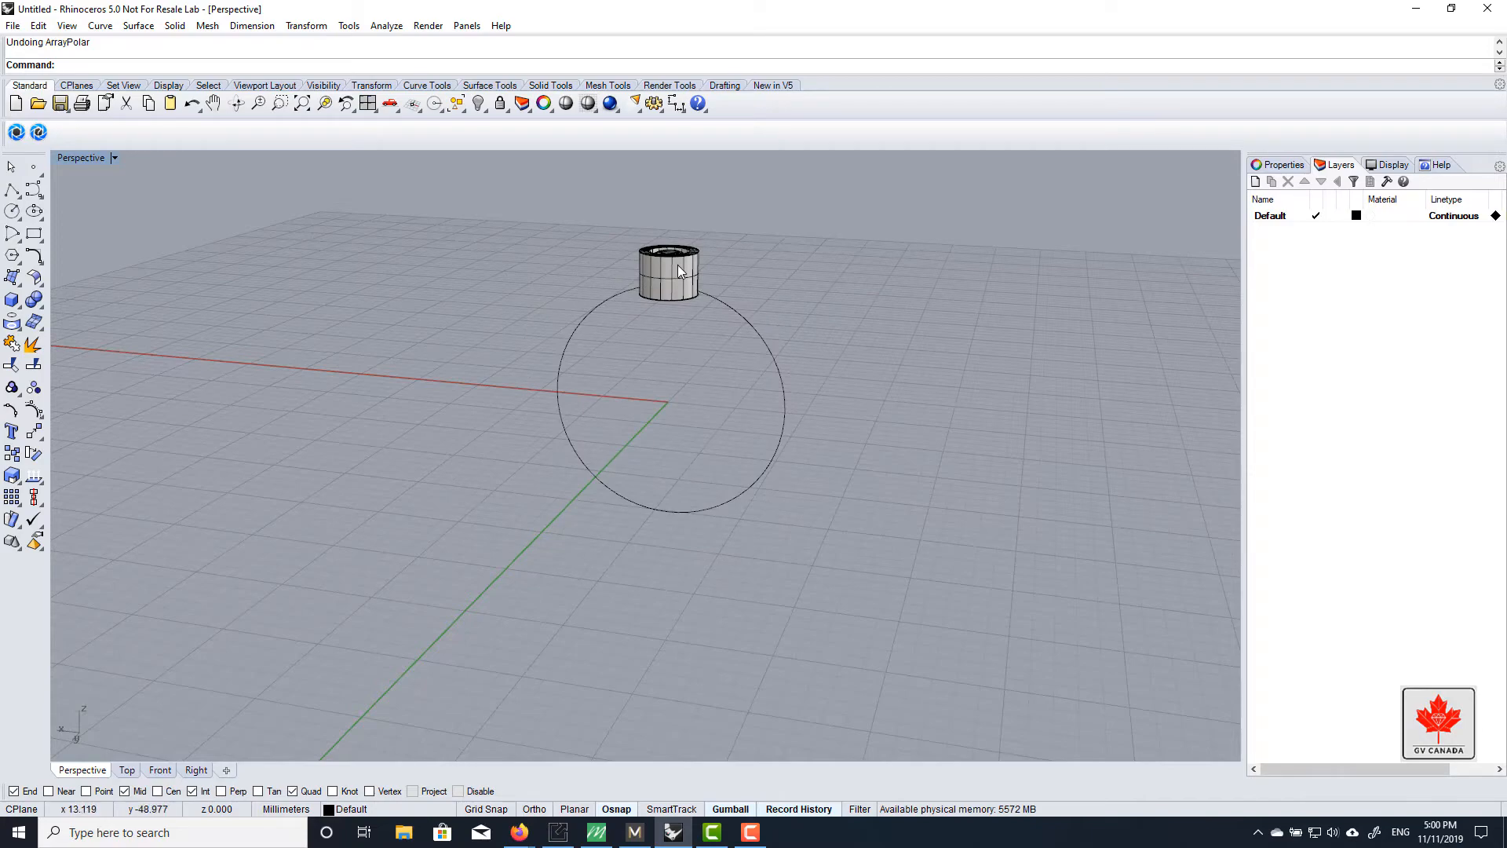
# Extrude the finger circle to both sides as a solid cylinder passing under the single bezel, extending well beyond it
pyautogui.scroll(7, 677, 266)
pyautogui.moveTo(676, 265)
pyautogui.mouseDown(button='right')
pyautogui.moveTo(750, 389)
pyautogui.moveTo(647, 262)
pyautogui.mouseUp(button='right')
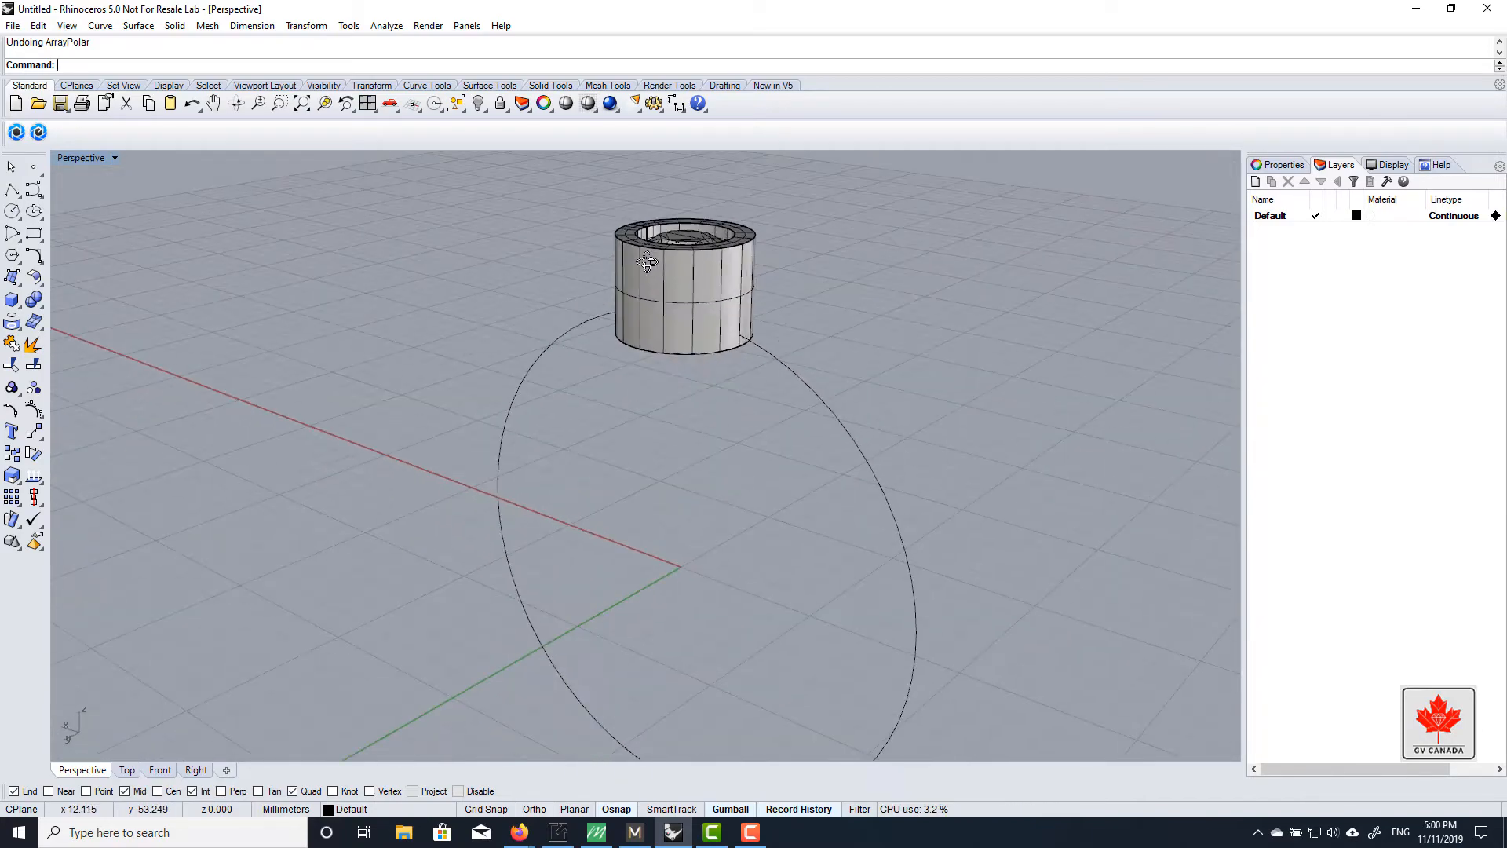
pyautogui.click(860, 405)
pyautogui.scroll(-4, 777, 439)
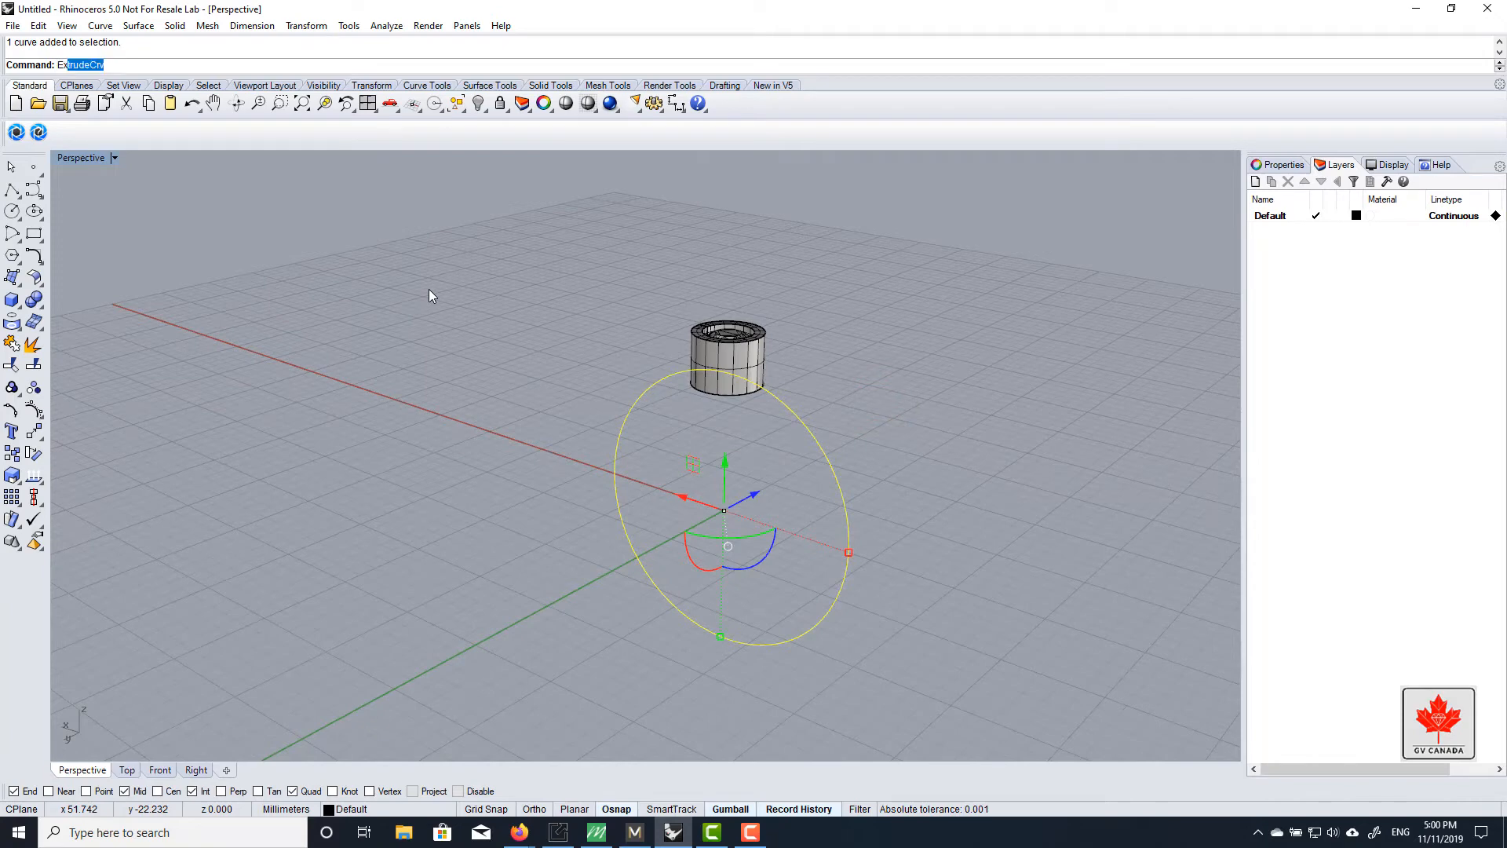
pyautogui.write('Ex')
pyautogui.press('Return')
pyautogui.moveTo(428, 296); pyautogui.dragTo(416, 302, button='right')
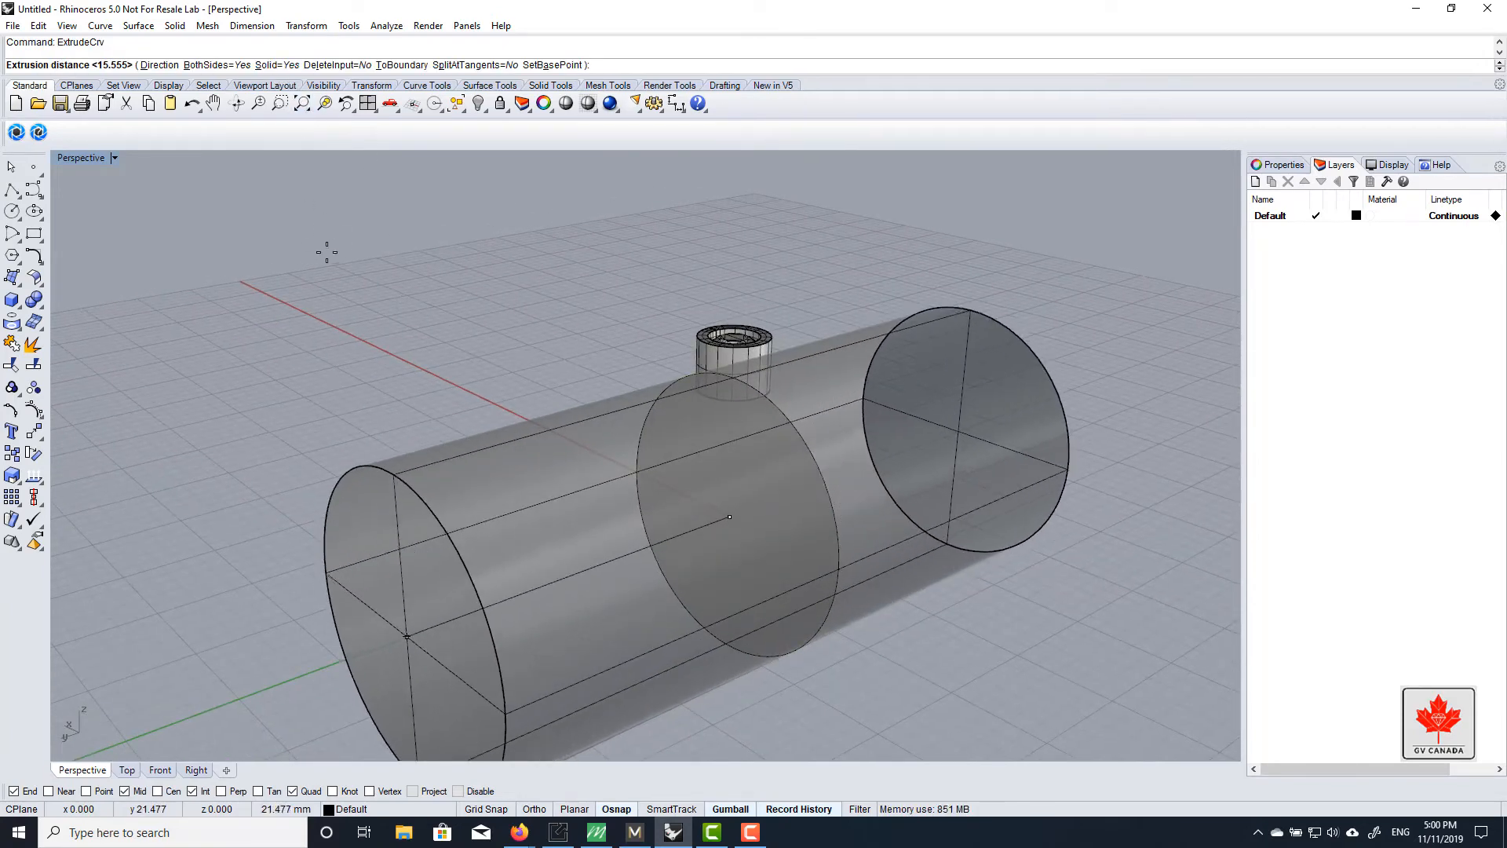
pyautogui.scroll(-2, 403, 326)
pyautogui.click(438, 375)
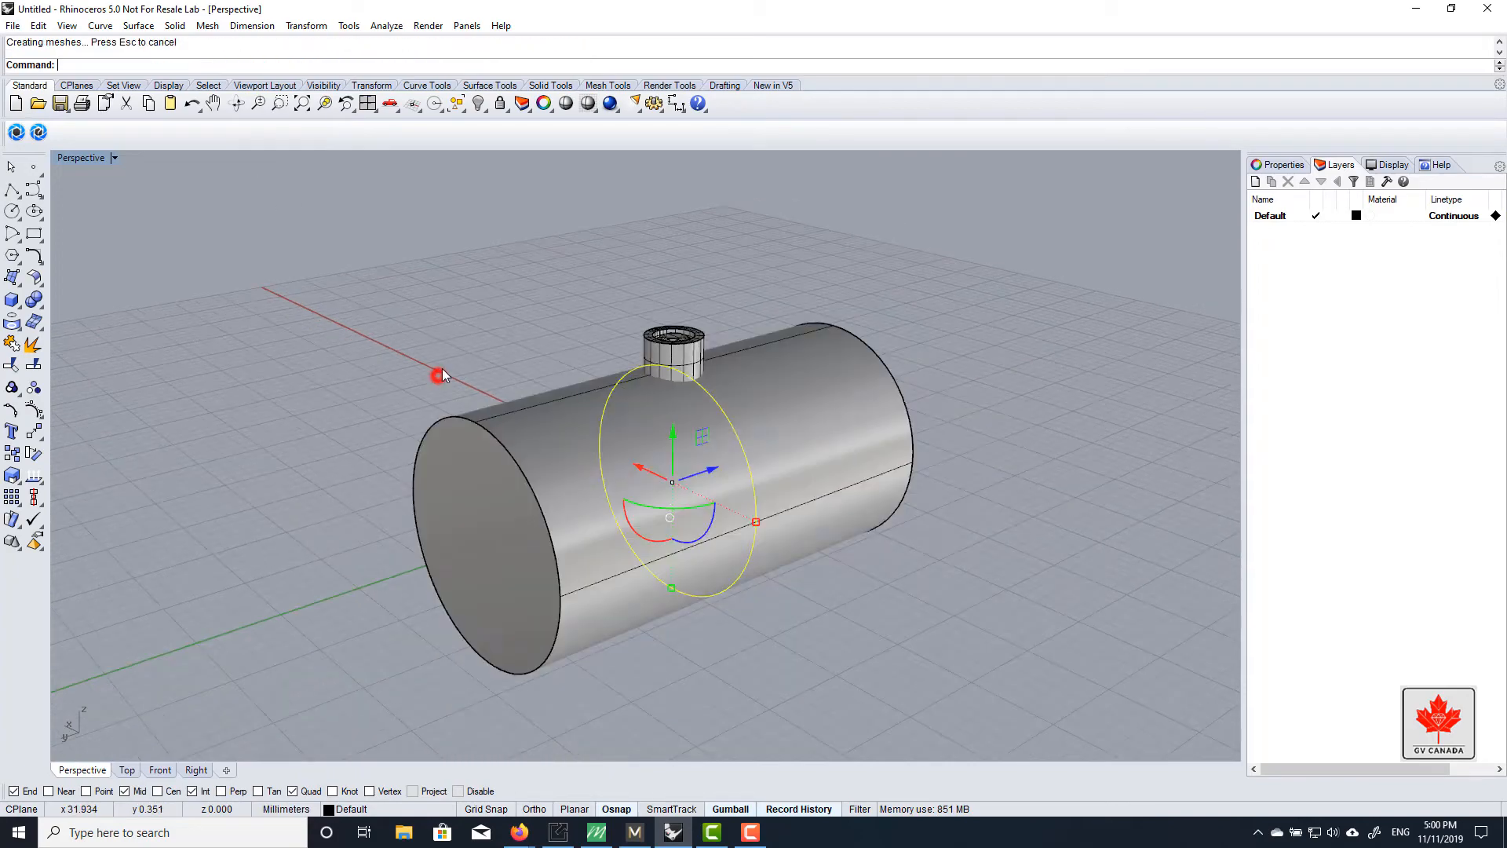
pyautogui.click(465, 327)
# Examine where the finger cylinder cuts through the lower end of the single bezel
pyautogui.moveTo(470, 327); pyautogui.dragTo(597, 353, button='right')
pyautogui.scroll(7, 690, 350)
pyautogui.moveTo(715, 352); pyautogui.dragTo(694, 419, button='right')
pyautogui.scroll(2, 675, 313)
pyautogui.scroll(-8, 701, 316)
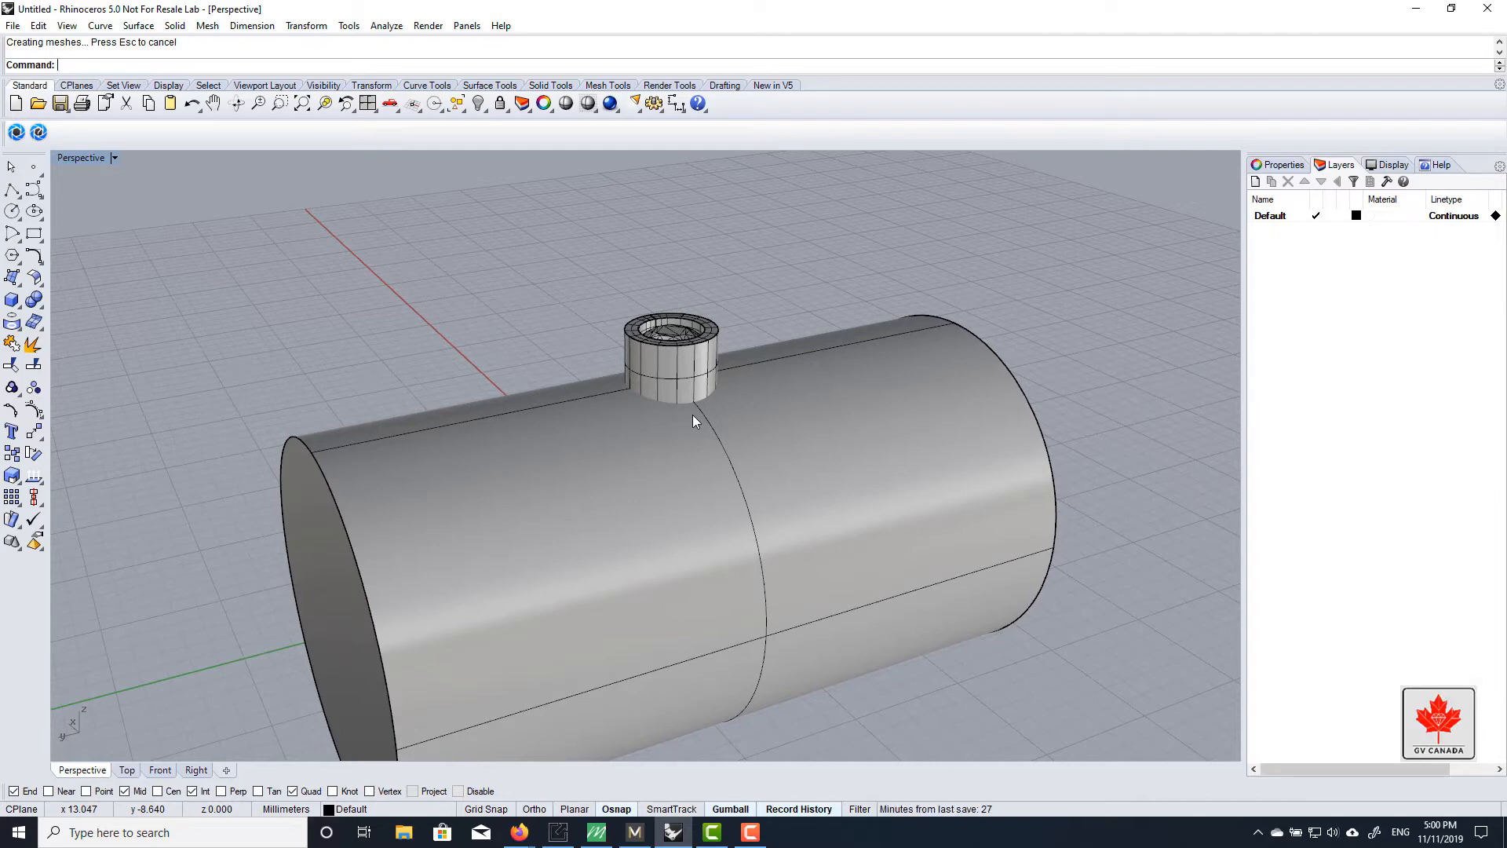
pyautogui.scroll(-5, 694, 410)
pyautogui.scroll(8, 683, 412)
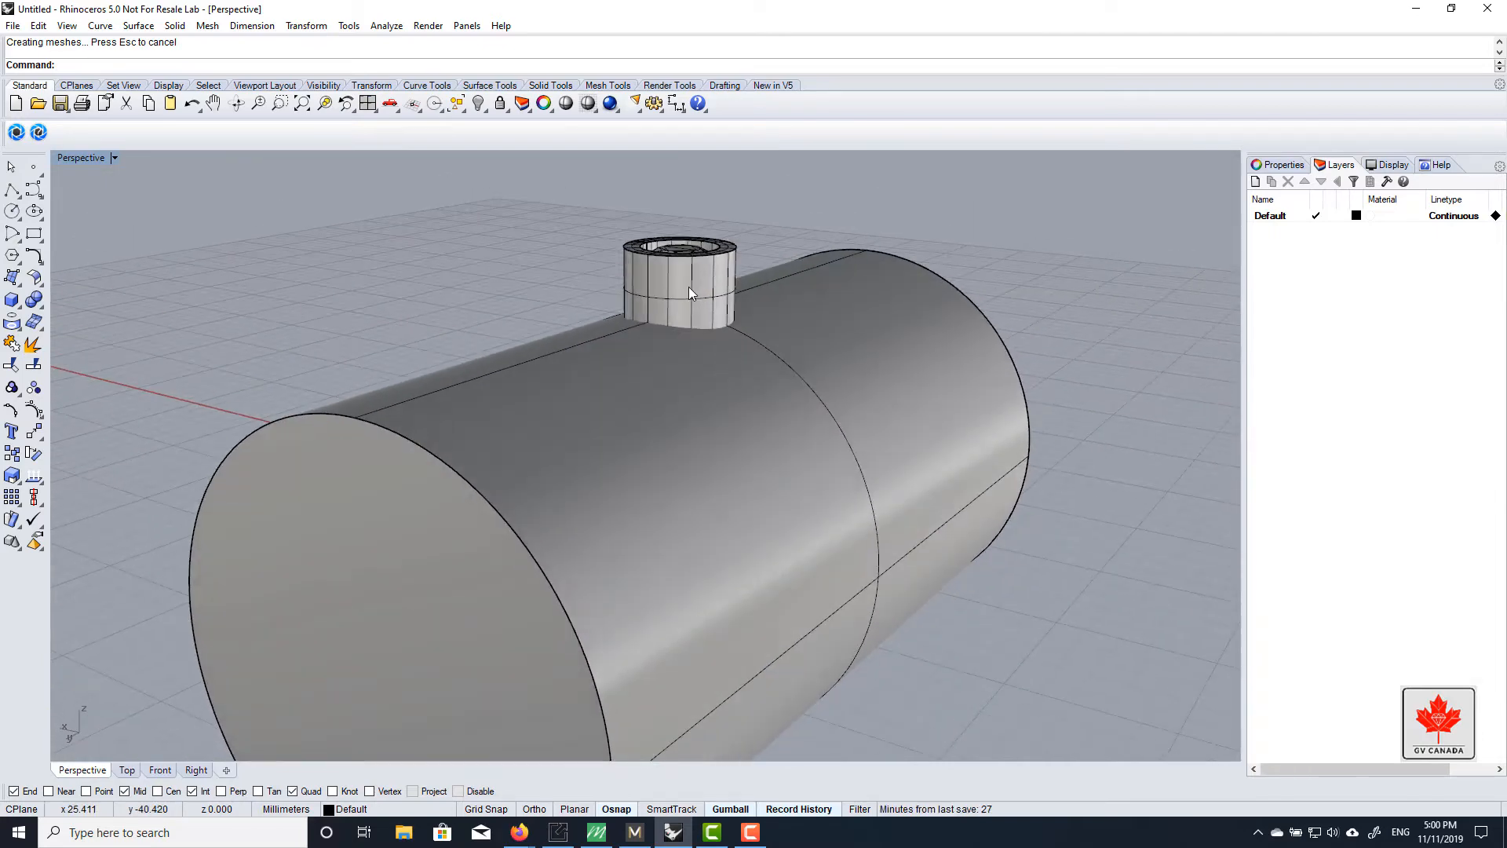
pyautogui.click(474, 237)
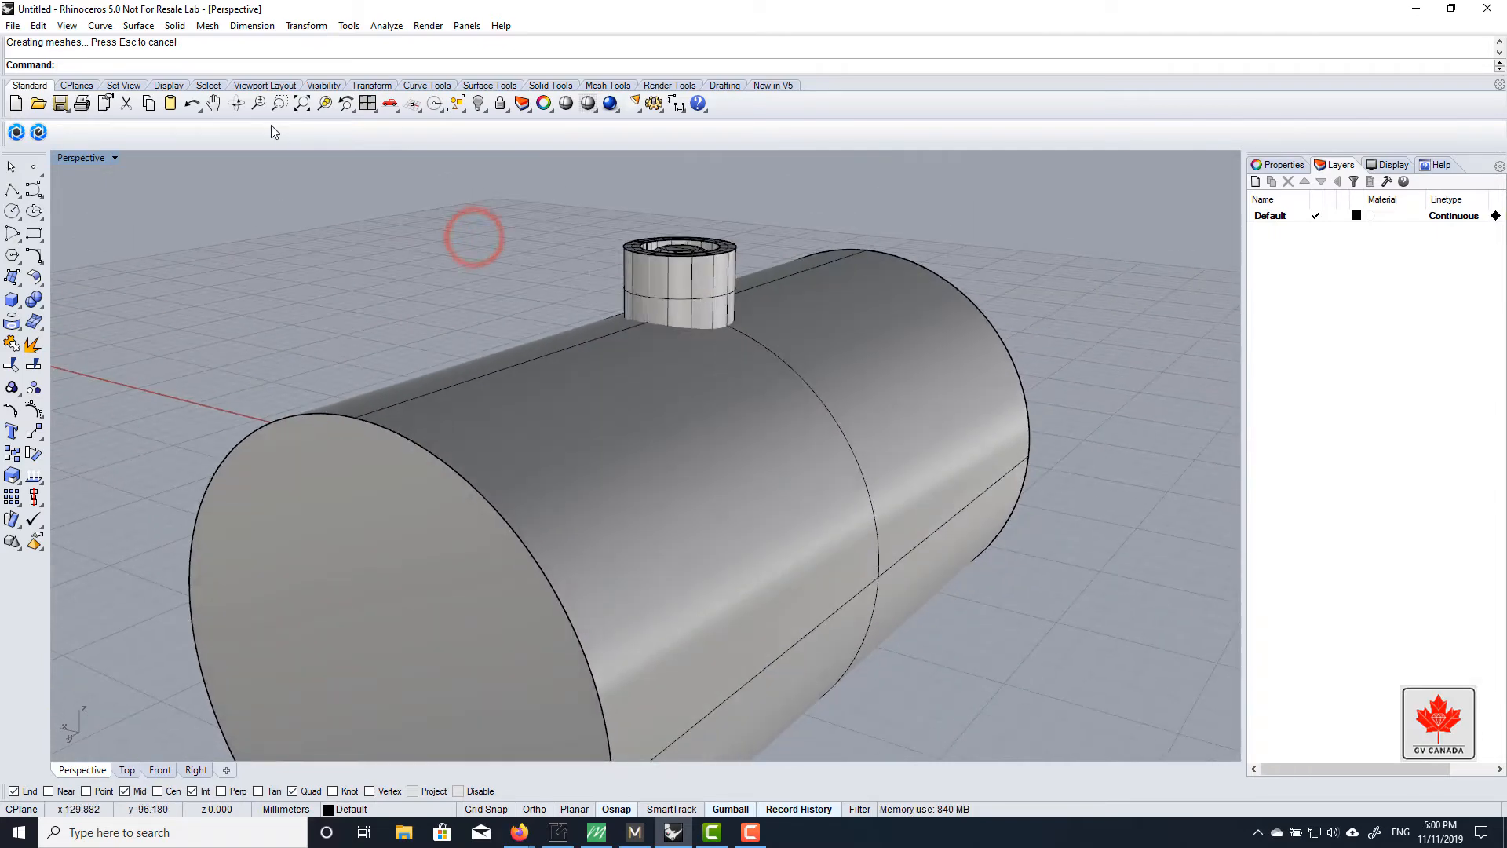
# Subtract the finger cylinder from the single bezel with a Boolean difference, deleting the cylinder
pyautogui.write('BooleanDifference')
pyautogui.press('Return')
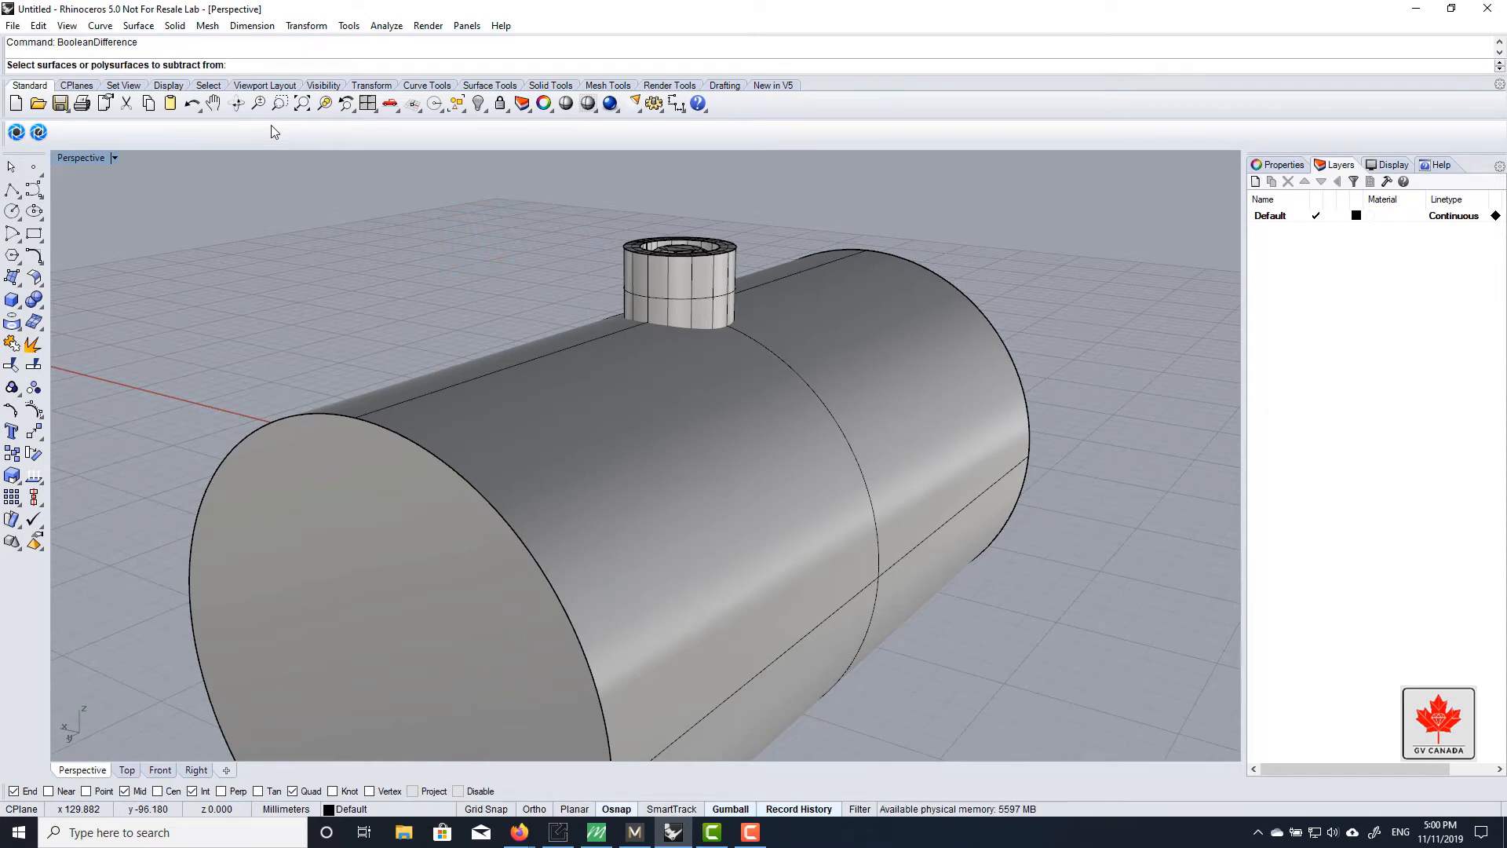
pyautogui.scroll(5, 680, 265)
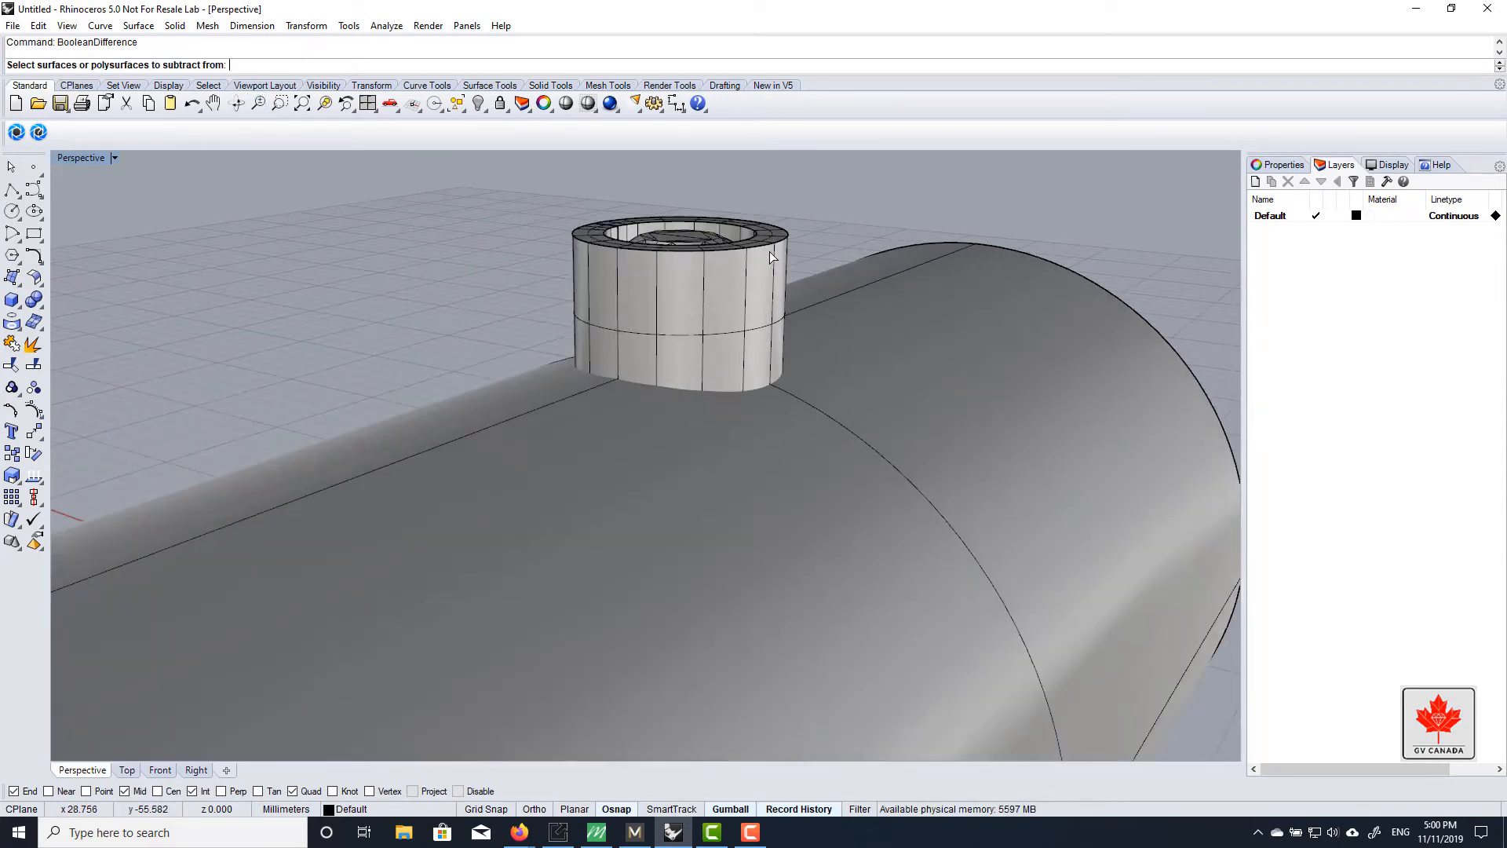
pyautogui.click(769, 251)
pyautogui.press('Return')
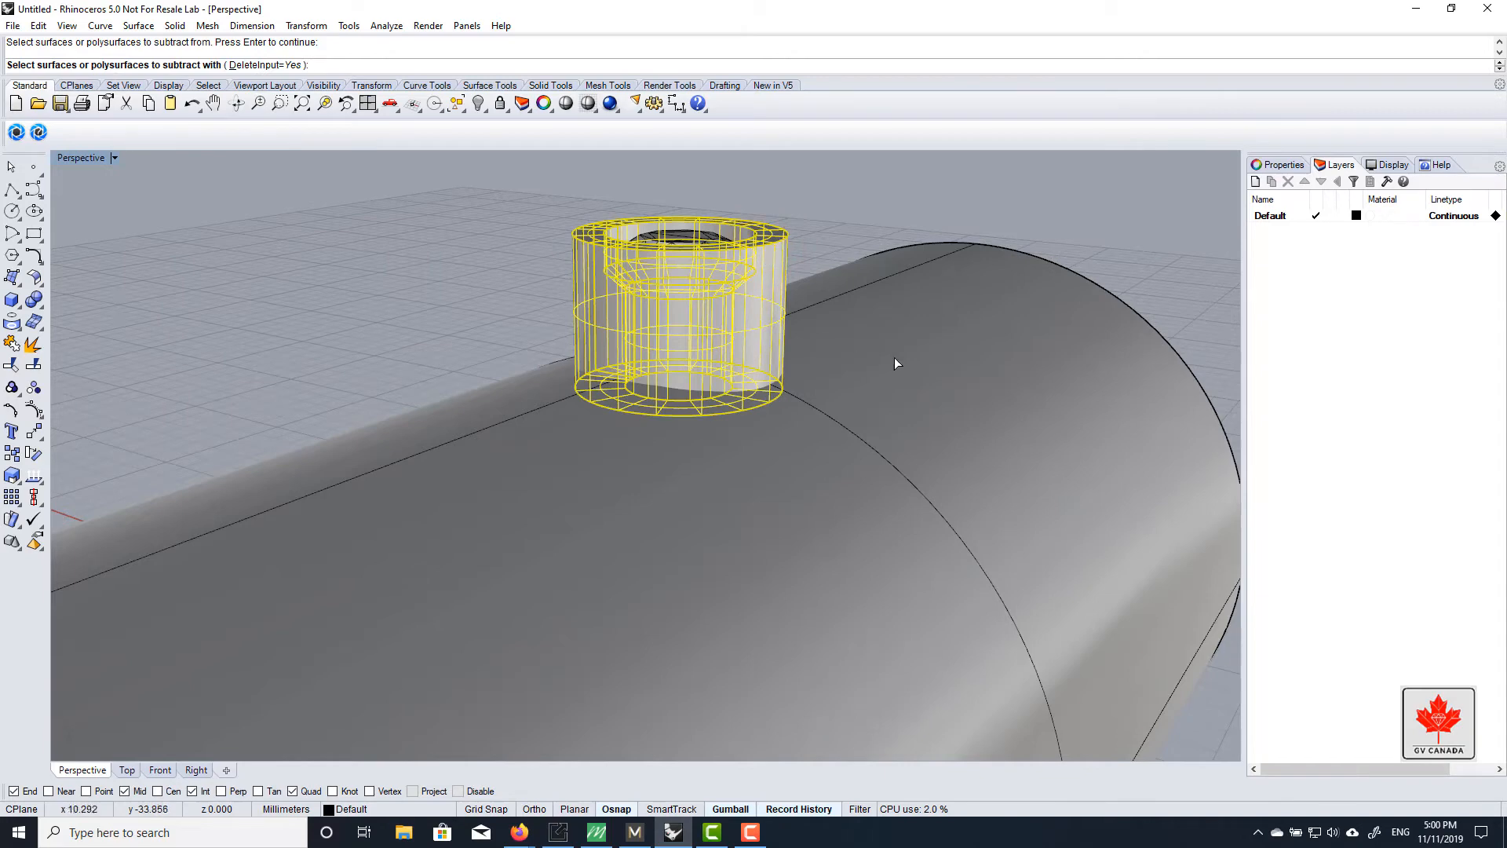
pyautogui.scroll(-3, 863, 361)
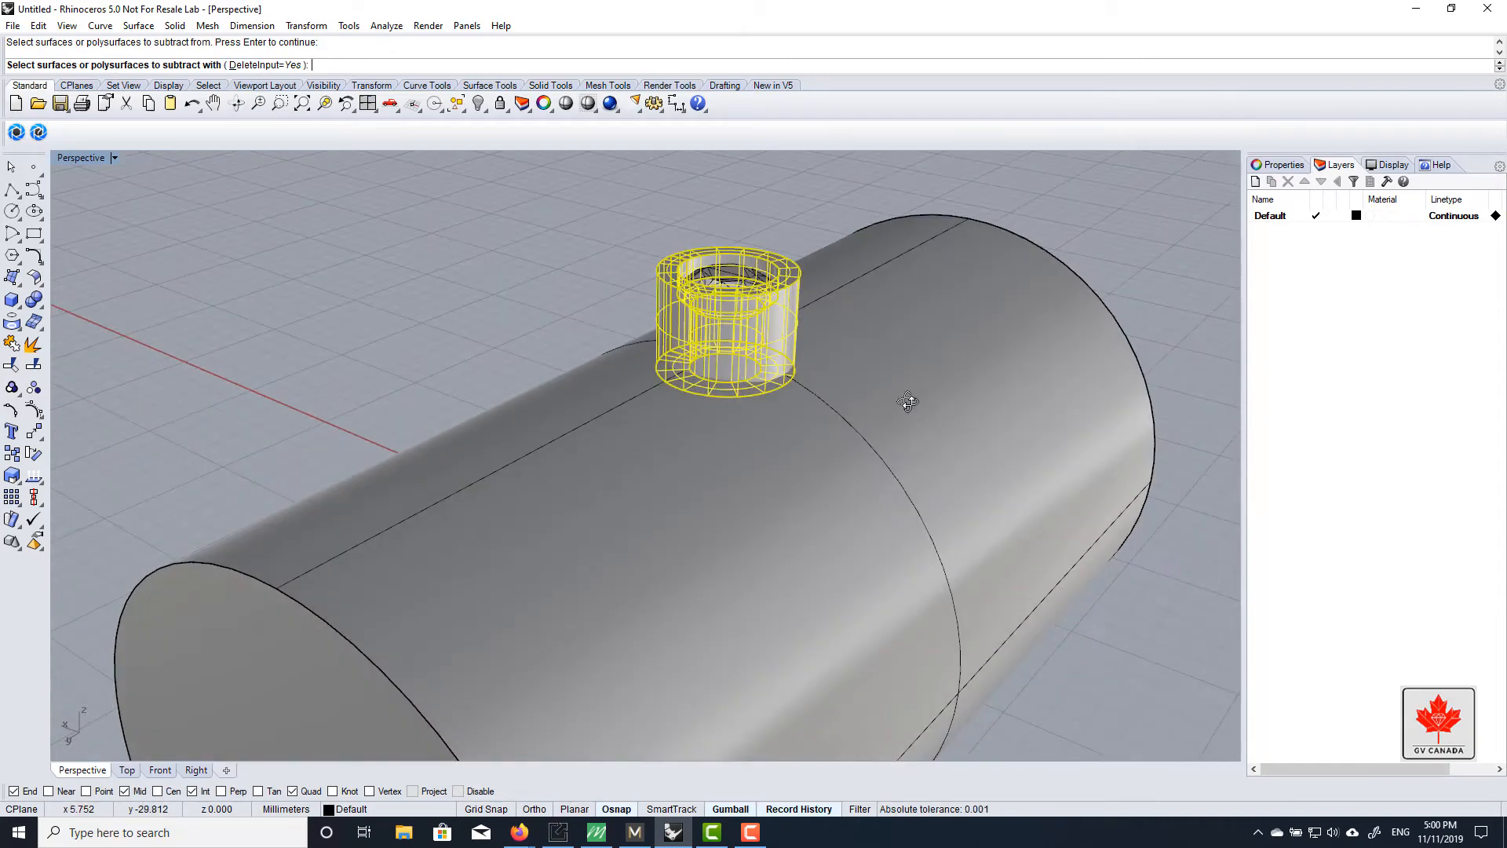
pyautogui.click(908, 394)
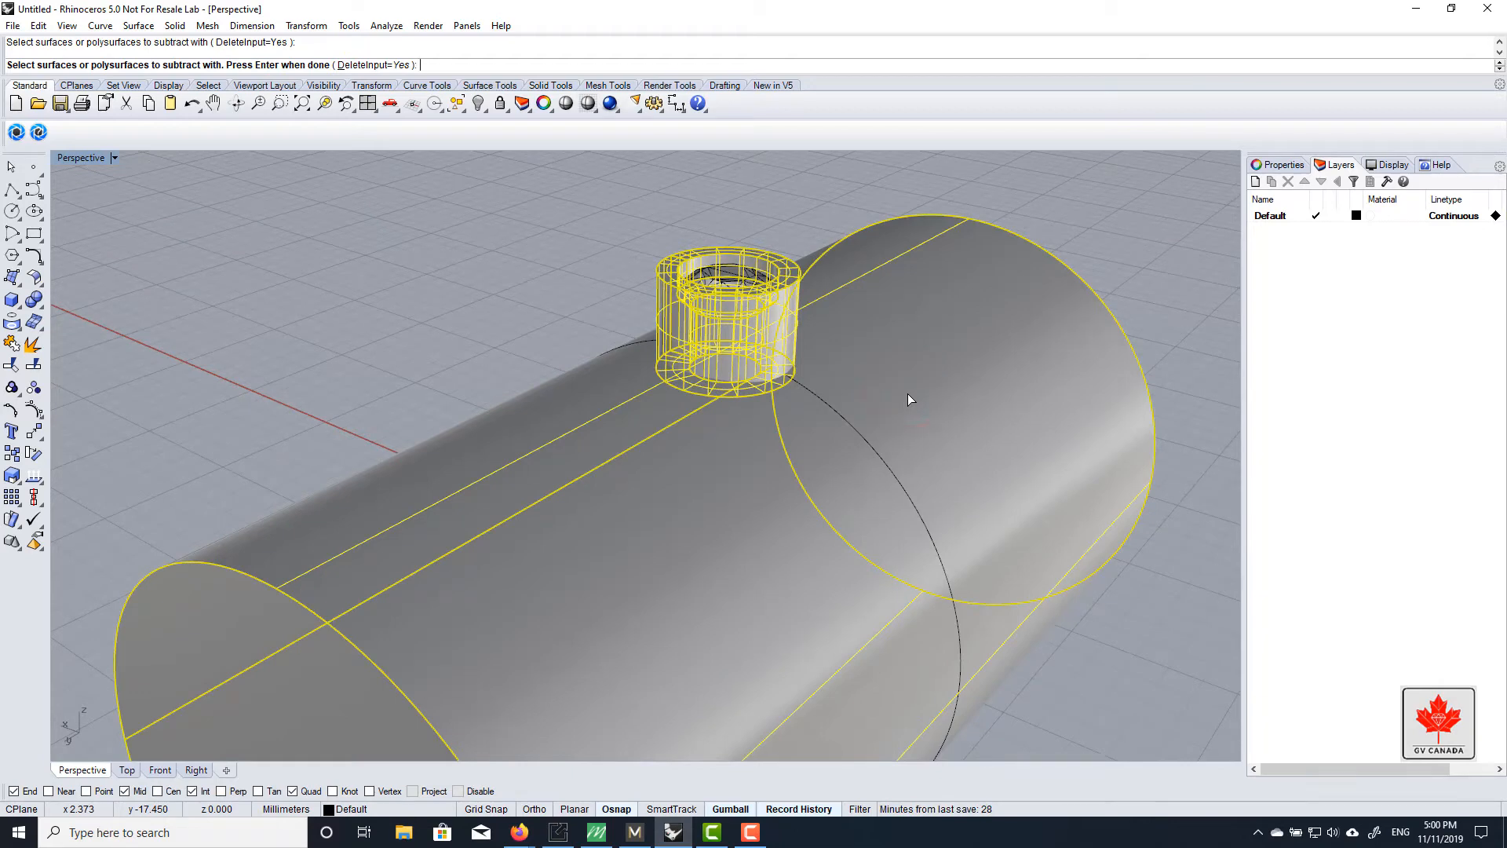
pyautogui.press('Return')
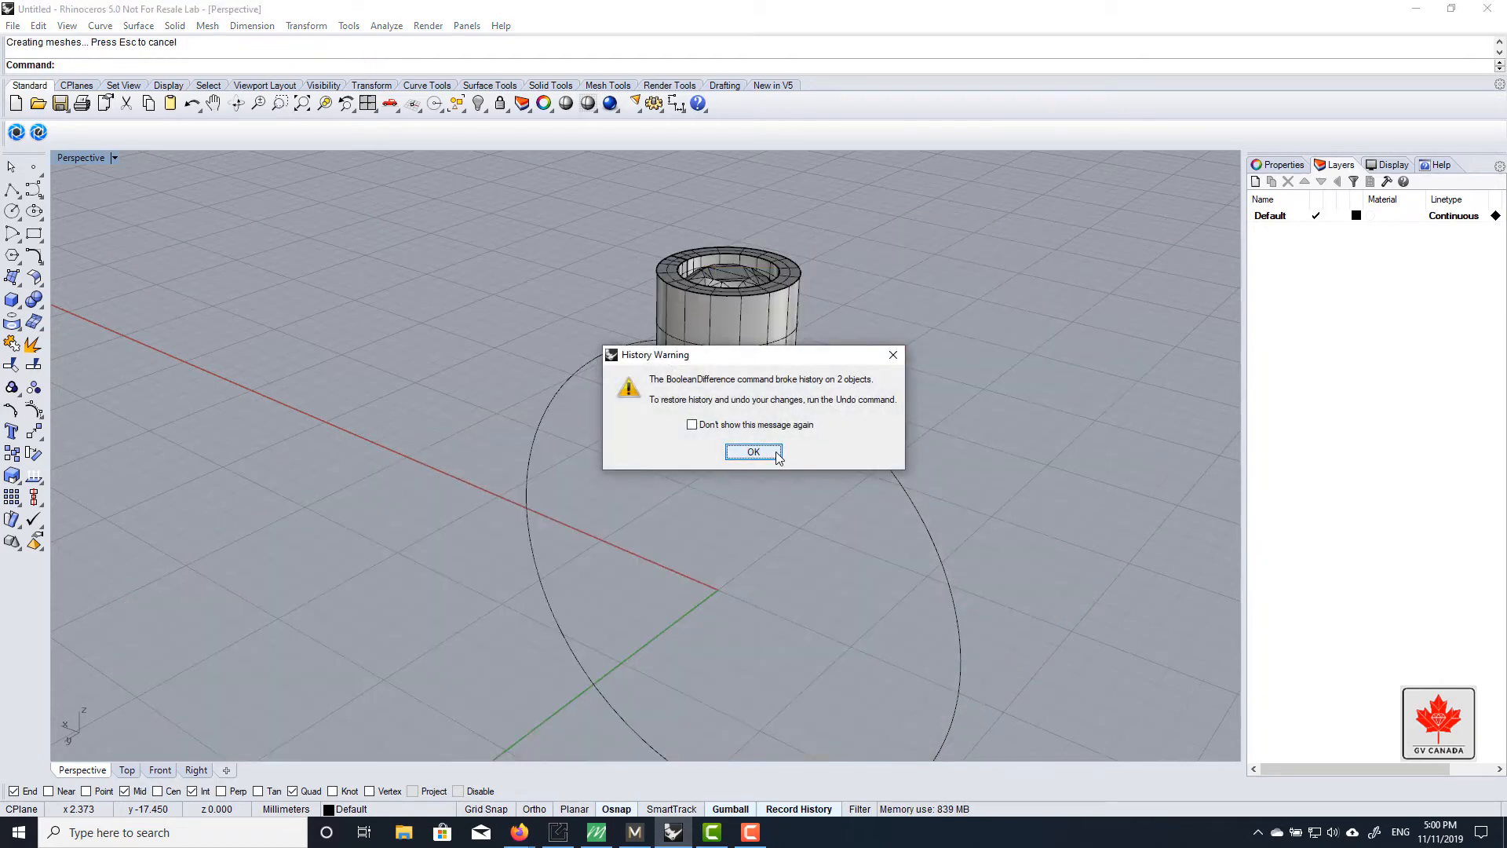
pyautogui.click(773, 452)
# Polar-array the trimmed bezel and its gem about the origin in the Front view, with 18 items filling 360 degrees
pyautogui.moveTo(773, 451); pyautogui.dragTo(761, 350, button='right')
pyautogui.click(738, 295)
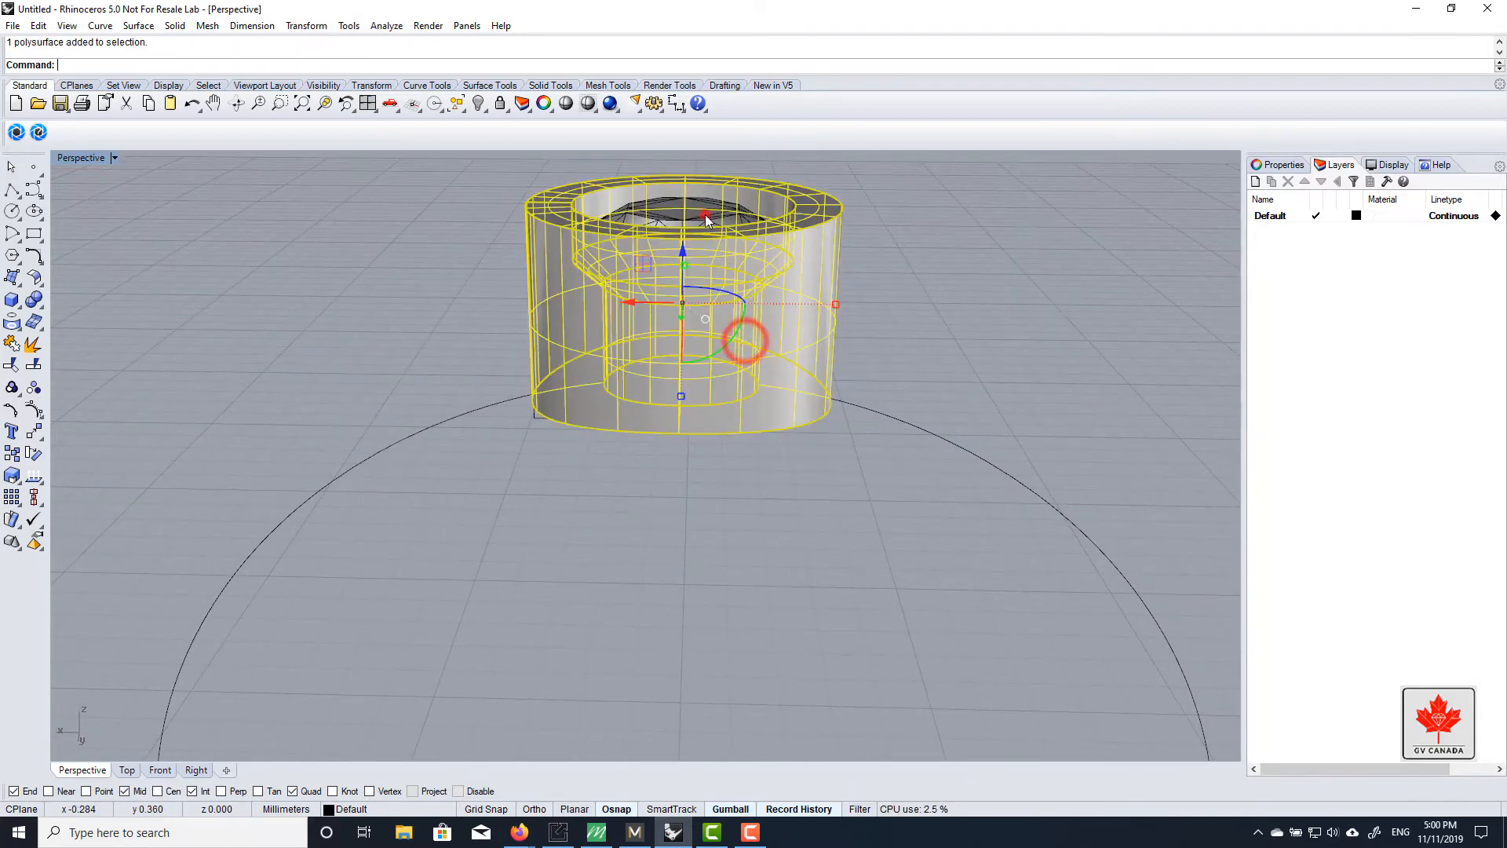
pyautogui.keyDown('shift'); pyautogui.click(704, 215); pyautogui.keyUp('shift')
pyautogui.click(889, 227)
pyautogui.click(766, 271)
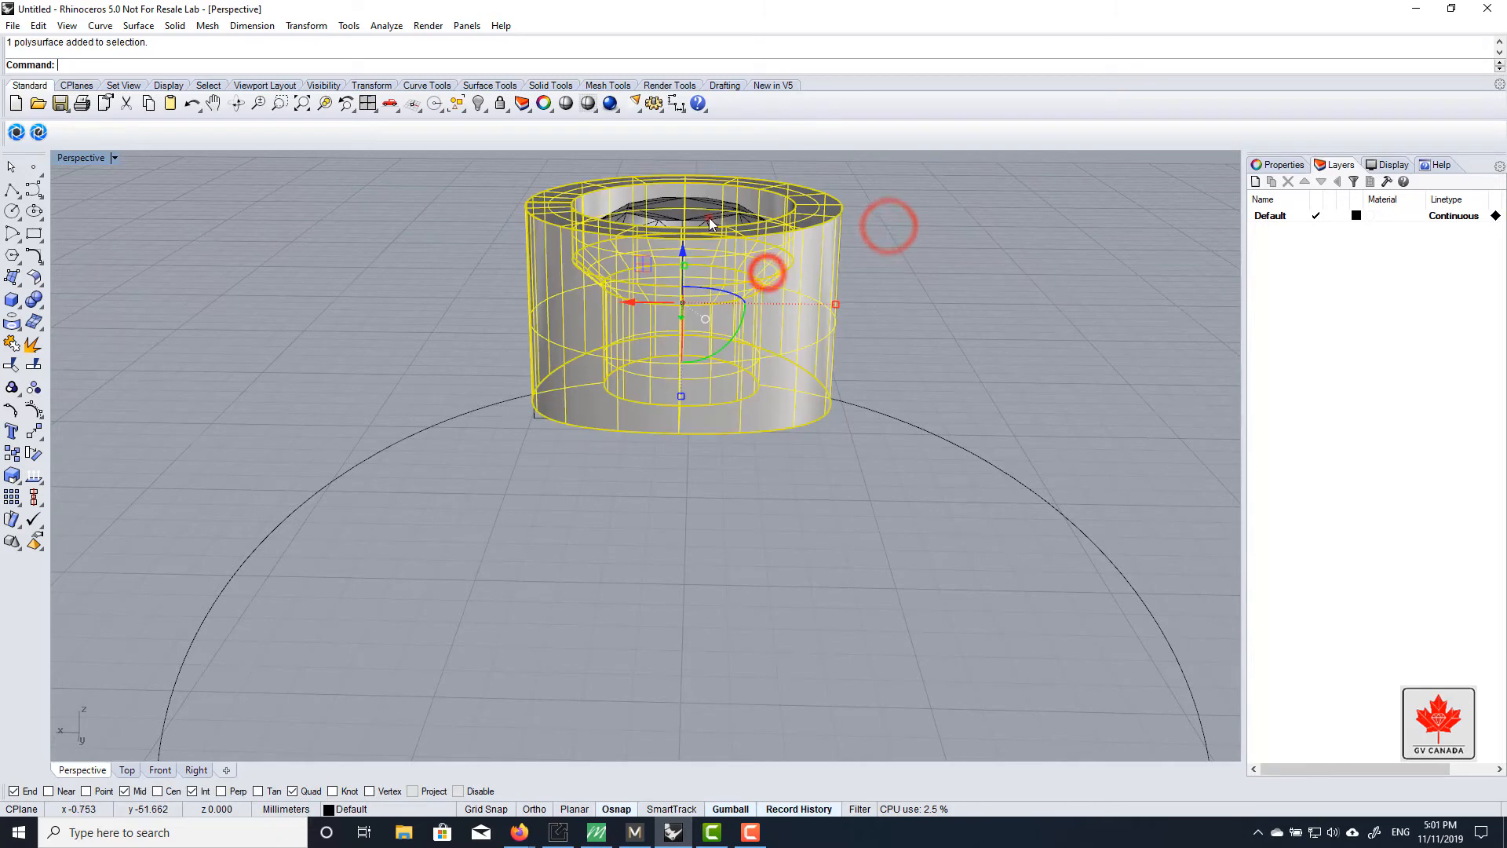
pyautogui.keyDown('shift'); pyautogui.click(709, 218); pyautogui.keyUp('shift')
pyautogui.doubleClick(91, 158)
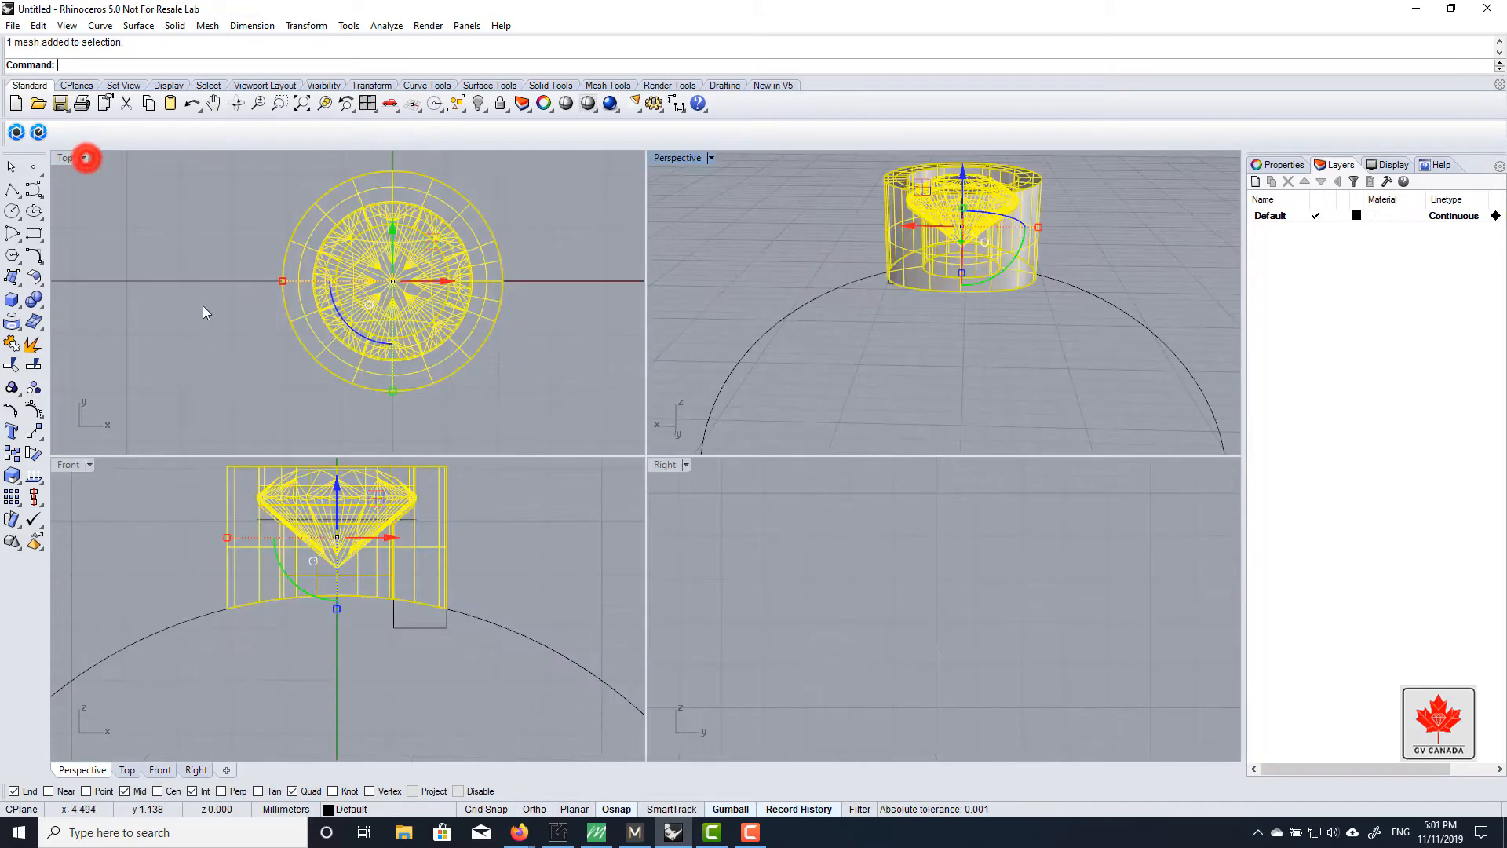
pyautogui.doubleClick(67, 465)
pyautogui.scroll(-20, 491, 435)
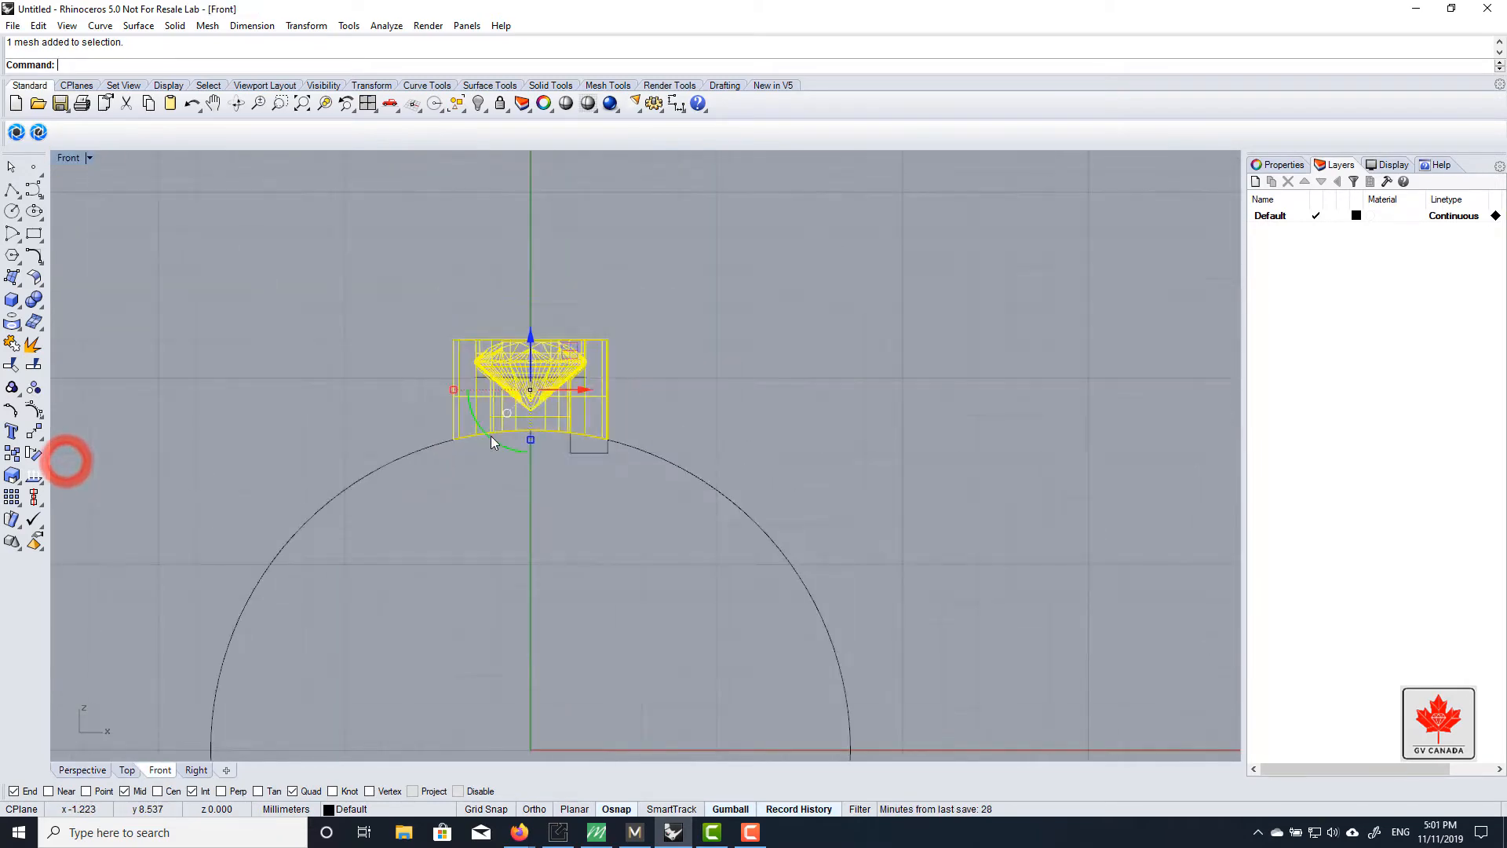
pyautogui.moveTo(498, 466); pyautogui.dragTo(610, 366, button='right')
pyautogui.scroll(6, 591, 398)
pyautogui.scroll(-5, 576, 424)
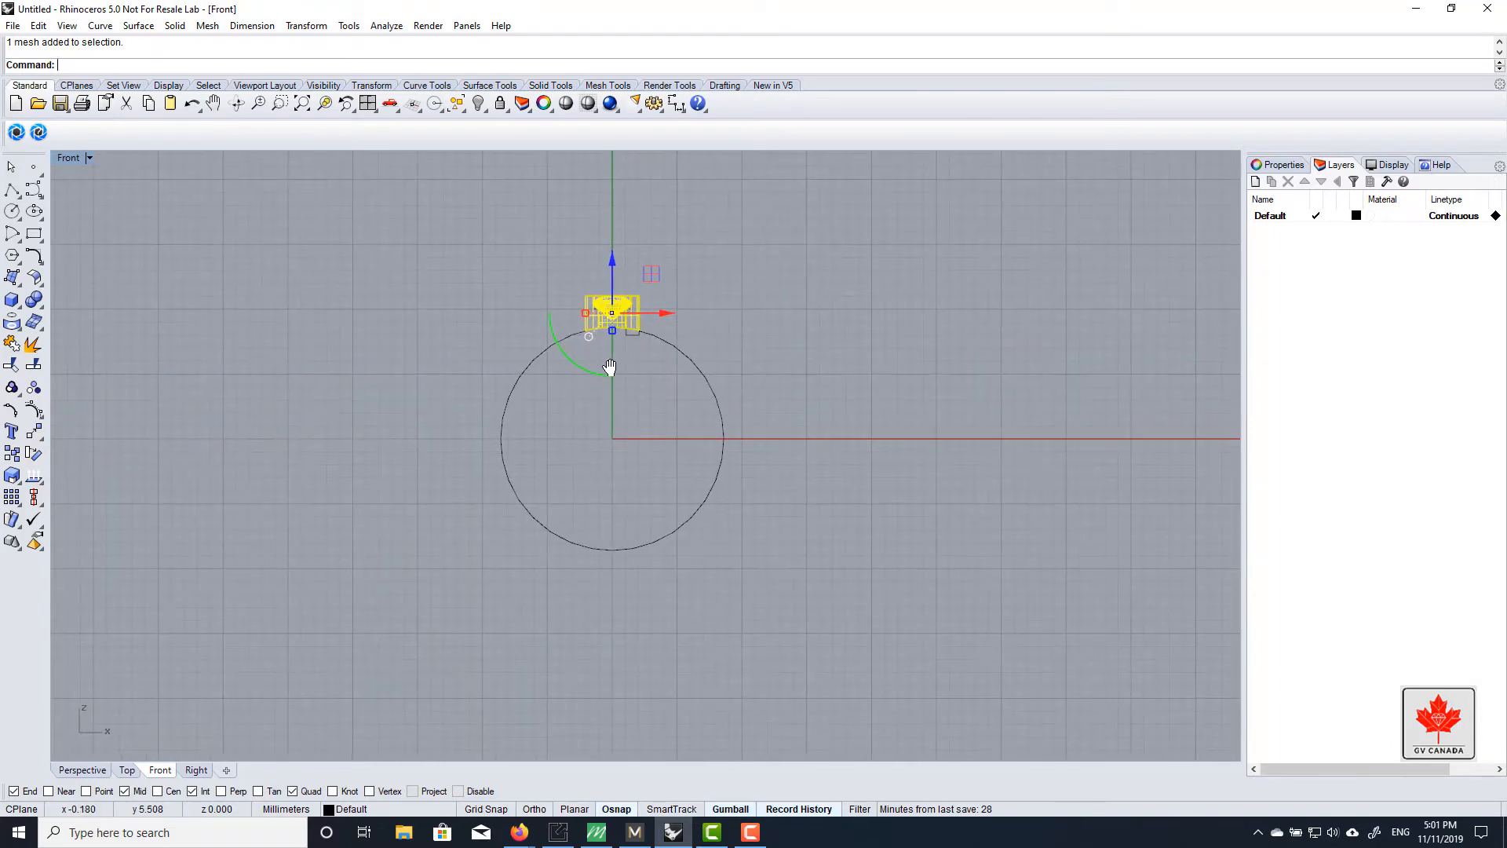
pyautogui.click(69, 63)
pyautogui.write('Arr')
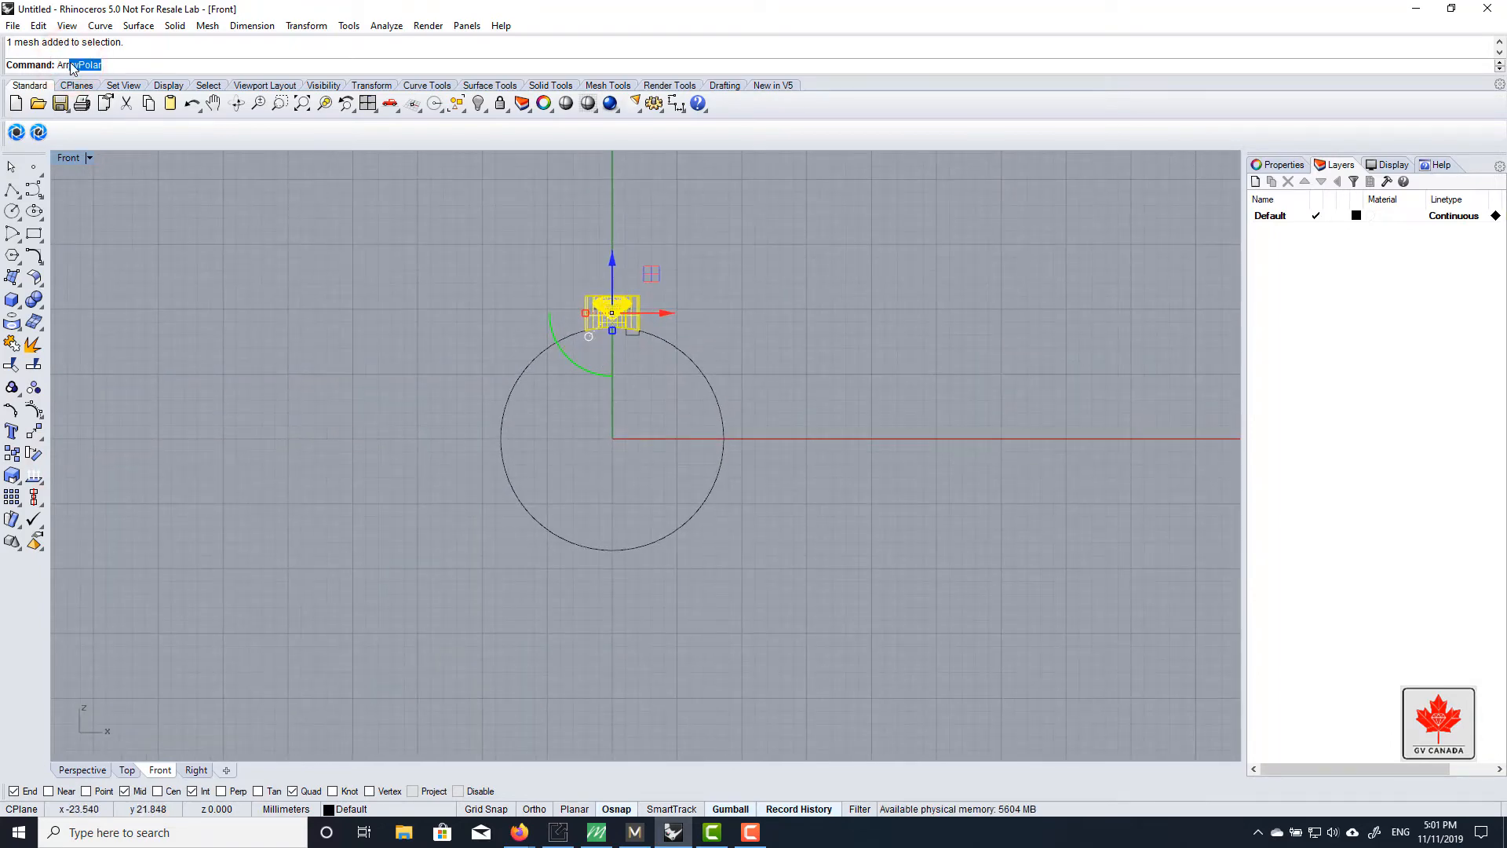
pyautogui.write('ayPo')
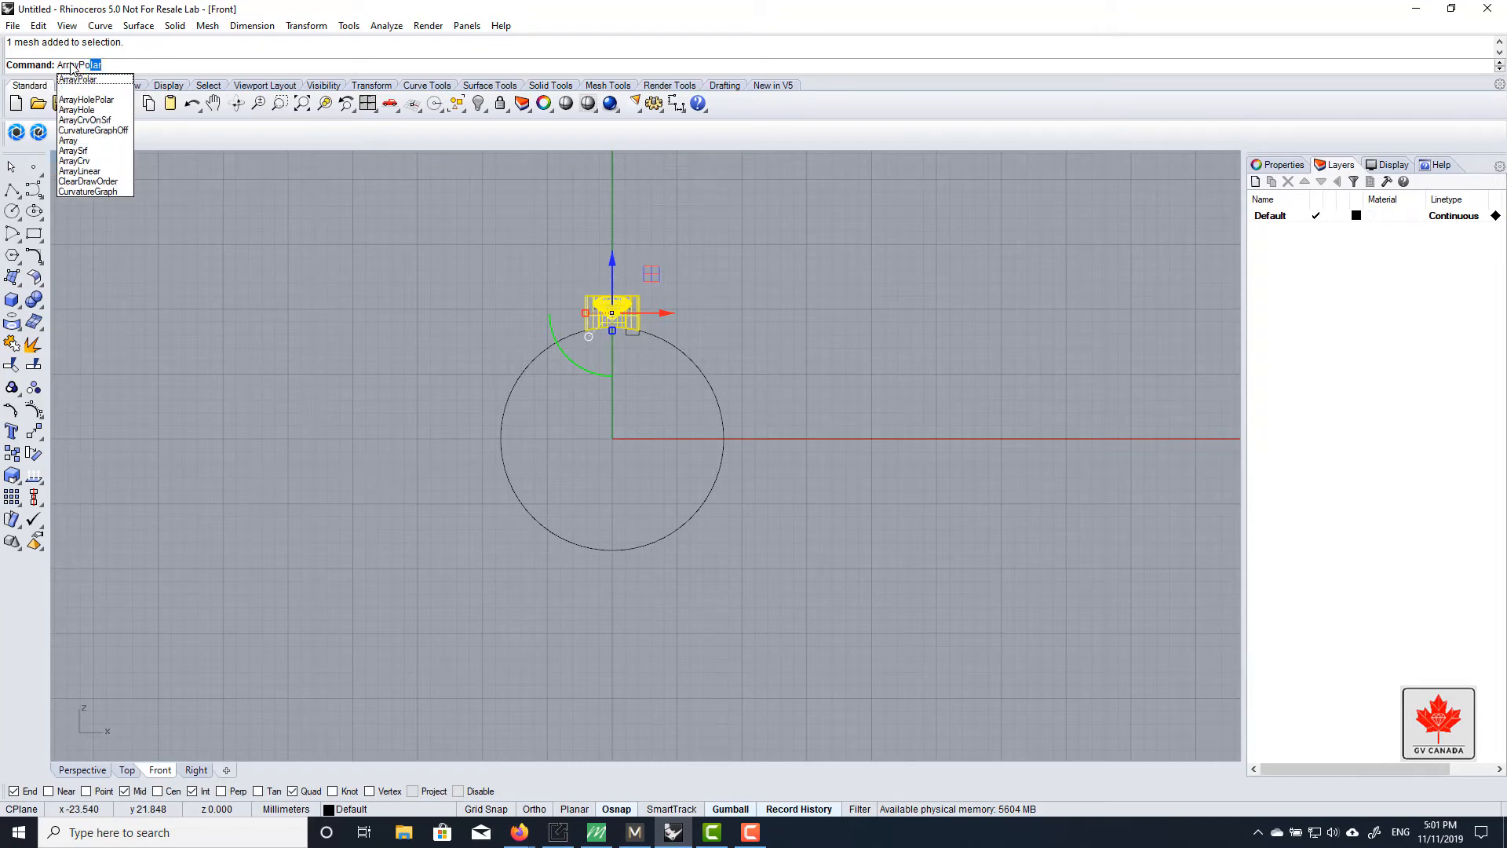
pyautogui.press('Return')
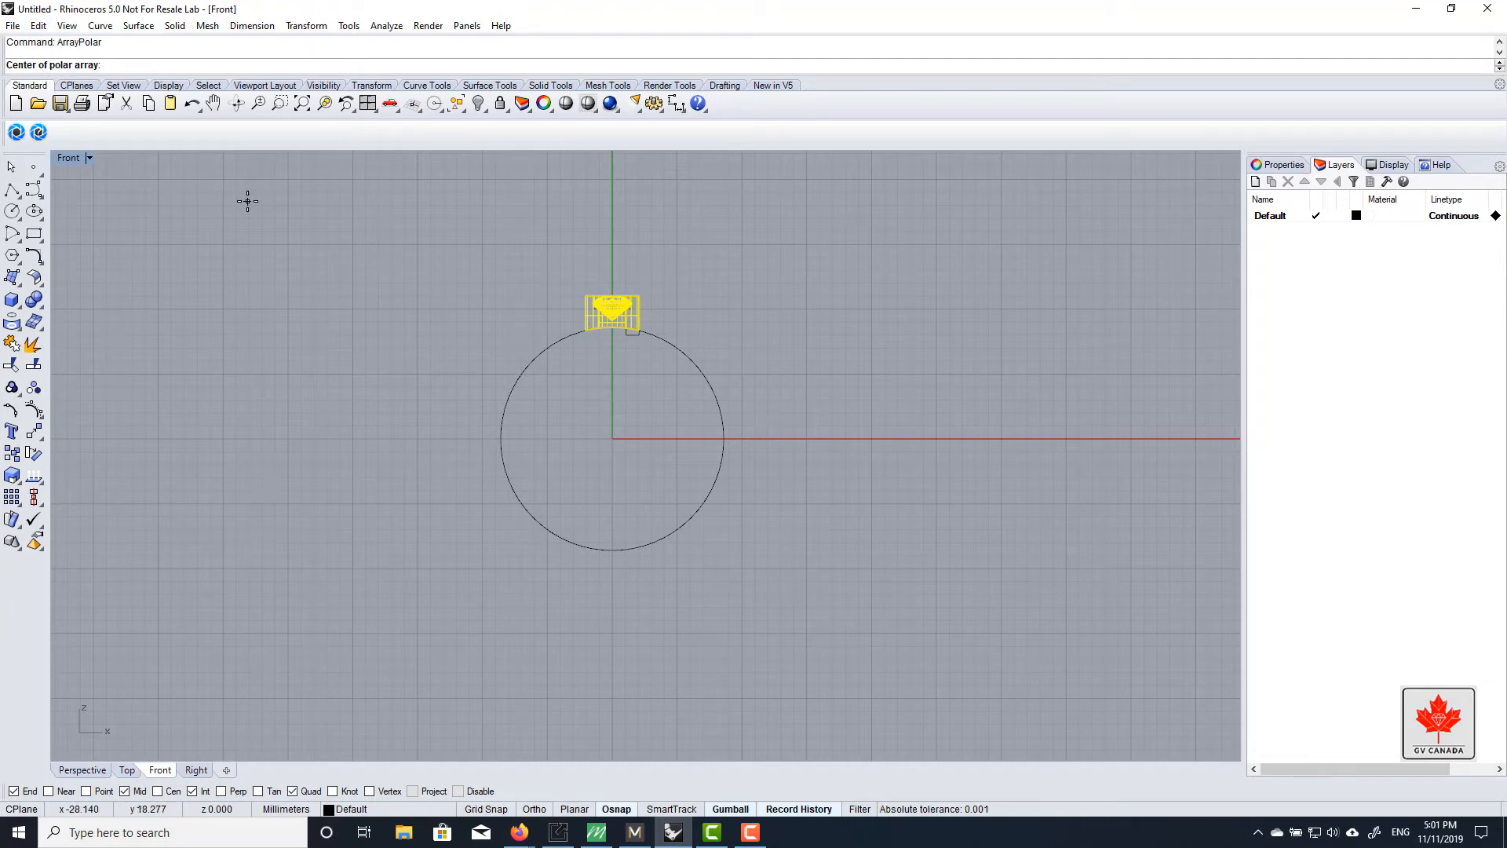
pyautogui.press('Return')
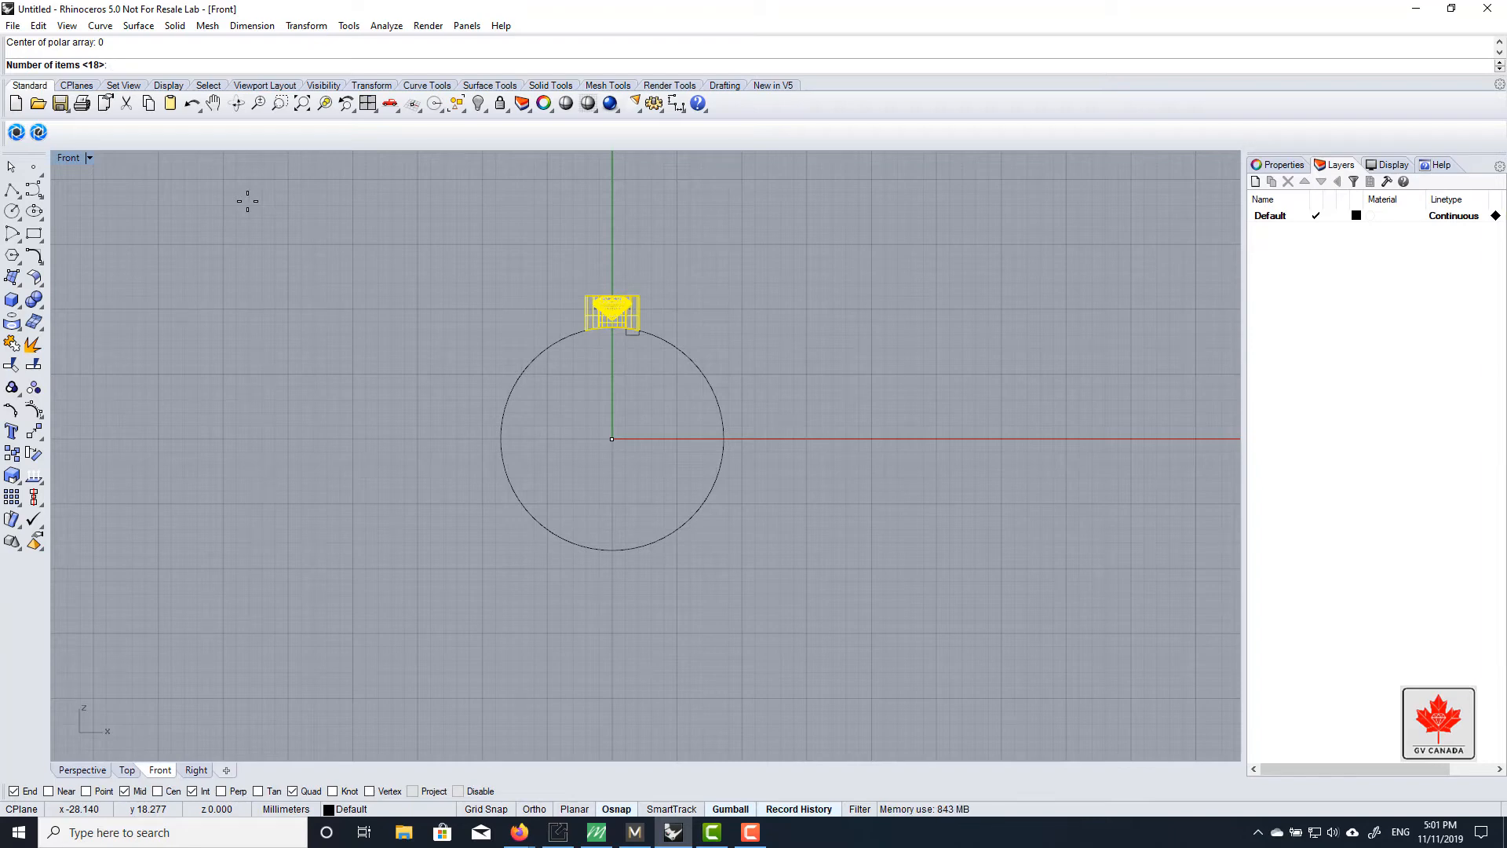
pyautogui.press('Return')
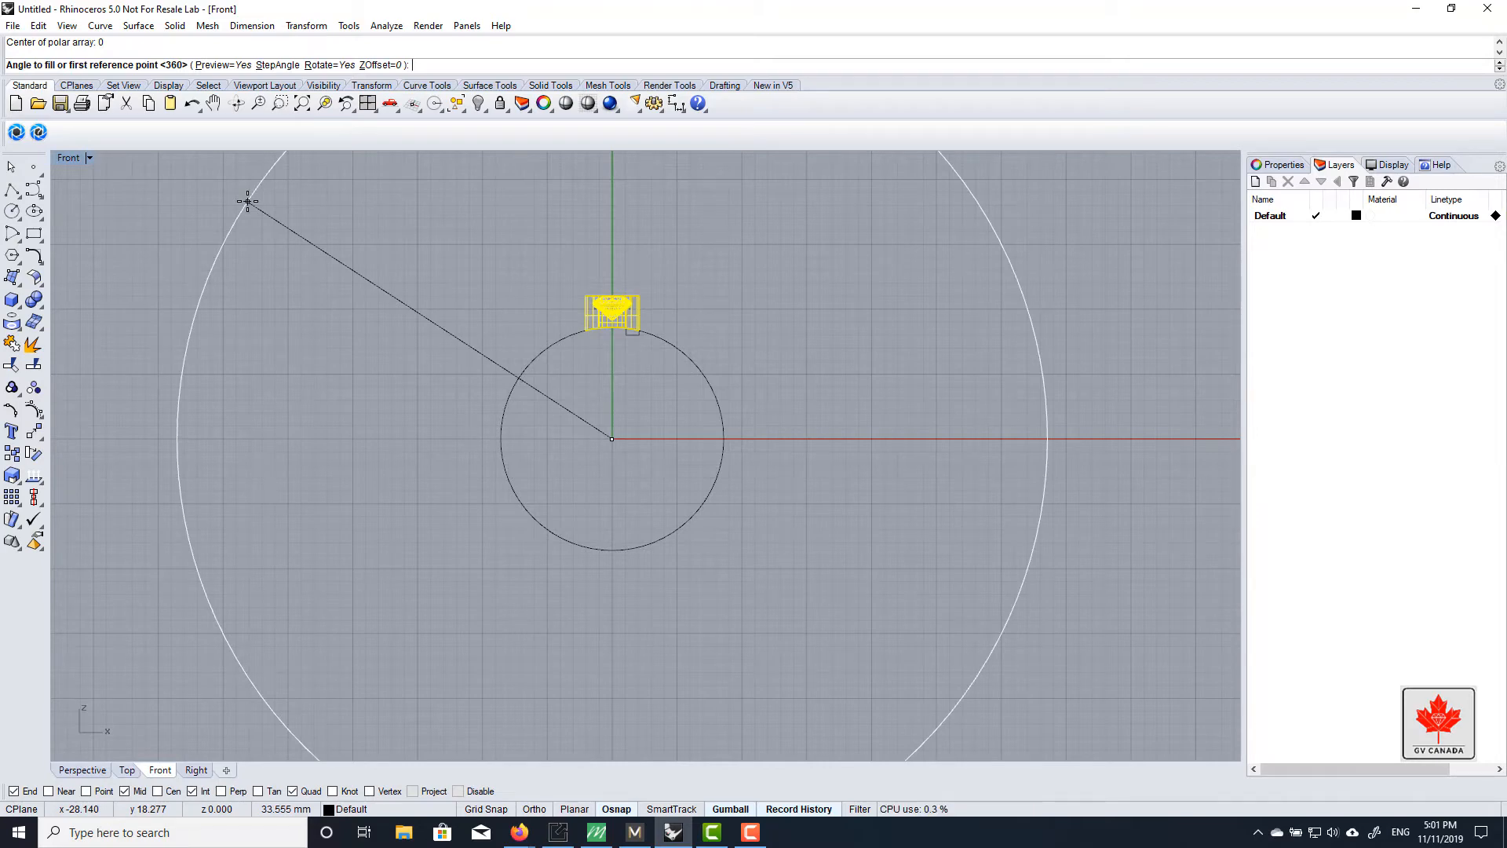
pyautogui.press('Return')
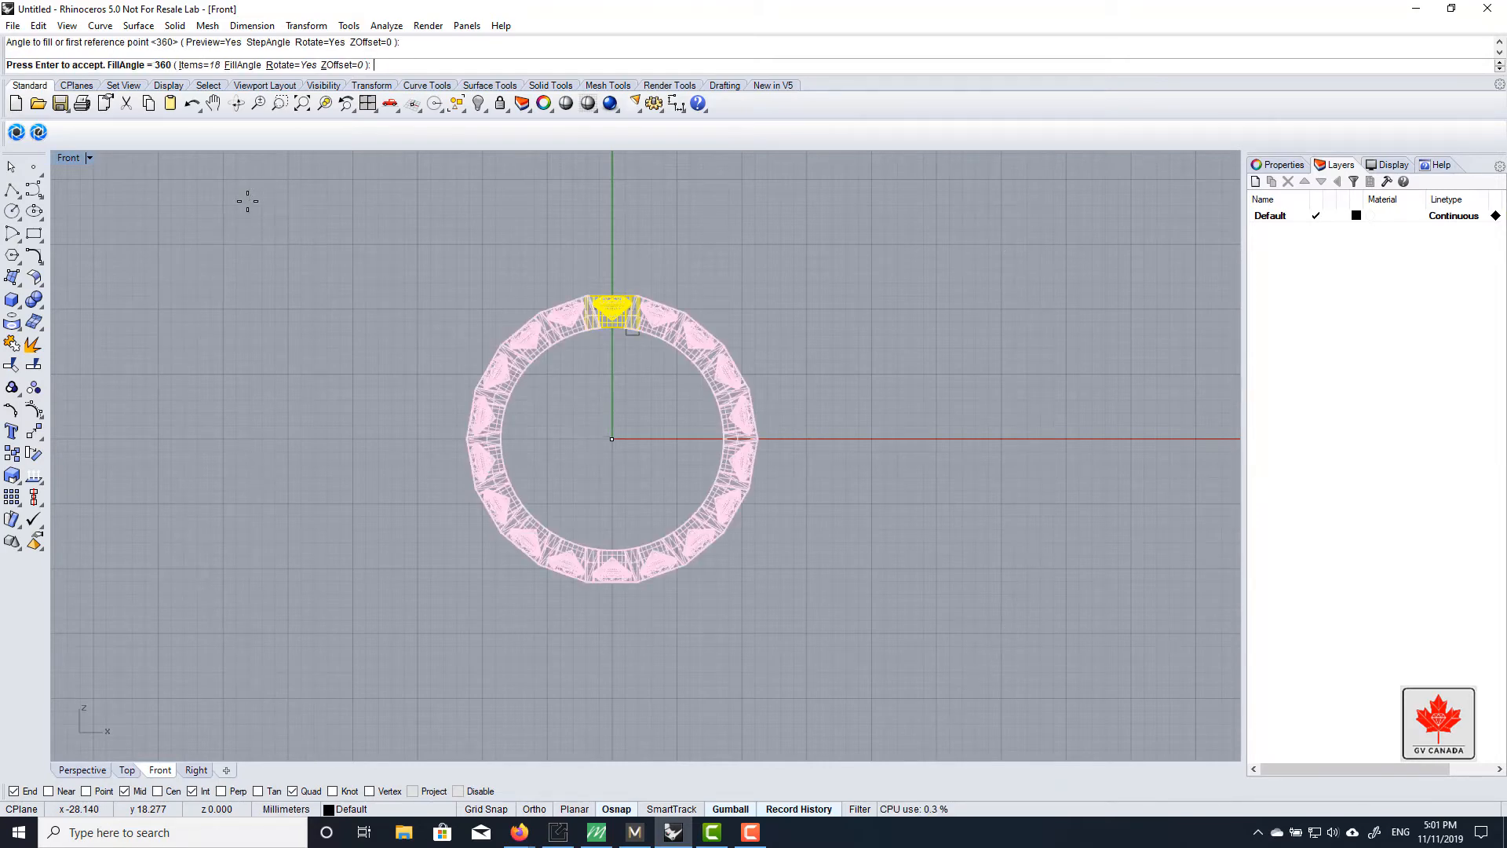
pyautogui.moveTo(534, 366); pyautogui.dragTo(487, 318, button='right')
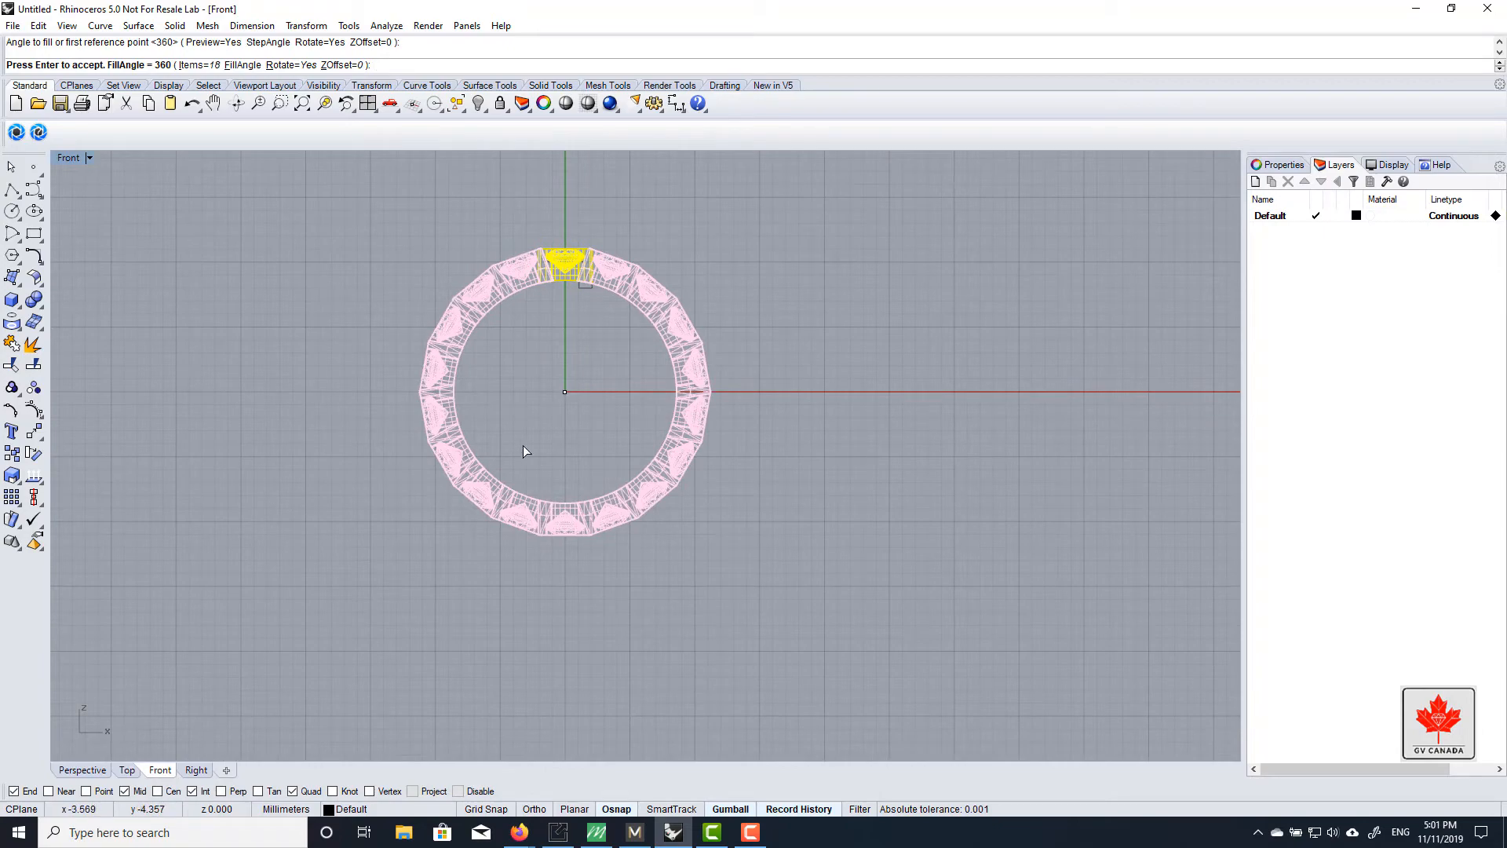
pyautogui.press('Return')
pyautogui.click(294, 273)
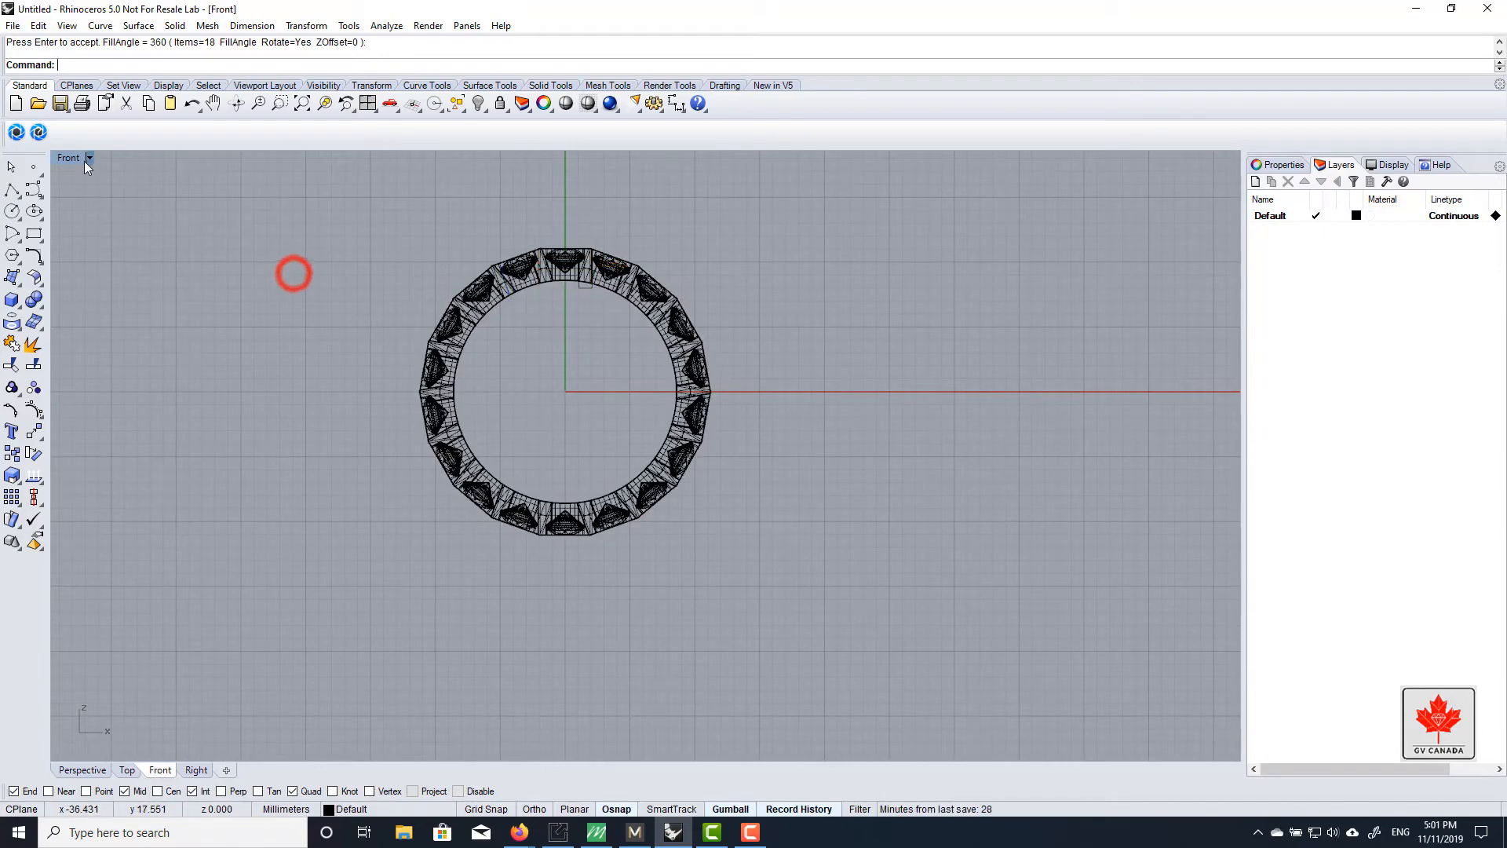
# Examine the arrayed ring in perspective, checking the joints between neighbouring bezels and the trimmed inner faces
pyautogui.doubleClick(69, 157)
pyautogui.doubleClick(666, 158)
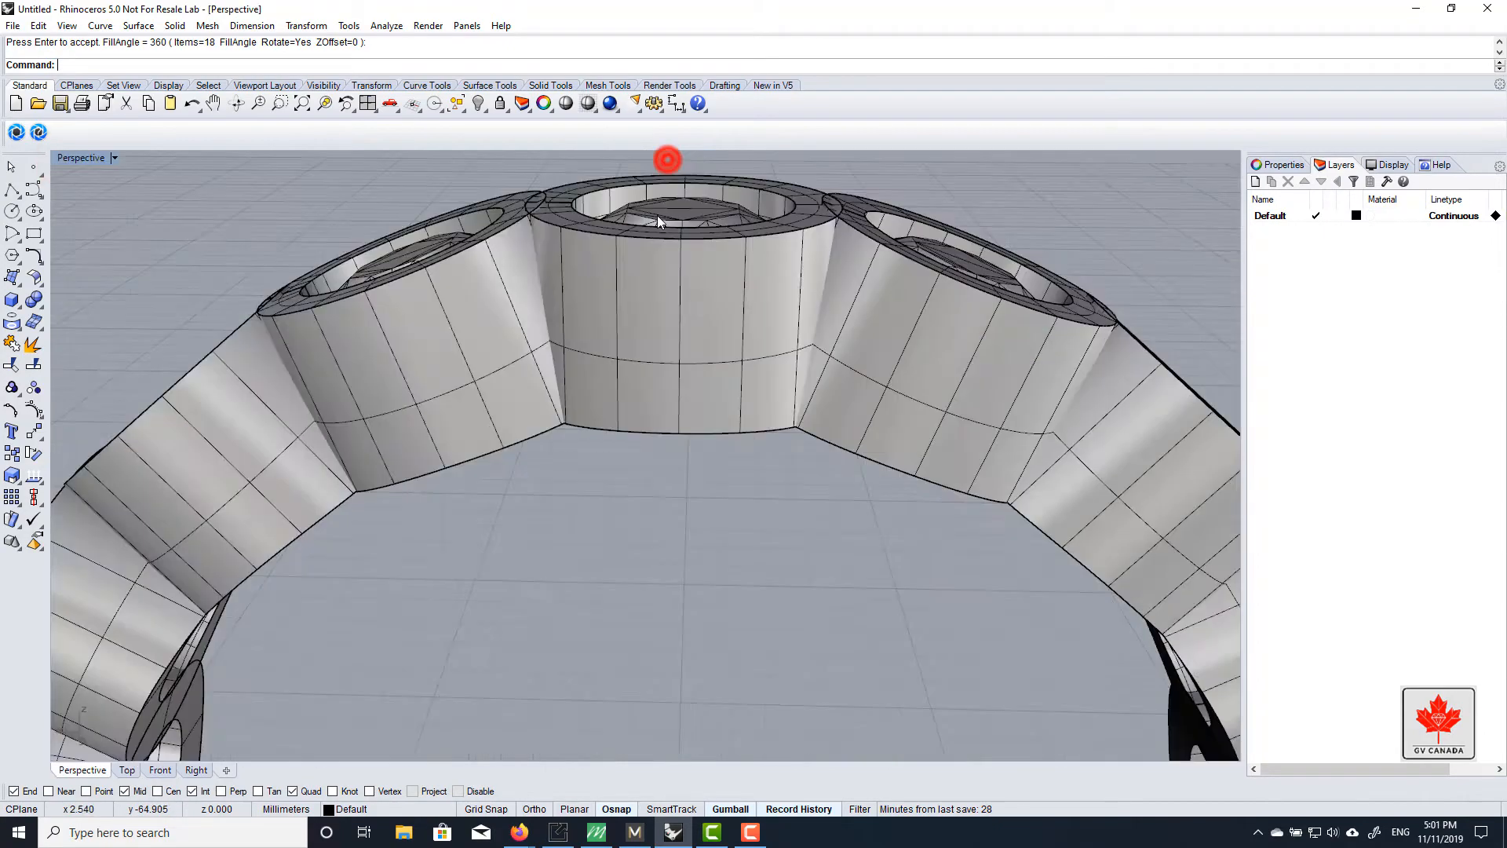
pyautogui.scroll(-8, 675, 252)
pyautogui.moveTo(694, 282); pyautogui.dragTo(637, 374, button='right')
pyautogui.scroll(7, 665, 298)
pyautogui.scroll(-8, 625, 423)
pyautogui.scroll(10, 637, 374)
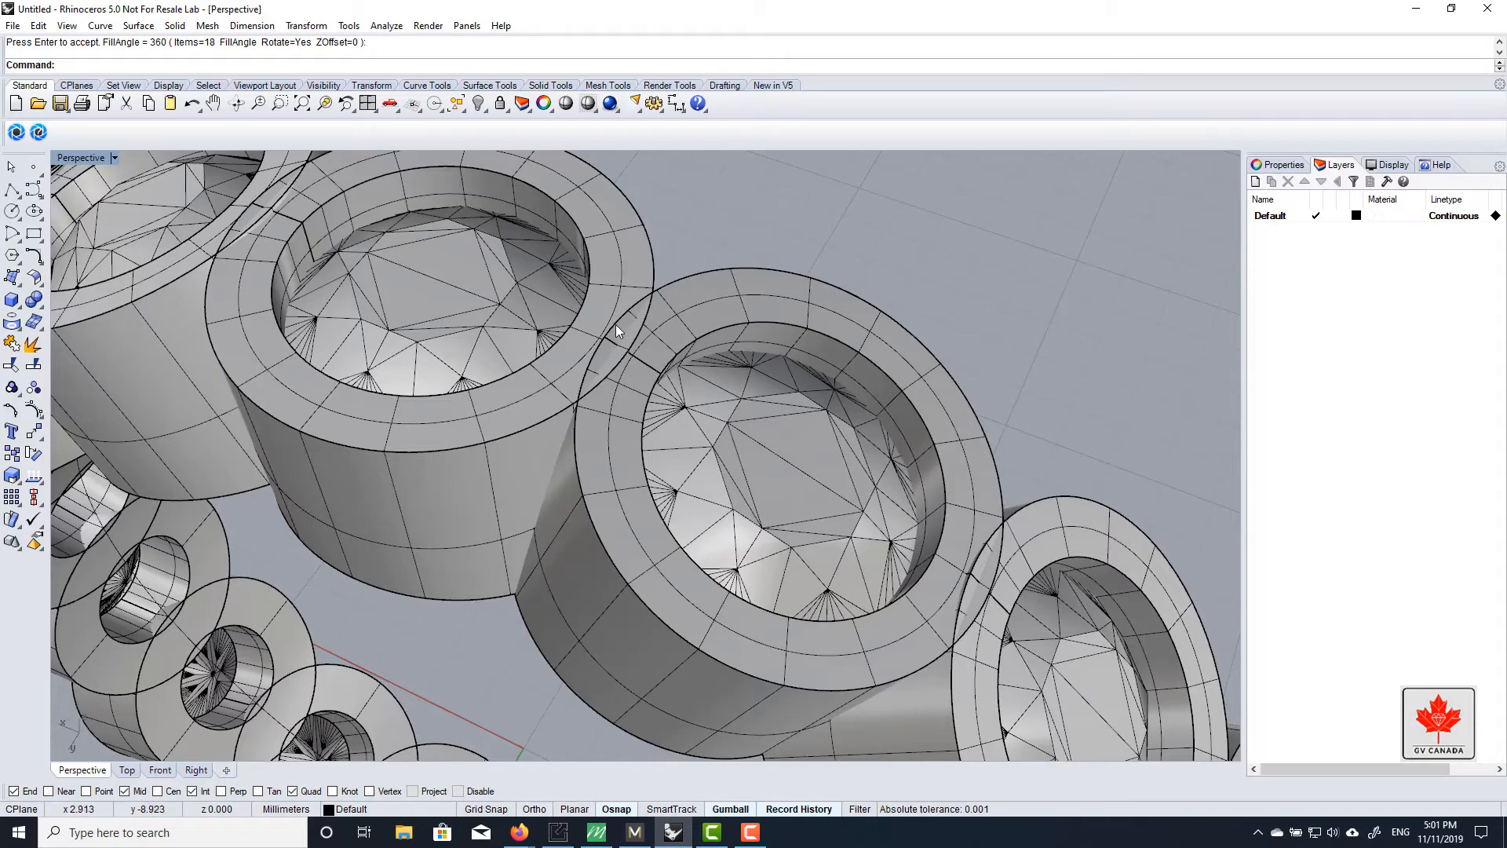
pyautogui.scroll(-10, 615, 323)
pyautogui.moveTo(654, 381); pyautogui.dragTo(542, 396, button='right')
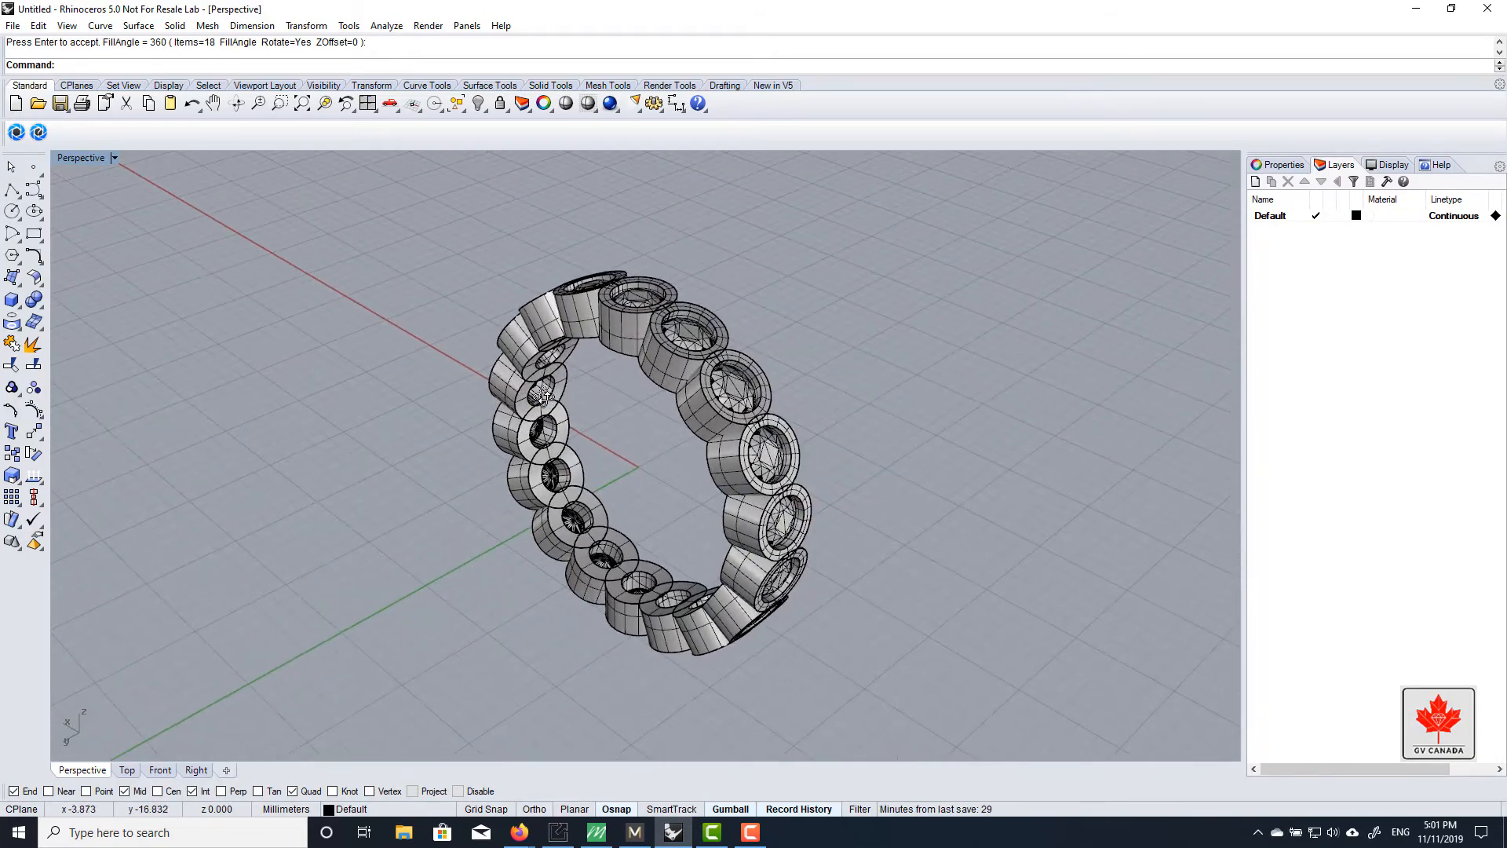
pyautogui.scroll(4, 793, 410)
pyautogui.moveTo(793, 410); pyautogui.dragTo(838, 479, button='right')
pyautogui.scroll(-5, 872, 353)
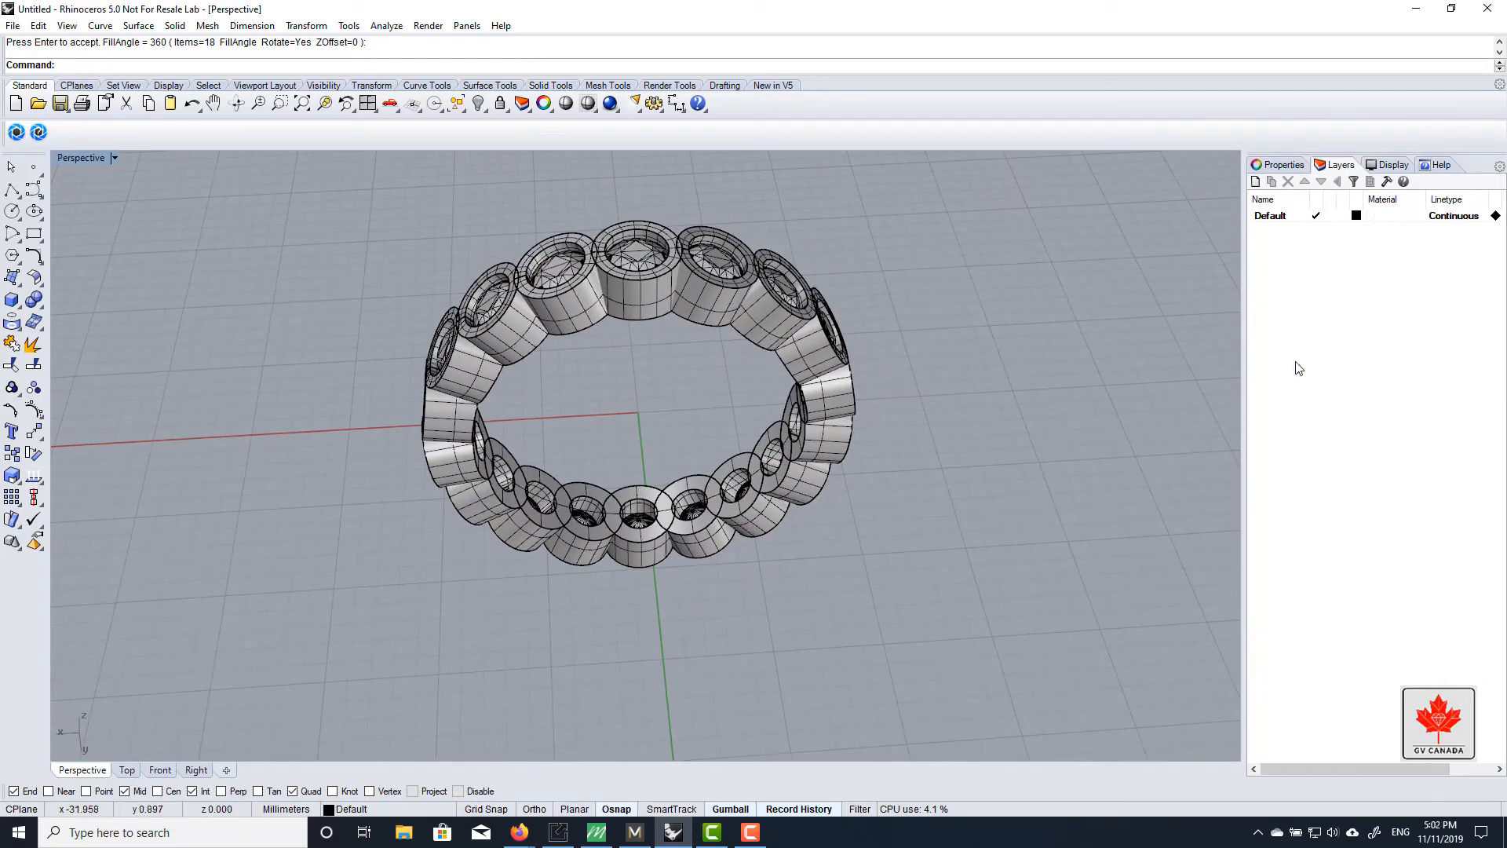
# Select the gem meshes in all the bezels around the ring, leaving the bezels unselected
pyautogui.moveTo(769, 350)
pyautogui.mouseDown(button='right')
pyautogui.moveTo(675, 261)
pyautogui.moveTo(699, 337)
pyautogui.moveTo(685, 333)
pyautogui.moveTo(733, 387)
pyautogui.moveTo(656, 386)
pyautogui.moveTo(765, 262)
pyautogui.moveTo(707, 302)
pyautogui.moveTo(742, 248)
pyautogui.moveTo(747, 369)
pyautogui.mouseUp(button='right')
pyautogui.scroll(8, 675, 267)
pyautogui.scroll(-7, 684, 333)
pyautogui.scroll(5, 683, 281)
pyautogui.click(683, 281)
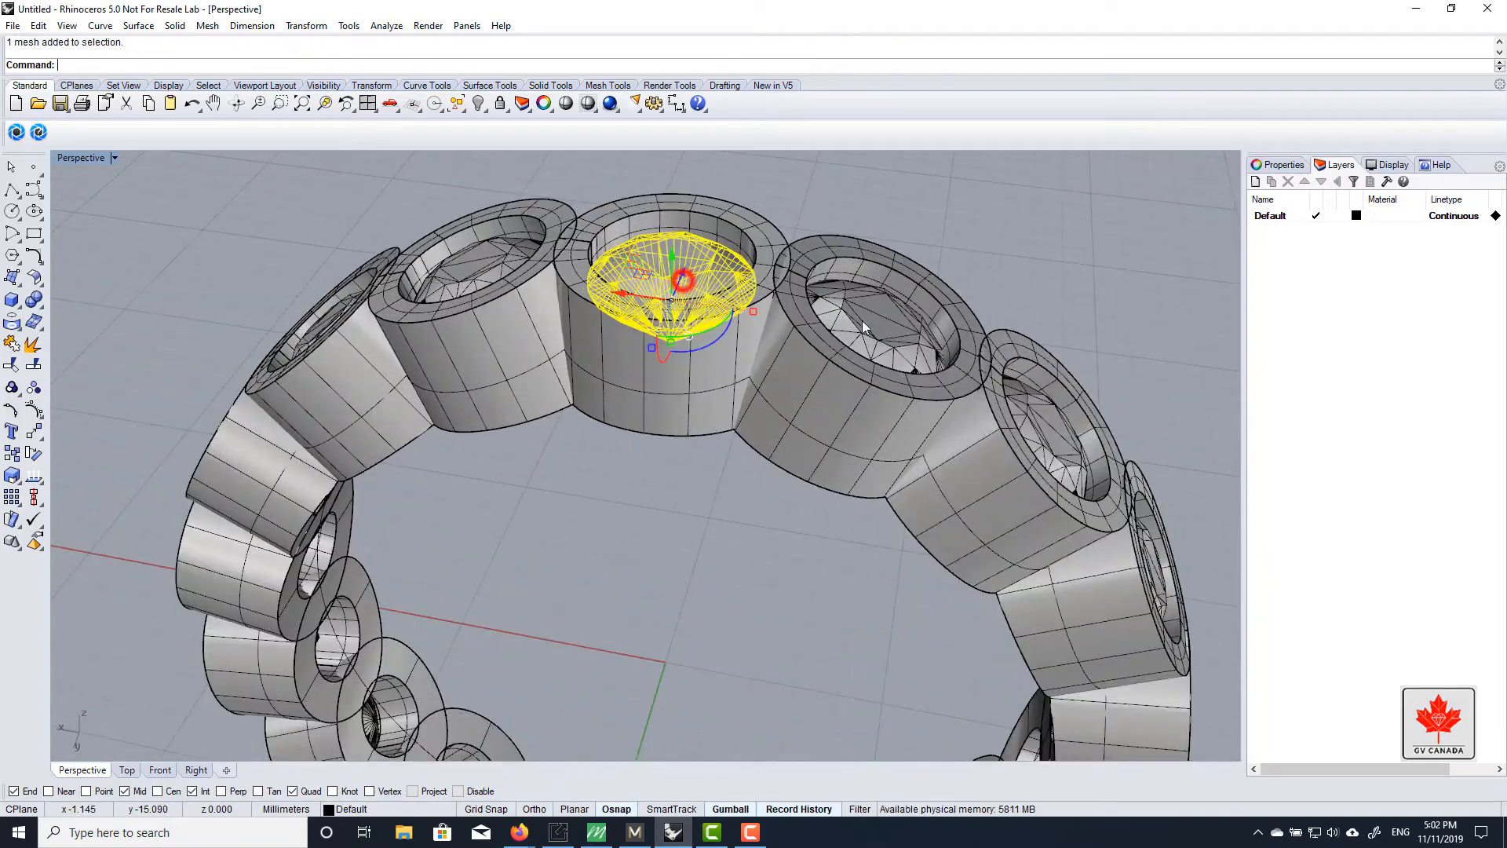
pyautogui.moveTo(683, 281); pyautogui.dragTo(706, 314, button='right')
pyautogui.keyDown('shift'); pyautogui.click(707, 314); pyautogui.keyUp('shift')
pyautogui.keyDown('shift'); pyautogui.click(831, 455); pyautogui.keyUp('shift')
pyautogui.moveTo(831, 455); pyautogui.dragTo(797, 372, button='right')
pyautogui.keyDown('shift'); pyautogui.click(839, 466); pyautogui.keyUp('shift')
pyautogui.scroll(-5, 839, 466)
pyautogui.scroll(5, 886, 567)
pyautogui.moveTo(842, 550); pyautogui.dragTo(763, 448, button='right')
pyautogui.keyDown('shift'); pyautogui.click(831, 375); pyautogui.keyUp('shift')
pyautogui.keyDown('shift'); pyautogui.click(789, 579); pyautogui.keyUp('shift')
pyautogui.keyDown('shift'); pyautogui.click(763, 447); pyautogui.keyUp('shift')
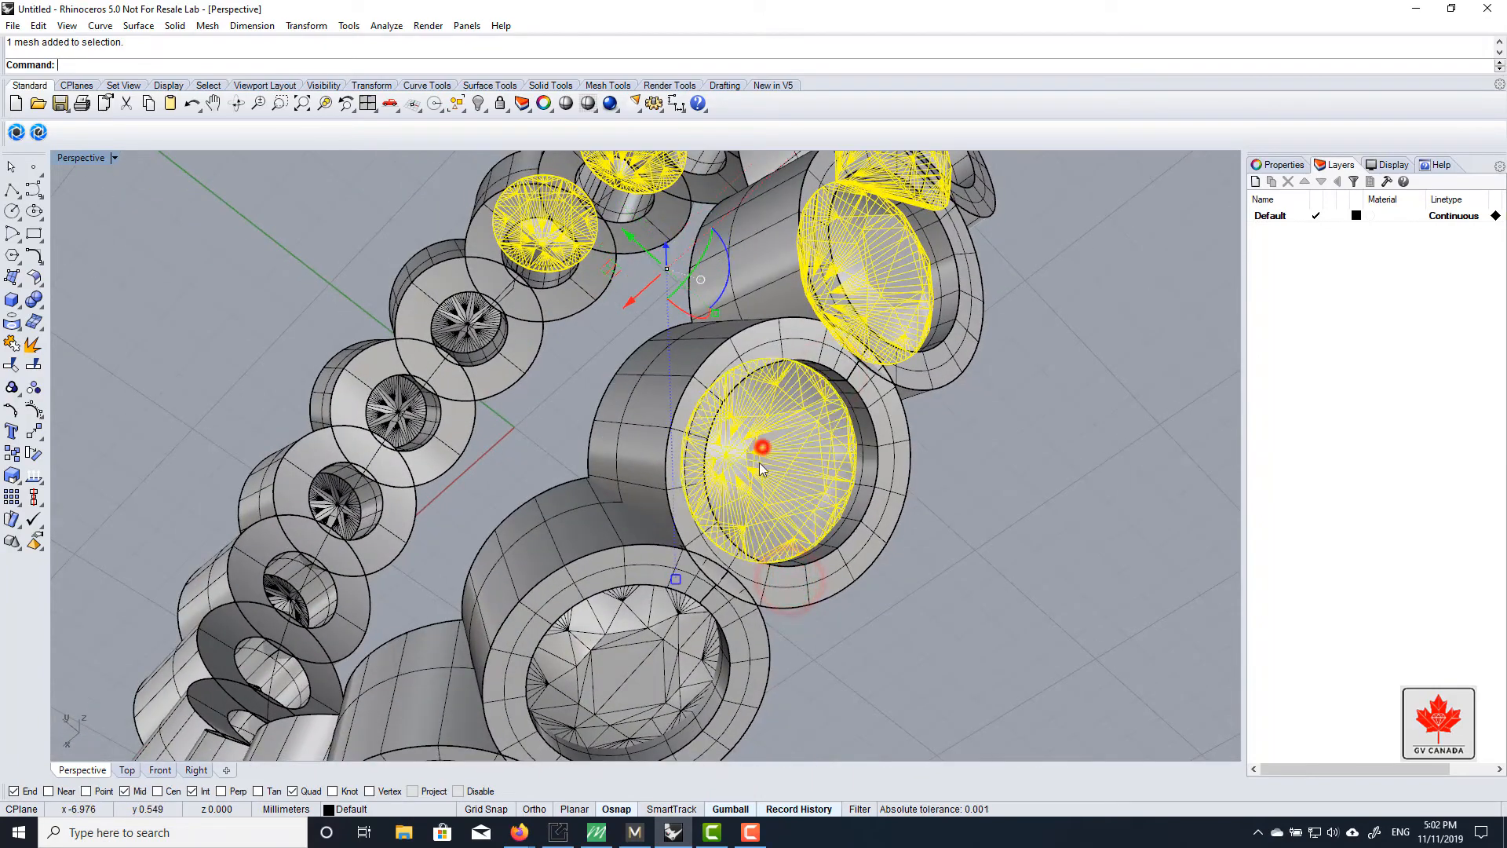
pyautogui.keyDown('shift'); pyautogui.click(641, 617); pyautogui.keyUp('shift')
pyautogui.scroll(-6, 640, 616)
pyautogui.moveTo(641, 616); pyautogui.dragTo(565, 565, button='right')
pyautogui.scroll(6, 565, 564)
pyautogui.keyDown('shift'); pyautogui.click(674, 467); pyautogui.keyUp('shift')
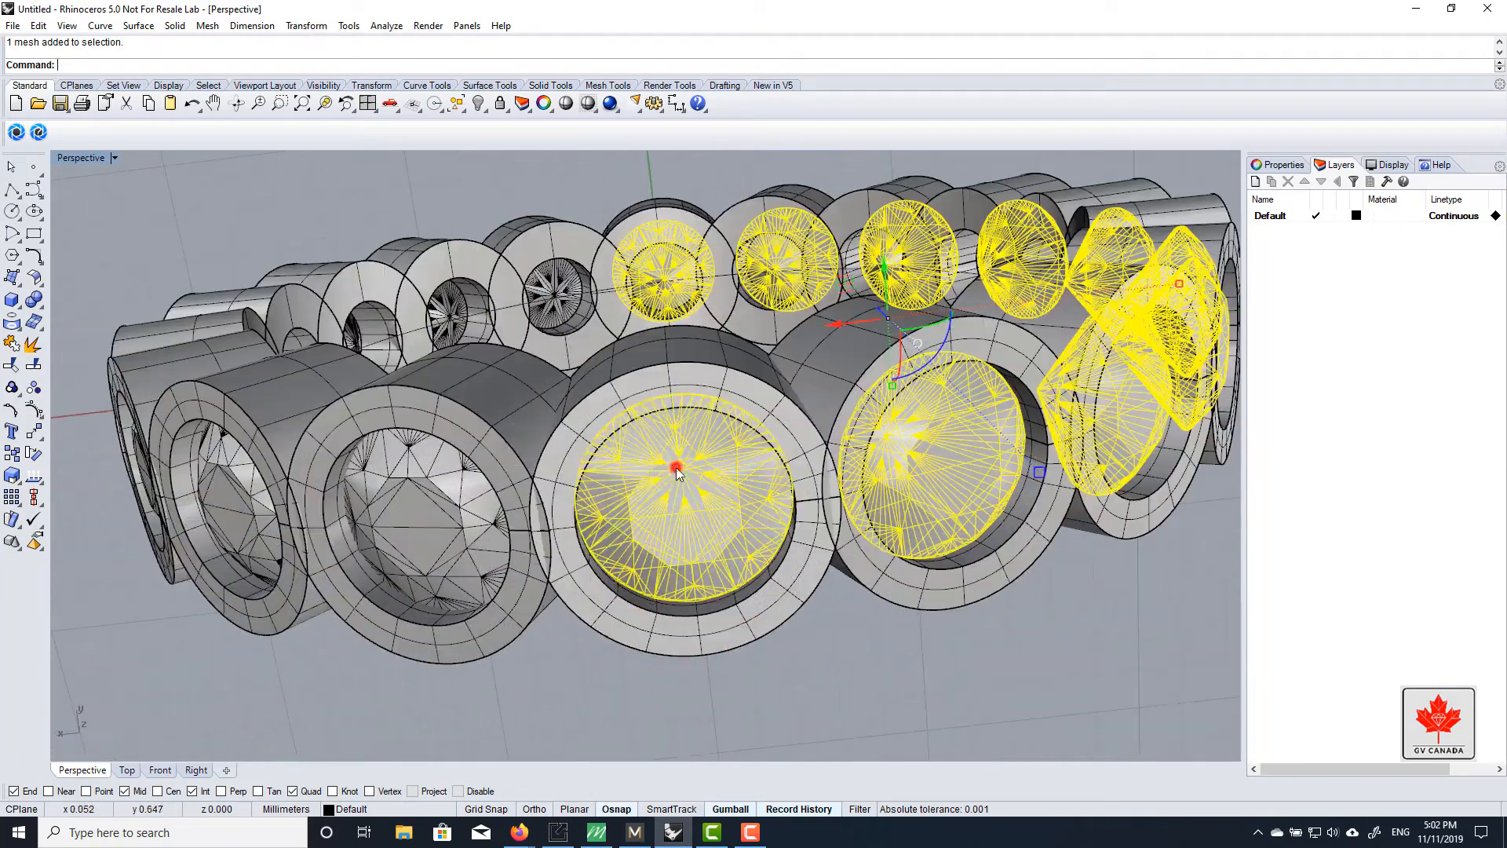
pyautogui.keyDown('shift'); pyautogui.click(435, 484); pyautogui.keyUp('shift')
pyautogui.moveTo(436, 483); pyautogui.dragTo(567, 549, button='right')
pyautogui.keyDown('shift'); pyautogui.click(405, 538); pyautogui.keyUp('shift')
pyautogui.moveTo(405, 538); pyautogui.dragTo(595, 449, button='right')
pyautogui.keyDown('shift'); pyautogui.click(594, 448); pyautogui.keyUp('shift')
pyautogui.keyDown('shift'); pyautogui.click(551, 246); pyautogui.keyUp('shift')
pyautogui.moveTo(551, 247); pyautogui.dragTo(555, 494, button='right')
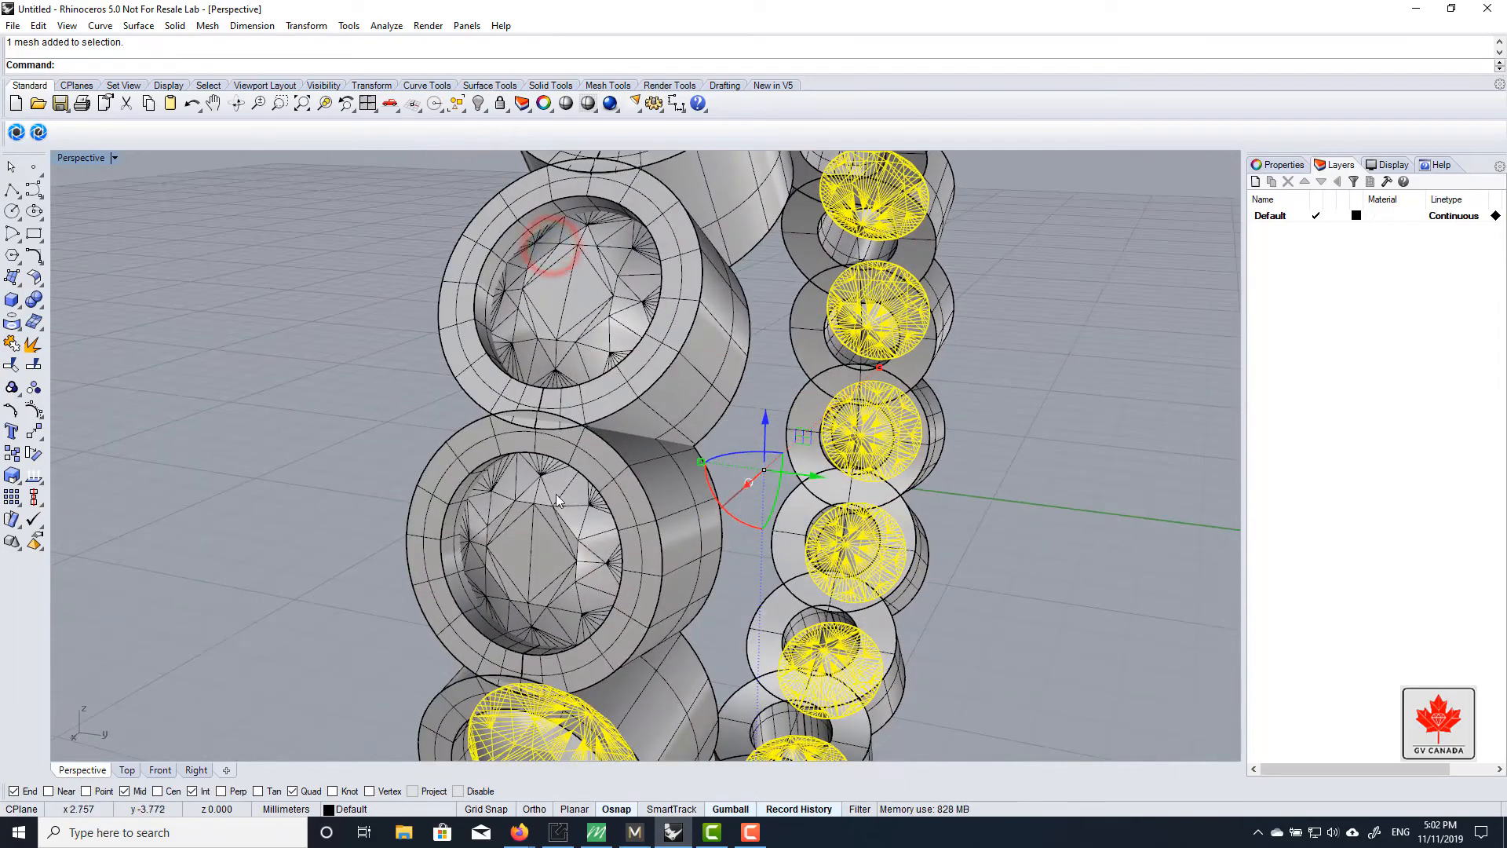
pyautogui.keyDown('shift'); pyautogui.click(556, 498); pyautogui.keyUp('shift')
pyautogui.keyDown('shift'); pyautogui.click(591, 297); pyautogui.keyUp('shift')
pyautogui.scroll(-7, 591, 299)
pyautogui.moveTo(591, 298); pyautogui.dragTo(594, 408, button='right')
pyautogui.scroll(7, 594, 408)
pyautogui.keyDown('shift'); pyautogui.click(595, 409); pyautogui.keyUp('shift')
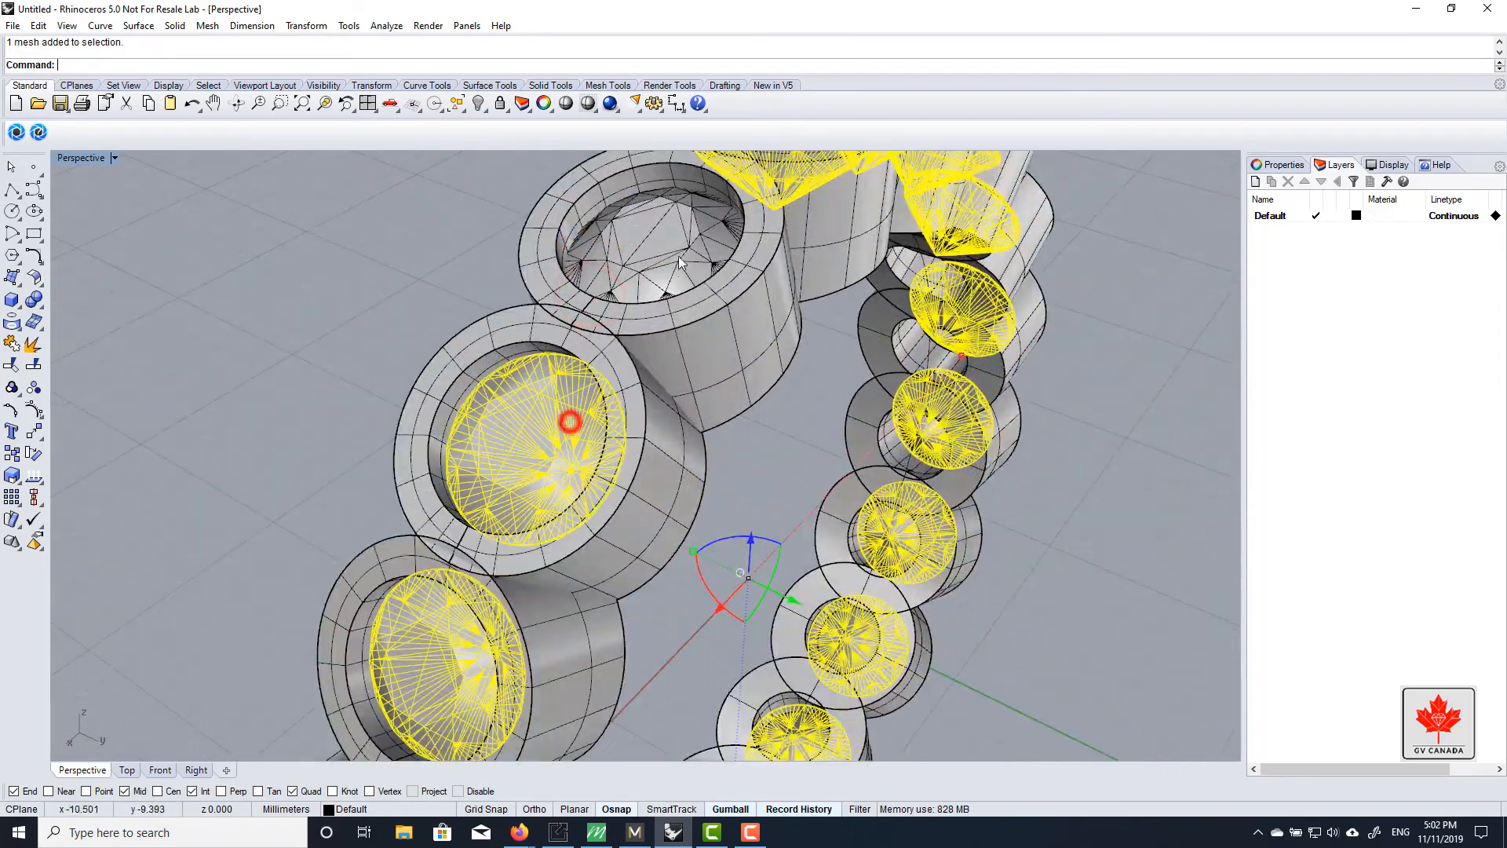
pyautogui.scroll(-7, 673, 252)
pyautogui.moveTo(673, 252); pyautogui.dragTo(683, 252, button='right')
pyautogui.scroll(7, 744, 347)
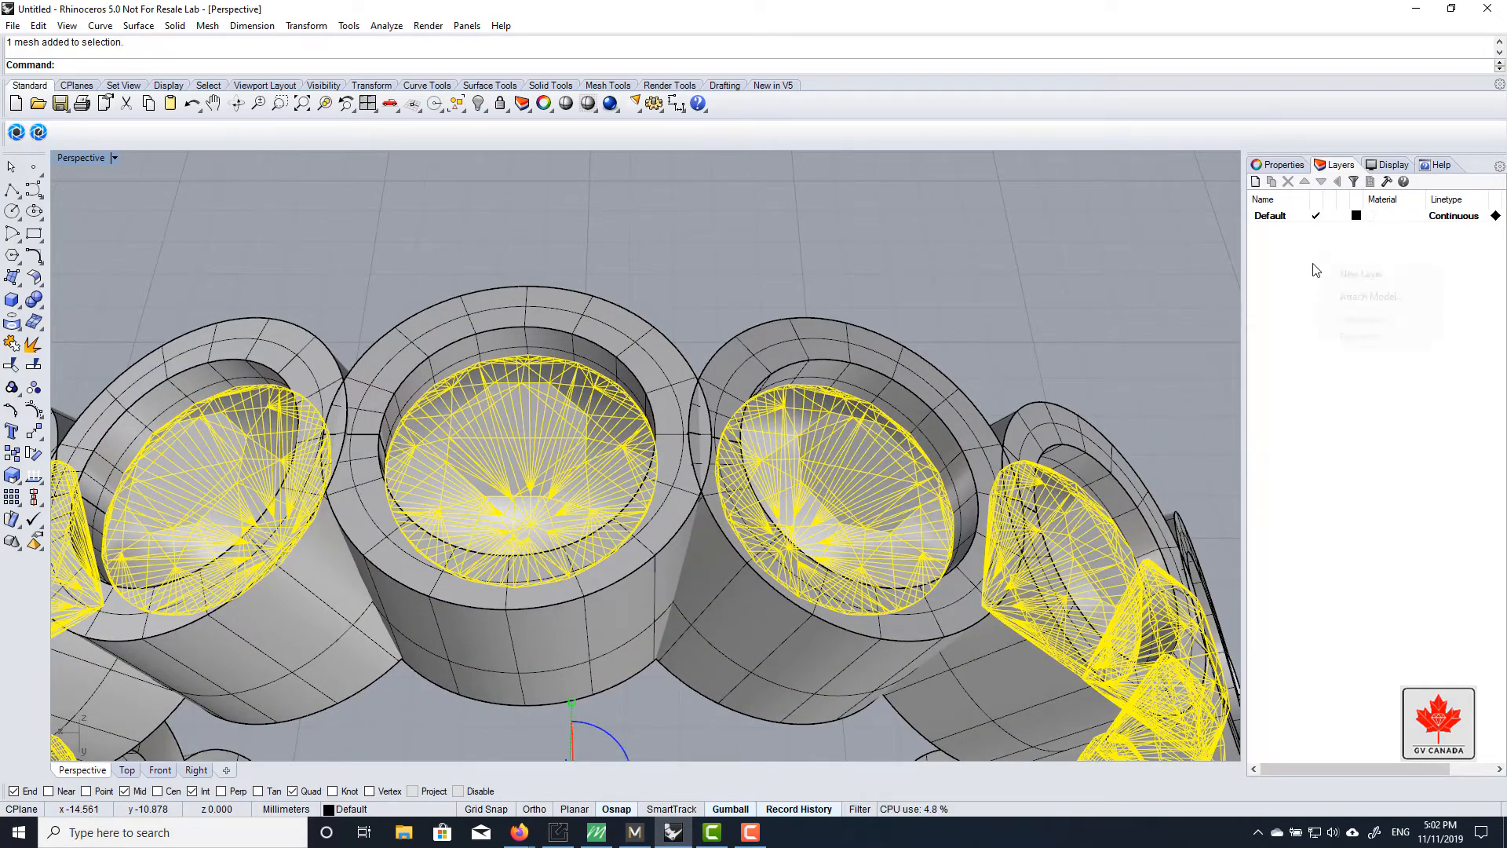
# Create Layer 01 with the colour Blue and move the selected gems onto it
pyautogui.click(1342, 273)
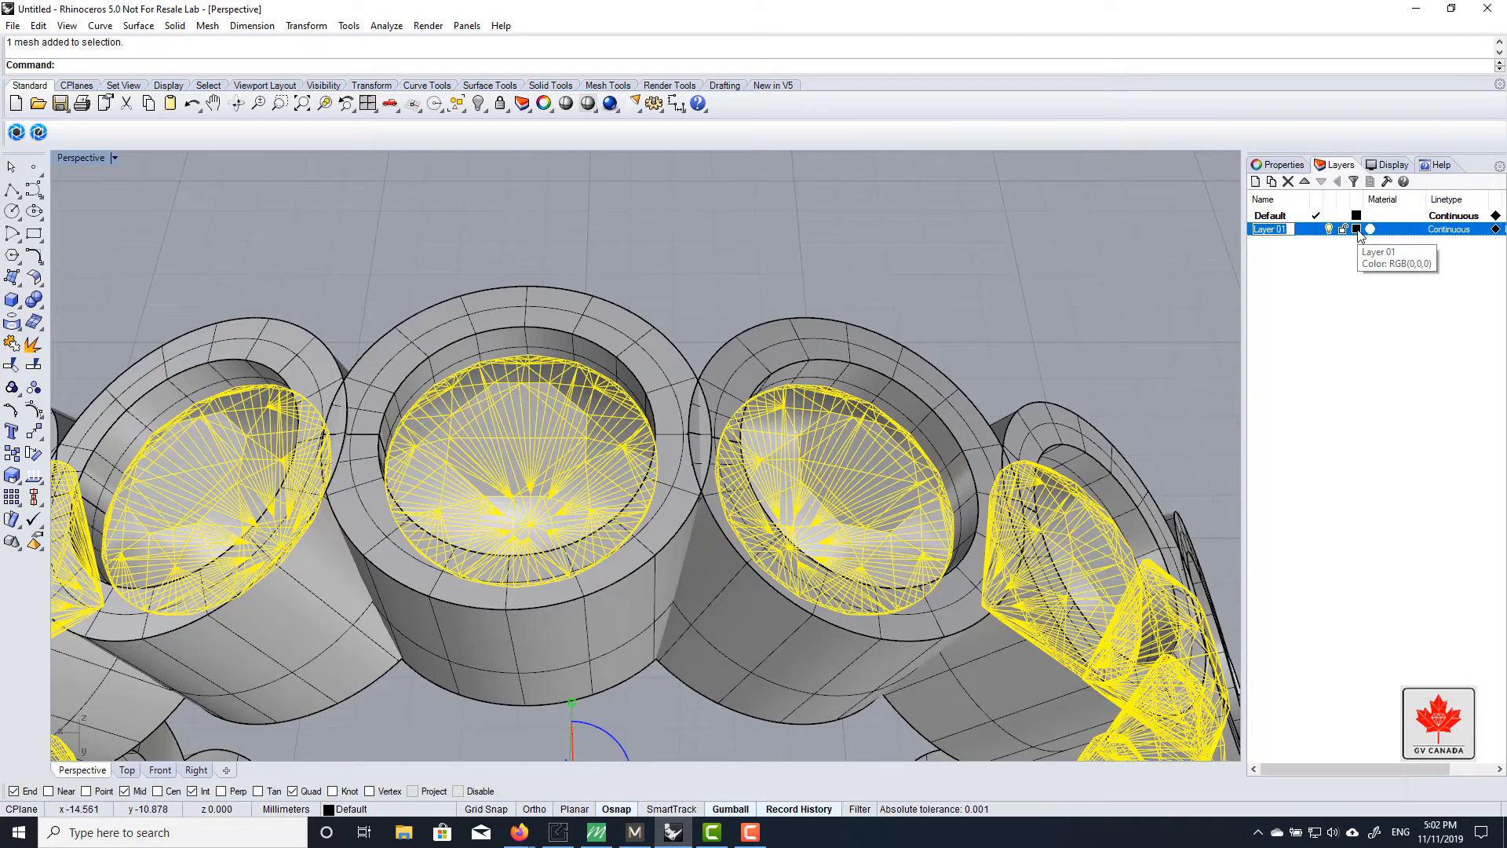
pyautogui.click(1357, 230)
pyautogui.moveTo(830, 249); pyautogui.dragTo(993, 193)
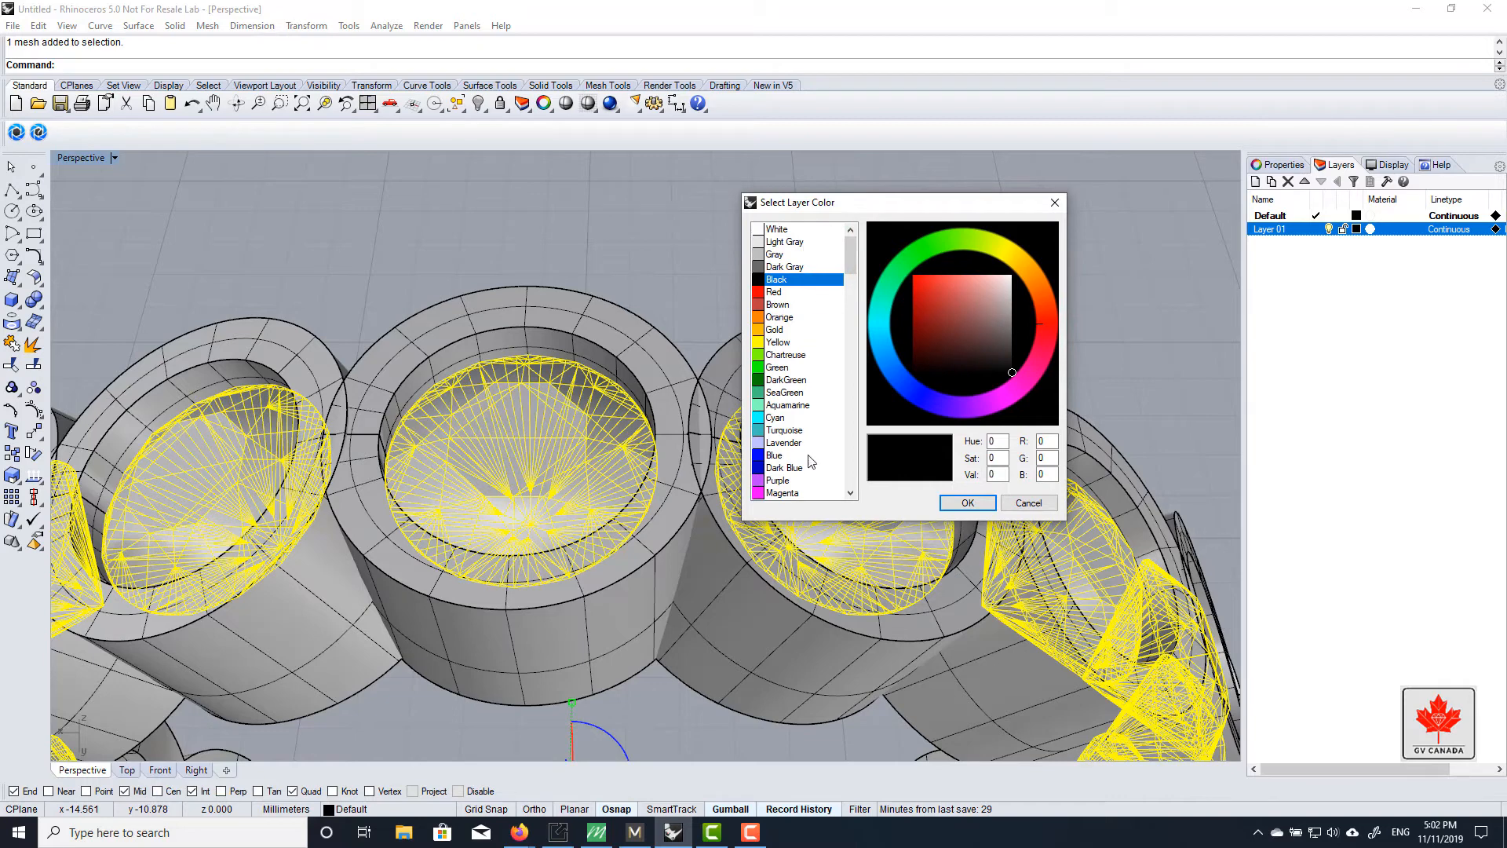
pyautogui.click(775, 456)
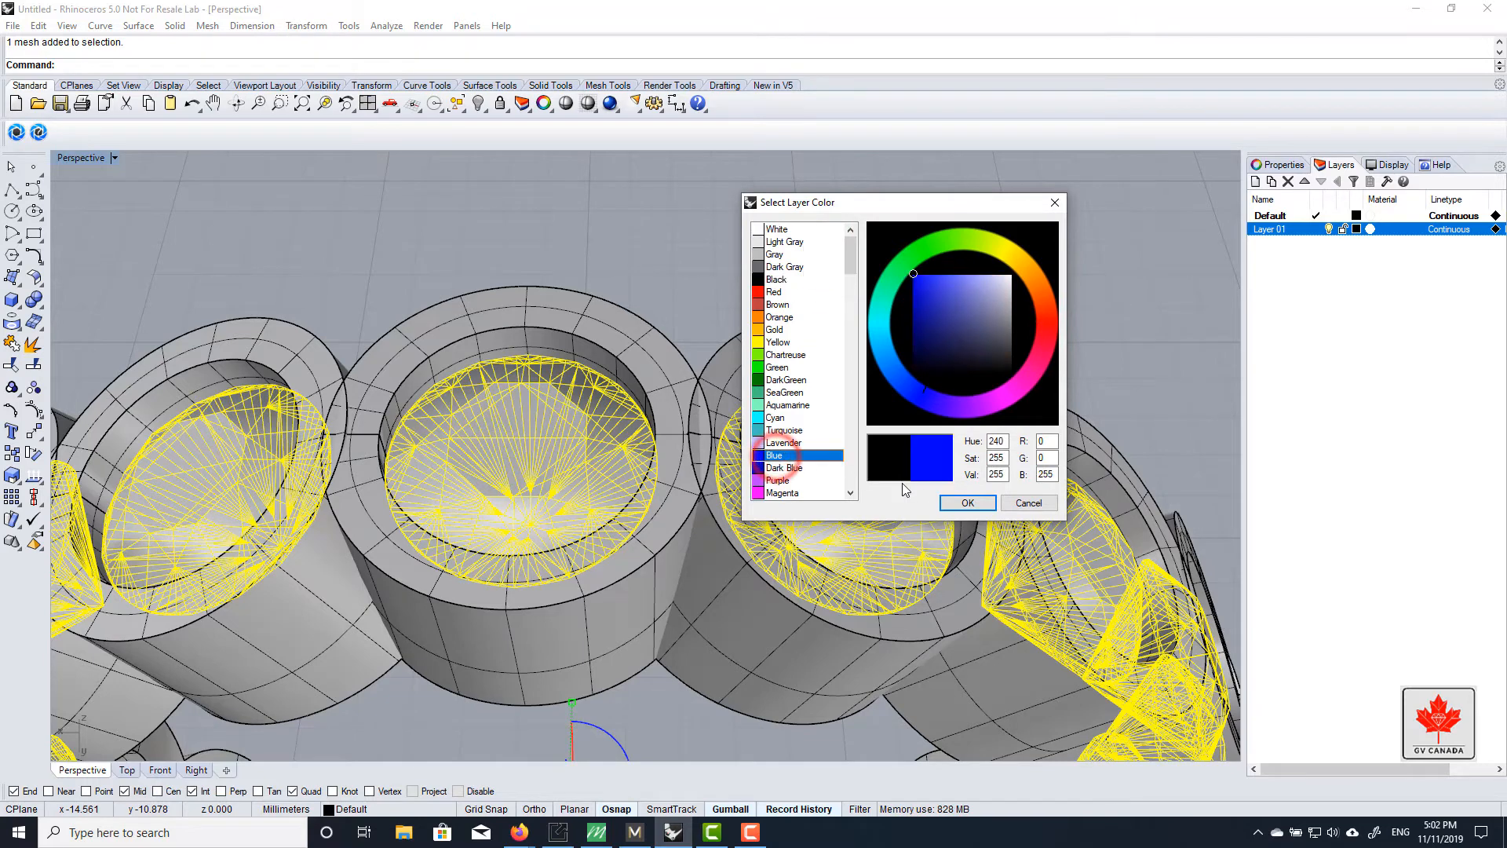
pyautogui.click(970, 501)
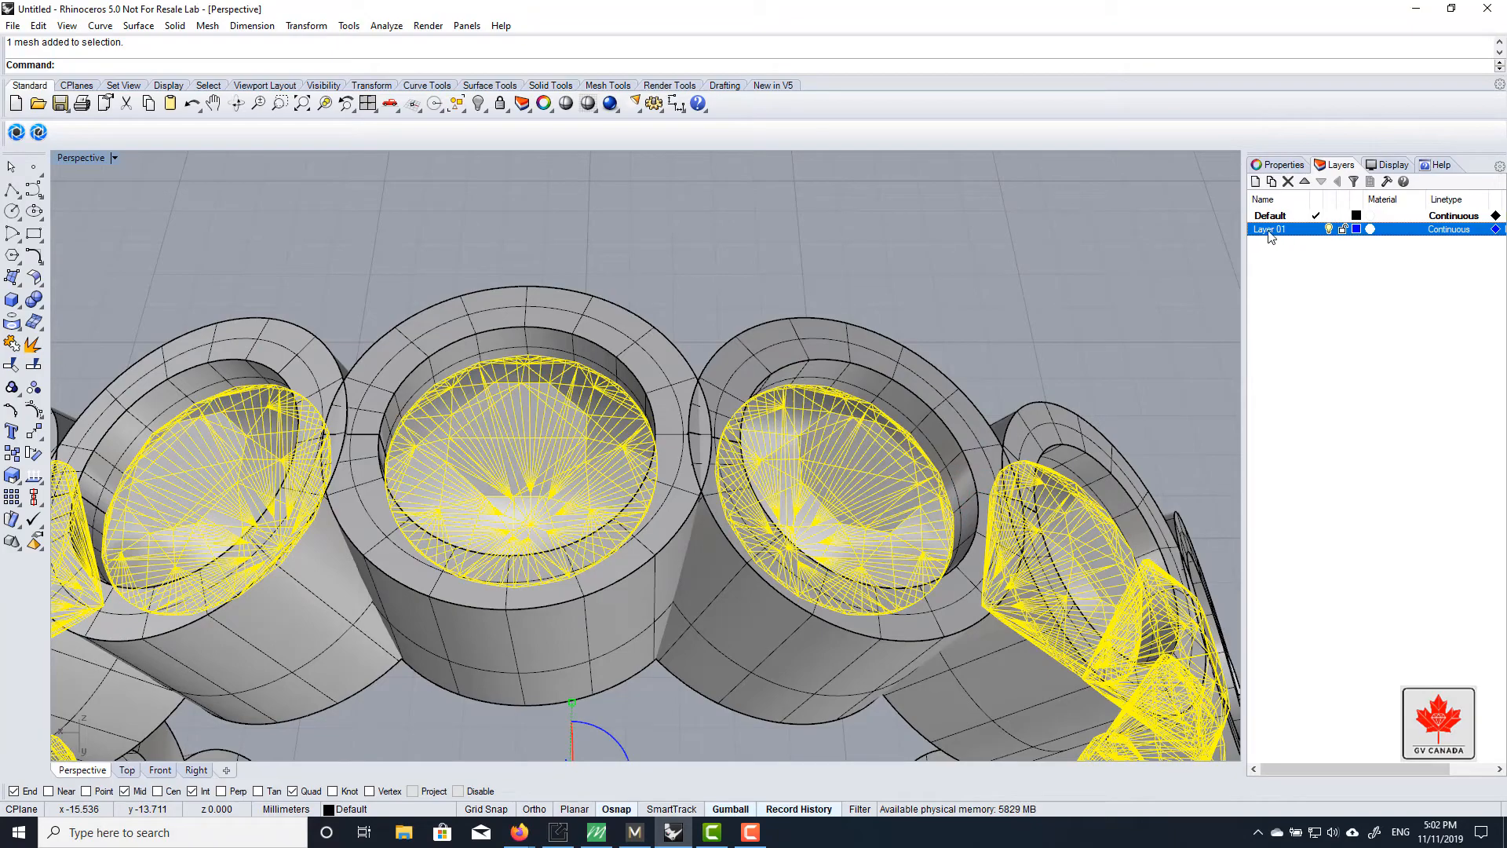
pyautogui.rightClick(1271, 235)
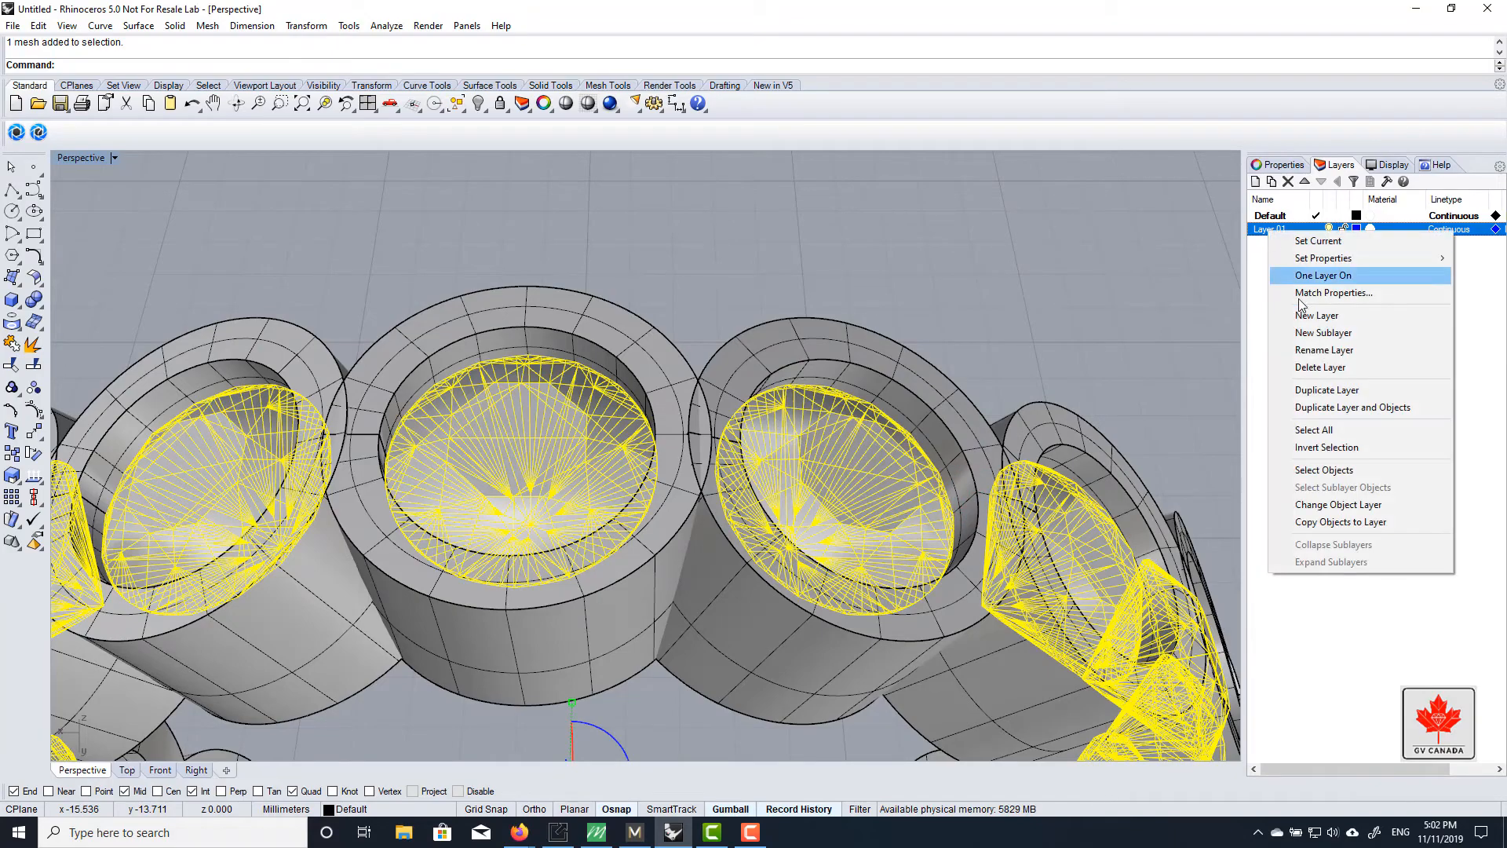
pyautogui.click(1356, 507)
pyautogui.click(891, 238)
# Select all the bezel polysurfaces around the ring, leaving the gems unselected
pyautogui.scroll(-10, 893, 242)
pyautogui.moveTo(898, 270); pyautogui.dragTo(963, 222, button='right')
pyautogui.click(737, 246)
pyautogui.keyDown('shift'); pyautogui.click(838, 257); pyautogui.keyUp('shift')
pyautogui.keyDown('shift'); pyautogui.click(900, 299); pyautogui.keyUp('shift')
pyautogui.scroll(-4, 875, 247)
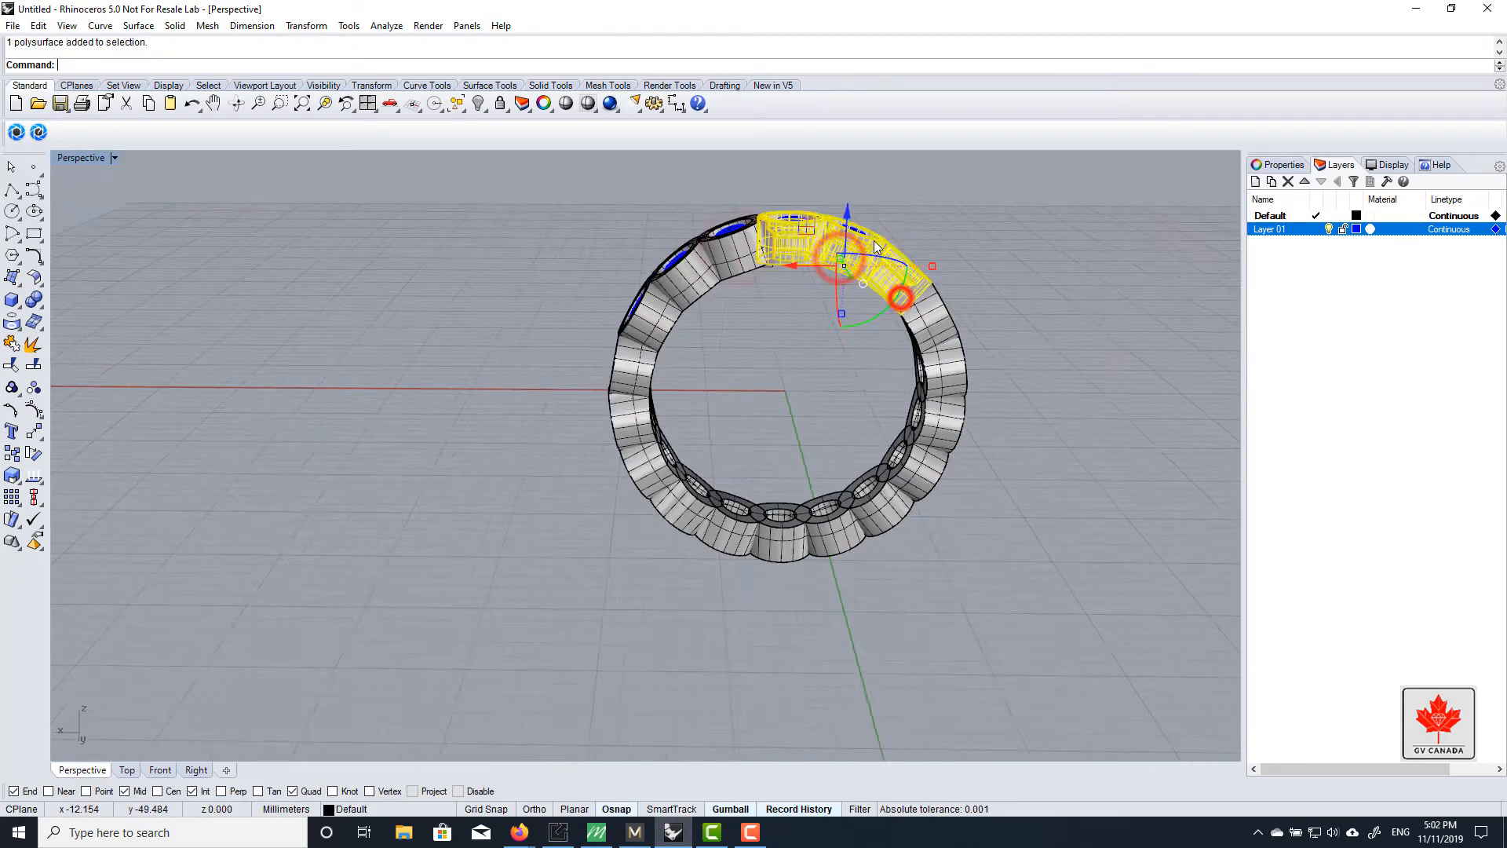
pyautogui.scroll(-3, 875, 248)
pyautogui.scroll(5, 916, 298)
pyautogui.keyDown('shift'); pyautogui.click(913, 295); pyautogui.keyUp('shift')
pyautogui.keyDown('shift'); pyautogui.click(921, 343); pyautogui.keyUp('shift')
pyautogui.keyDown('shift'); pyautogui.click(926, 409); pyautogui.keyUp('shift')
pyautogui.keyDown('shift'); pyautogui.click(896, 469); pyautogui.keyUp('shift')
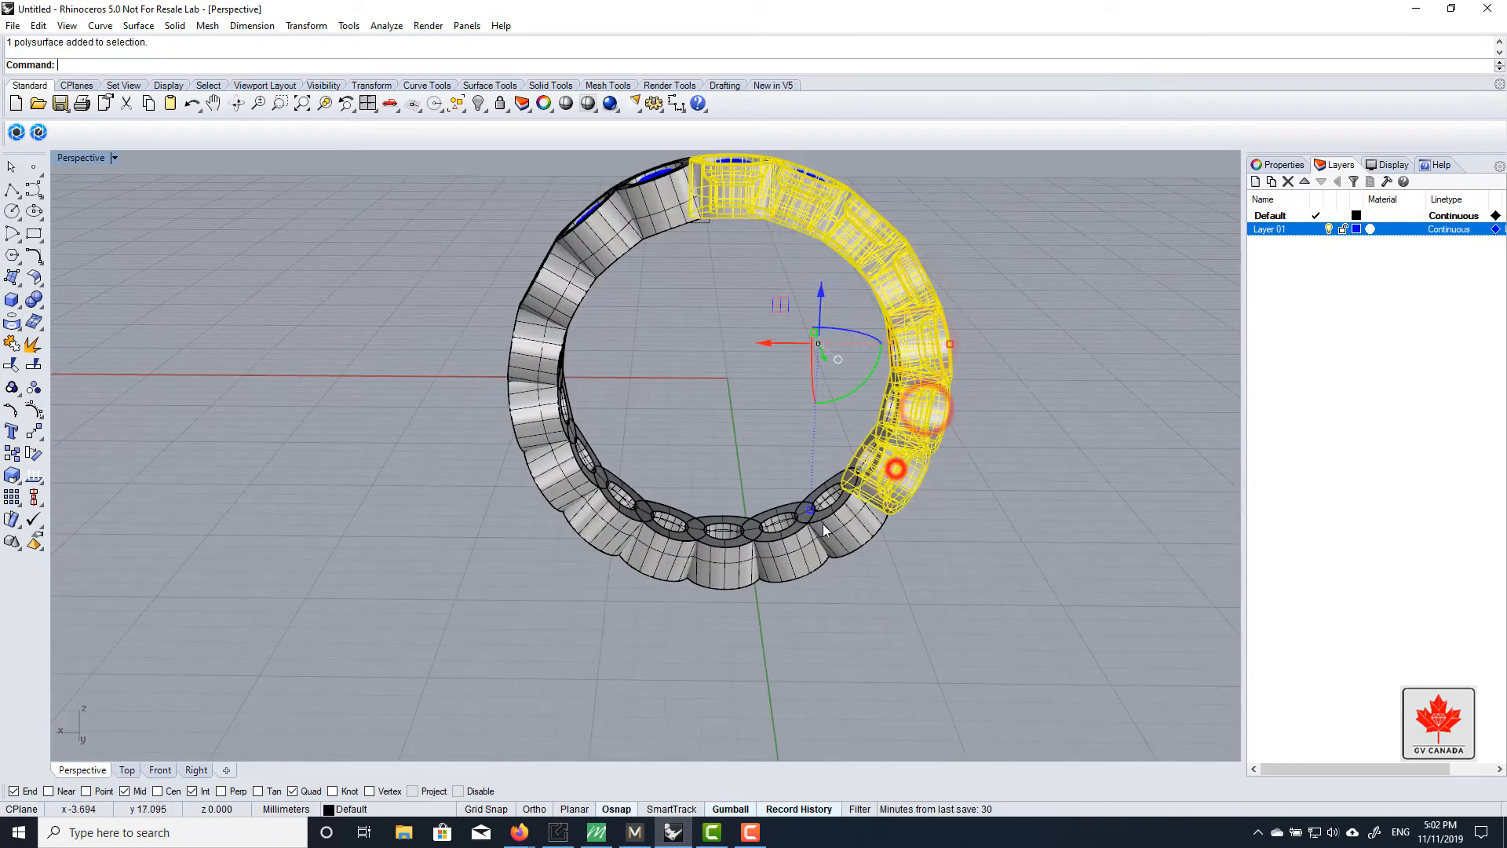
pyautogui.keyDown('shift'); pyautogui.click(858, 522); pyautogui.keyUp('shift')
pyautogui.keyDown('shift'); pyautogui.click(777, 553); pyautogui.keyUp('shift')
pyautogui.keyDown('shift'); pyautogui.click(714, 563); pyautogui.keyUp('shift')
pyautogui.keyDown('shift'); pyautogui.click(664, 552); pyautogui.keyUp('shift')
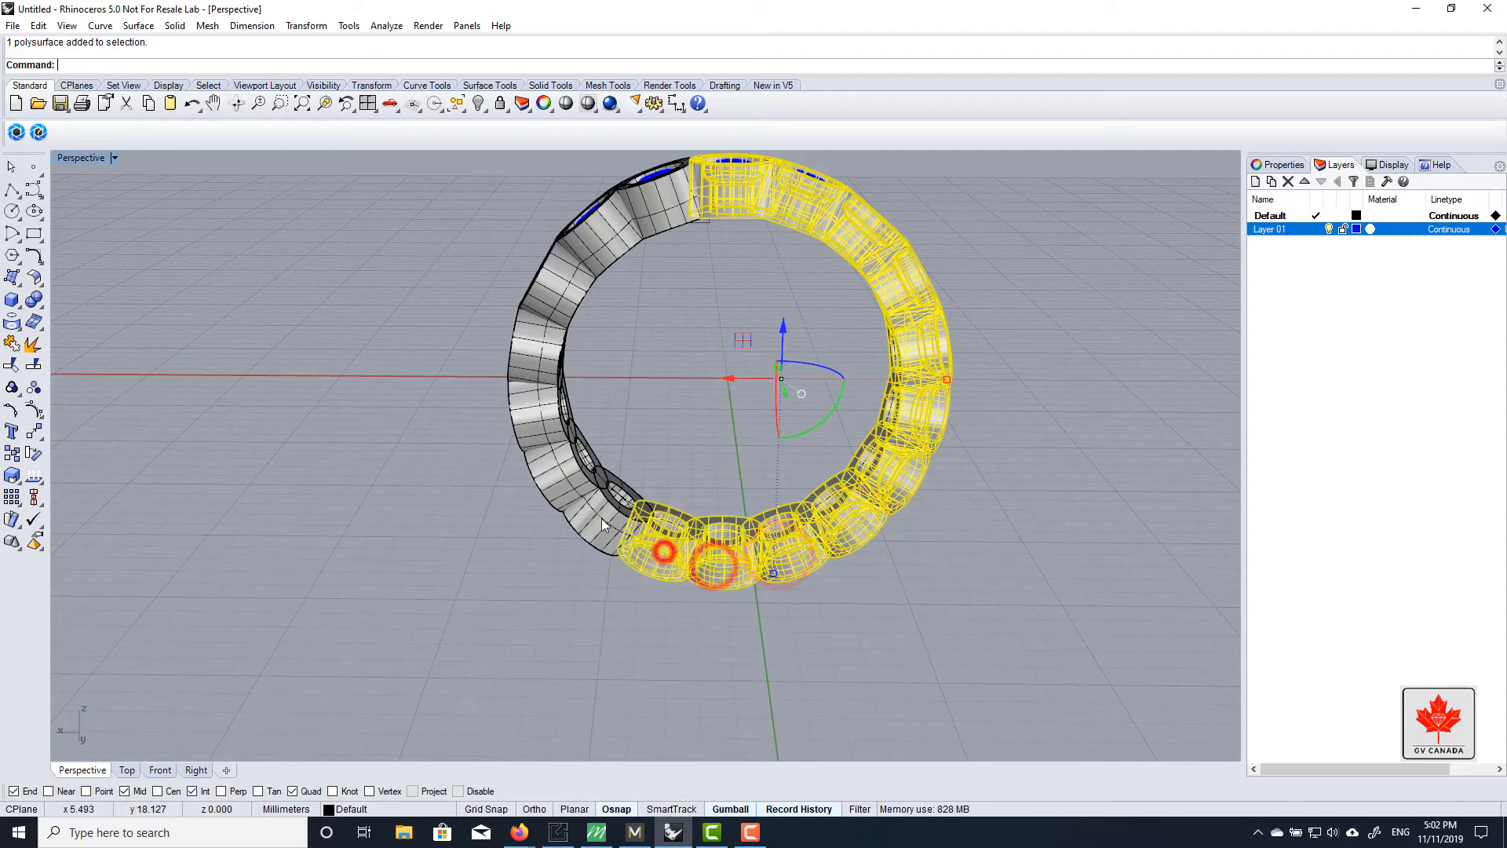
pyautogui.keyDown('shift'); pyautogui.click(598, 514); pyautogui.keyUp('shift')
pyautogui.keyDown('shift'); pyautogui.click(555, 471); pyautogui.keyUp('shift')
pyautogui.keyDown('shift'); pyautogui.click(545, 411); pyautogui.keyUp('shift')
pyautogui.keyDown('shift'); pyautogui.click(538, 337); pyautogui.keyUp('shift')
pyautogui.keyDown('shift'); pyautogui.click(554, 296); pyautogui.keyUp('shift')
pyautogui.keyDown('shift'); pyautogui.click(595, 245); pyautogui.keyUp('shift')
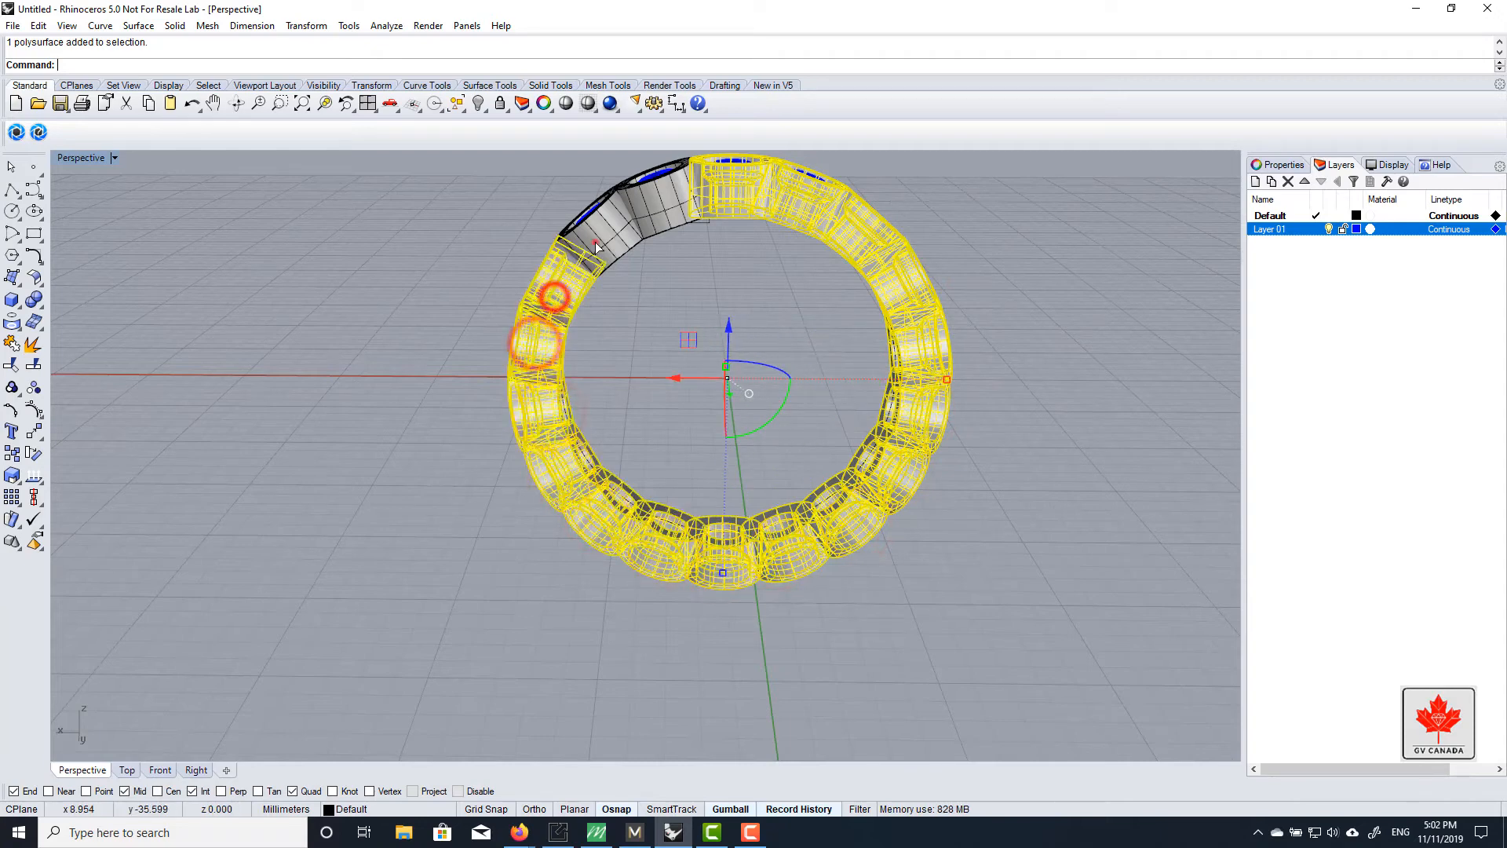
pyautogui.keyDown('shift'); pyautogui.click(659, 216); pyautogui.keyUp('shift')
pyautogui.scroll(-2, 657, 236)
pyautogui.keyDown('shift'); pyautogui.moveTo(731, 296); pyautogui.dragTo(656, 332, button='right'); pyautogui.keyUp('shift')
pyautogui.scroll(2, 655, 331)
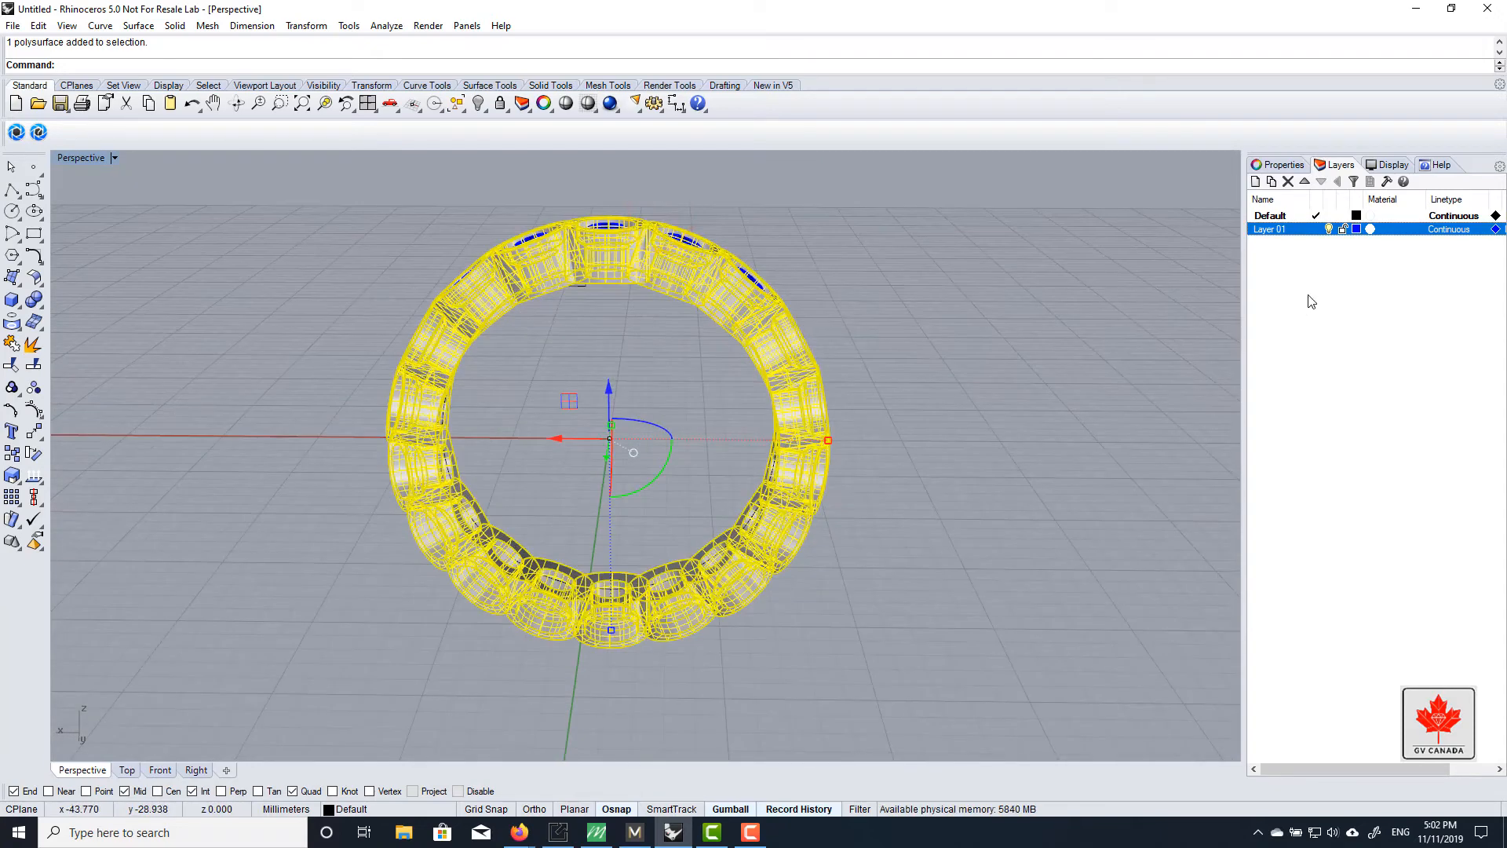
# Create Layer 02 with the colour Purple and move the selected bezels onto it
pyautogui.rightClick(1305, 268)
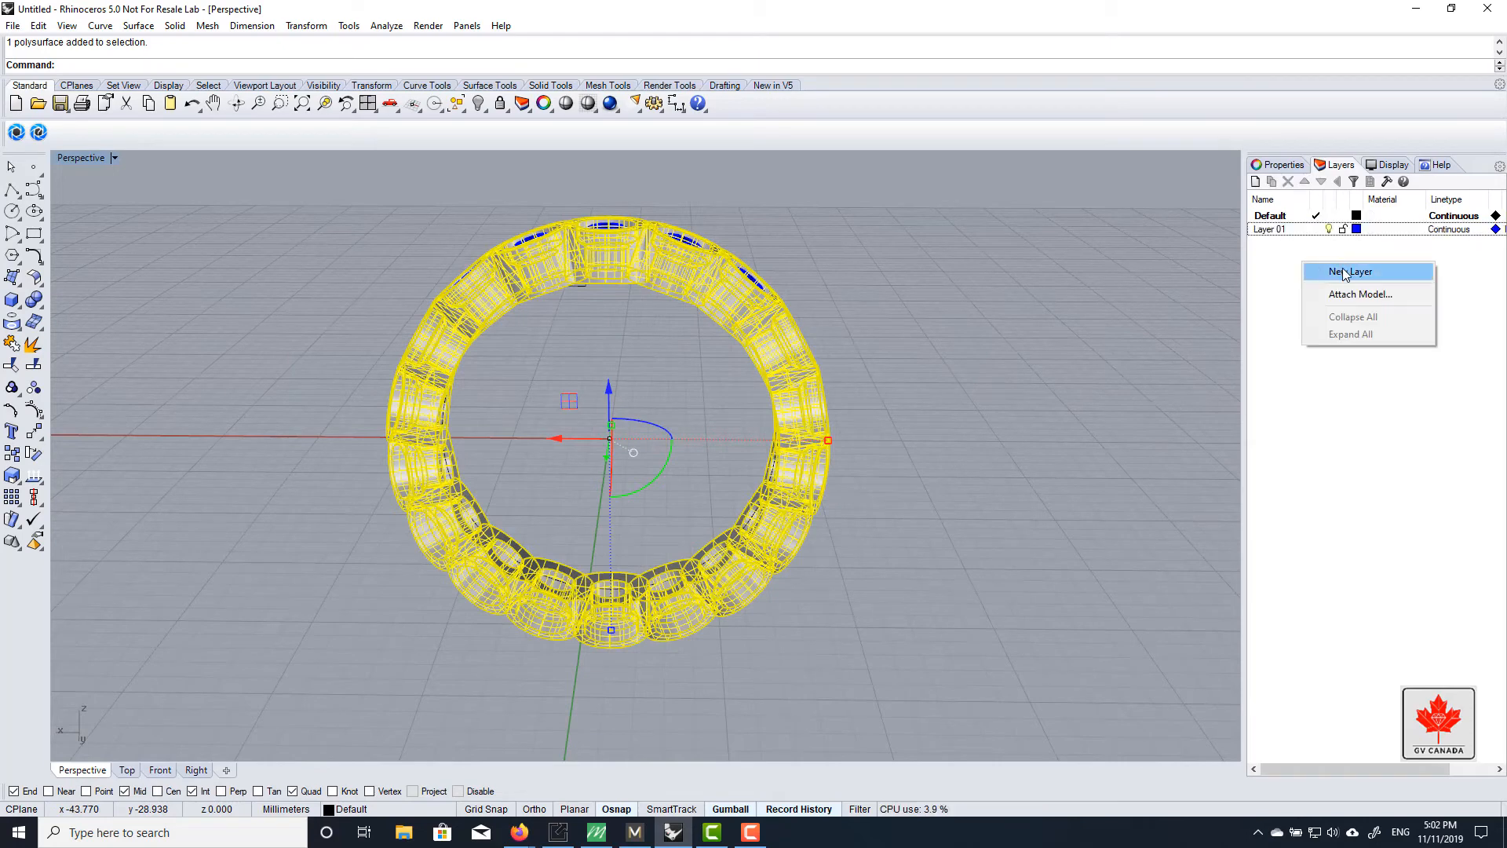
pyautogui.click(1342, 269)
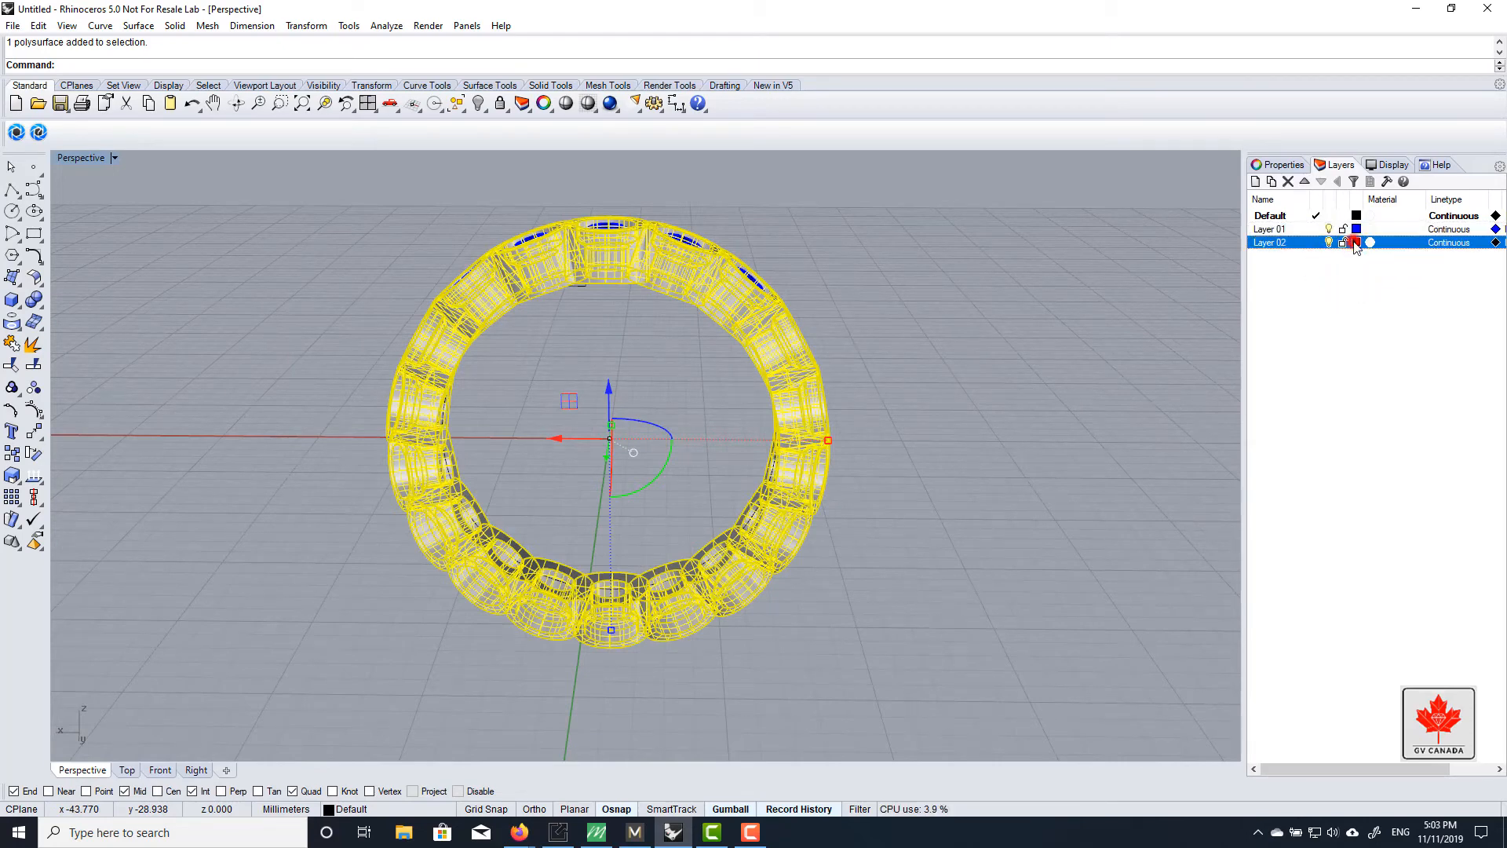
pyautogui.click(1356, 242)
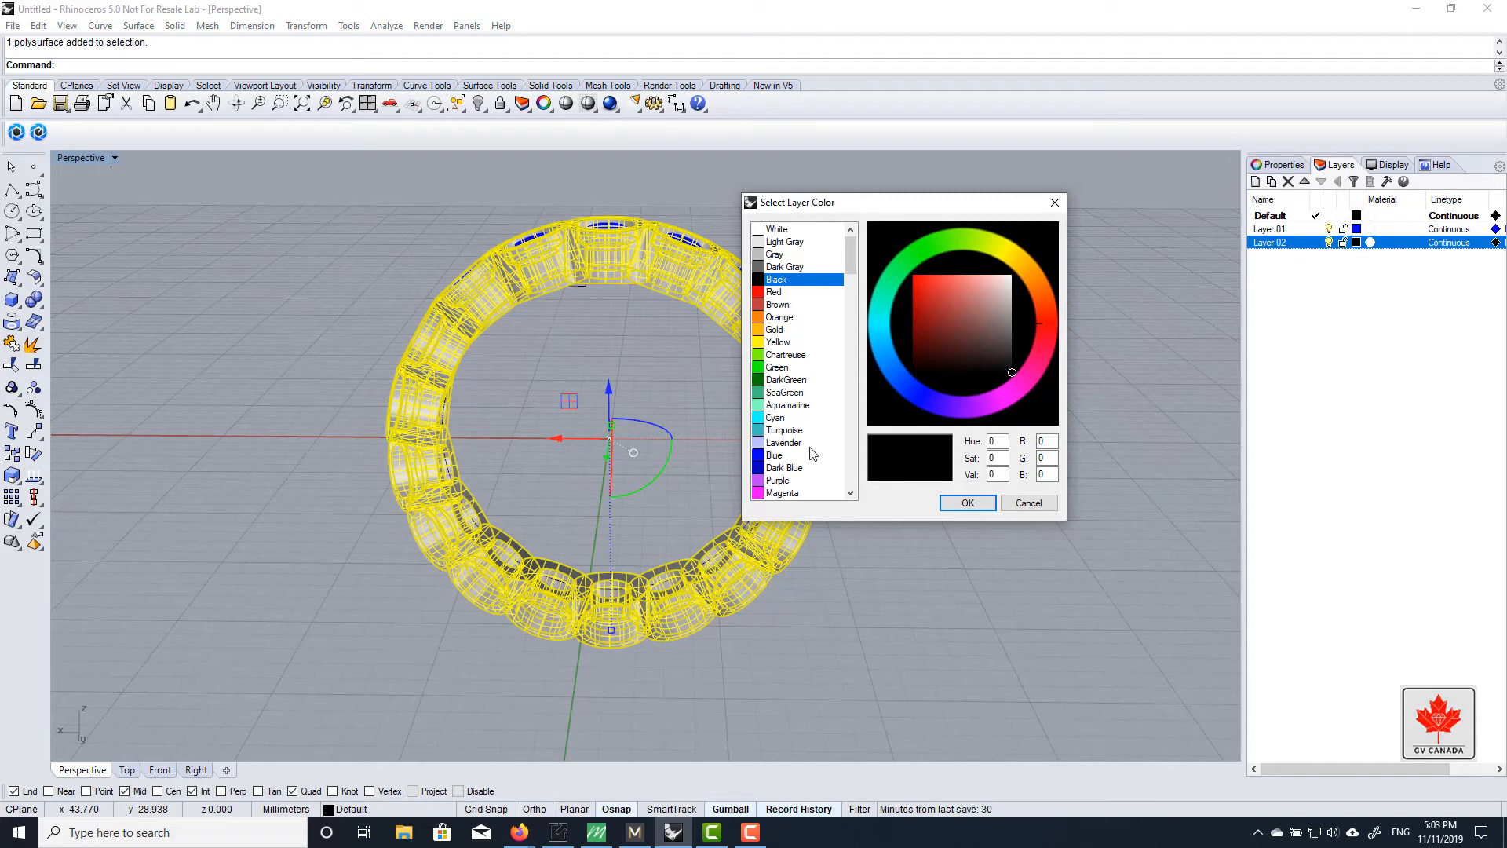
pyautogui.click(785, 480)
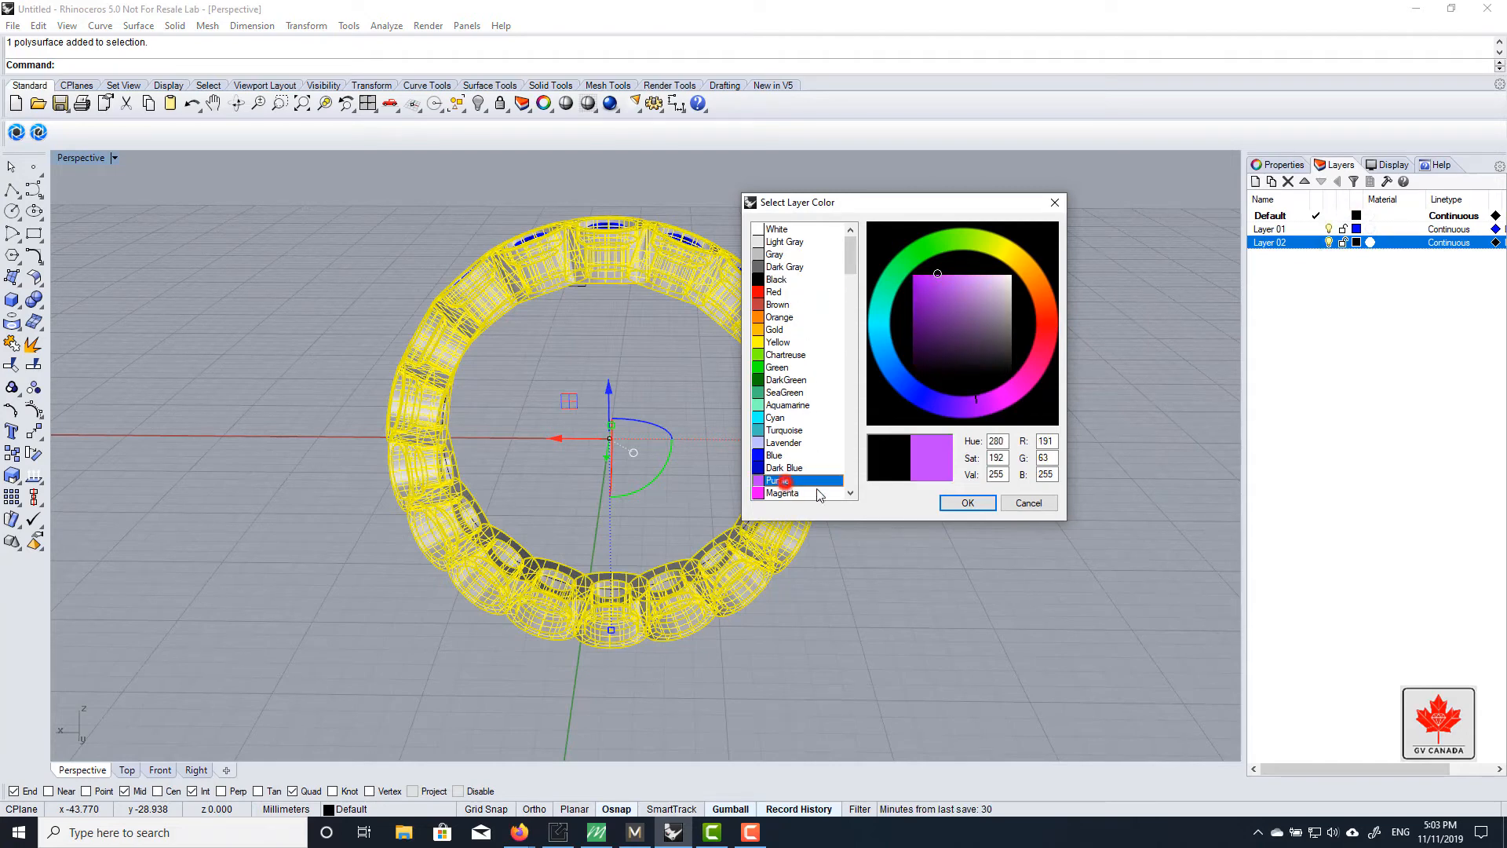
pyautogui.click(986, 507)
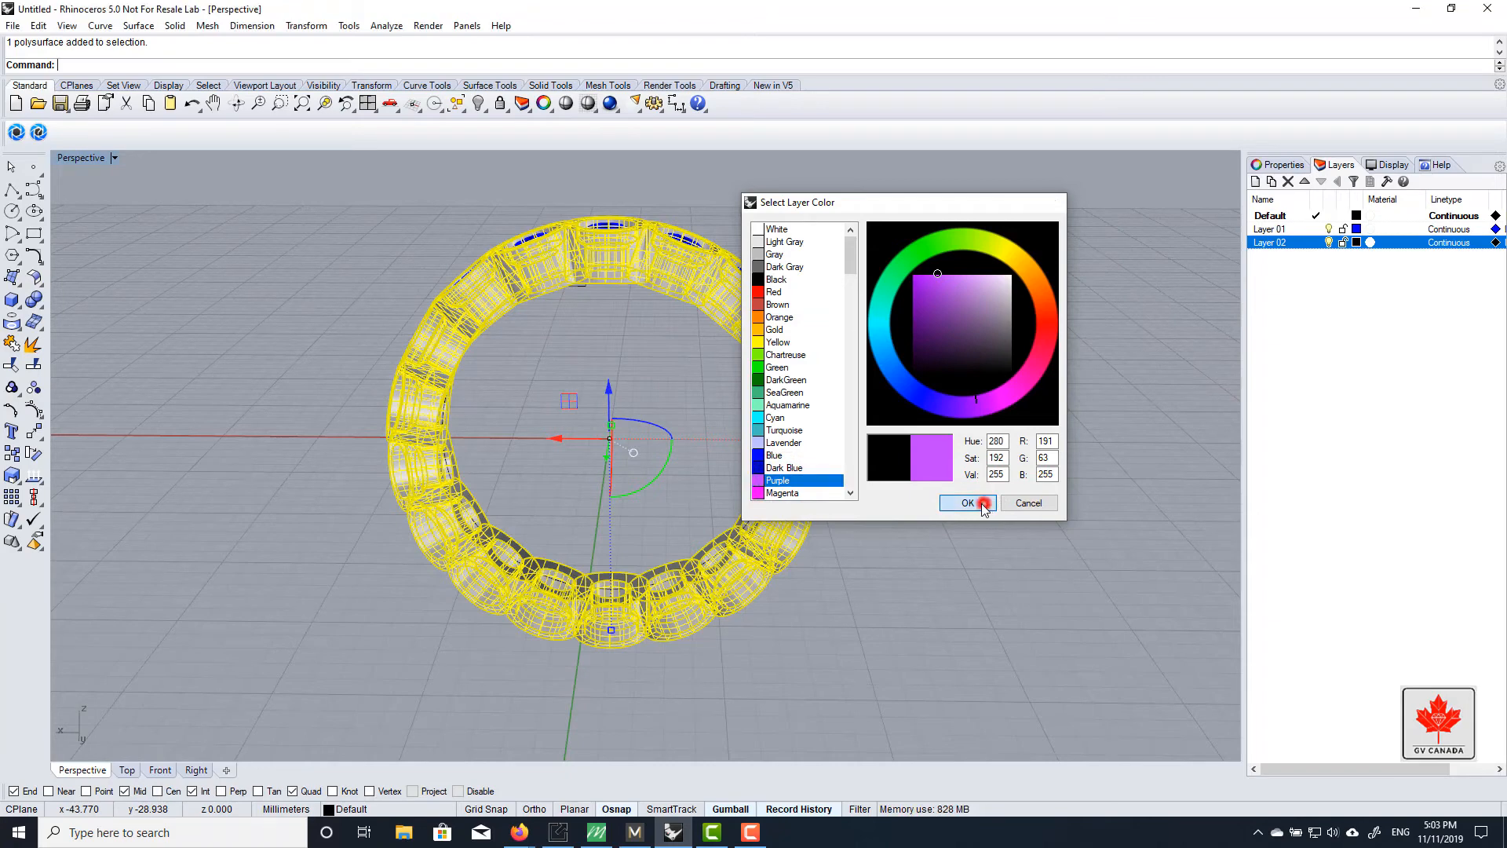
pyautogui.rightClick(1281, 243)
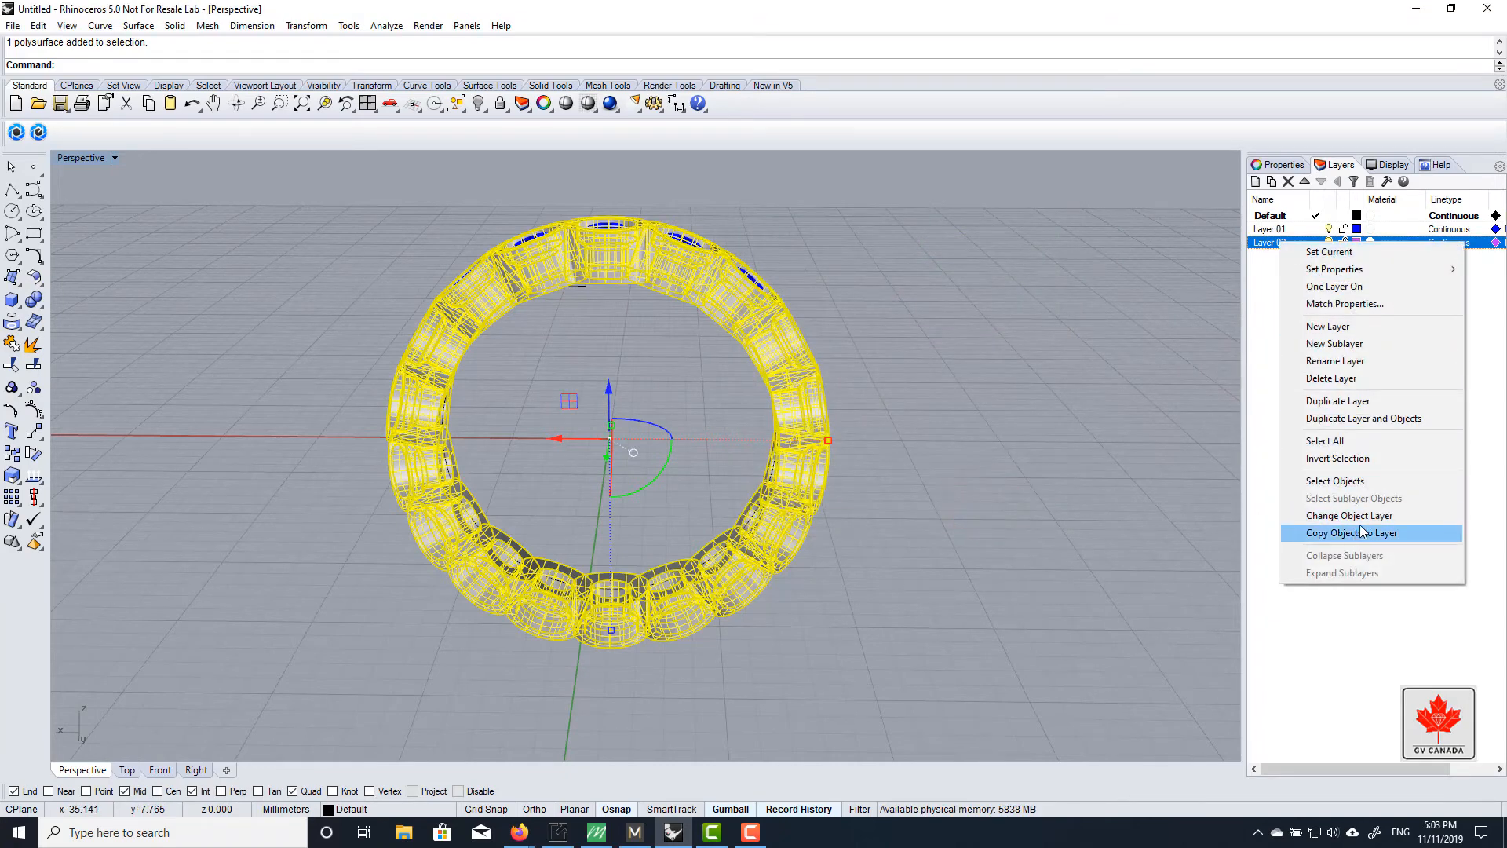
pyautogui.click(1388, 516)
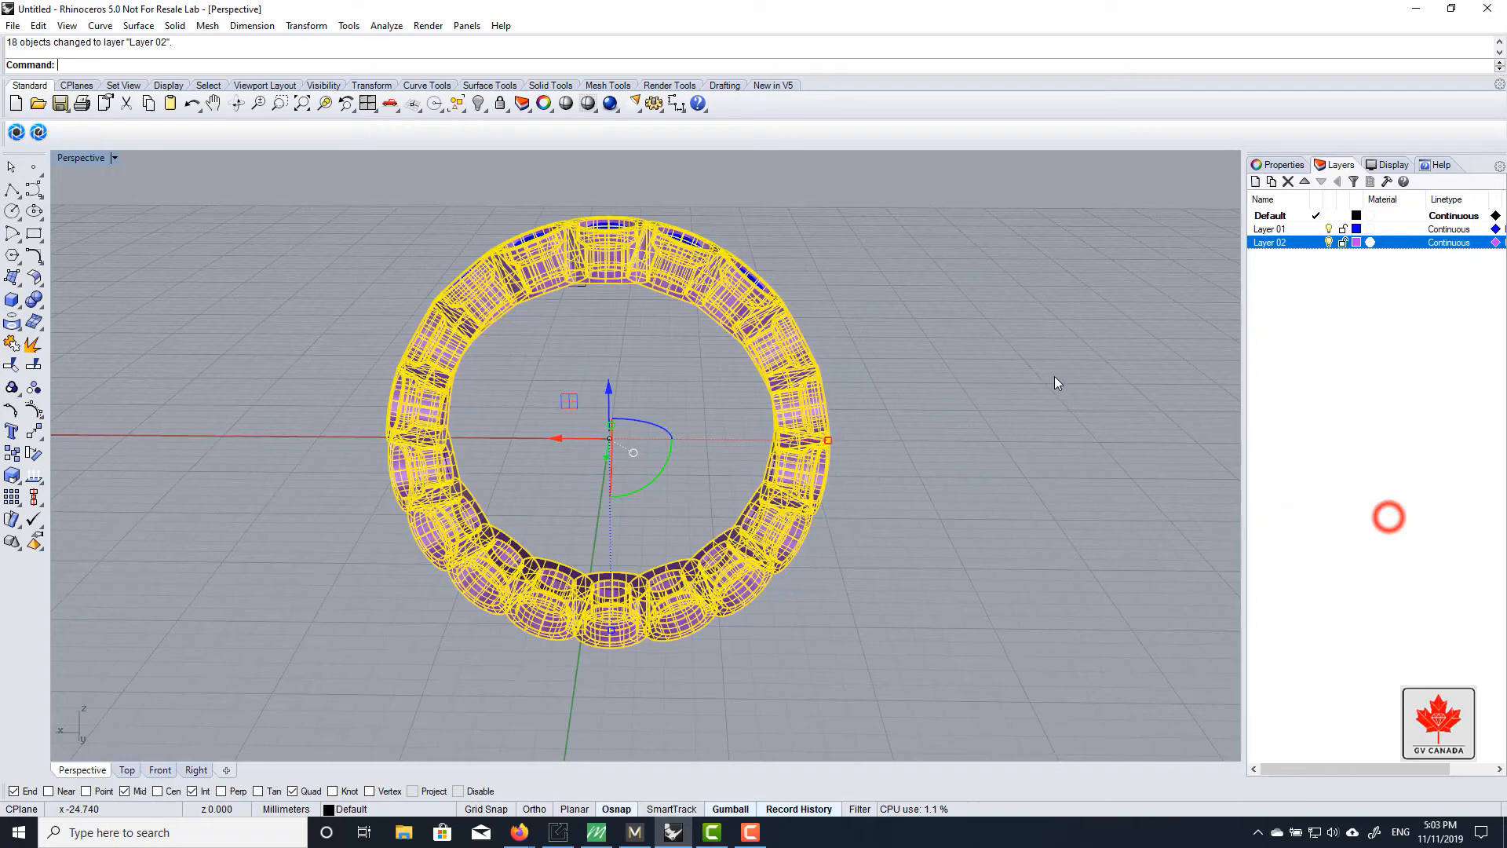
pyautogui.click(1067, 354)
pyautogui.moveTo(1033, 378); pyautogui.dragTo(702, 308, button='right')
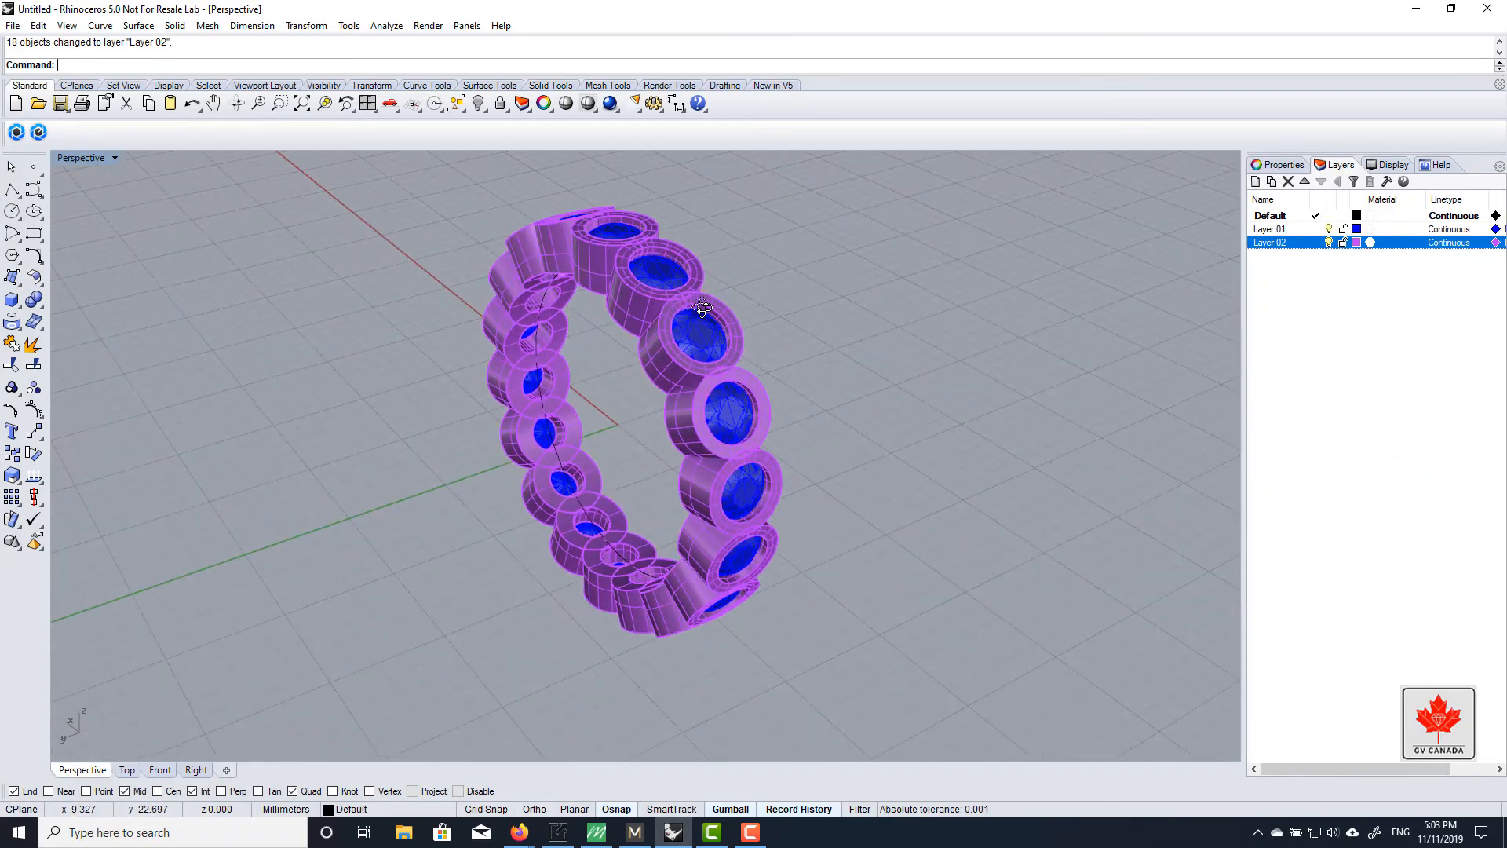
pyautogui.moveTo(968, 392); pyautogui.dragTo(715, 377, button='right')
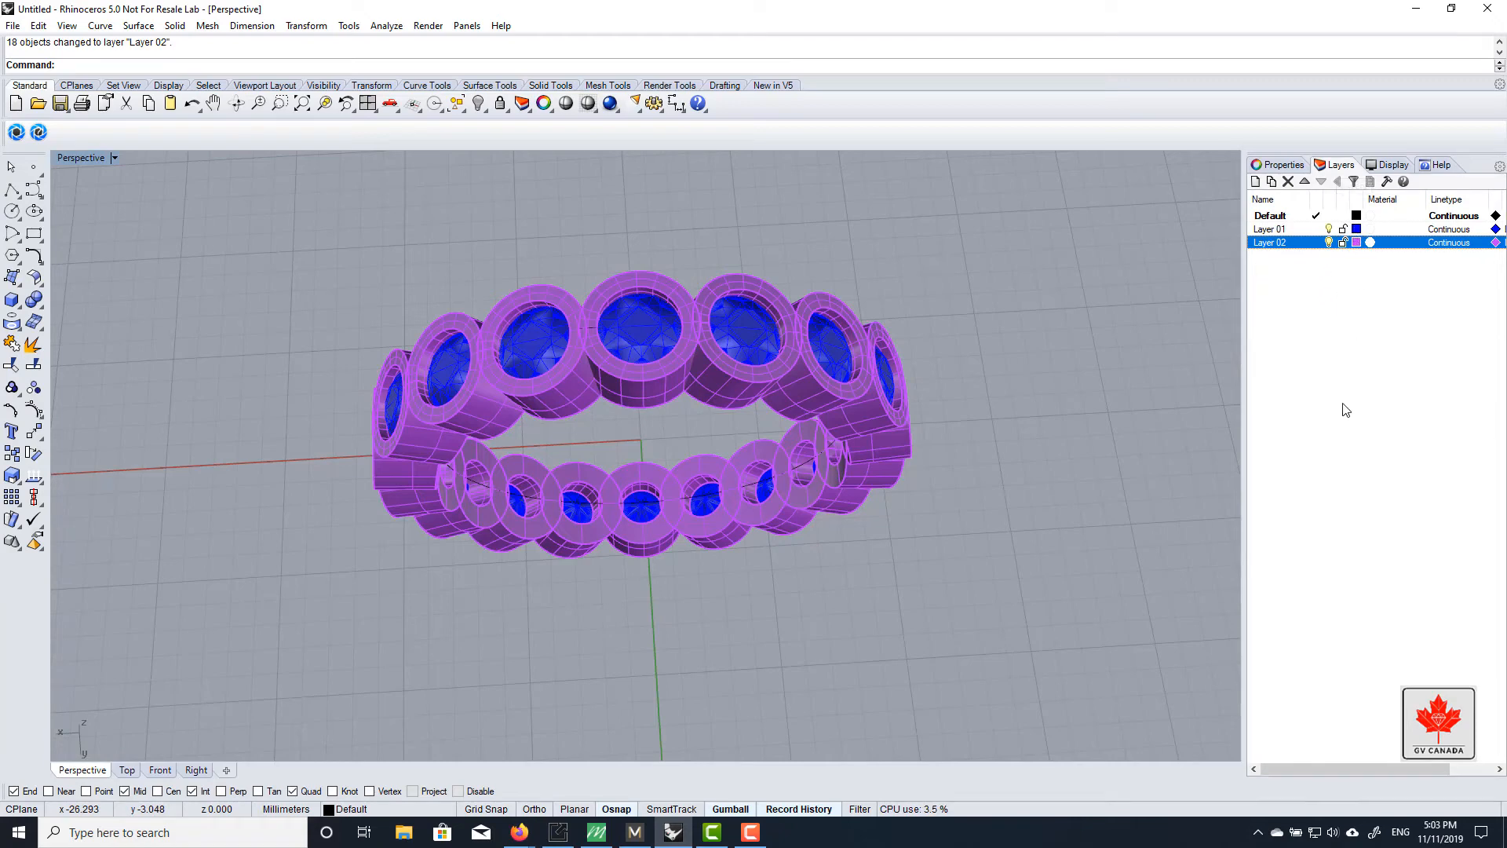
# Check the layer assignment and available layers in the front gem's object properties, leaving its layer as is
pyautogui.click(1294, 163)
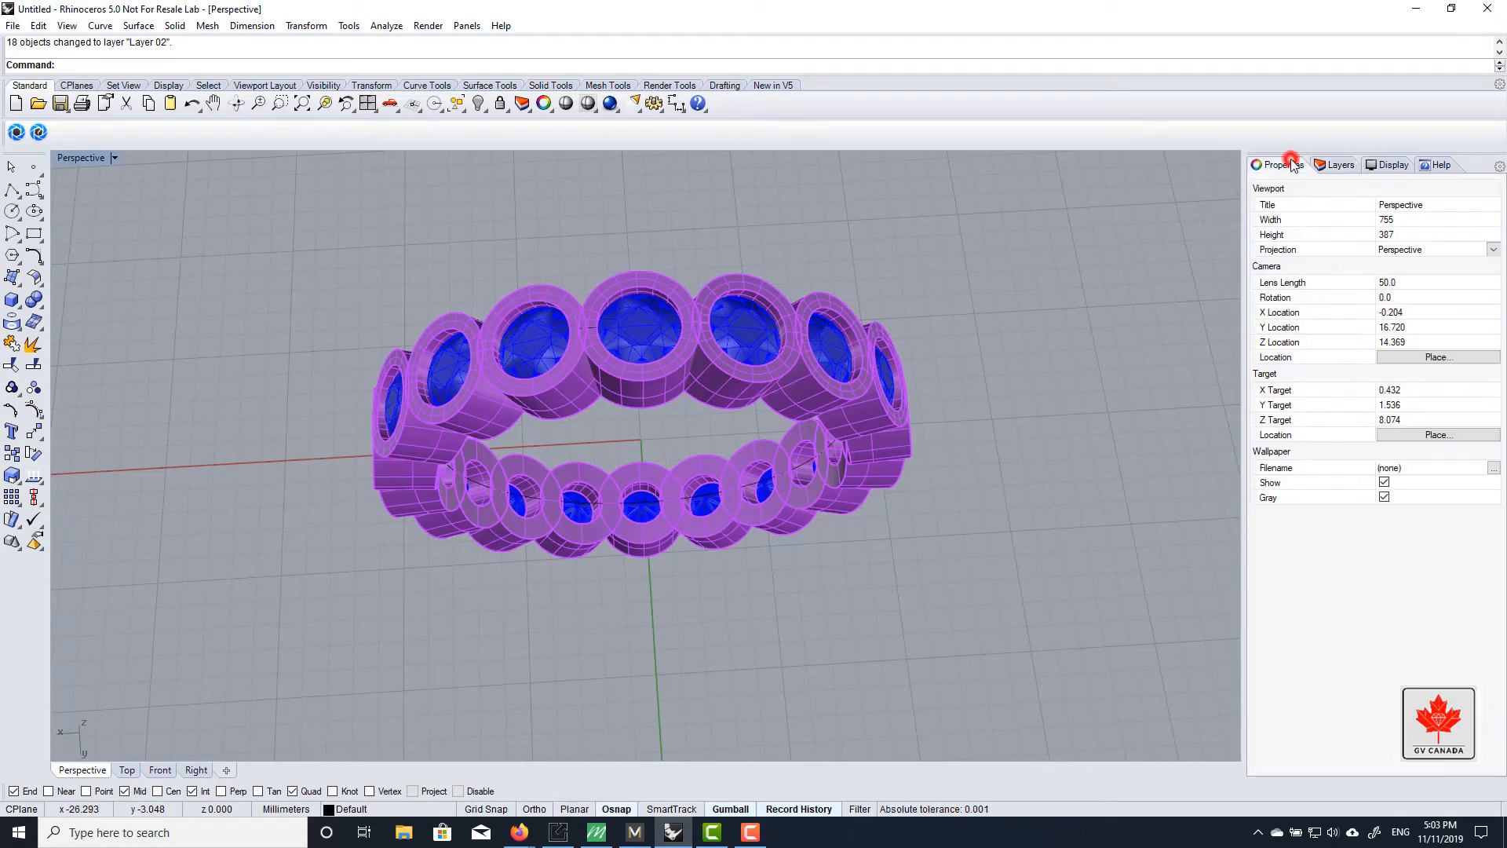
pyautogui.click(927, 290)
pyautogui.scroll(4, 693, 323)
pyautogui.click(630, 324)
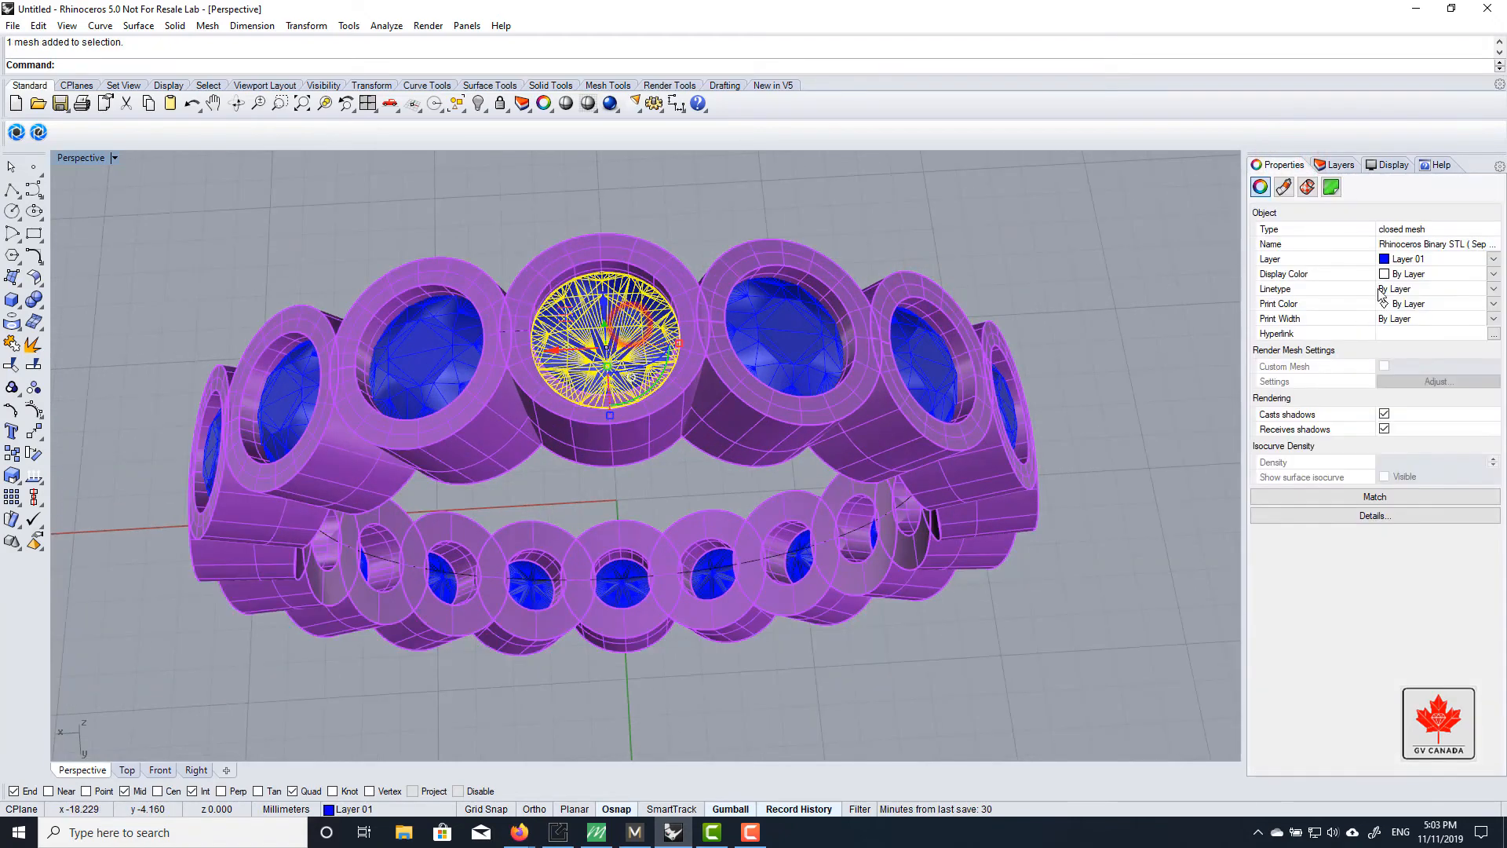
pyautogui.click(1433, 264)
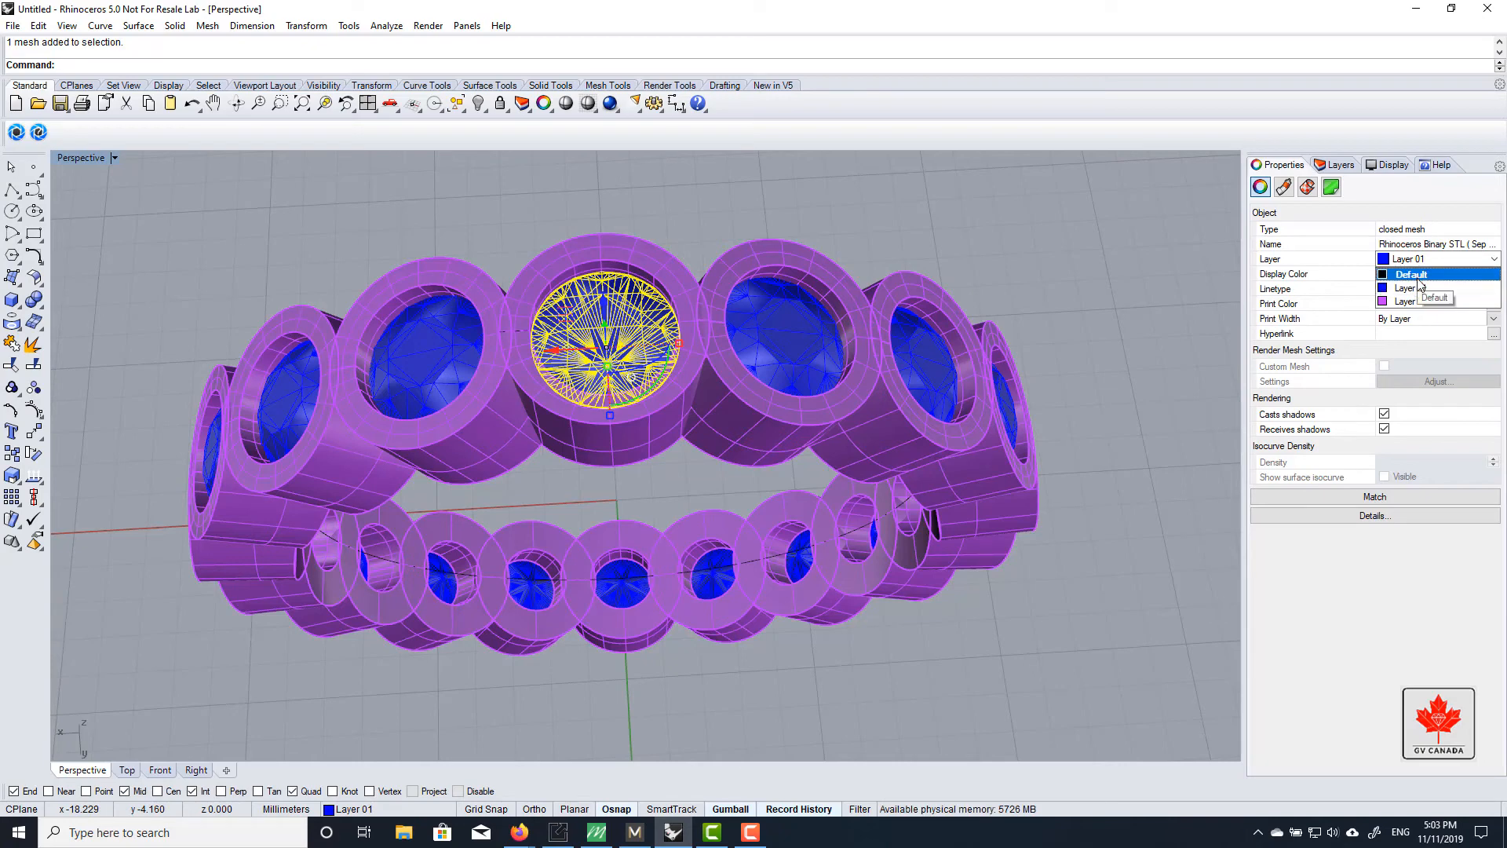
pyautogui.click(1340, 165)
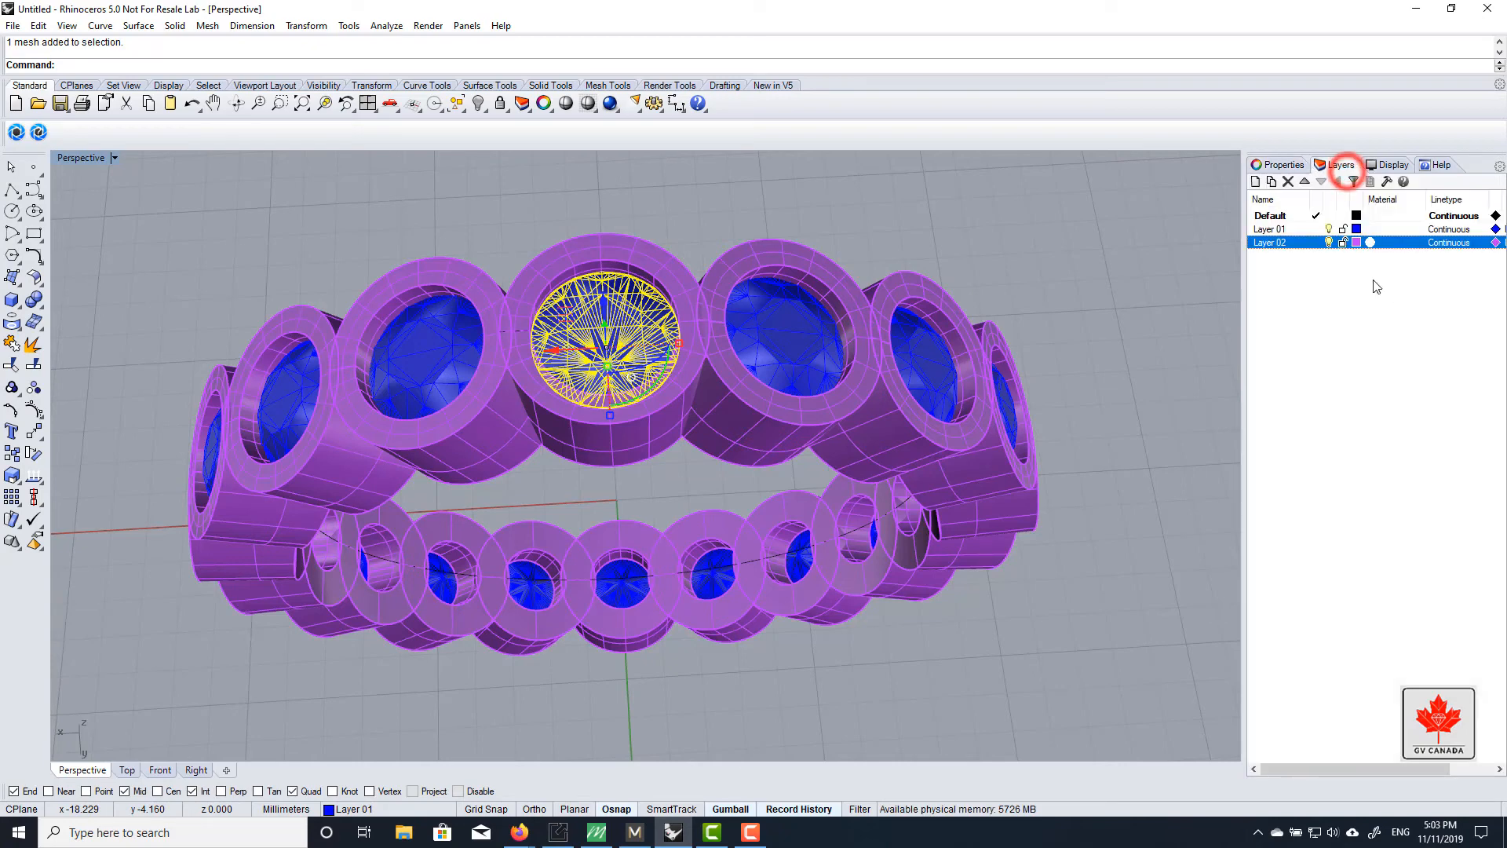
pyautogui.click(1277, 165)
pyautogui.click(1416, 259)
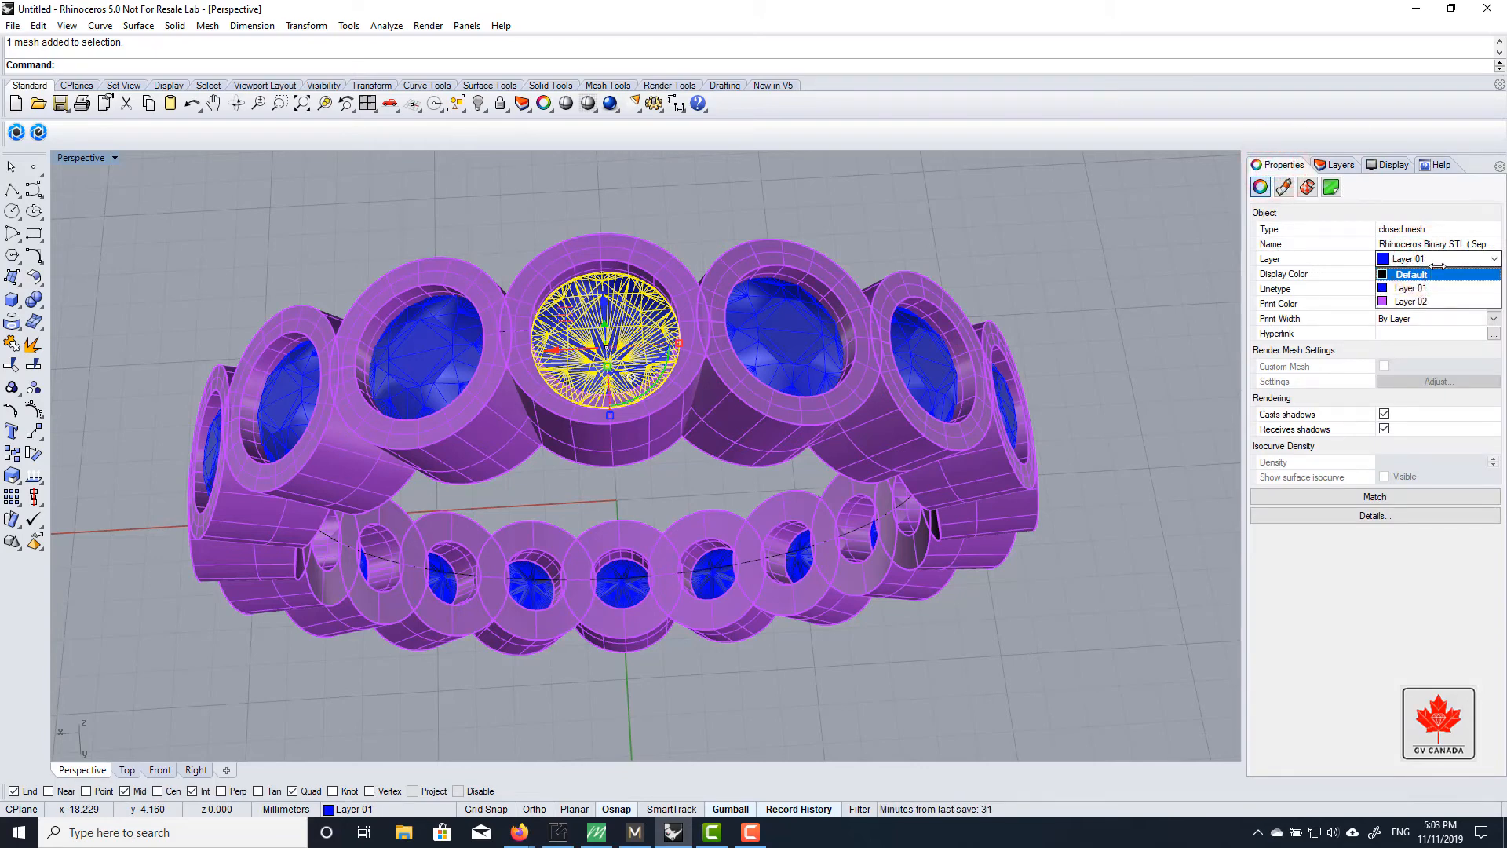
pyautogui.click(1043, 259)
# Hide the gems by turning Layer 01 off, and turn the layer back on
pyautogui.moveTo(1043, 259); pyautogui.dragTo(793, 298, button='right')
pyautogui.click(1335, 164)
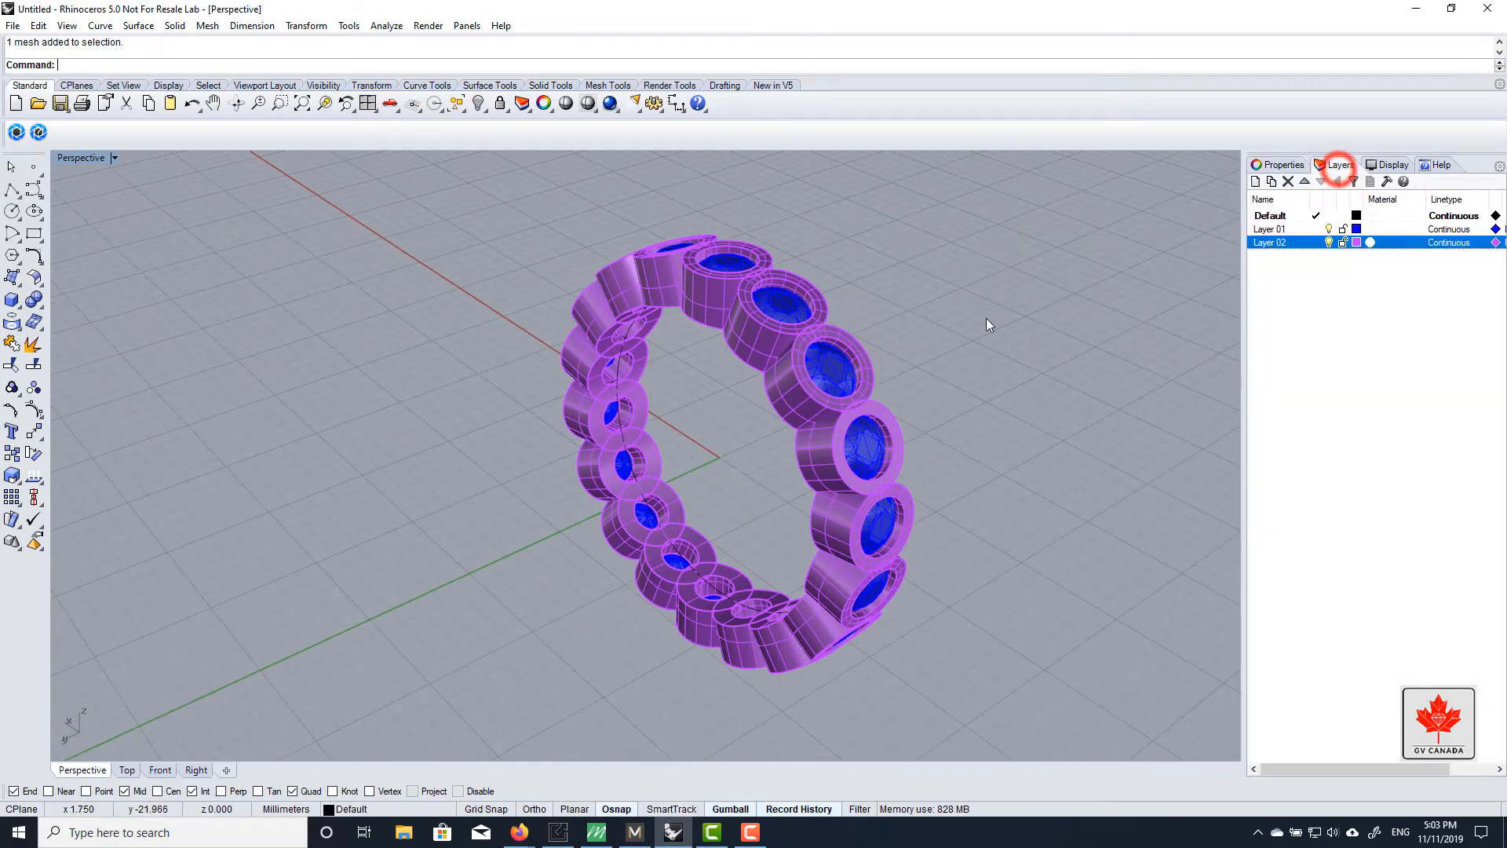
pyautogui.moveTo(986, 318); pyautogui.dragTo(1115, 305, button='right')
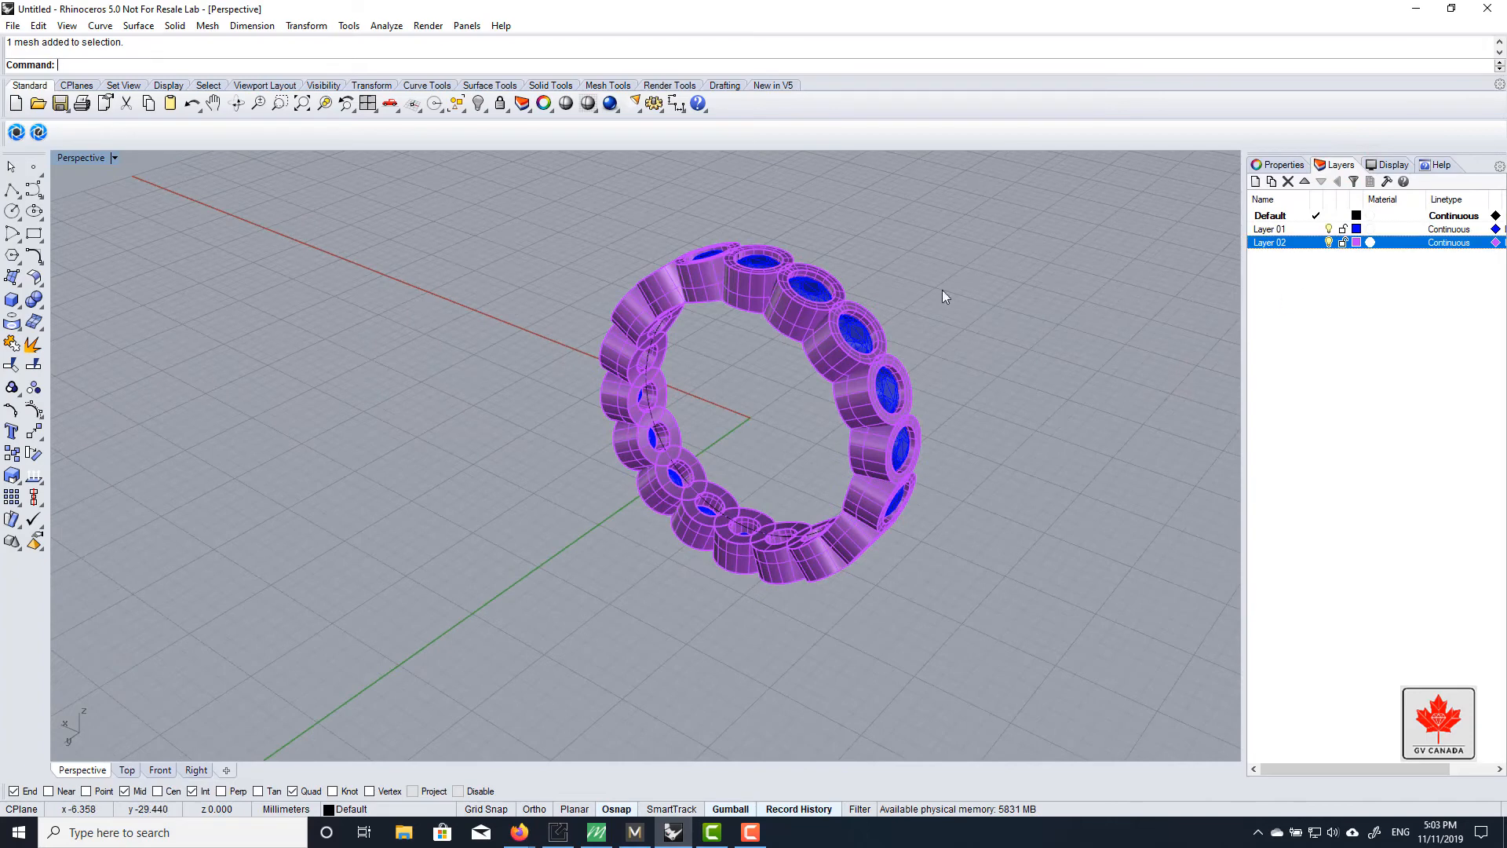
pyautogui.scroll(4, 944, 296)
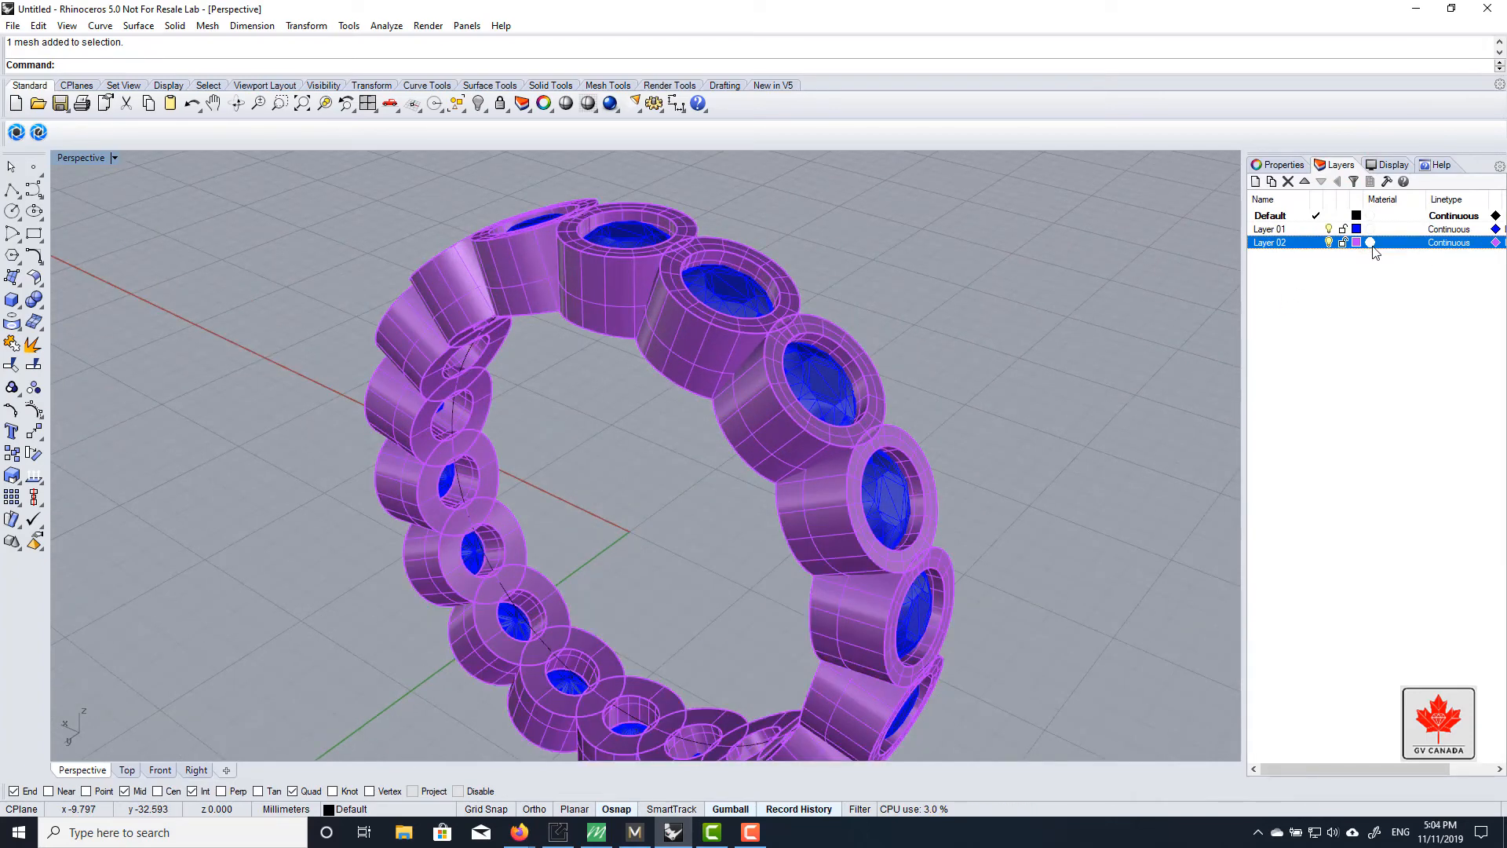
pyautogui.click(1330, 230)
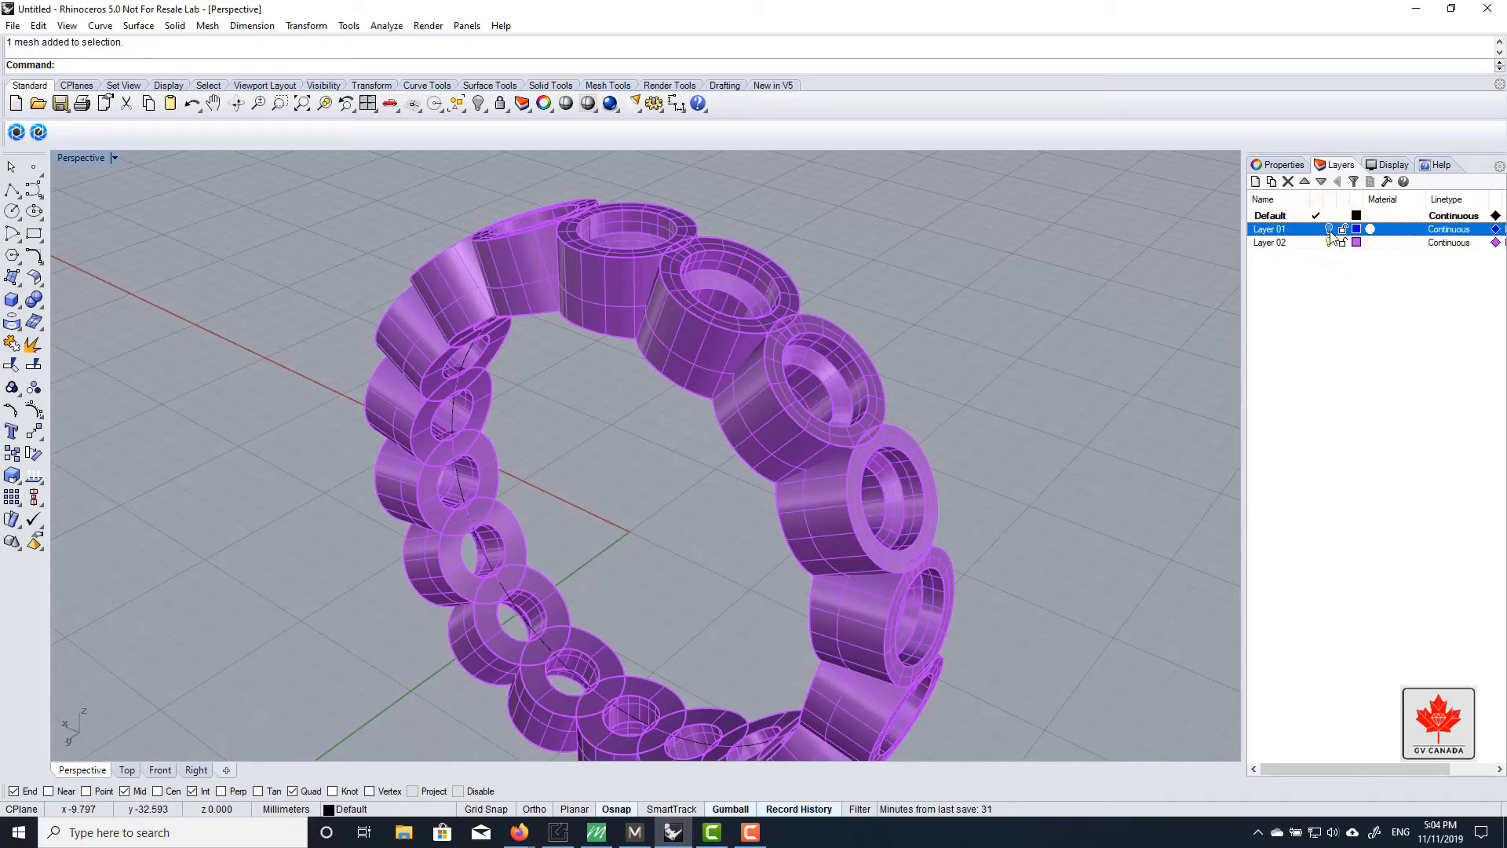
pyautogui.click(1328, 229)
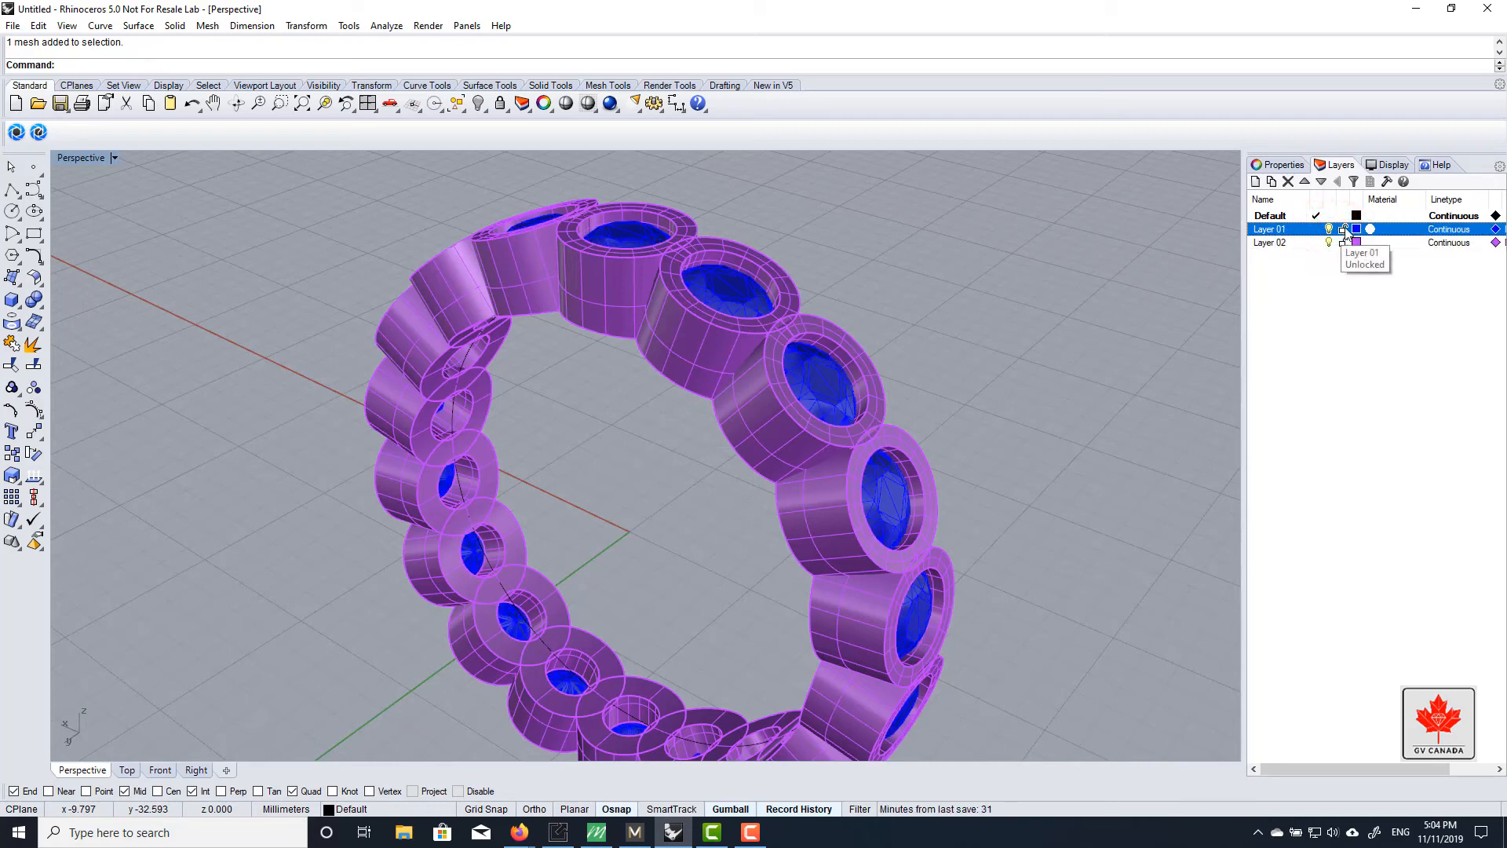
# Lock Layer 01 and test selecting a bezel and a gem up close, clearing the selection
pyautogui.click(1343, 230)
pyautogui.scroll(5, 807, 323)
pyautogui.click(751, 369)
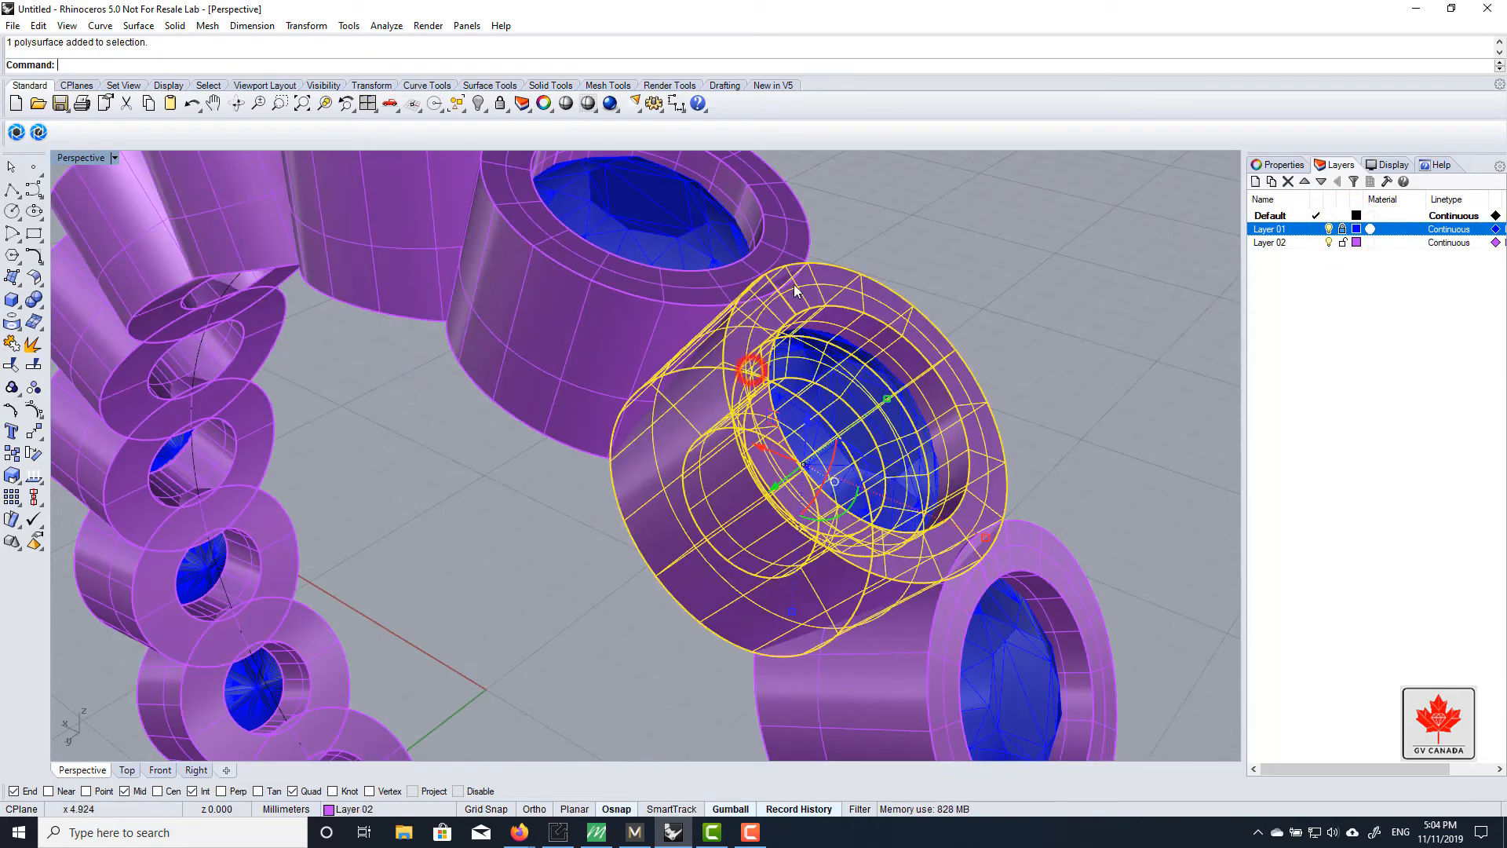
pyautogui.click(677, 233)
pyautogui.scroll(-5, 822, 238)
pyautogui.moveTo(822, 239); pyautogui.dragTo(917, 218, button='right')
pyautogui.click(917, 218)
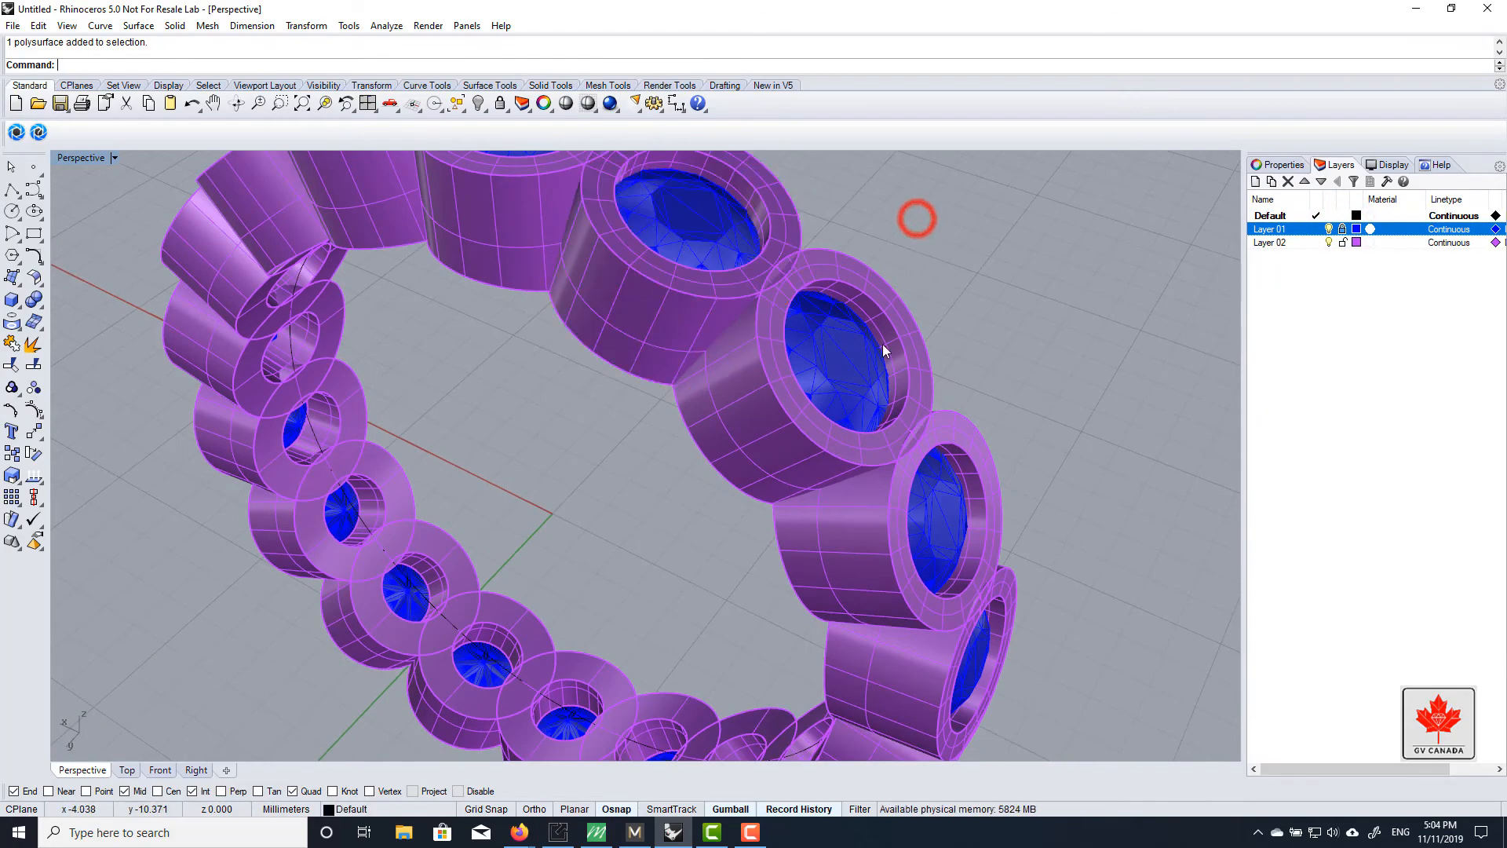
# Try to pick more gems on the locked layer, clear the selection and unlock Layer 01
pyautogui.moveTo(884, 350); pyautogui.dragTo(804, 326, button='right')
pyautogui.click(840, 402)
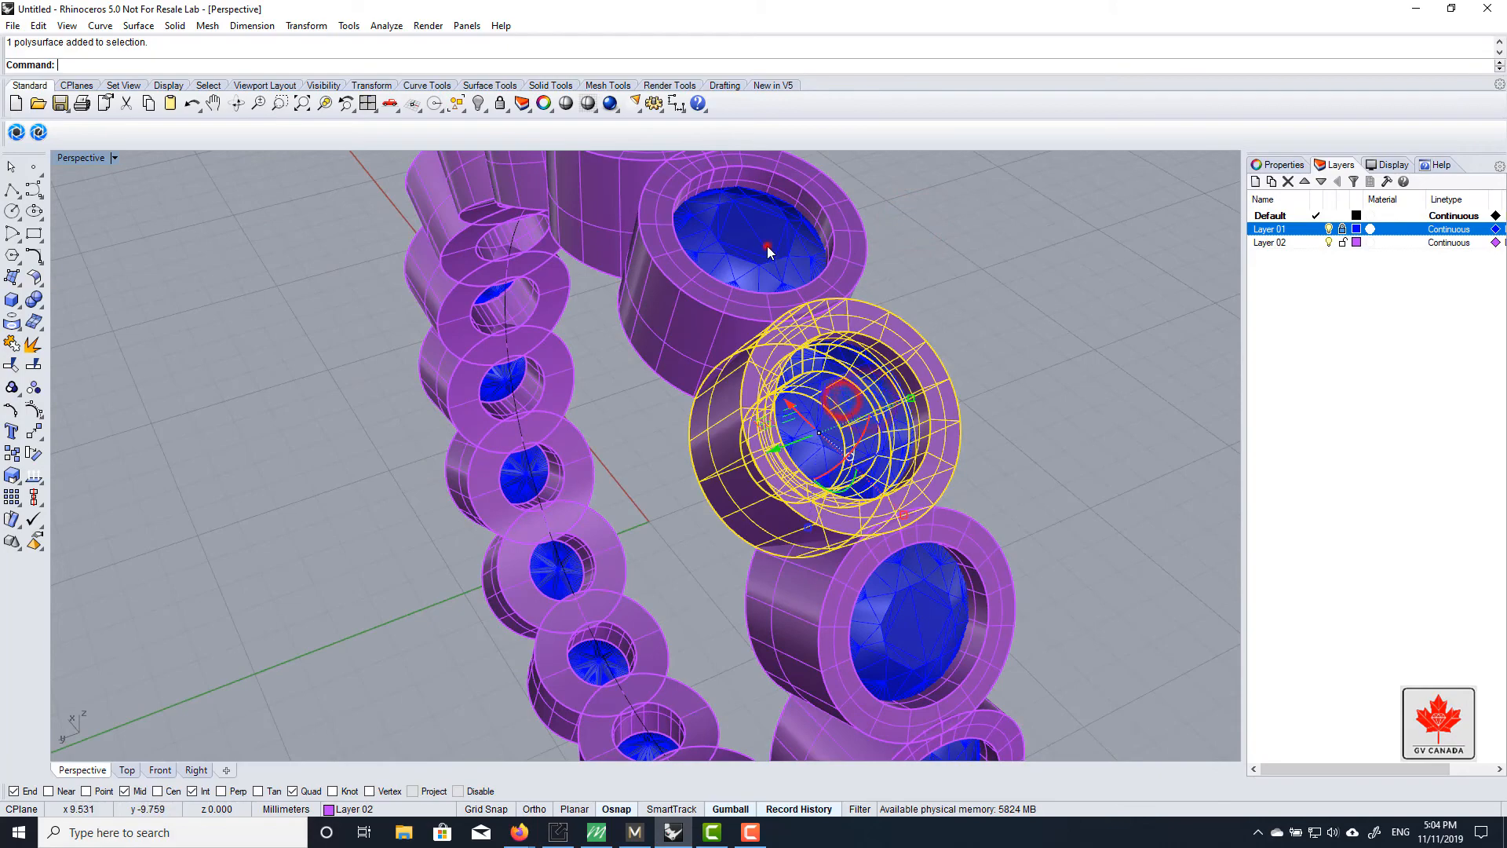
pyautogui.scroll(-4, 768, 251)
pyautogui.moveTo(936, 326); pyautogui.dragTo(716, 184, button='right')
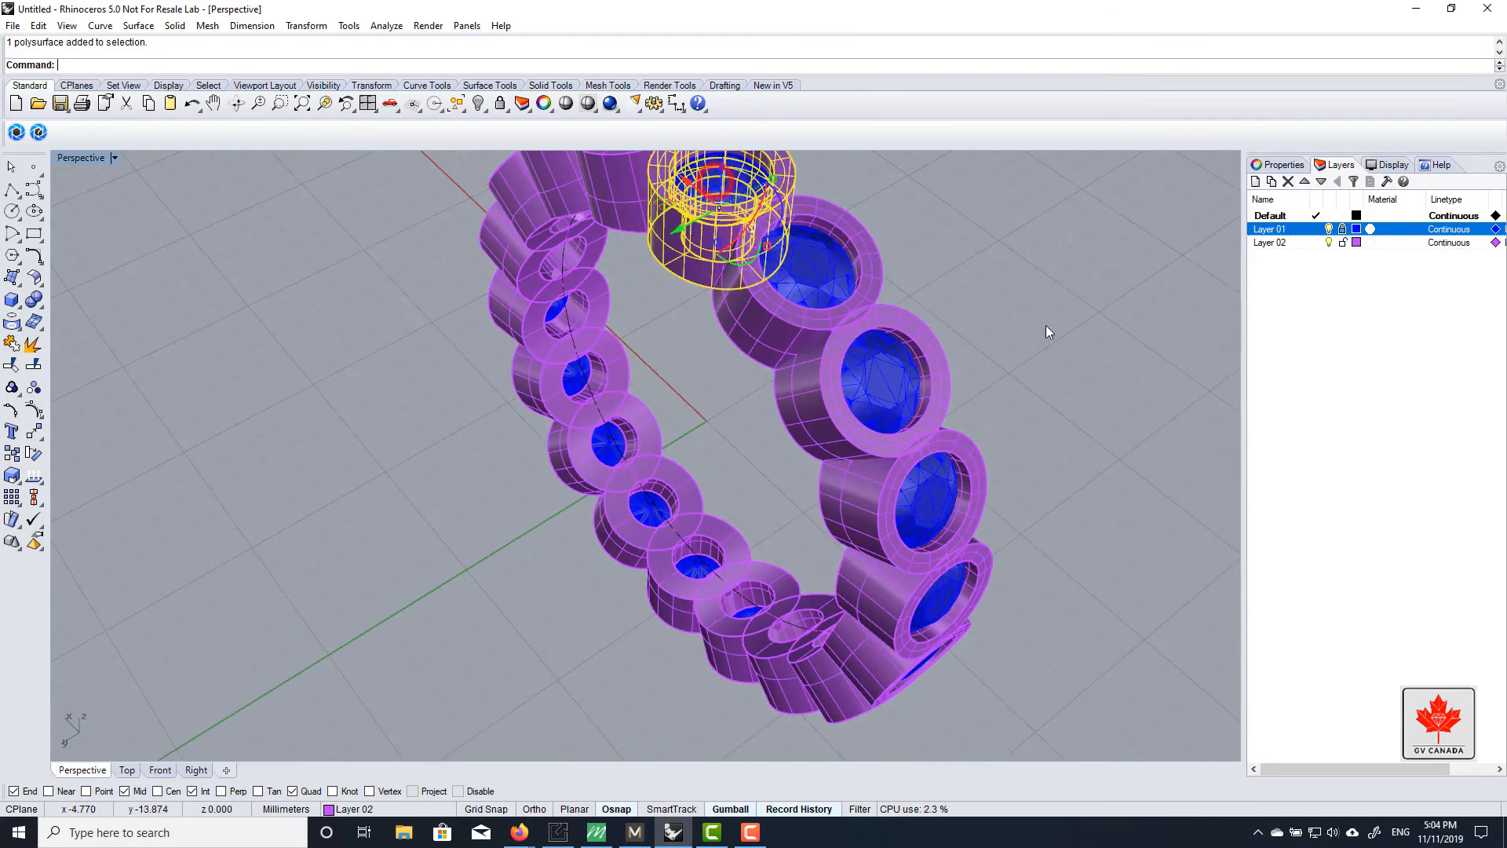
pyautogui.click(1009, 318)
pyautogui.click(1341, 228)
pyautogui.scroll(-4, 868, 375)
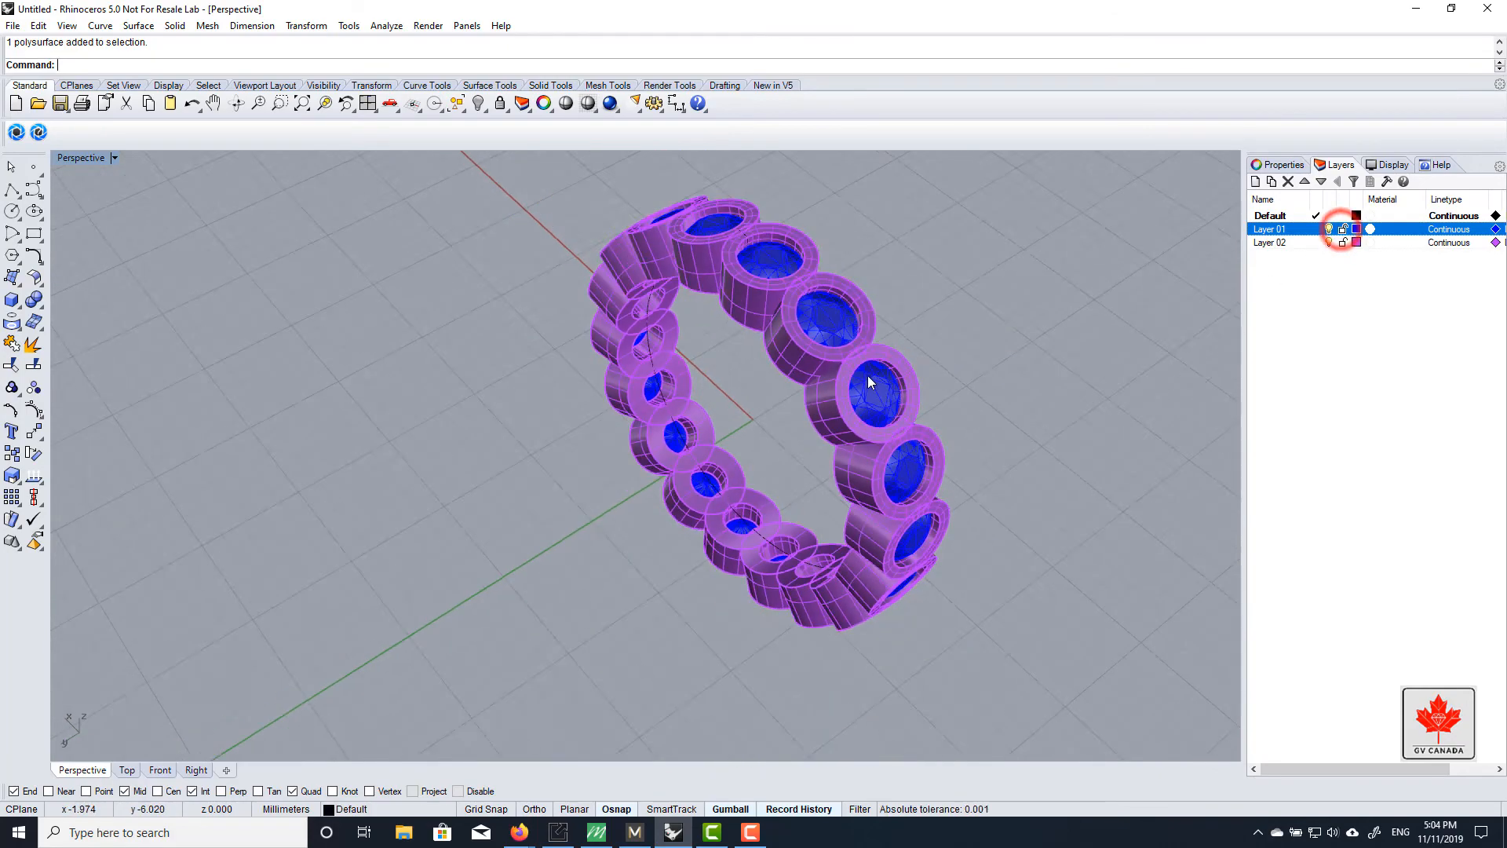
# Set the perspective view to Wireframe display and examine the gems inside the bezels around the ring
pyautogui.moveTo(868, 375); pyautogui.dragTo(691, 331, button='right')
pyautogui.scroll(-4, 691, 333)
pyautogui.scroll(6, 742, 437)
pyautogui.moveTo(742, 437); pyautogui.dragTo(761, 338, button='right')
pyautogui.scroll(-6, 683, 345)
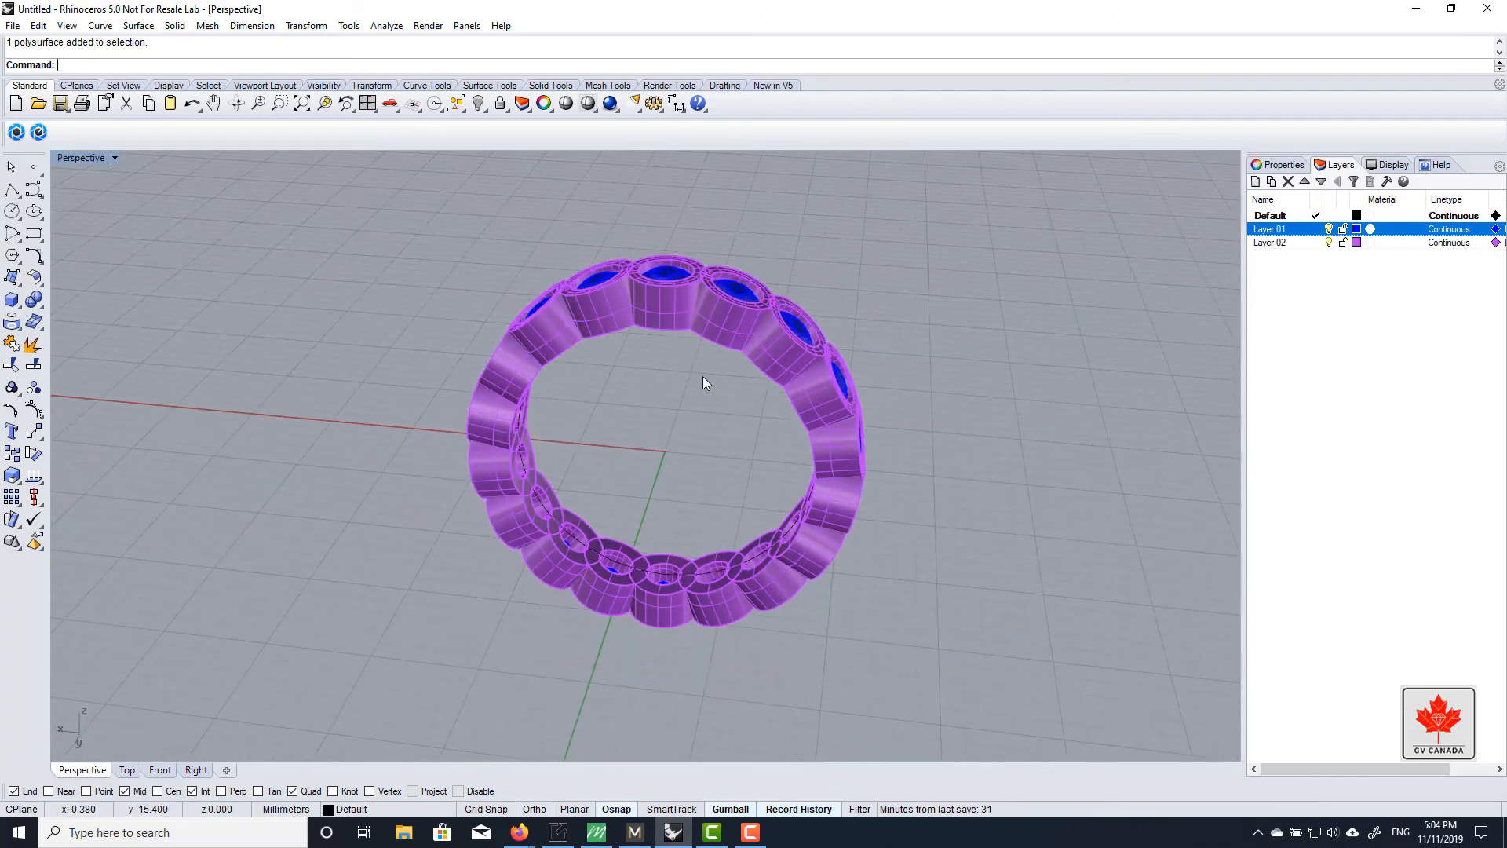
pyautogui.click(115, 158)
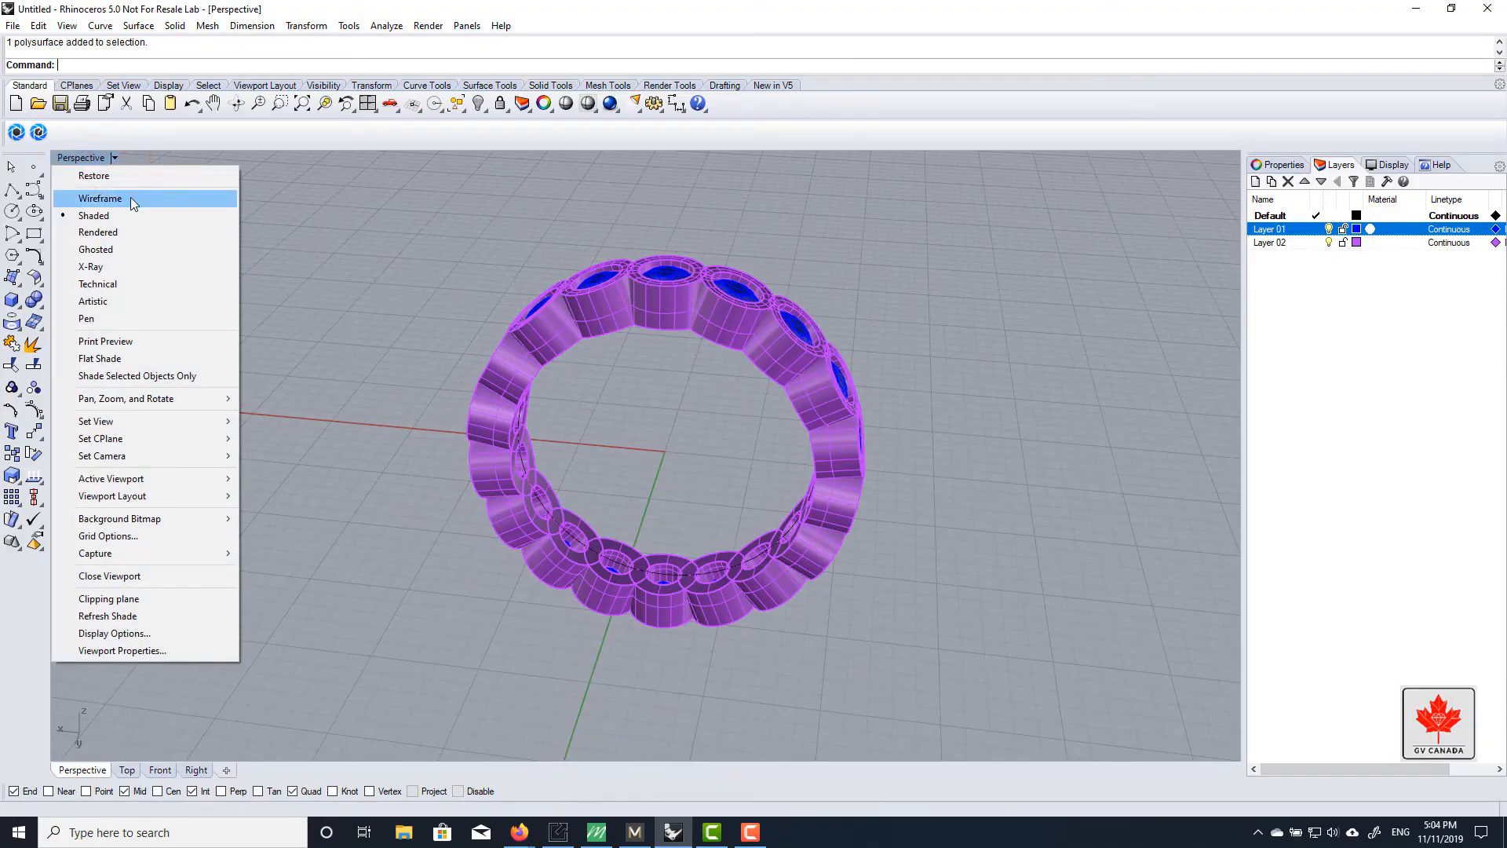
pyautogui.click(130, 197)
pyautogui.scroll(5, 638, 331)
pyautogui.moveTo(638, 331); pyautogui.dragTo(695, 284, button='right')
pyautogui.scroll(7, 678, 320)
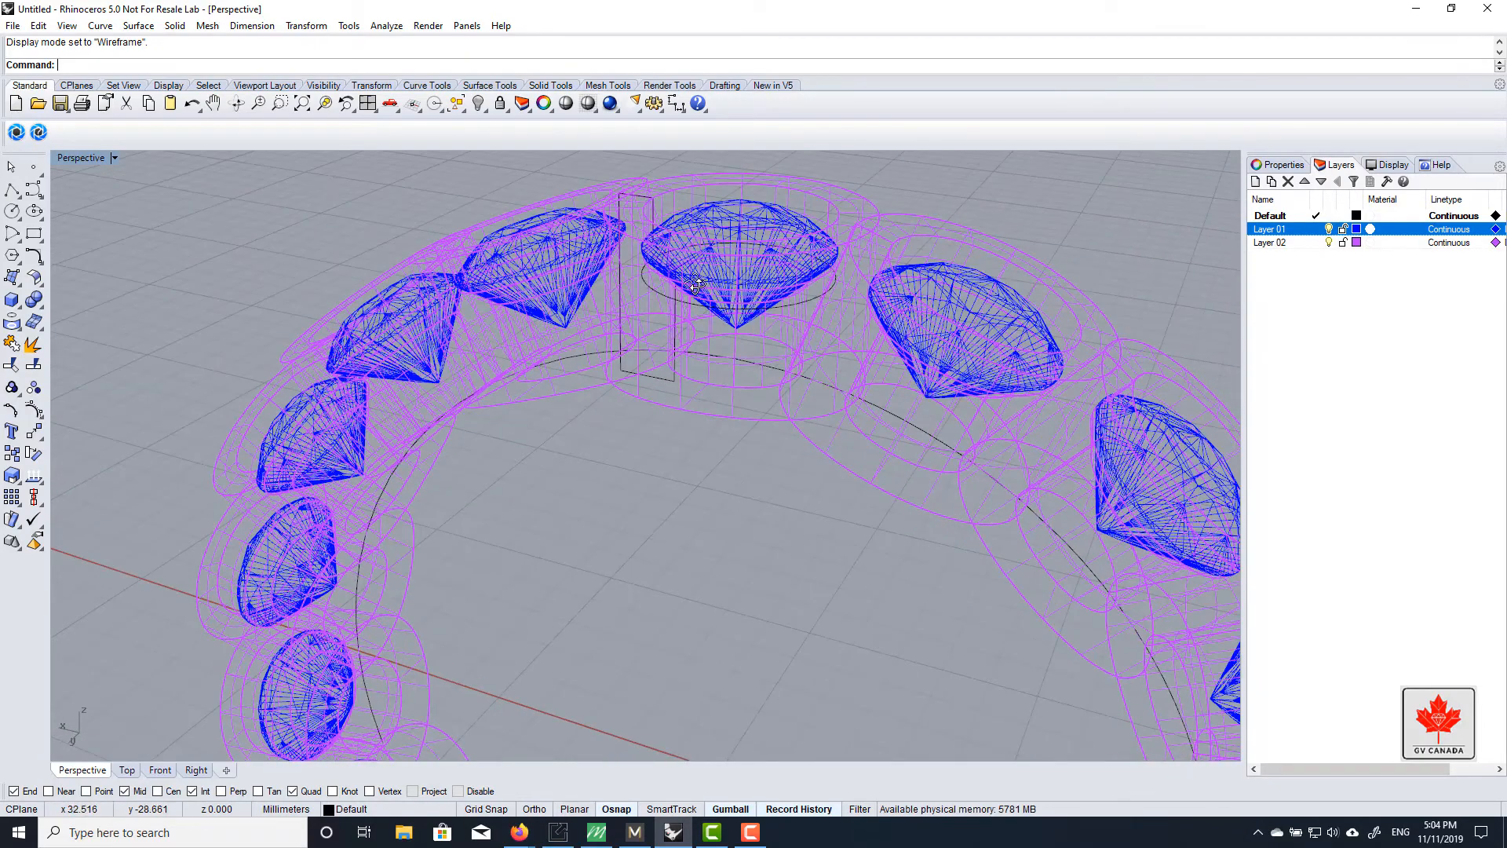
# Compare the ring in Shaded and Ghosted display, examining the gem seats through the transparent bezels
pyautogui.click(114, 158)
pyautogui.click(107, 213)
pyautogui.moveTo(668, 338)
pyautogui.mouseDown(button='right')
pyautogui.moveTo(665, 269)
pyautogui.moveTo(698, 261)
pyautogui.mouseUp(button='right')
pyautogui.click(115, 159)
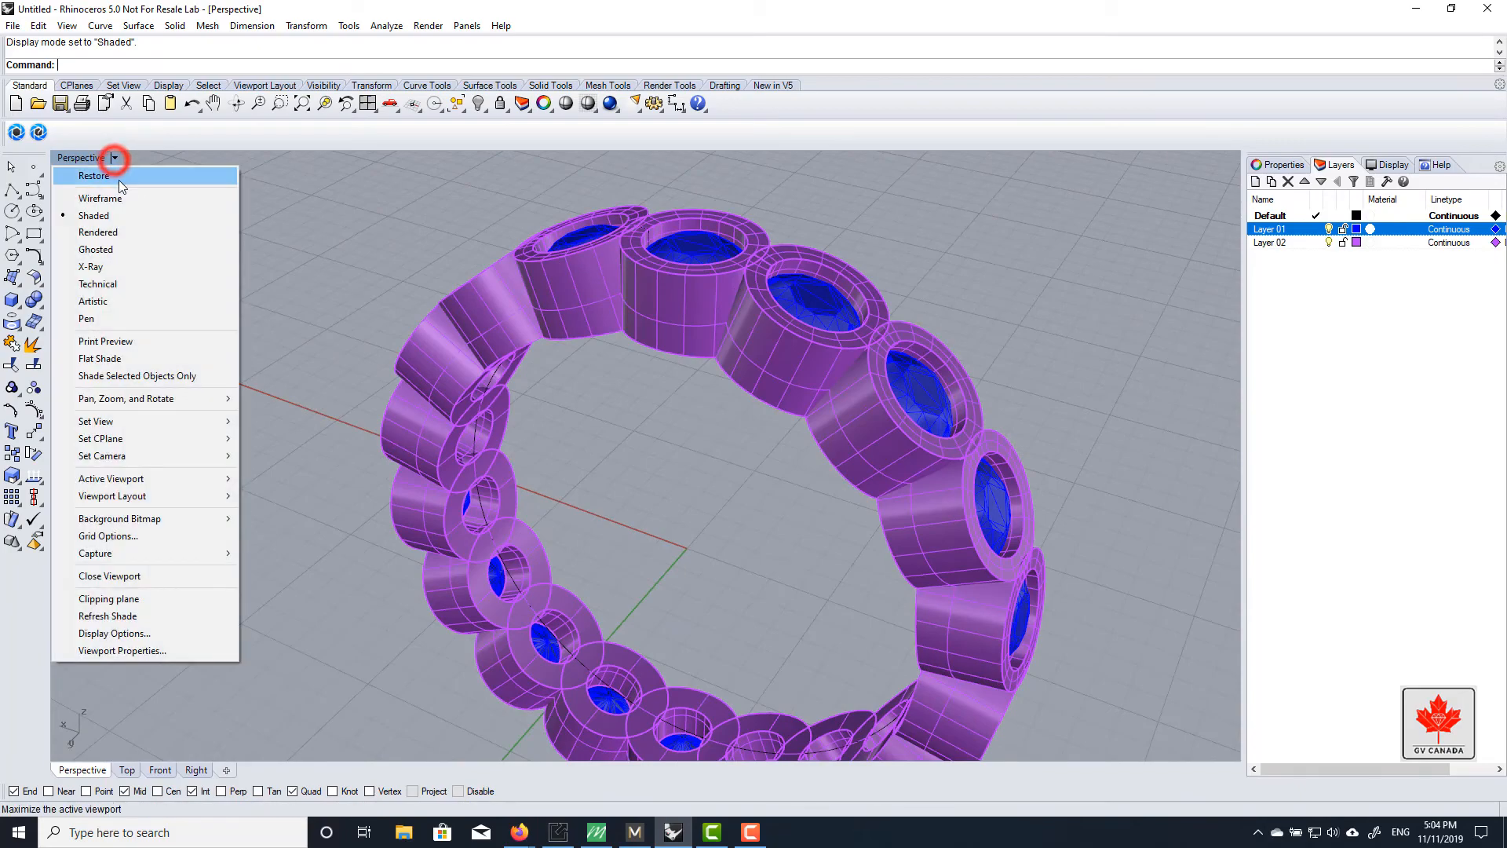
pyautogui.click(143, 248)
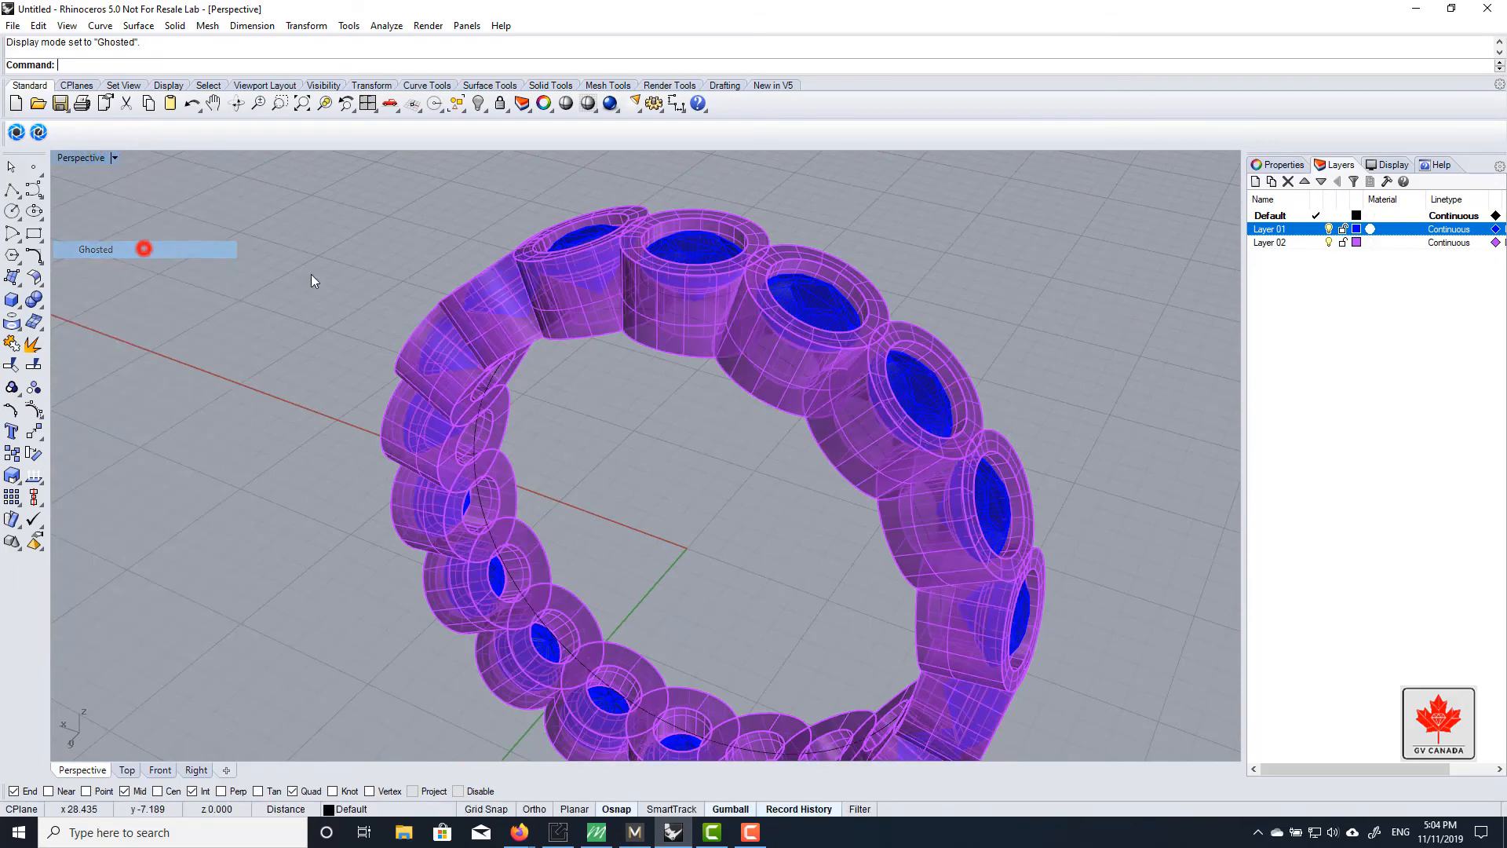
pyautogui.scroll(5, 752, 259)
pyautogui.moveTo(752, 259); pyautogui.dragTo(665, 274, button='right')
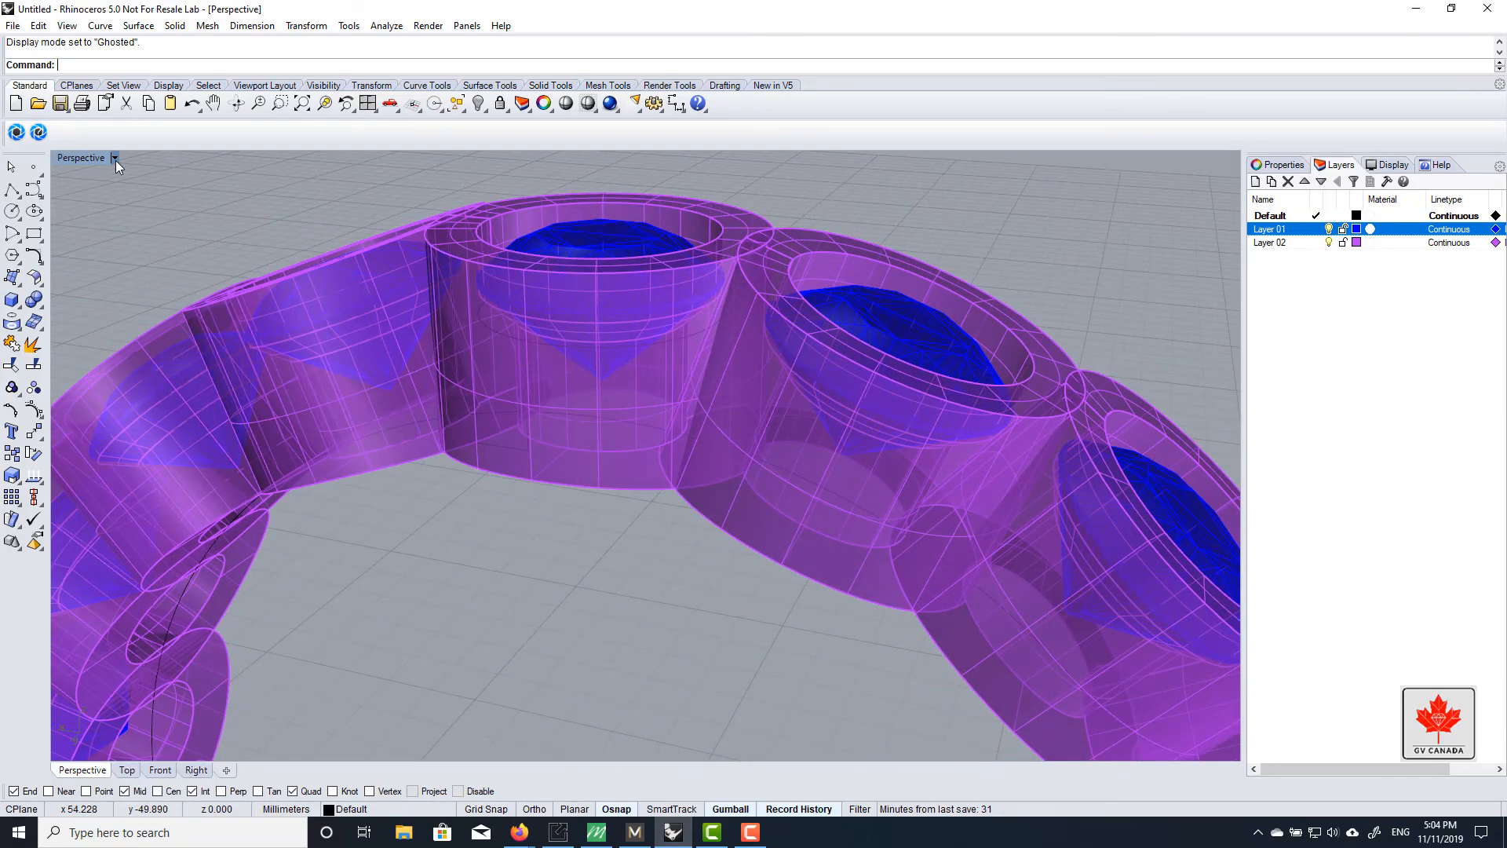
# Set the perspective view to X-Ray display and examine how the gems sit in the bezels
pyautogui.click(115, 158)
pyautogui.click(133, 268)
pyautogui.scroll(-5, 629, 253)
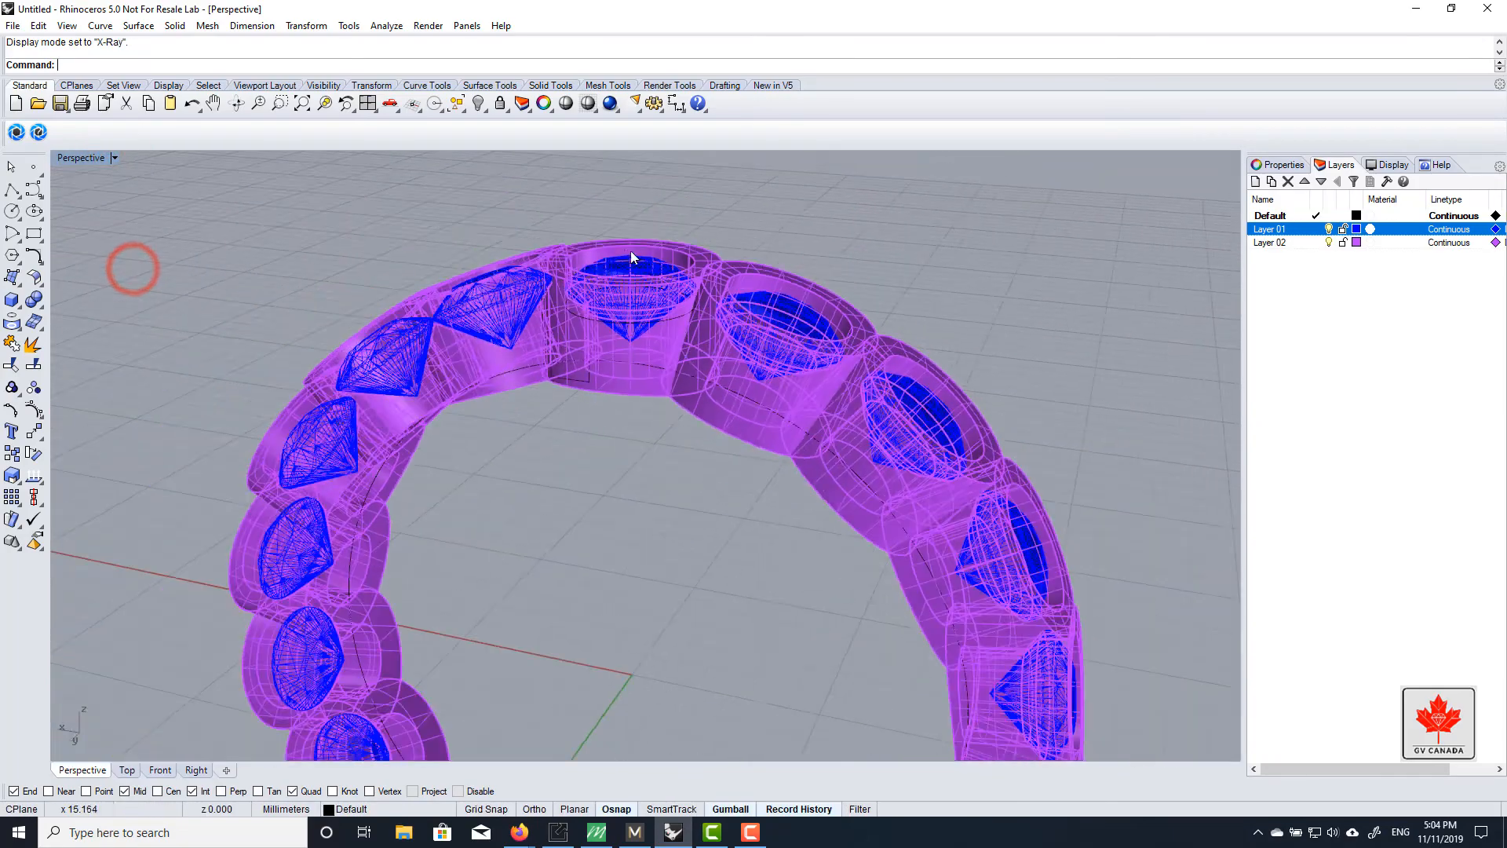
pyautogui.moveTo(629, 252); pyautogui.dragTo(667, 267, button='right')
pyautogui.scroll(5, 661, 267)
# Set the perspective view to Artistic display and examine the ring from several angles
pyautogui.click(114, 158)
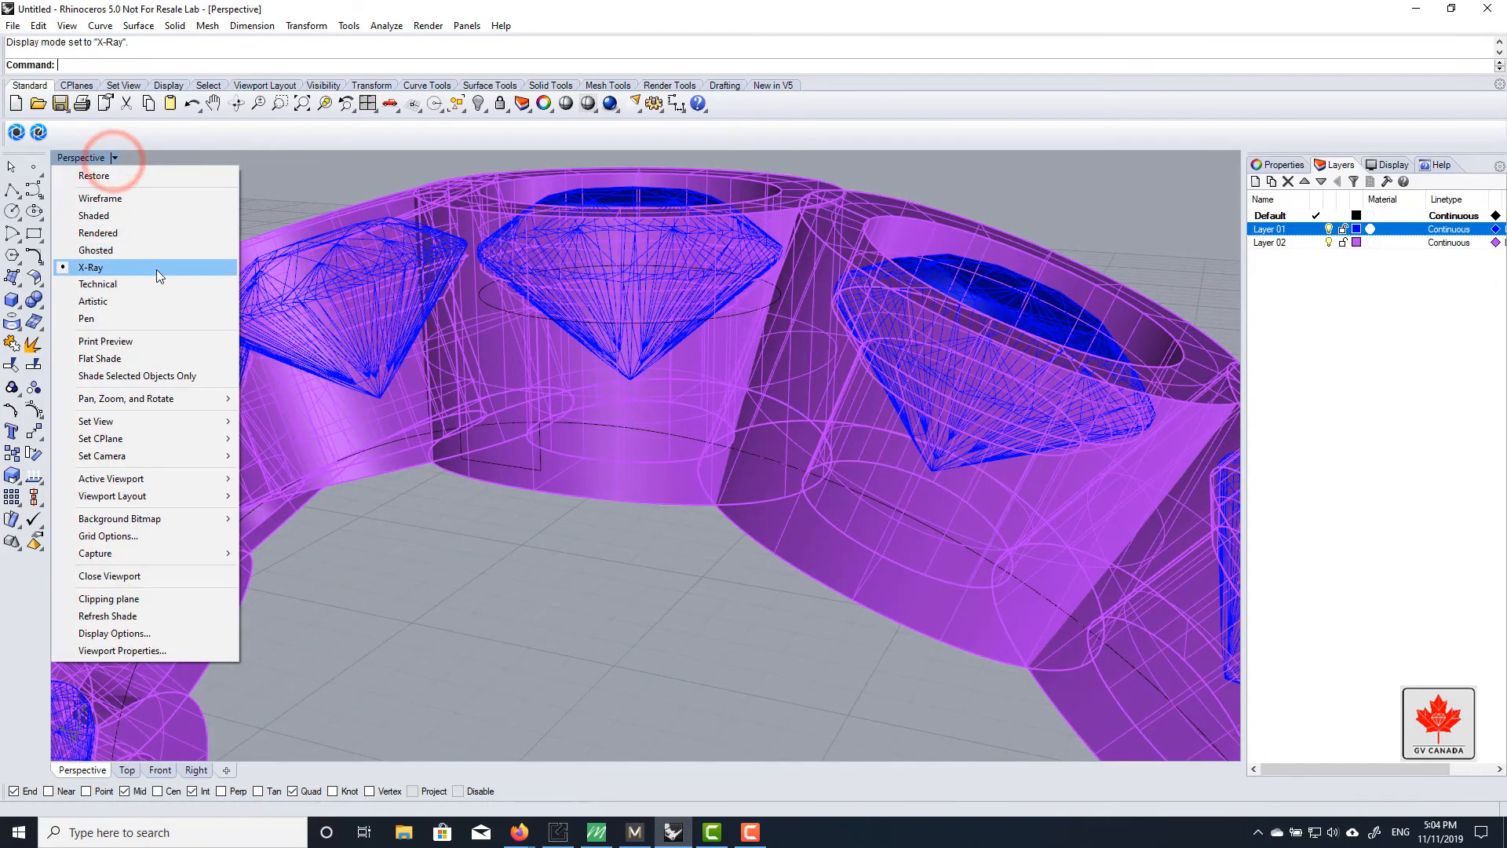
pyautogui.click(157, 300)
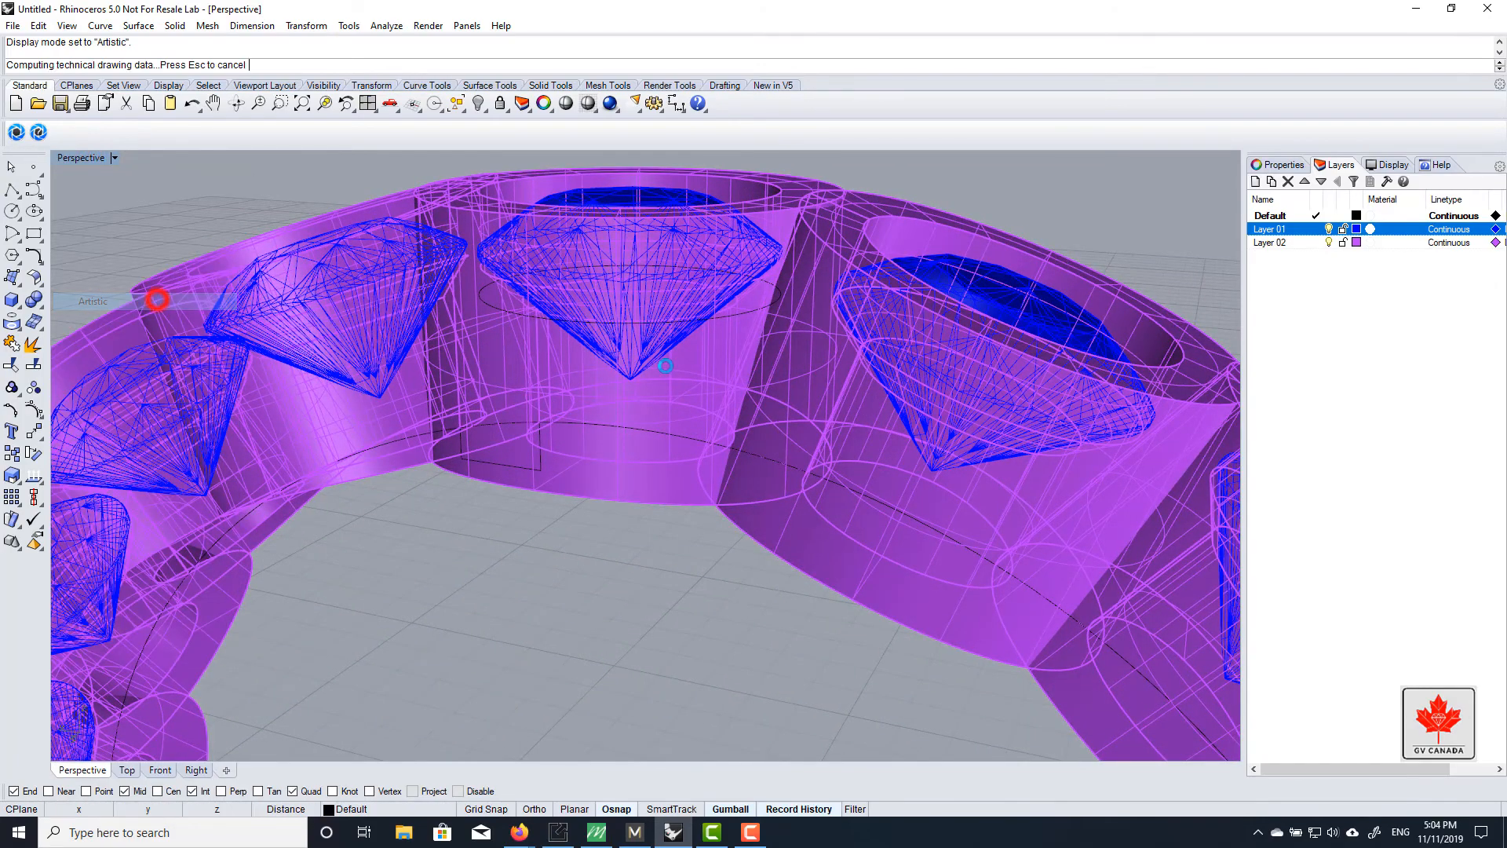
pyautogui.scroll(-3, 615, 352)
pyautogui.moveTo(615, 351); pyautogui.dragTo(761, 449, button='right')
pyautogui.scroll(3, 761, 449)
pyautogui.scroll(-3, 765, 448)
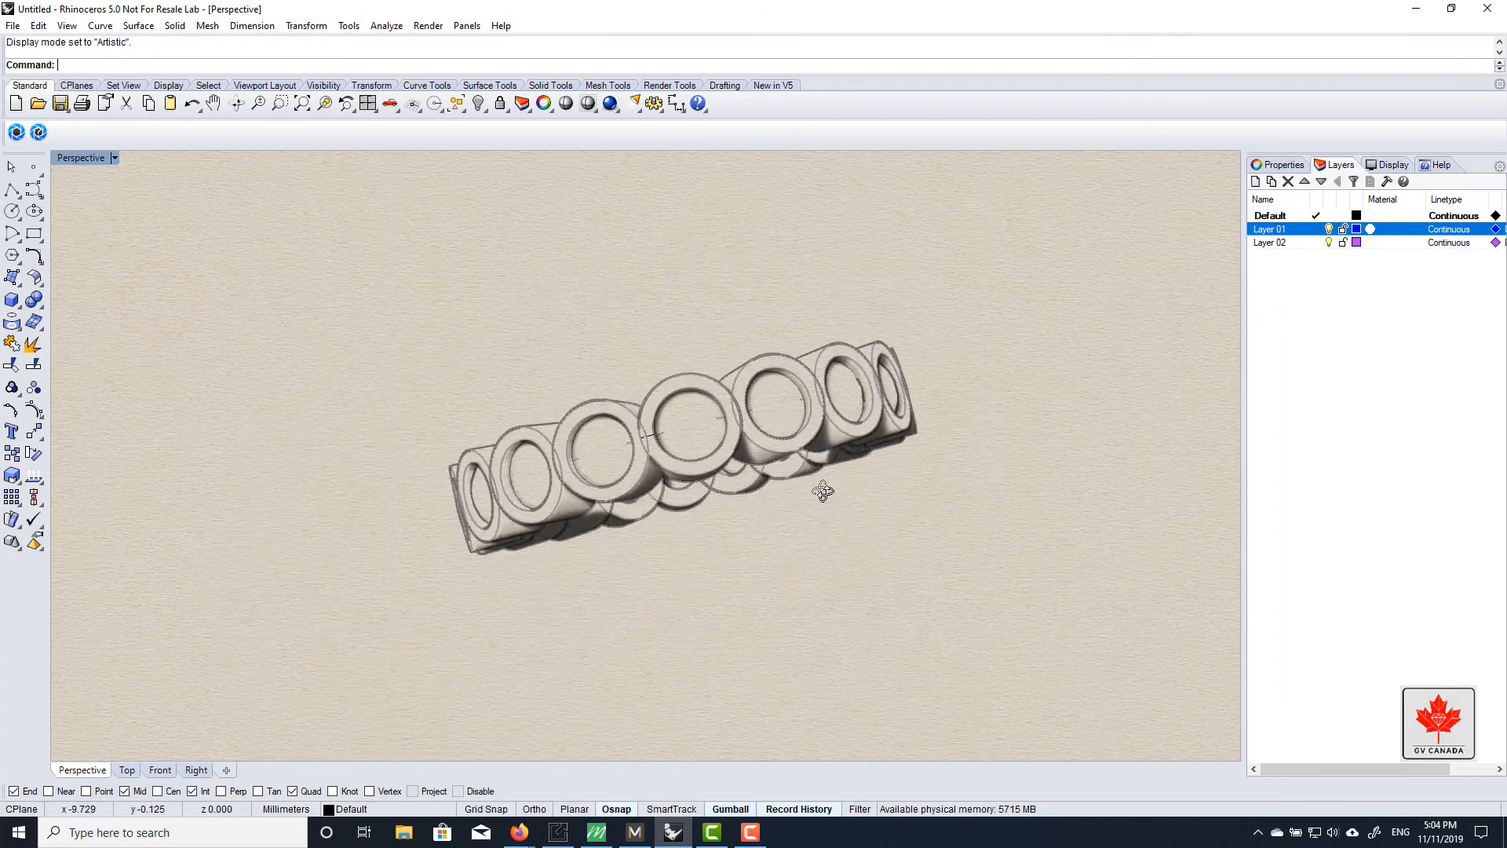
pyautogui.moveTo(817, 491)
pyautogui.mouseDown(button='right')
pyautogui.moveTo(720, 337)
pyautogui.moveTo(814, 510)
pyautogui.mouseUp(button='right')
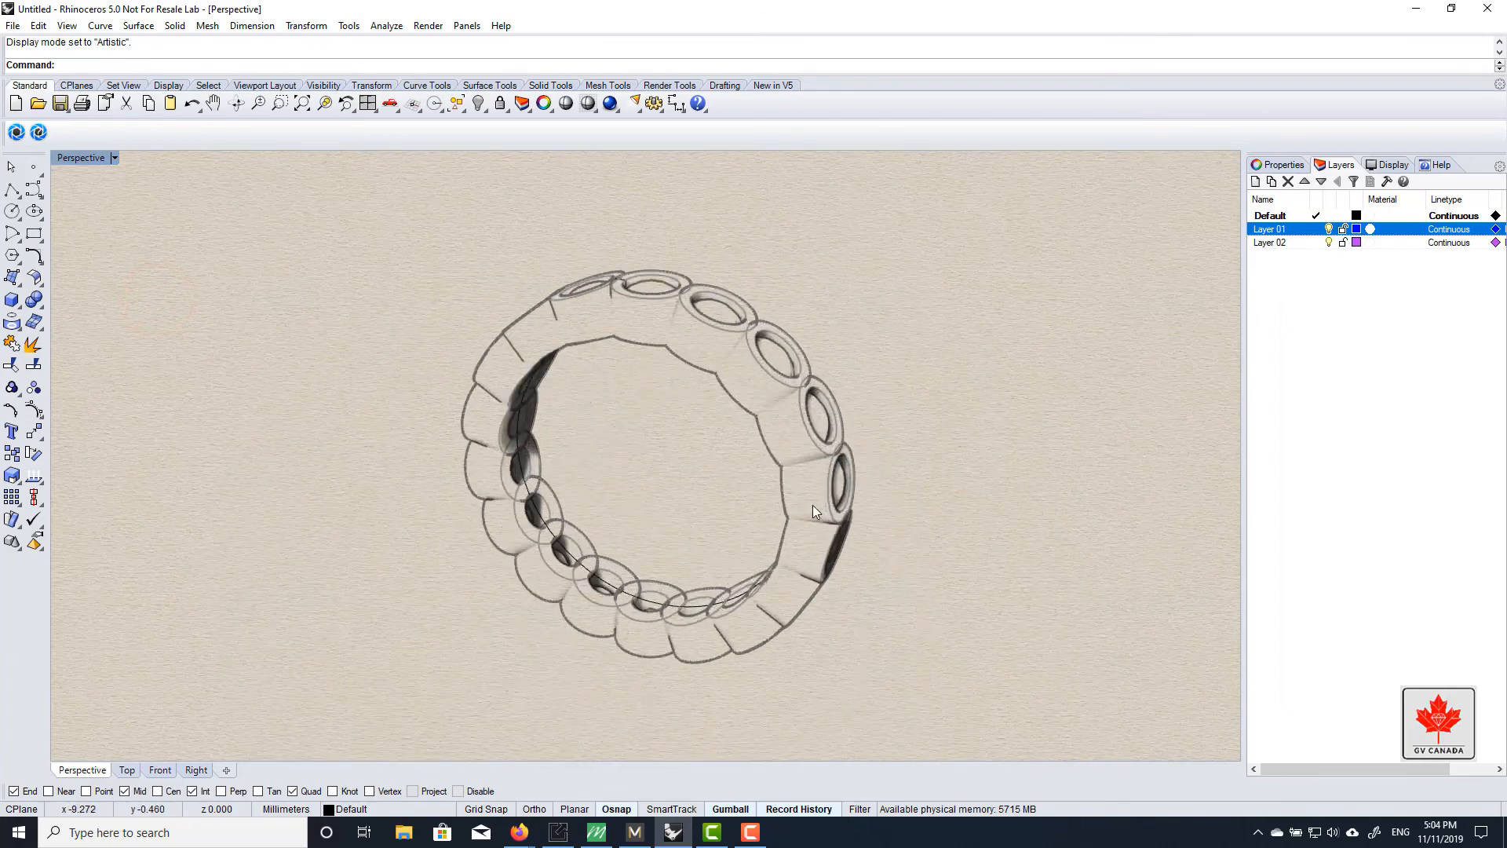
# Set the perspective view back to Shaded display and examine the coloured bezels and gems up close
pyautogui.click(113, 159)
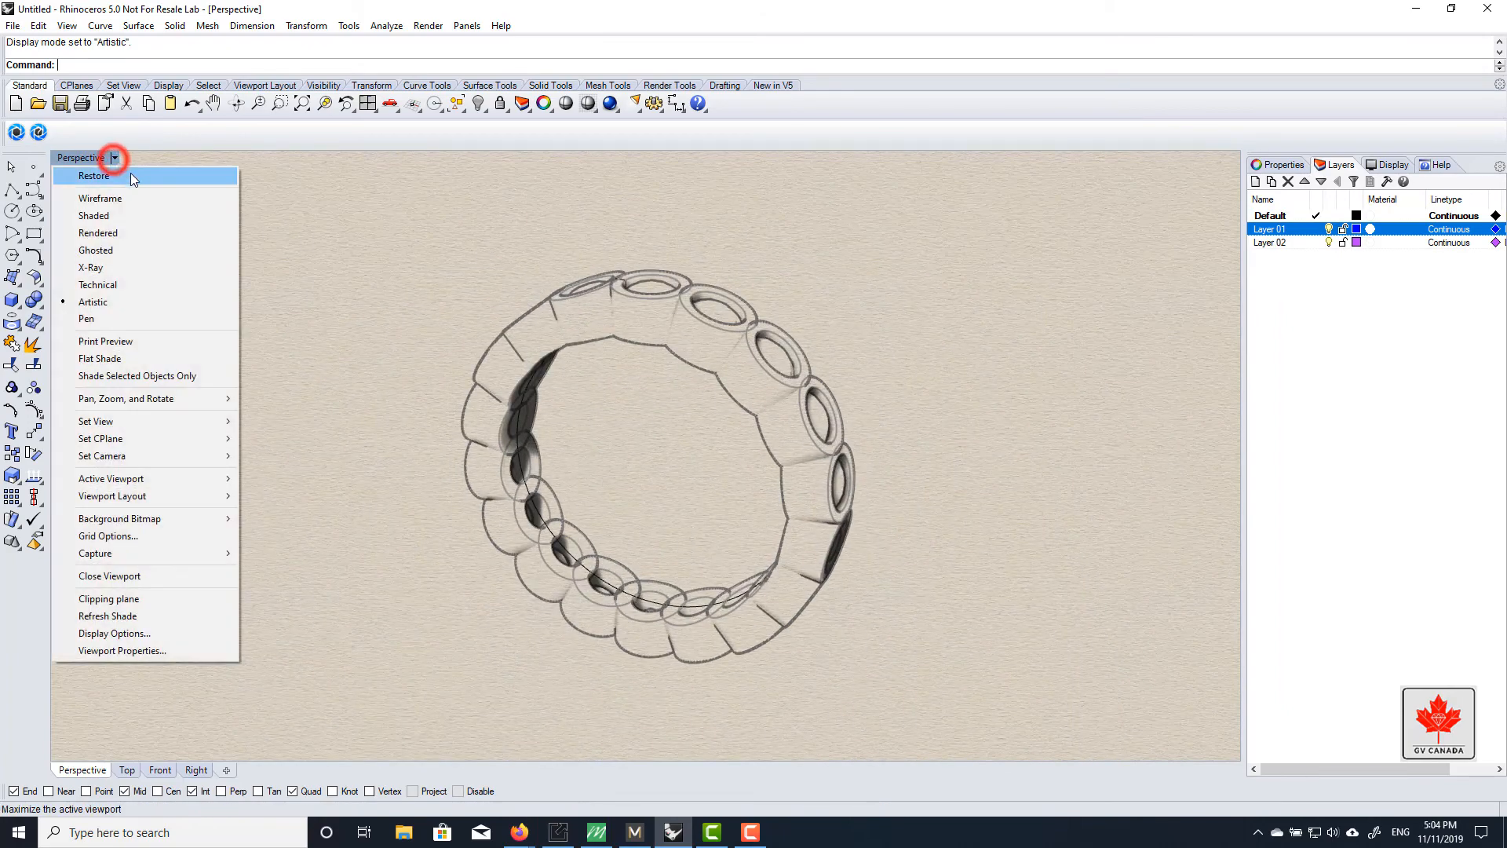
pyautogui.click(115, 212)
pyautogui.scroll(4, 744, 367)
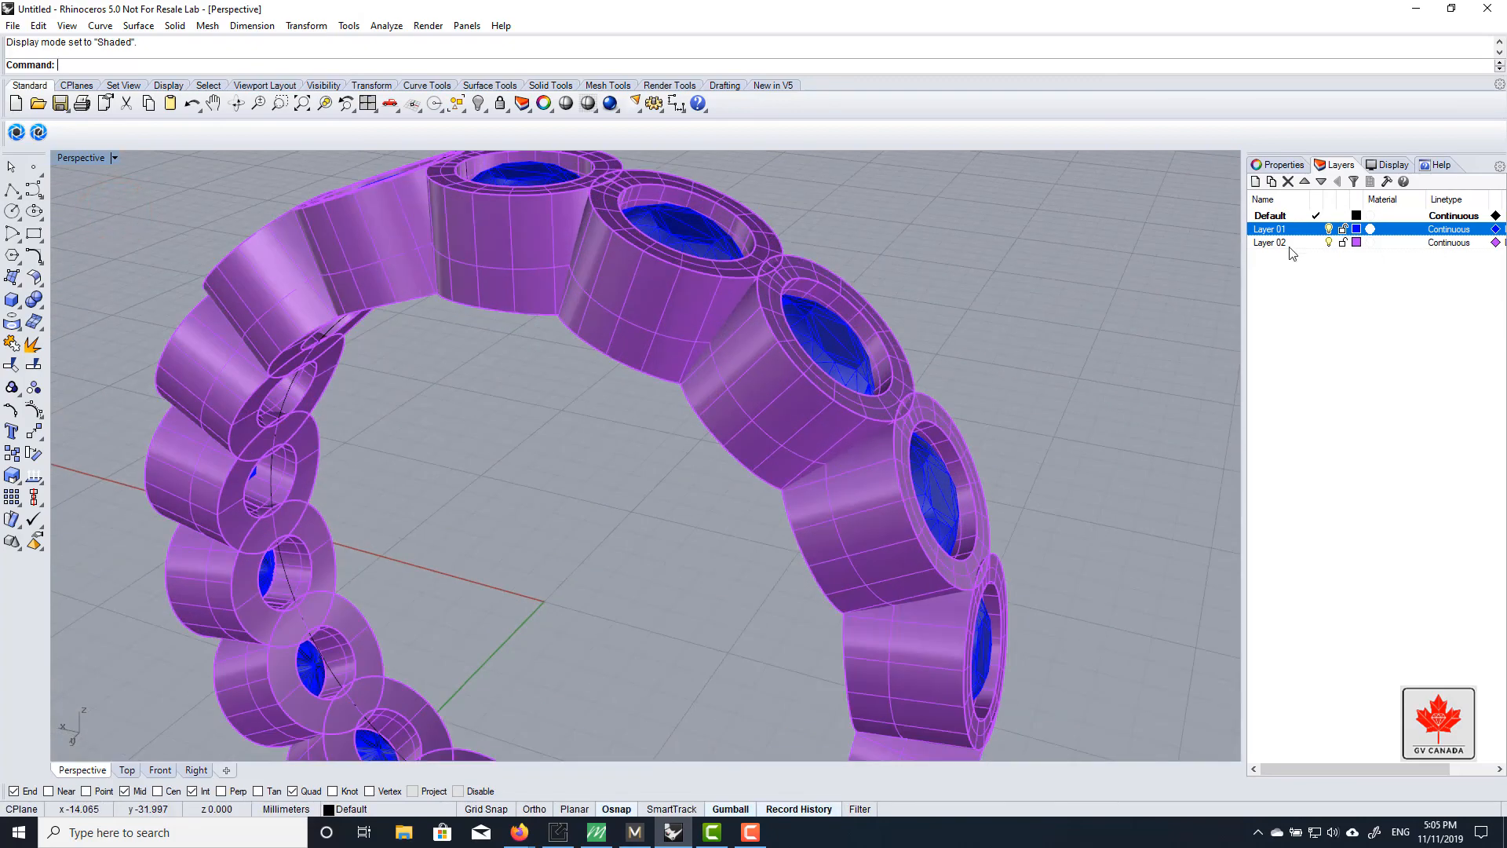
# Hide curves through the Shaded display settings, examine the inside of the ring without the construction circle, and show curves again
pyautogui.click(1389, 165)
pyautogui.scroll(-4, 816, 368)
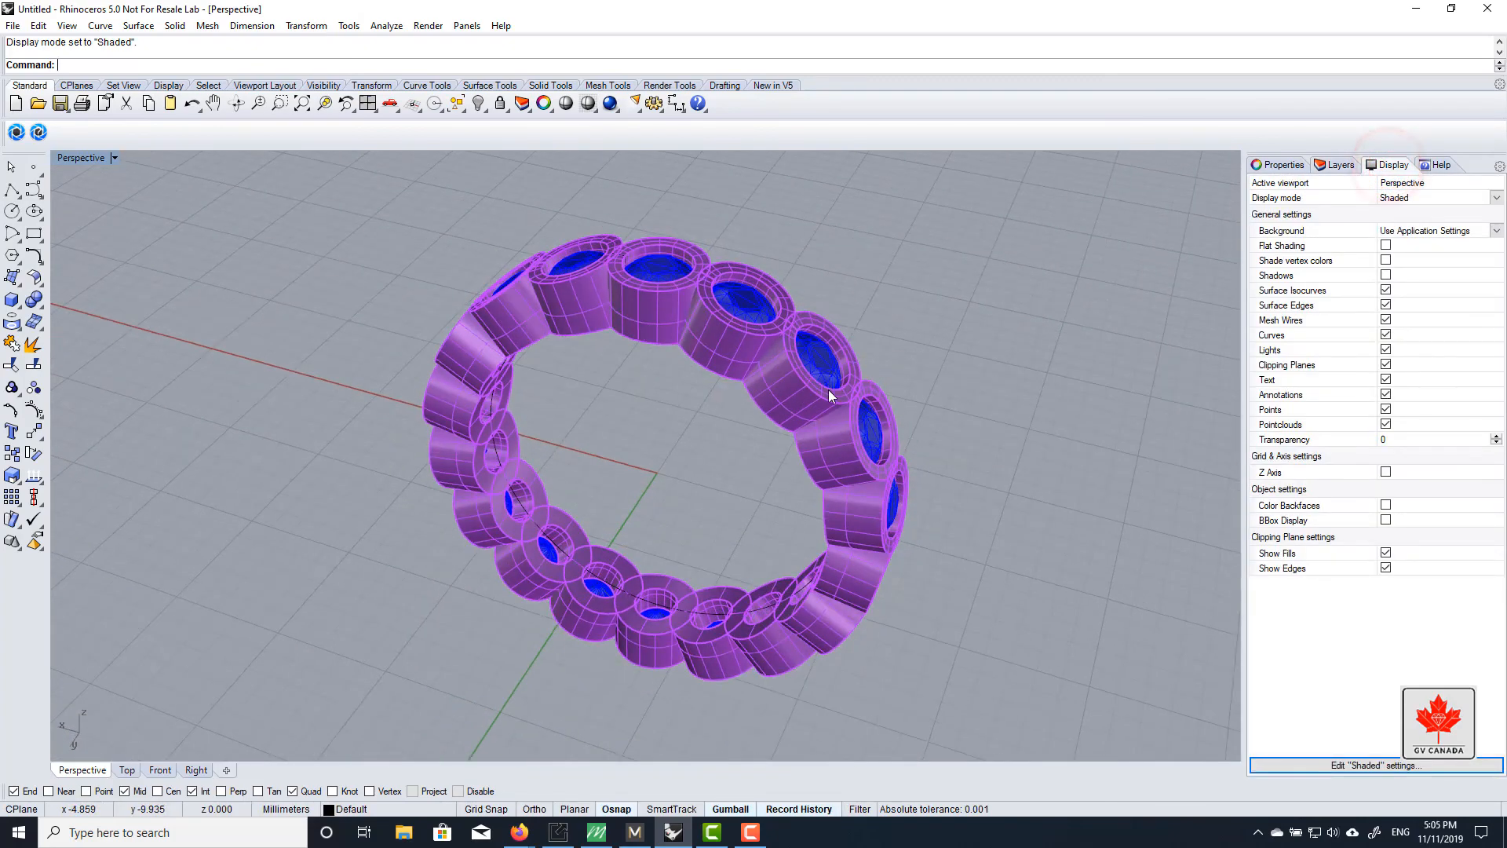
pyautogui.scroll(4, 860, 408)
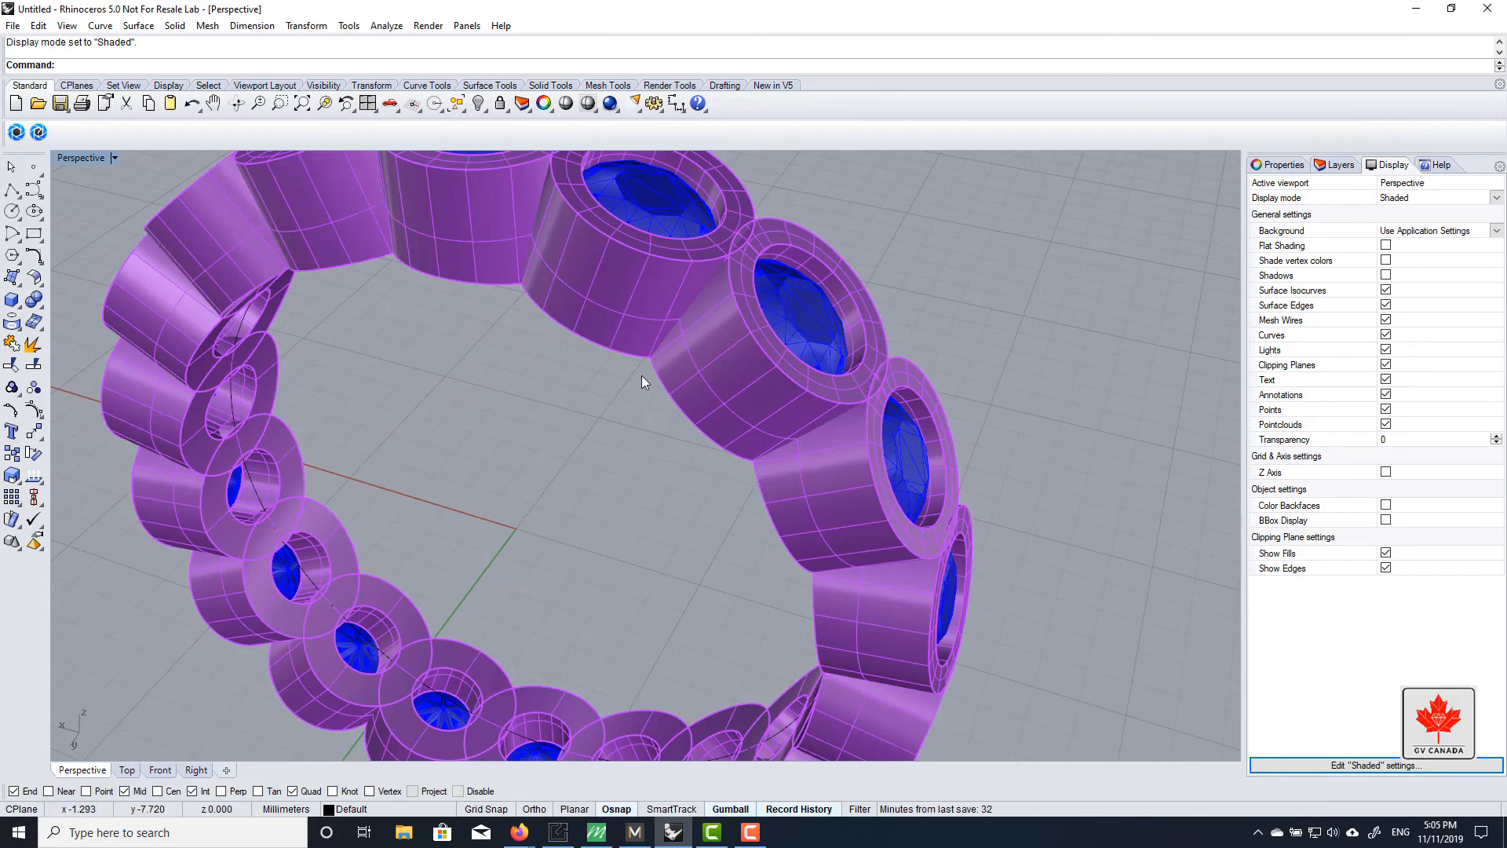
pyautogui.scroll(3, 267, 483)
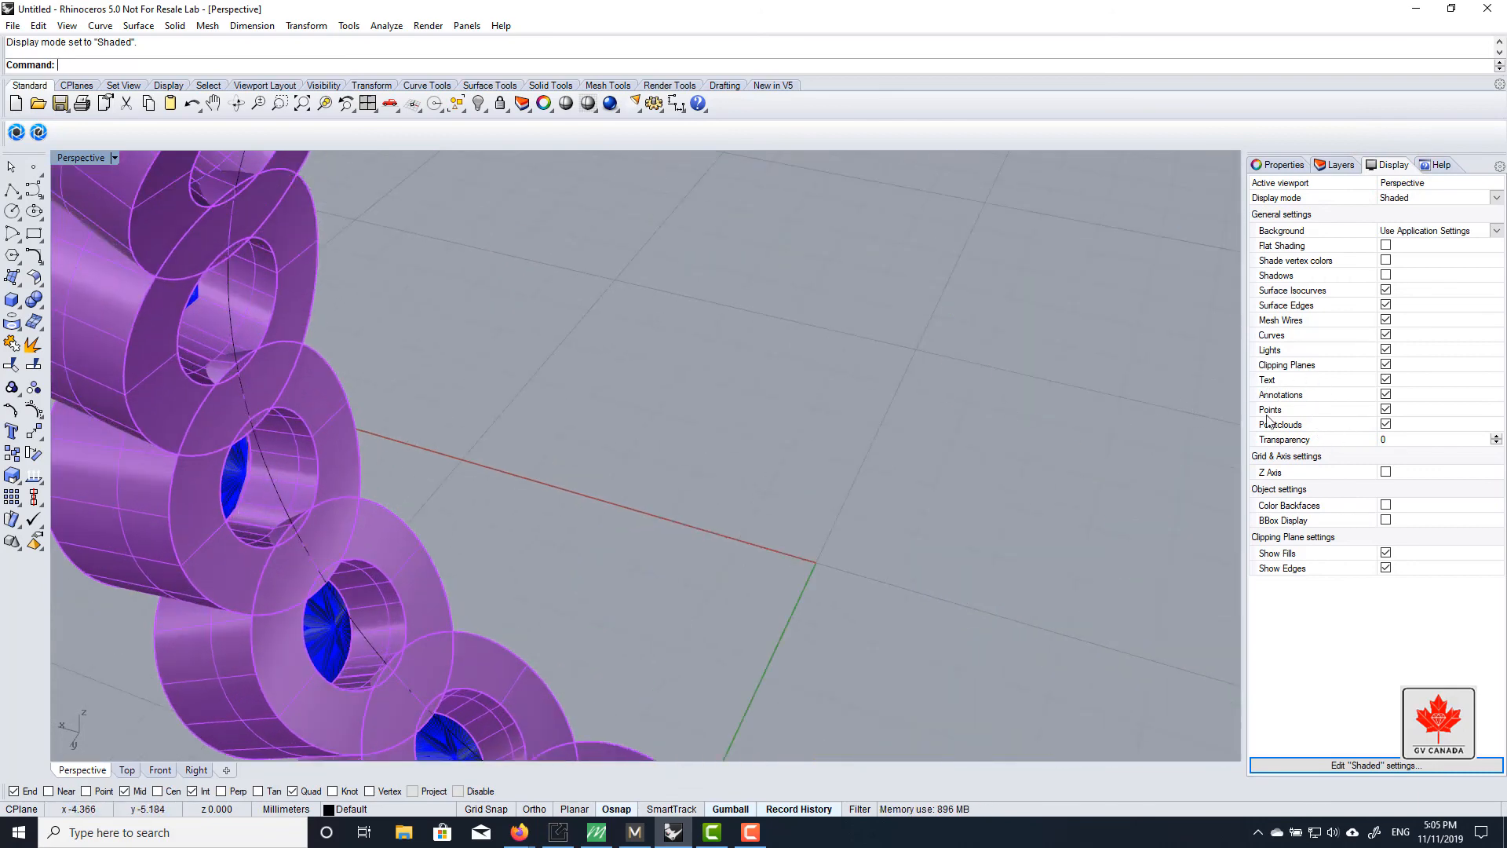
pyautogui.scroll(-3, 587, 408)
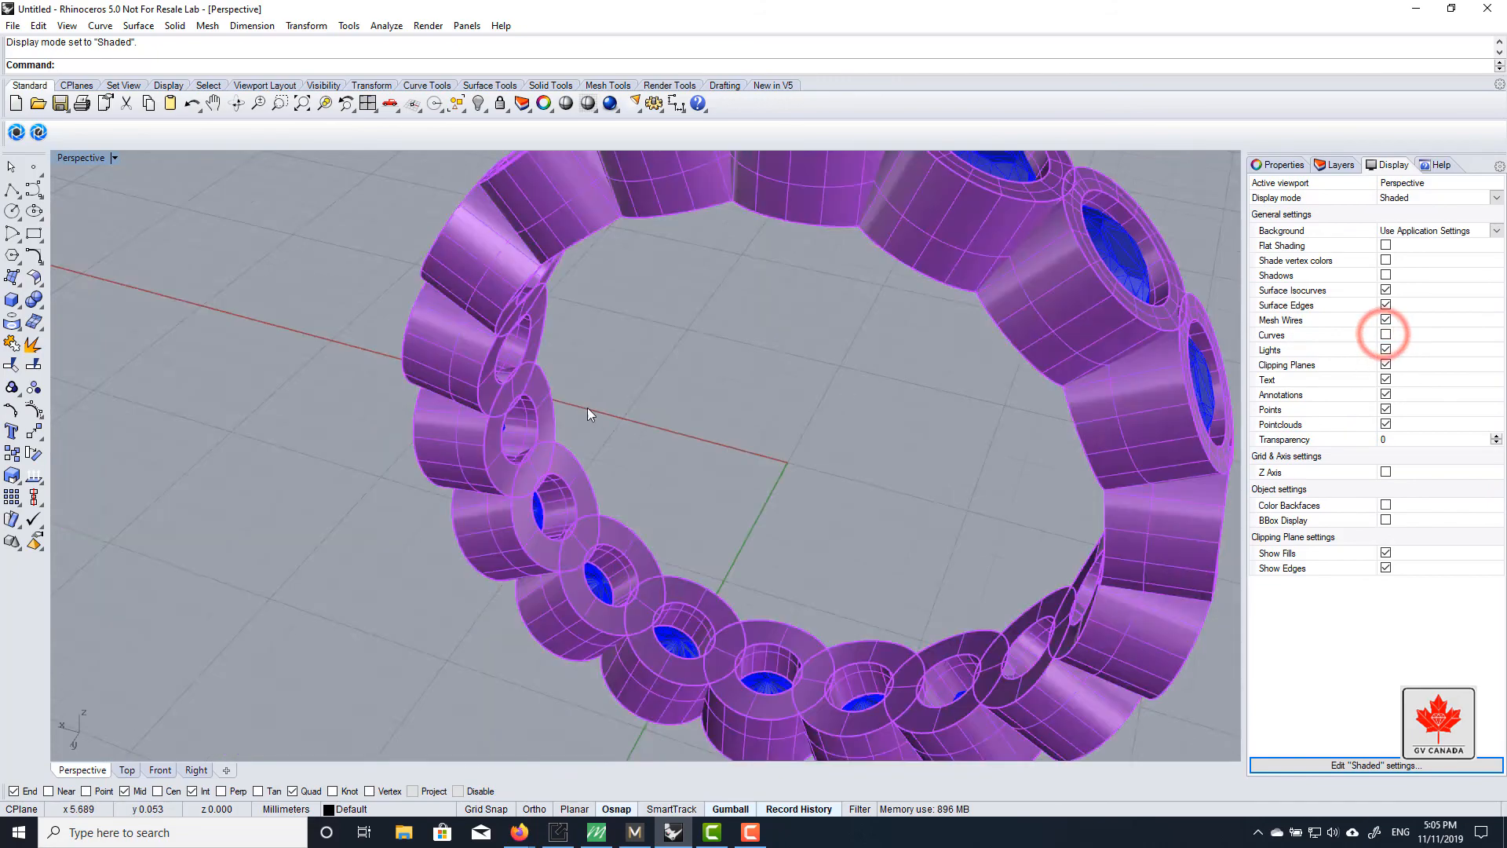
pyautogui.moveTo(587, 408); pyautogui.dragTo(644, 423, button='right')
pyautogui.scroll(3, 660, 346)
pyautogui.scroll(-3, 660, 345)
pyautogui.click(1386, 336)
# Examine the shaded ring from another angle, checking the gems, bezels and the curve running through them
pyautogui.moveTo(605, 370); pyautogui.dragTo(718, 391, button='right')
pyautogui.scroll(-3, 674, 465)
pyautogui.scroll(3, 727, 450)
pyautogui.scroll(-4, 611, 471)
pyautogui.scroll(3, 730, 383)
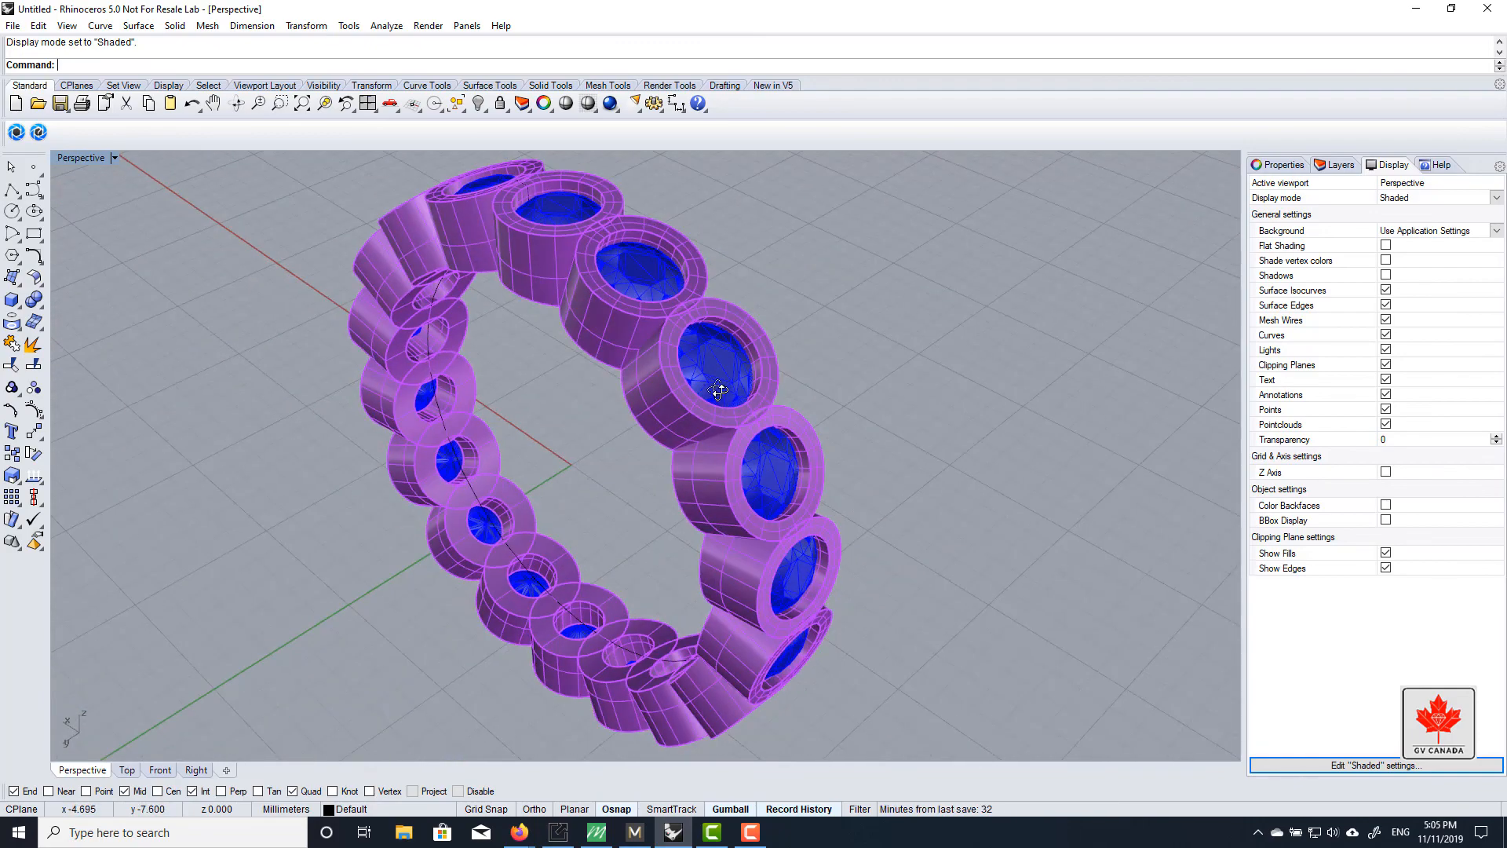